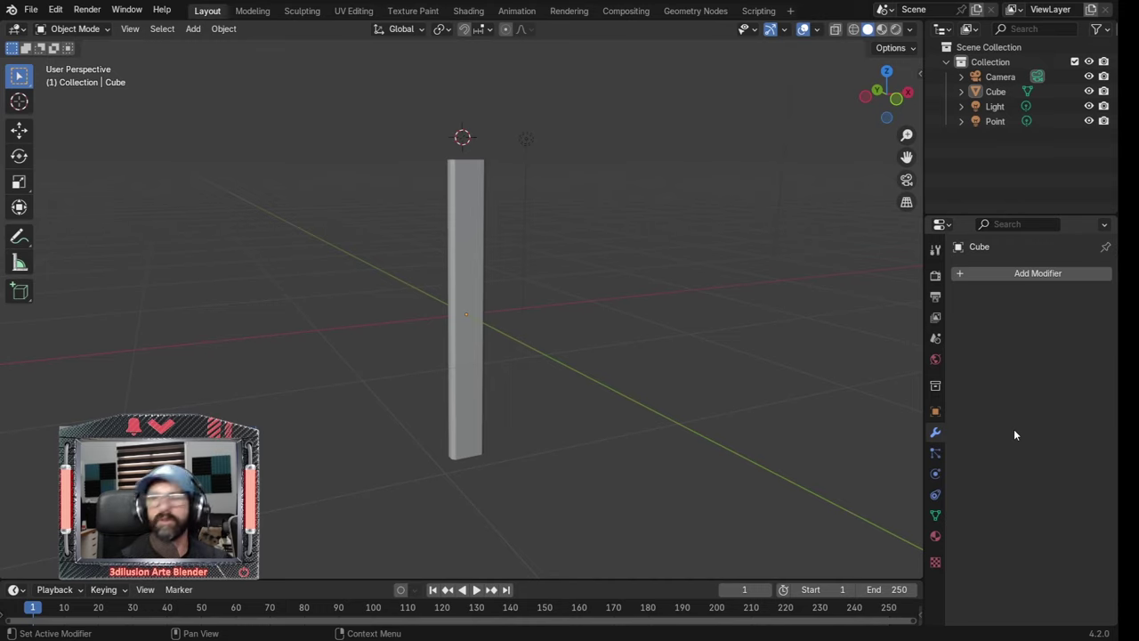
# Select the tall plank-shaped cube and orbit to view it from the front
pyautogui.moveTo(676, 383); pyautogui.dragTo(540, 379, button='middle')
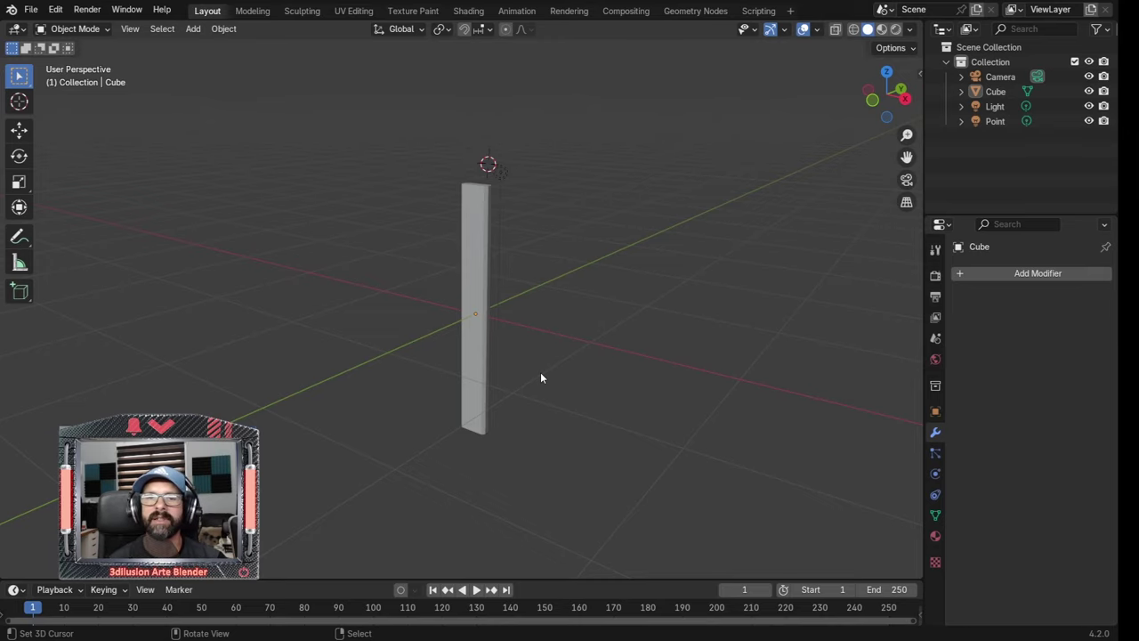
pyautogui.click(472, 182)
pyautogui.moveTo(473, 182)
pyautogui.mouseDown(button='middle')
pyautogui.moveTo(676, 258)
pyautogui.moveTo(583, 397)
pyautogui.moveTo(561, 389)
pyautogui.moveTo(541, 427)
pyautogui.mouseUp(button='middle')
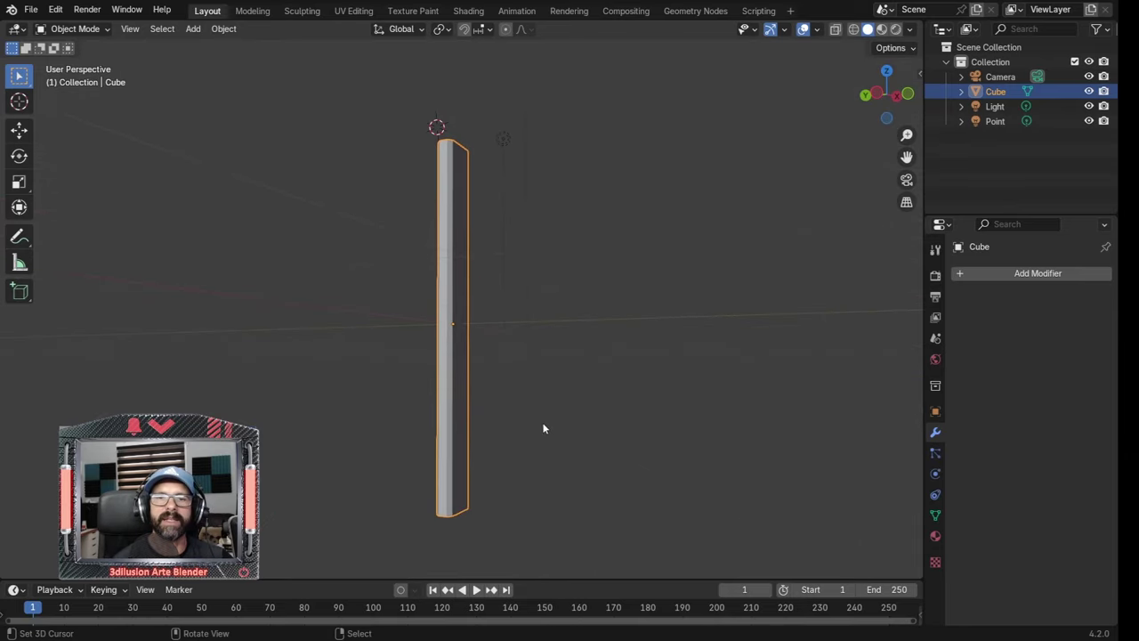
pyautogui.moveTo(459, 337)
pyautogui.mouseDown(button='middle')
pyautogui.moveTo(560, 402)
pyautogui.moveTo(551, 394)
pyautogui.mouseUp(button='middle')
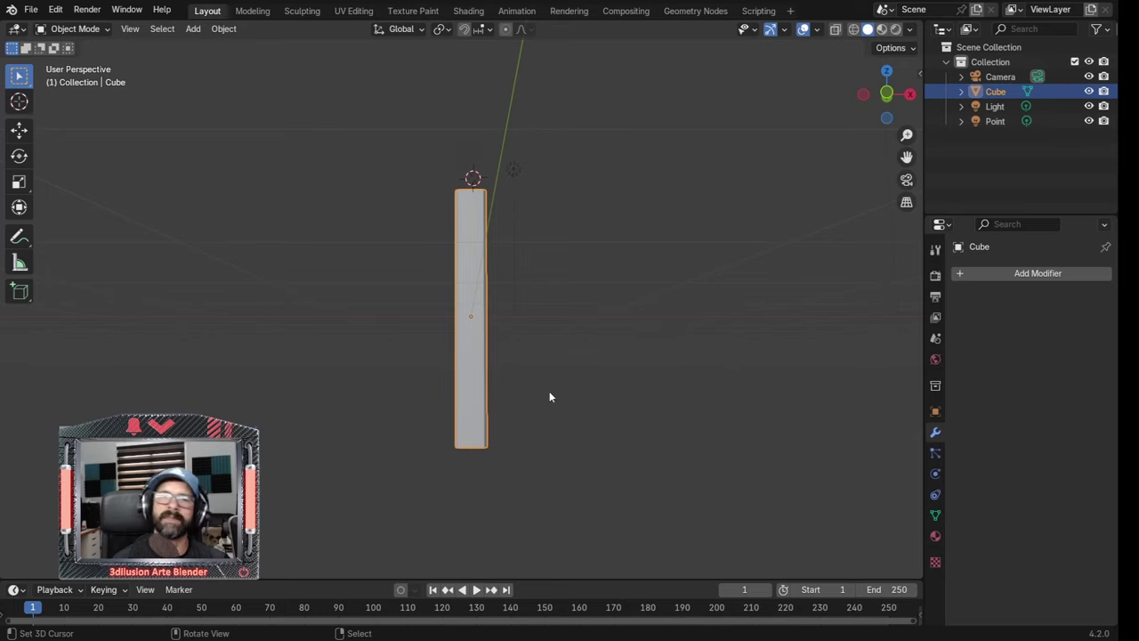
pyautogui.scroll(1, 502, 380)
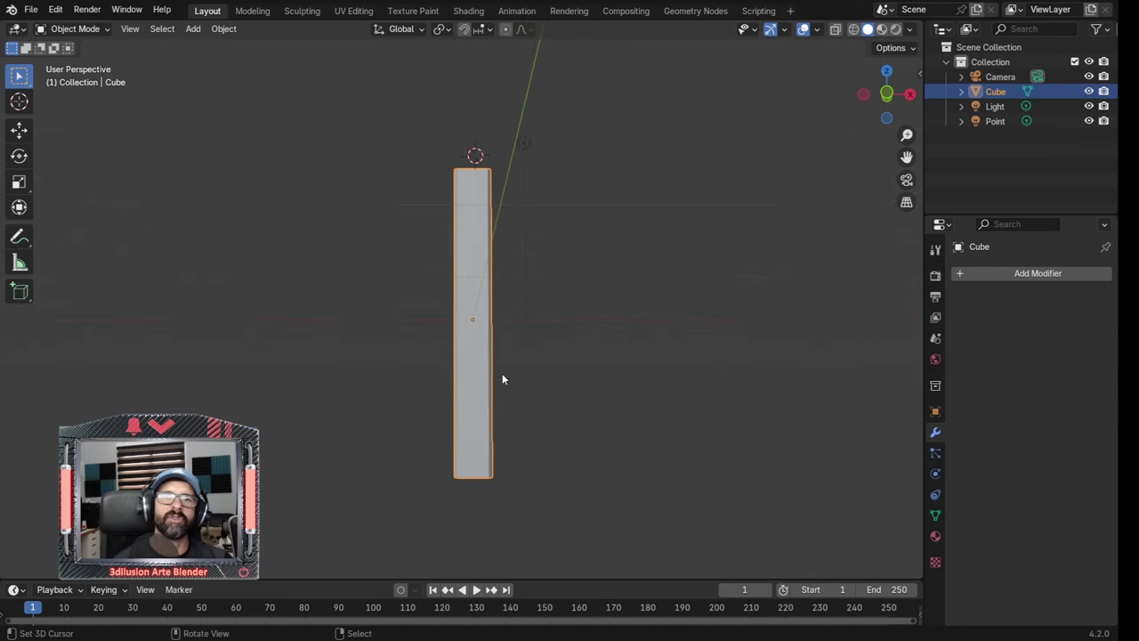
# Switch to Shading, frame the material node tree, and drag a new link from Base Color
pyautogui.click(469, 13)
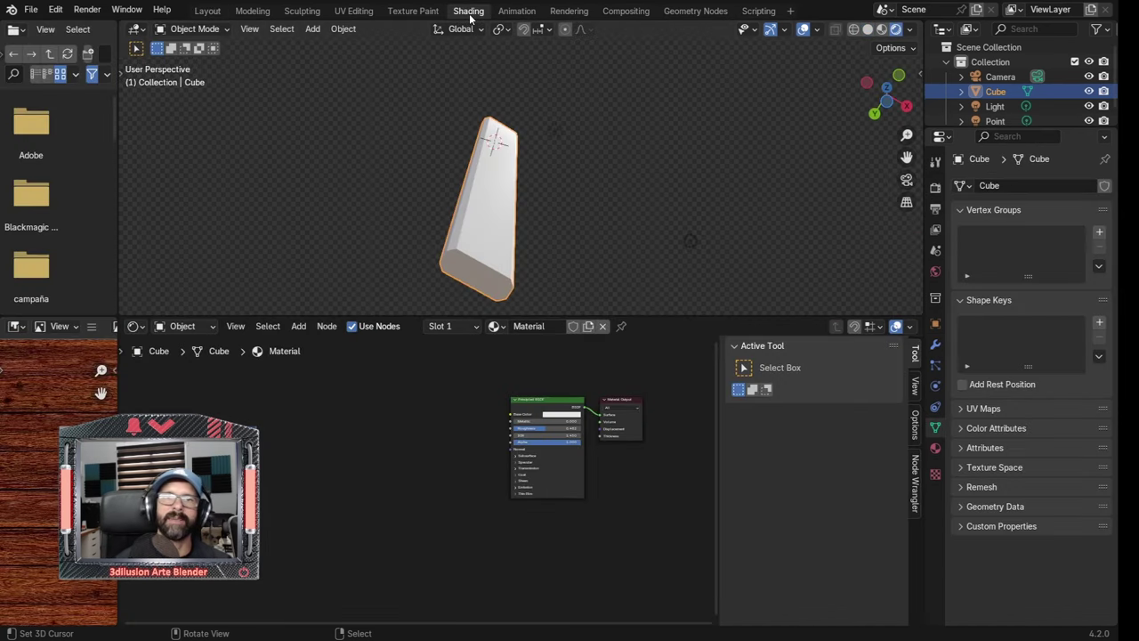
pyautogui.scroll(2, 609, 588)
pyautogui.scroll(1, 552, 578)
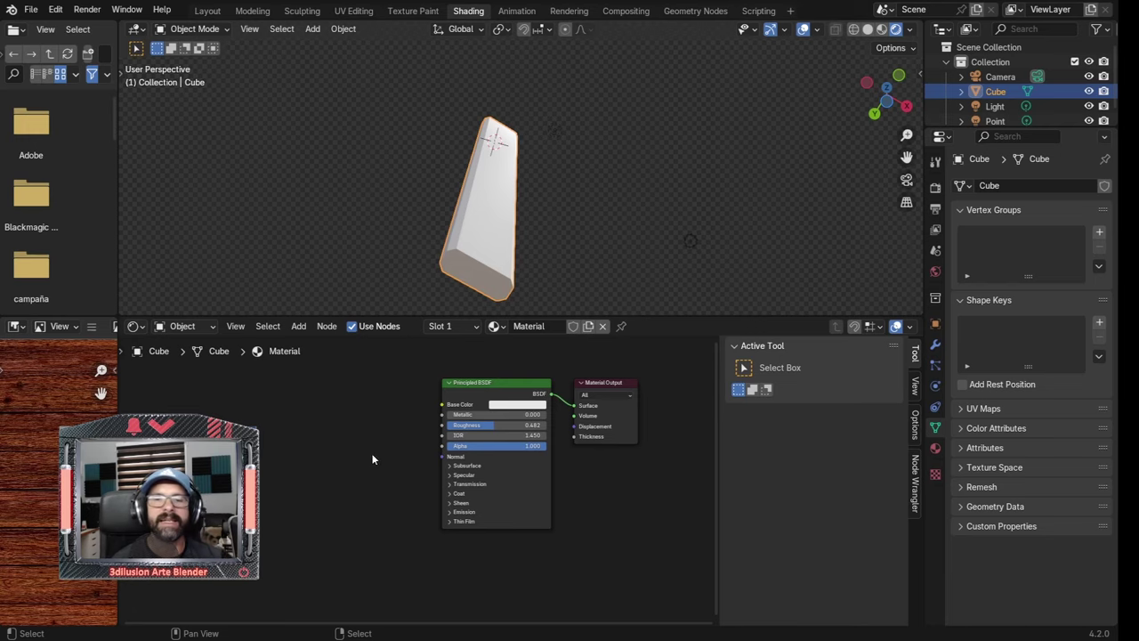
pyautogui.moveTo(372, 457); pyautogui.dragTo(426, 463, button='middle')
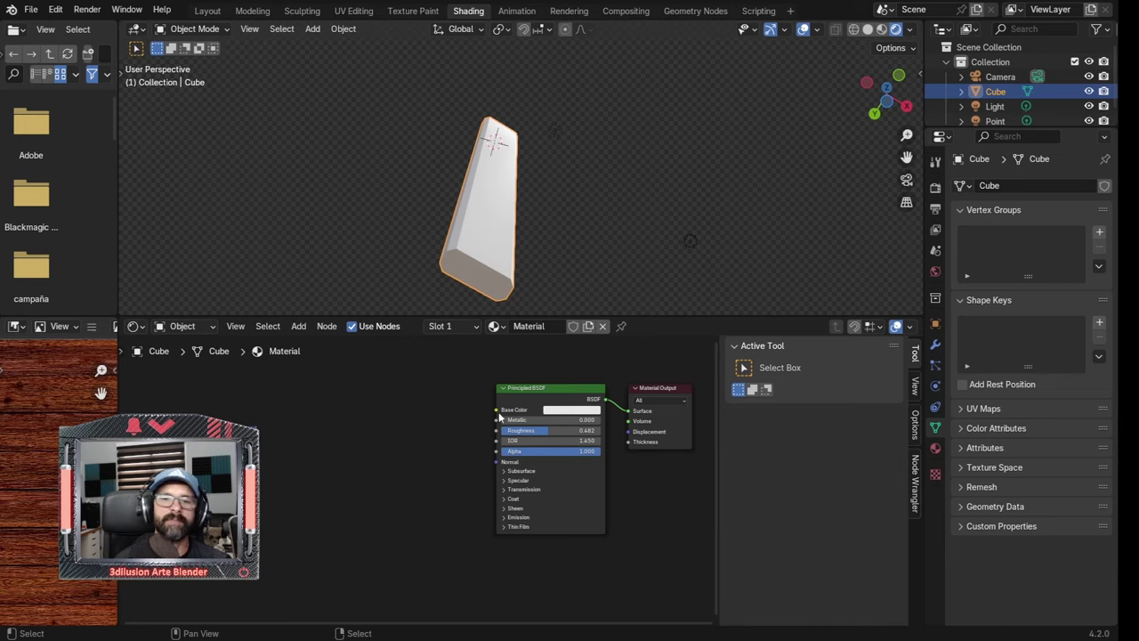
pyautogui.moveTo(495, 410)
pyautogui.mouseDown()
pyautogui.moveTo(391, 411)
pyautogui.moveTo(416, 410)
pyautogui.mouseUp()
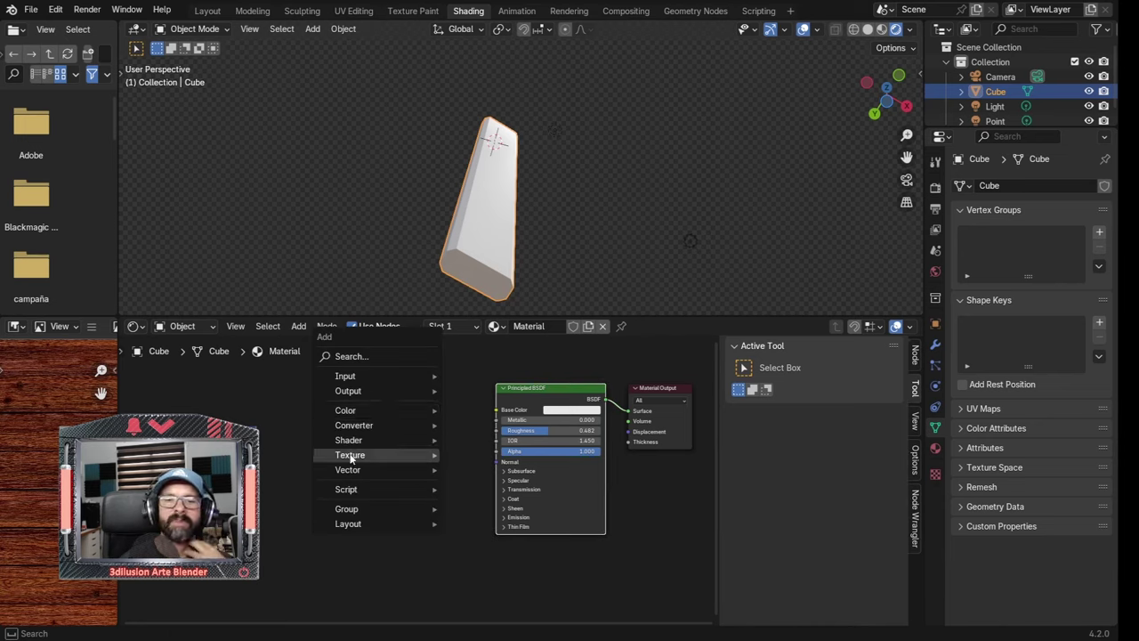
# Add a Noise Texture and connect its Fac output to the Principled BSDF Base Color
pyautogui.click(498, 381)
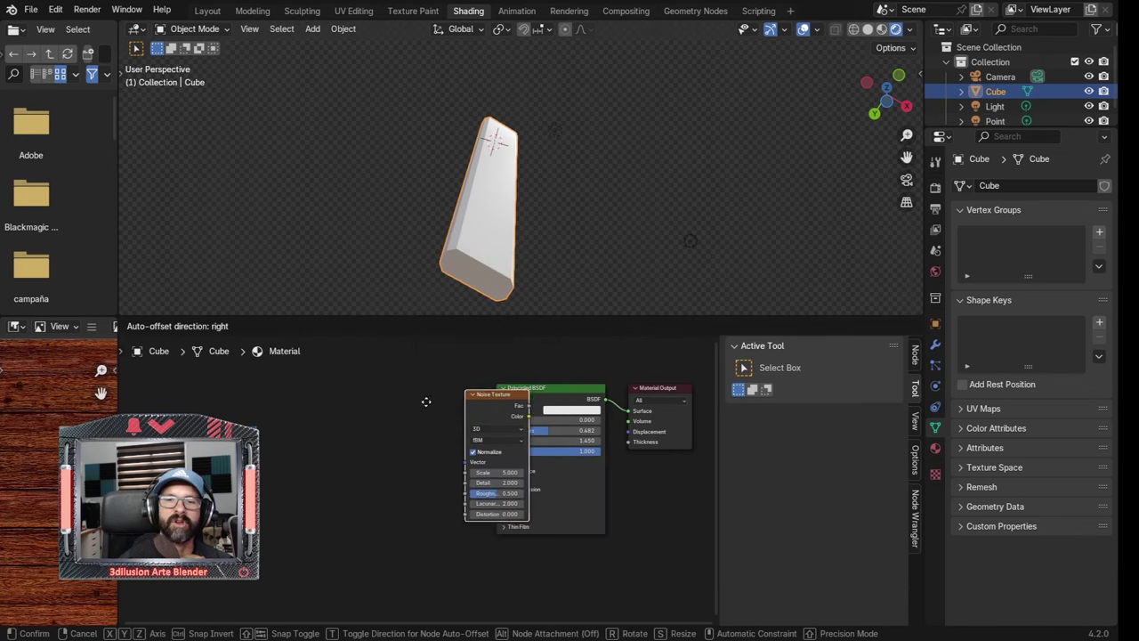
pyautogui.click(323, 426)
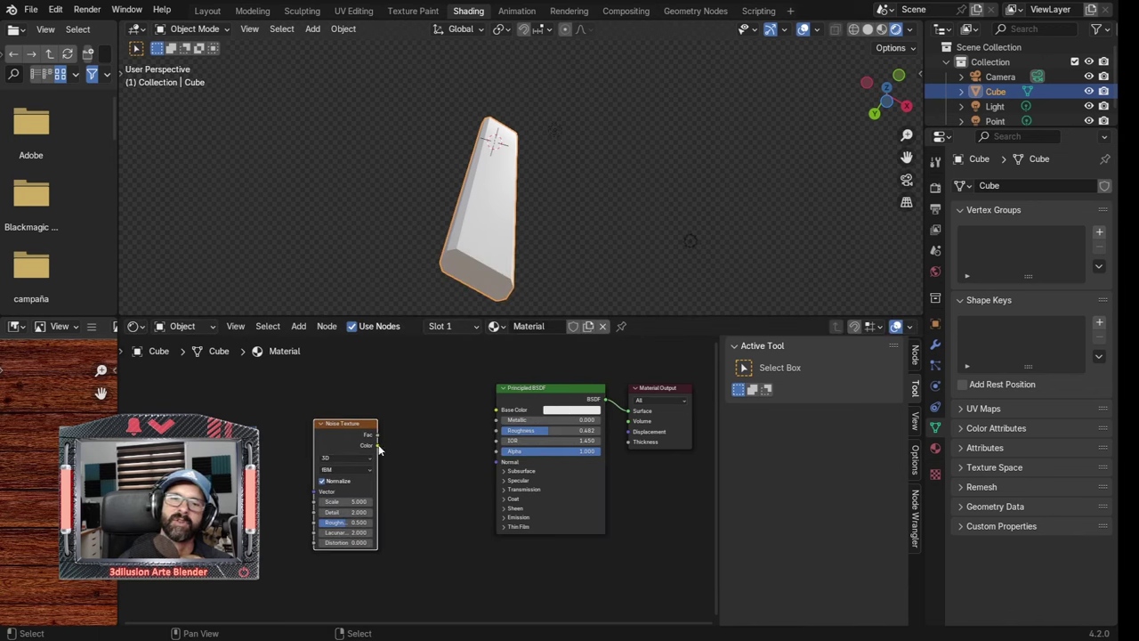
pyautogui.moveTo(377, 445); pyautogui.dragTo(496, 410)
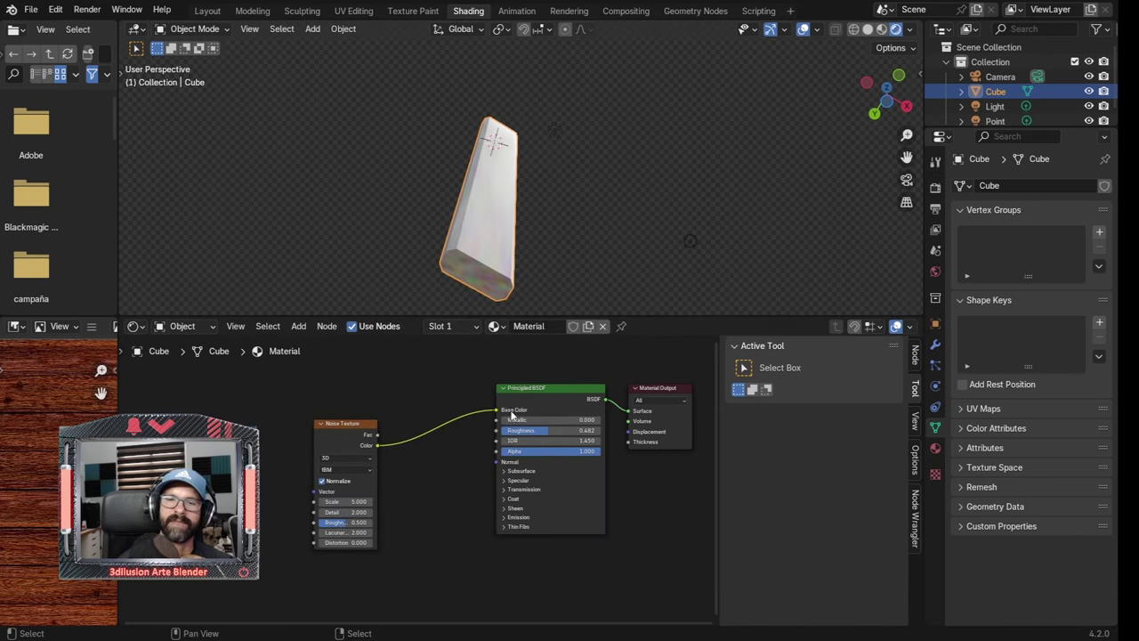
pyautogui.moveTo(488, 282)
pyautogui.mouseDown(button='middle')
pyautogui.moveTo(482, 160)
pyautogui.moveTo(485, 265)
pyautogui.mouseUp(button='middle')
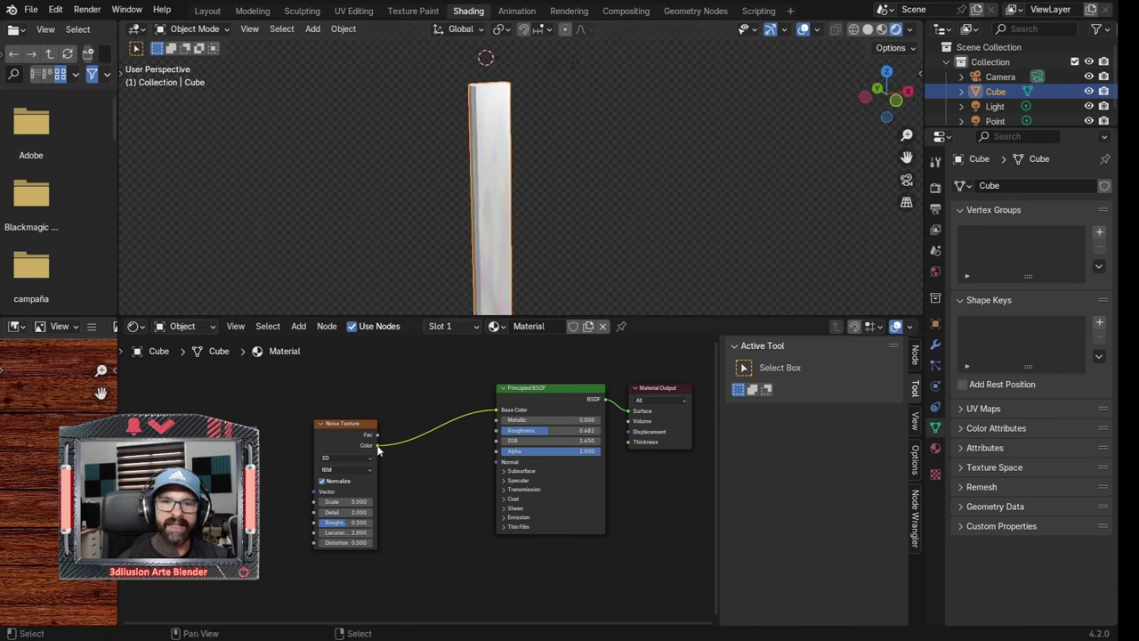
pyautogui.moveTo(377, 434); pyautogui.dragTo(496, 411)
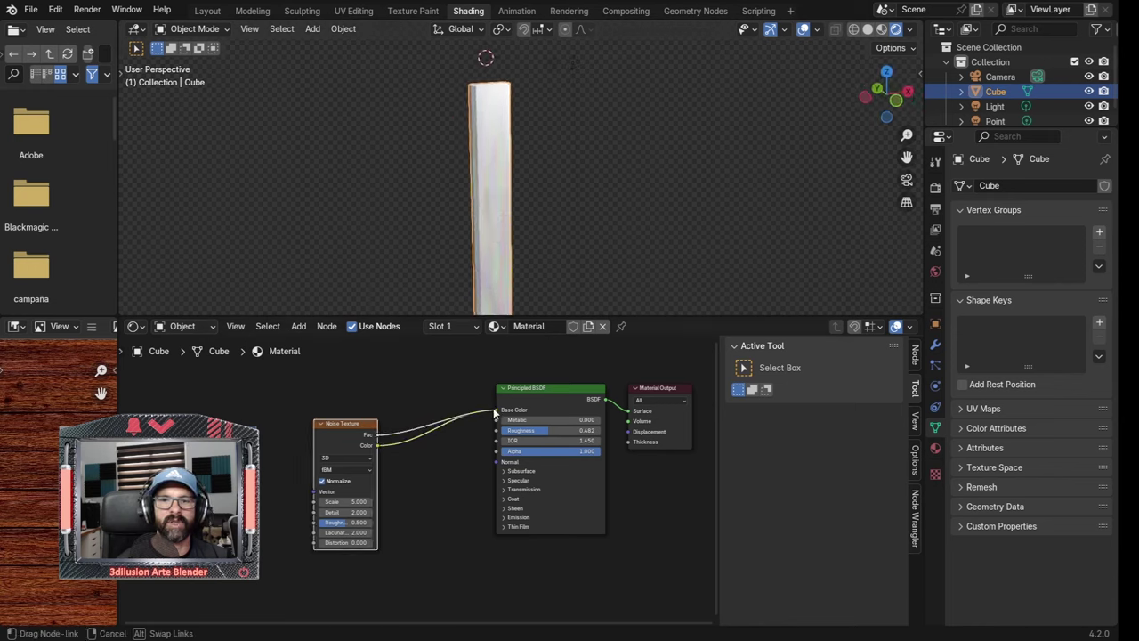
pyautogui.scroll(2, 490, 225)
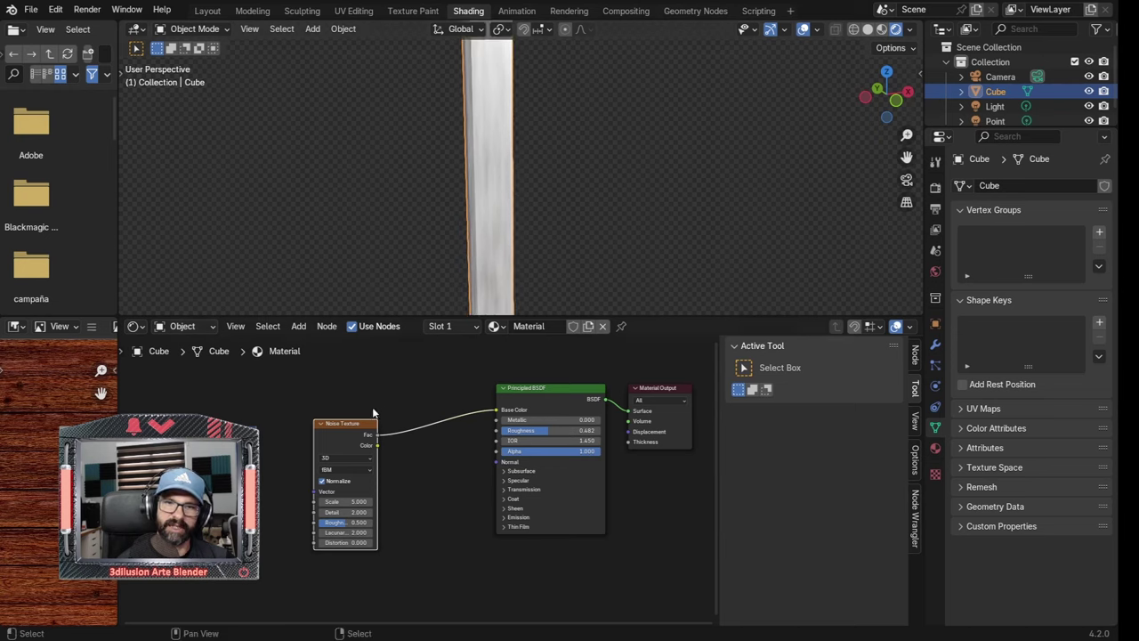
pyautogui.moveTo(349, 431); pyautogui.dragTo(256, 428)
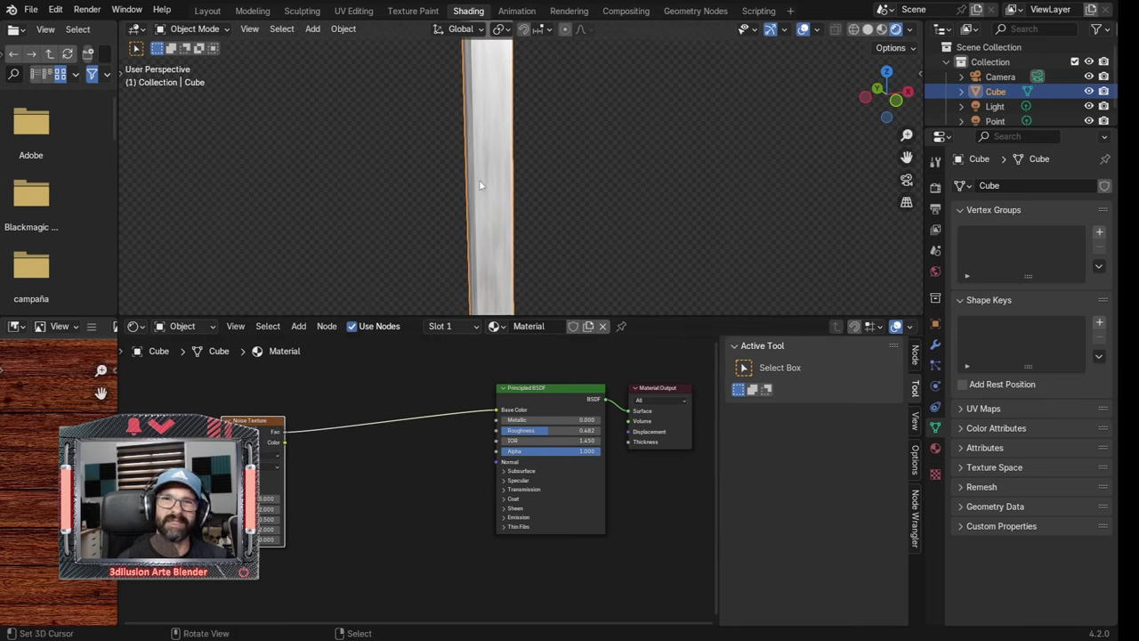
# Search the add-node list for 'math'
pyautogui.hotkey('shift', 'a')
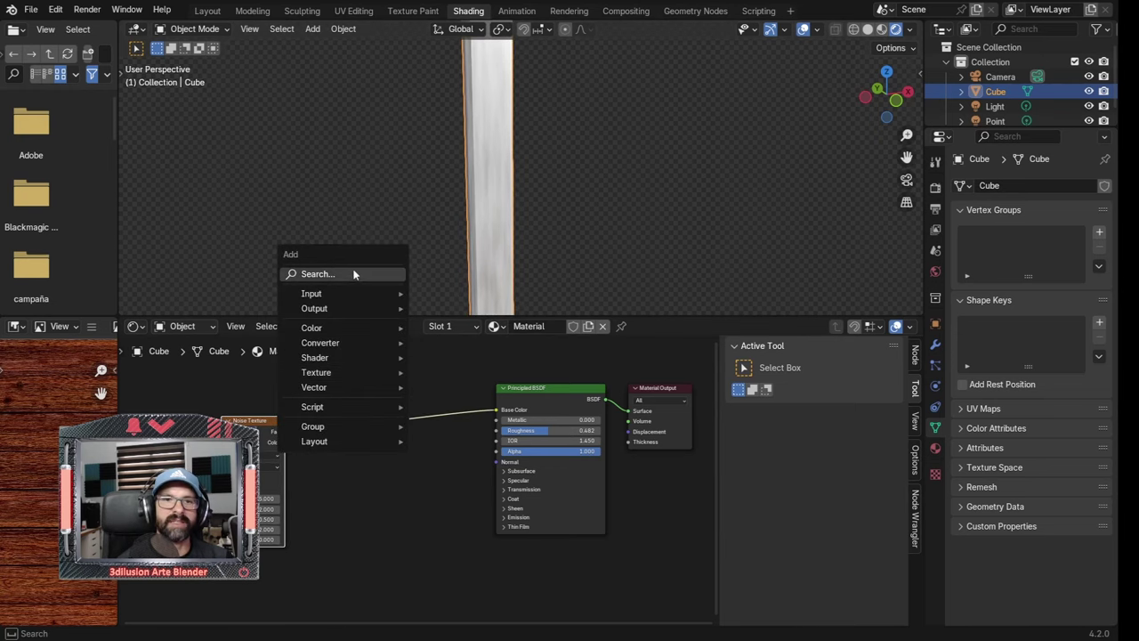
pyautogui.click(353, 271)
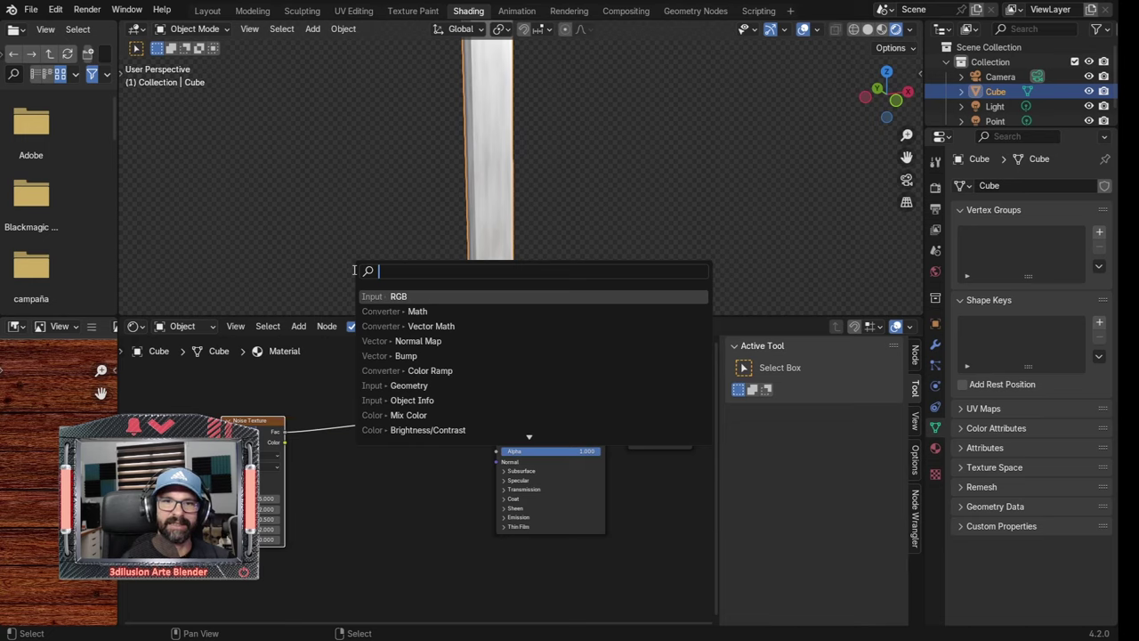
pyautogui.write('math')
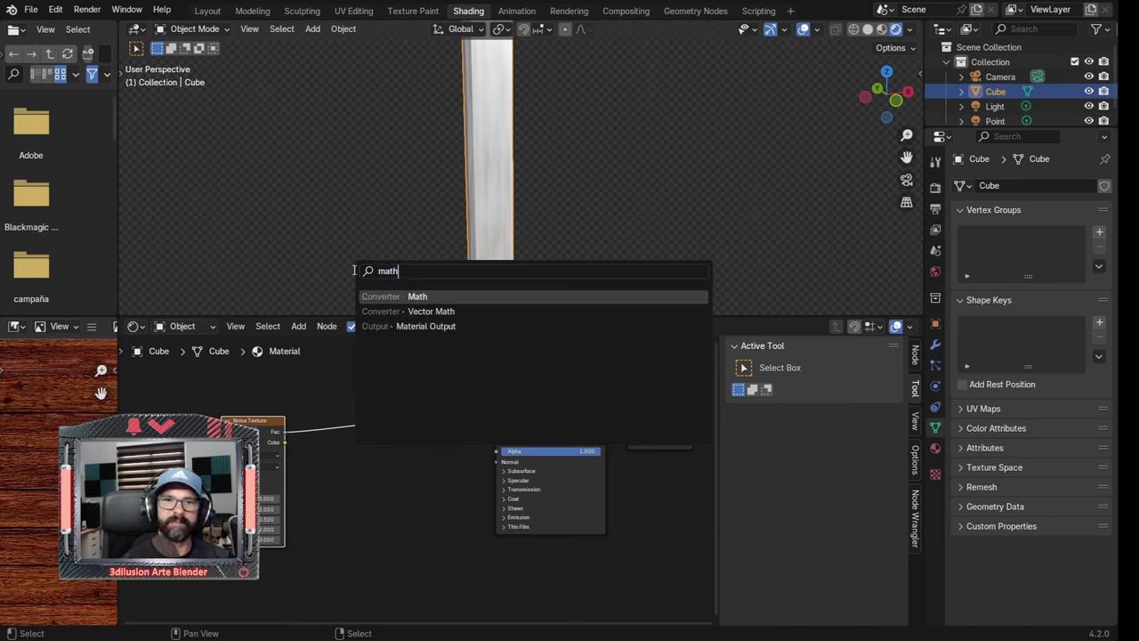
# Insert a Math node on the noise link and set it to Subtract 0.400
pyautogui.click(406, 295)
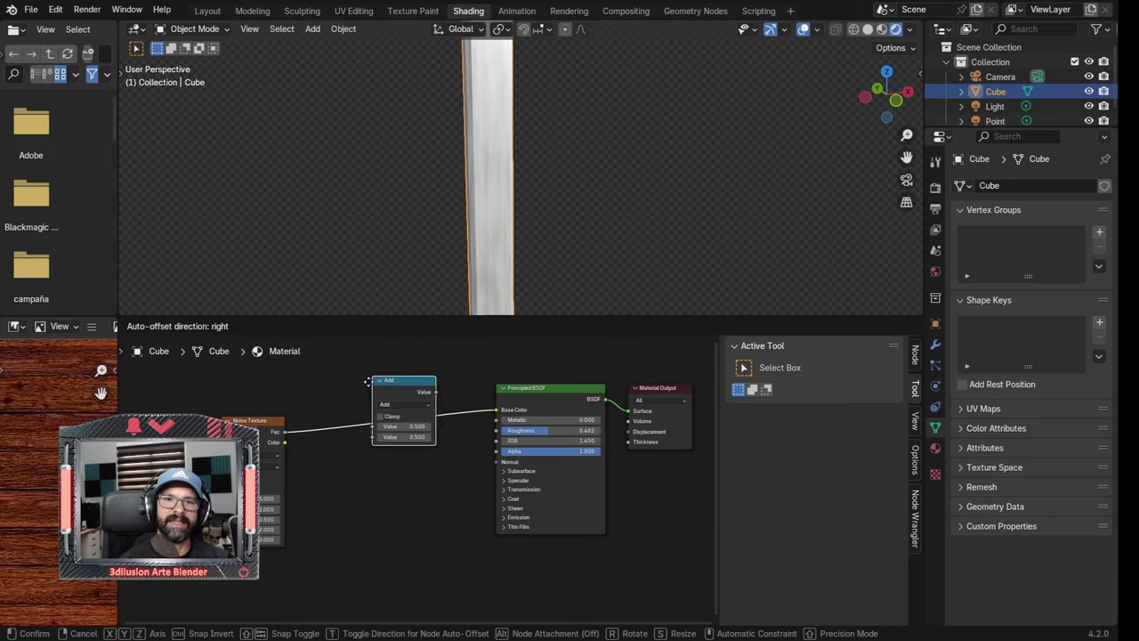
pyautogui.click(365, 416)
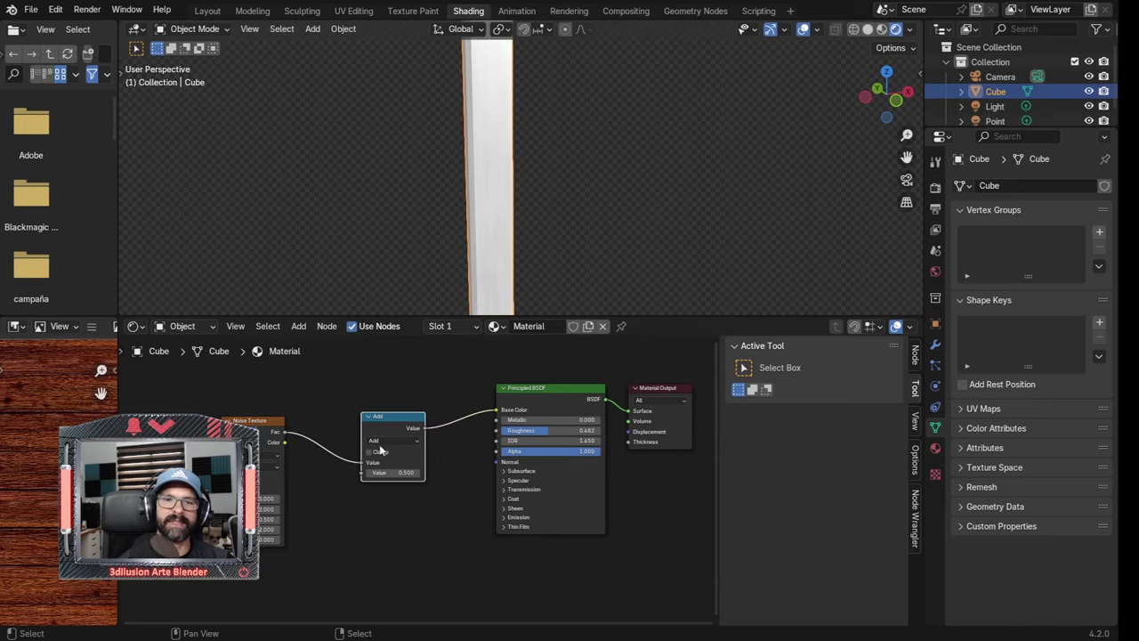
pyautogui.click(383, 442)
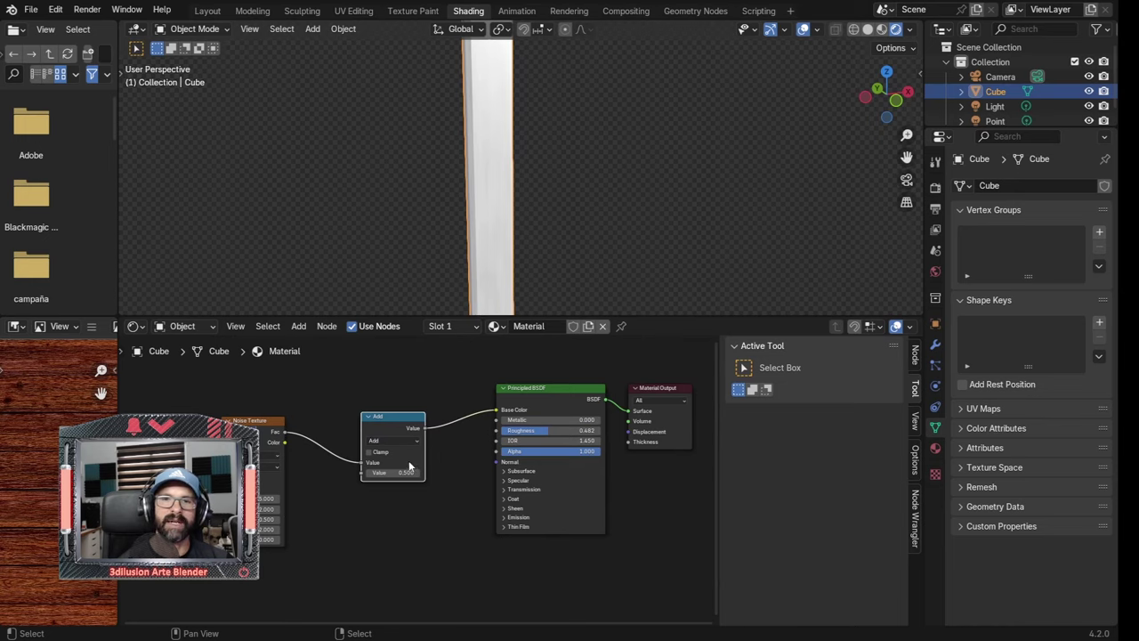
pyautogui.click(394, 442)
pyautogui.click(386, 485)
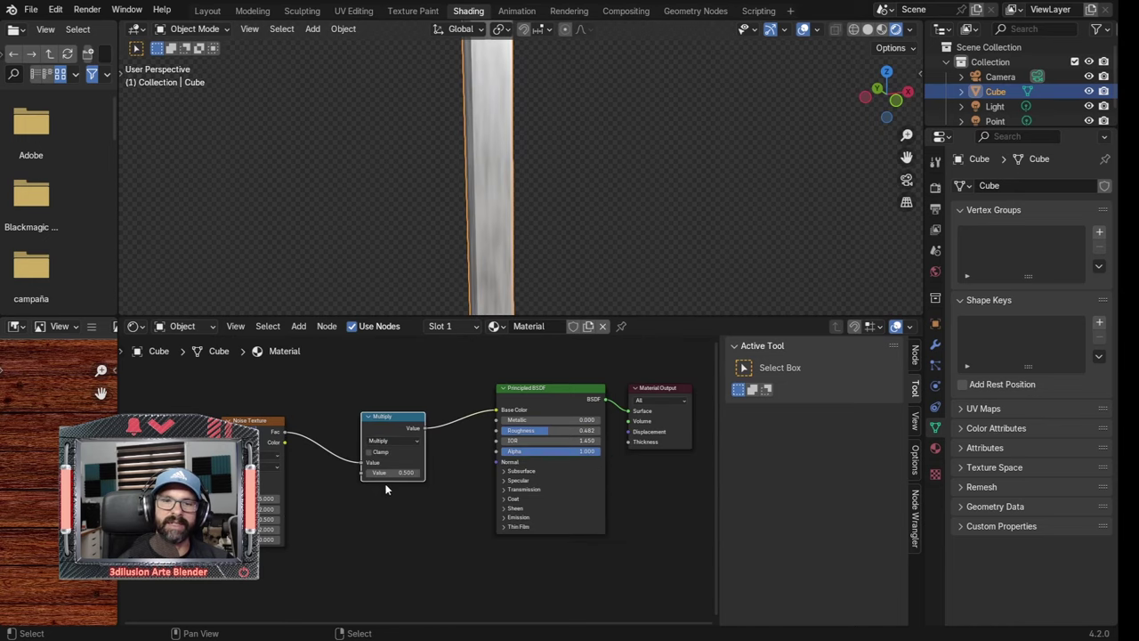
pyautogui.moveTo(378, 473)
pyautogui.mouseDown()
pyautogui.moveTo(352, 473)
pyautogui.moveTo(409, 472)
pyautogui.mouseUp()
pyautogui.write('0.100')
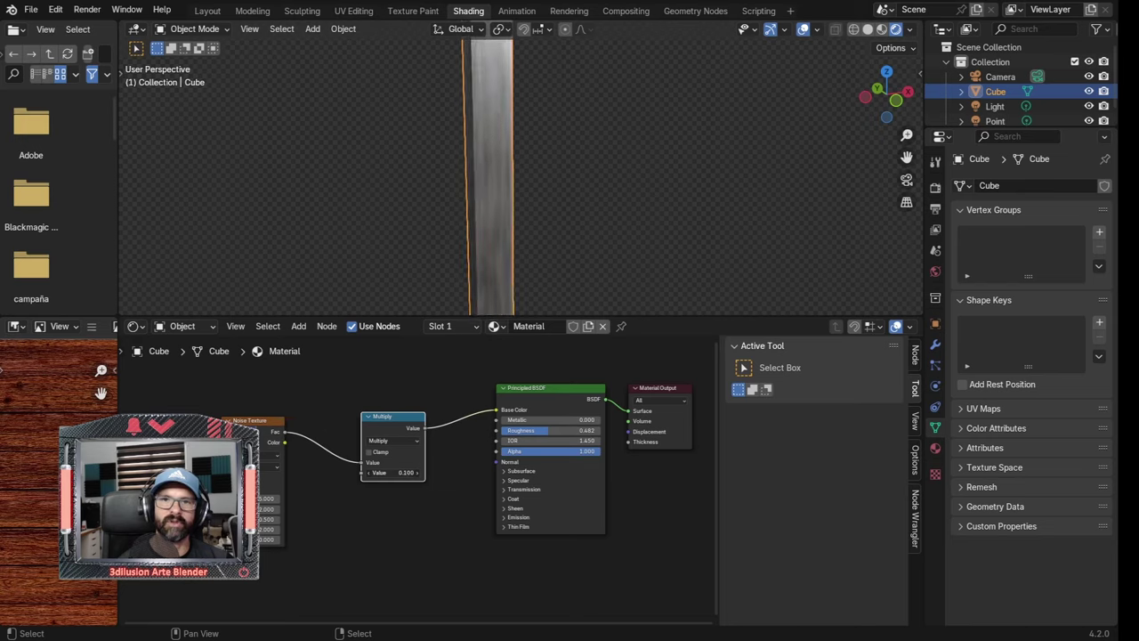
pyautogui.click(402, 448)
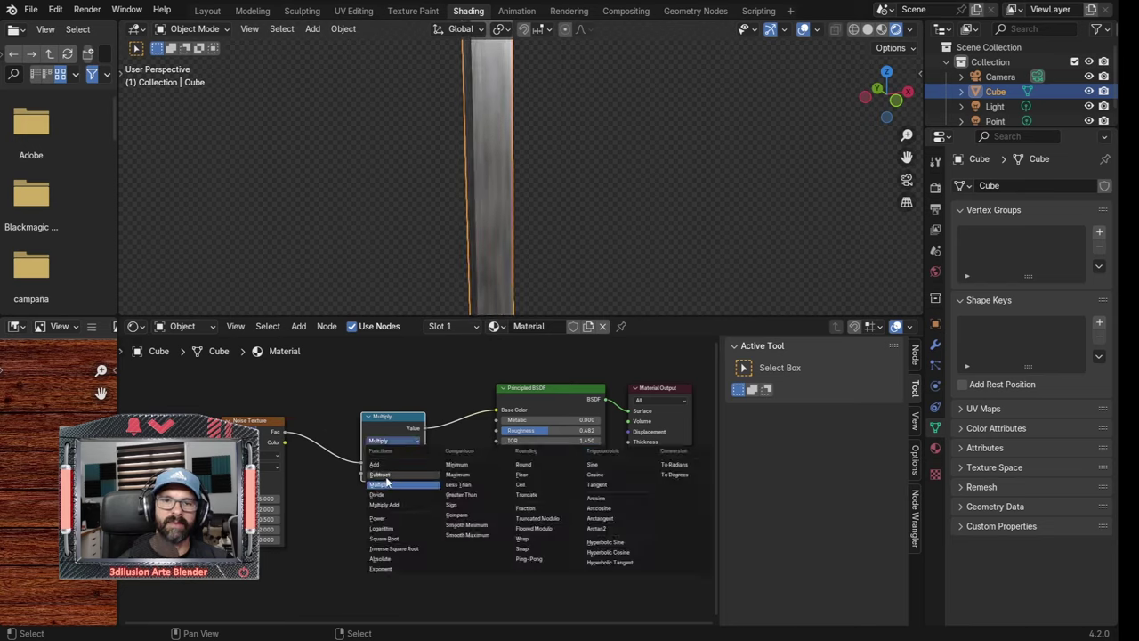
pyautogui.click(388, 481)
pyautogui.moveTo(391, 473); pyautogui.dragTo(419, 473)
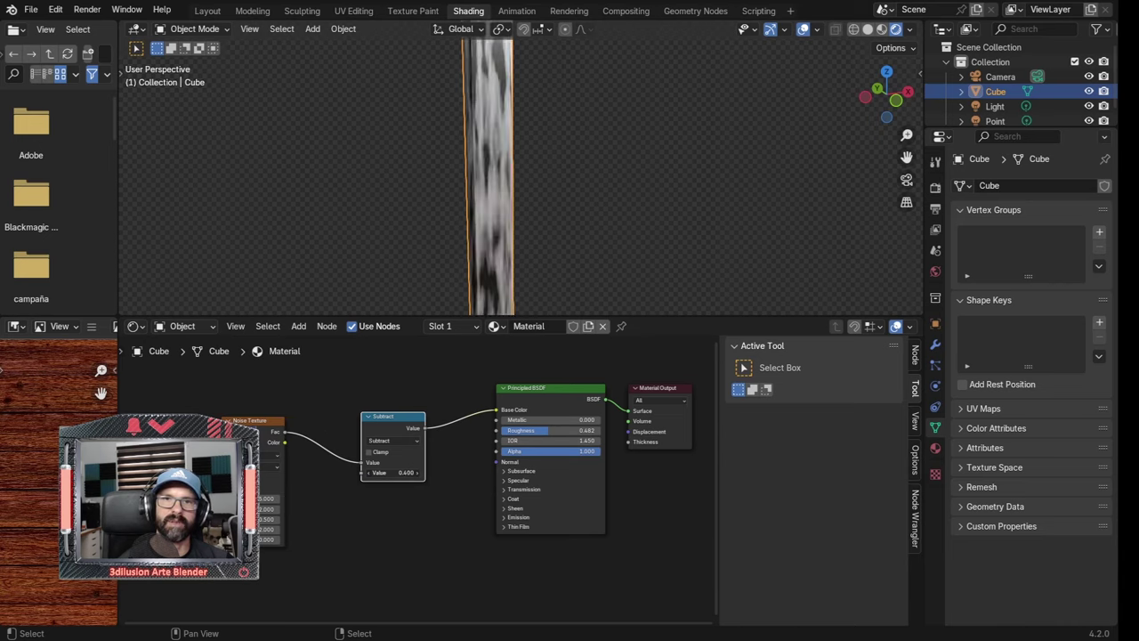
# Shift the nodes left and place a duplicate Subtract node before the Principled BSDF
pyautogui.moveTo(277, 436); pyautogui.dragTo(223, 431)
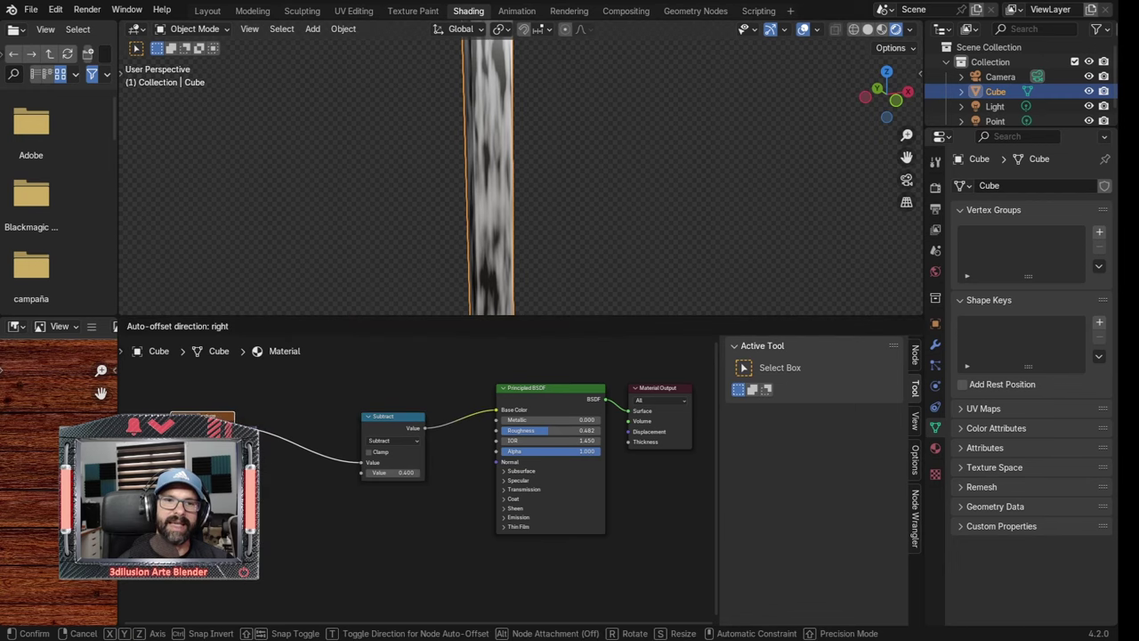
pyautogui.moveTo(377, 430); pyautogui.dragTo(296, 436)
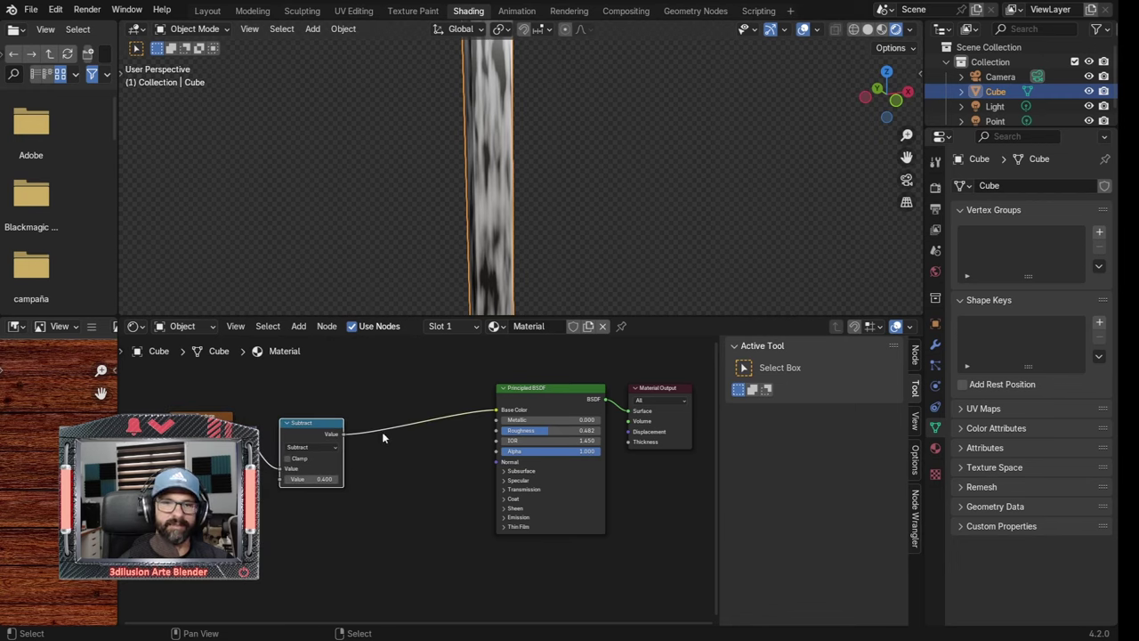
pyautogui.hotkey('shift', 'd')
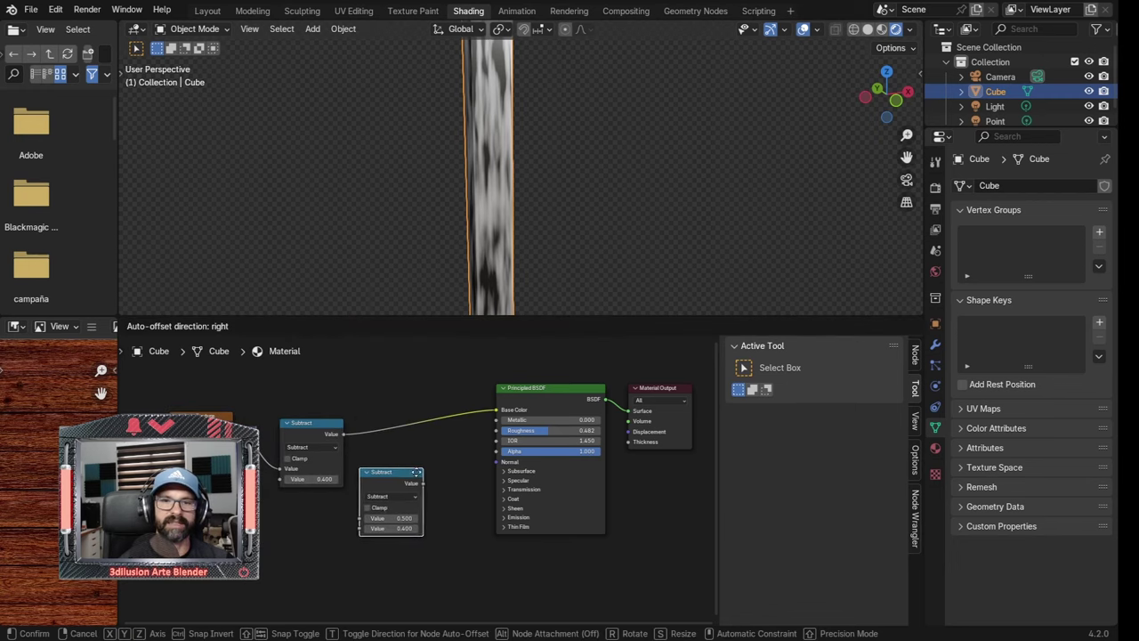
pyautogui.click(433, 422)
pyautogui.click(409, 440)
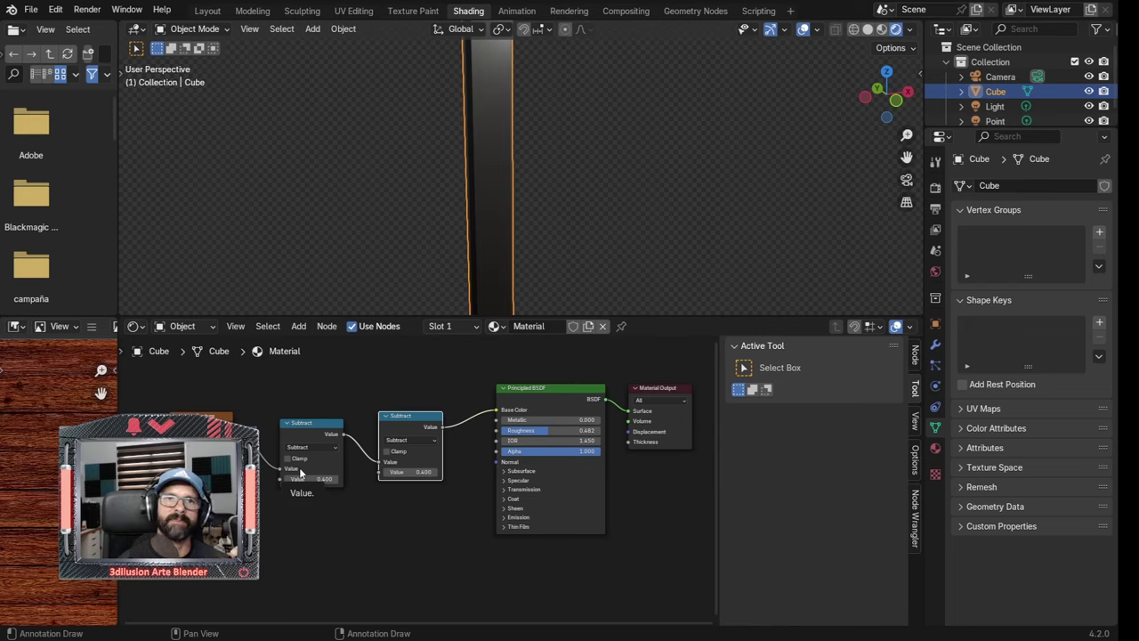
# Change the second Math node to Less Than with threshold 0.100, then shift both nodes left
pyautogui.click(405, 440)
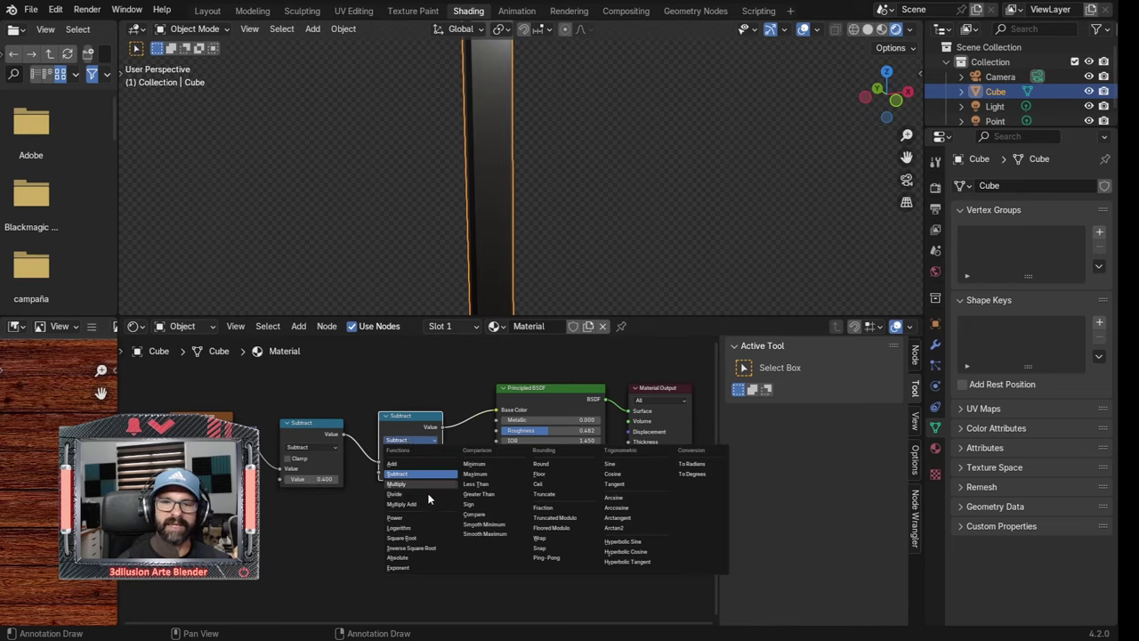
pyautogui.click(476, 484)
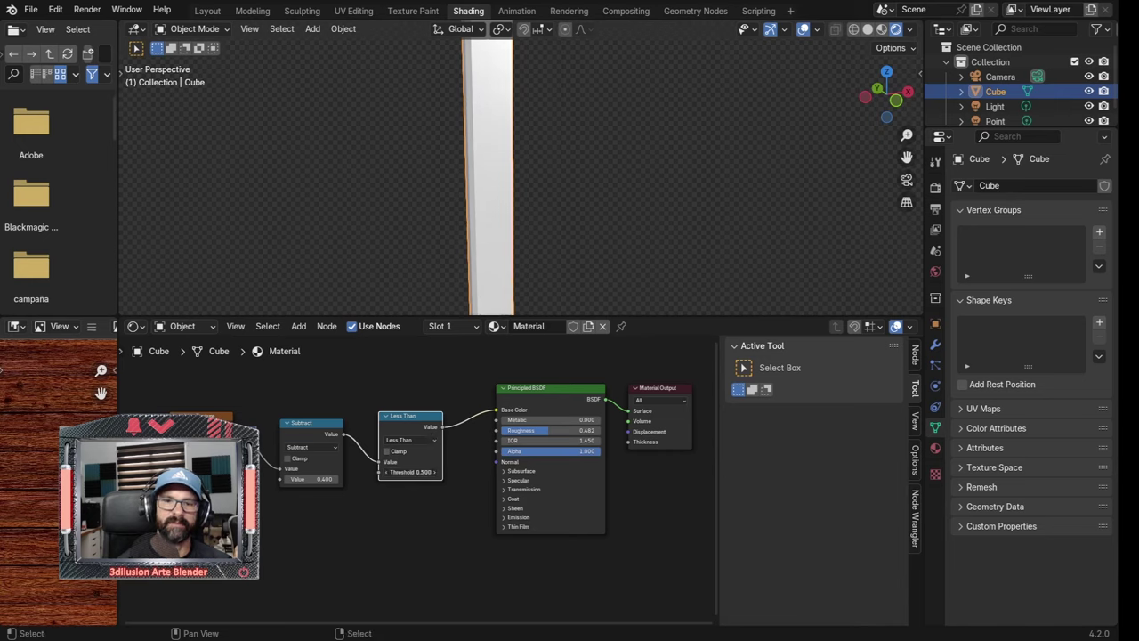
pyautogui.moveTo(410, 471); pyautogui.dragTo(383, 472)
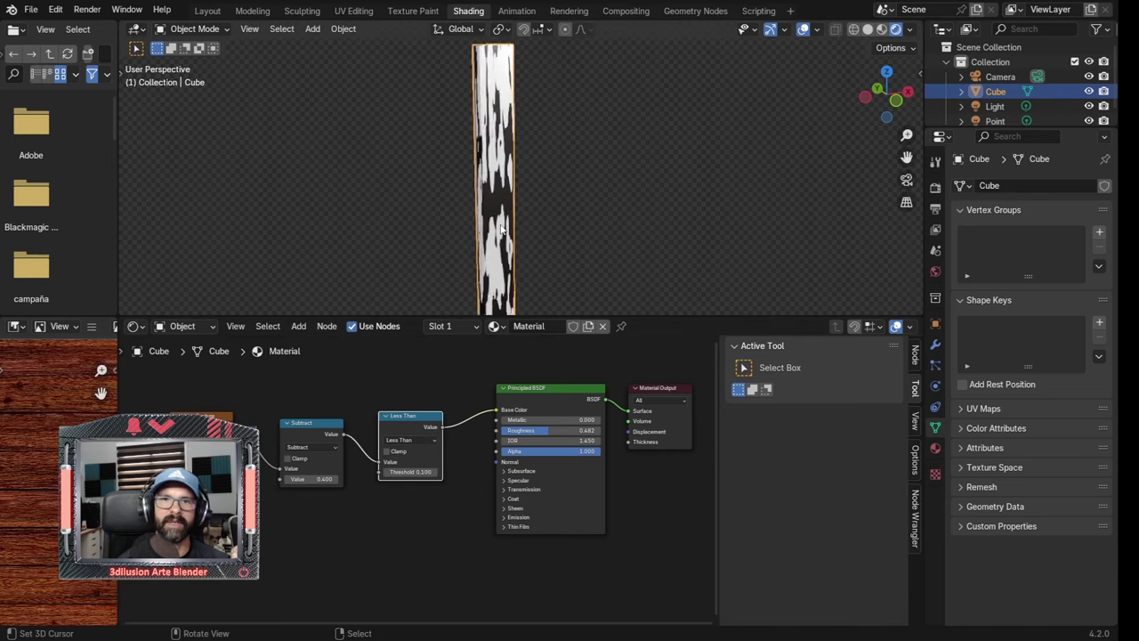
pyautogui.moveTo(501, 230)
pyautogui.mouseDown(button='middle')
pyautogui.moveTo(455, 251)
pyautogui.moveTo(570, 262)
pyautogui.moveTo(524, 254)
pyautogui.mouseUp(button='middle')
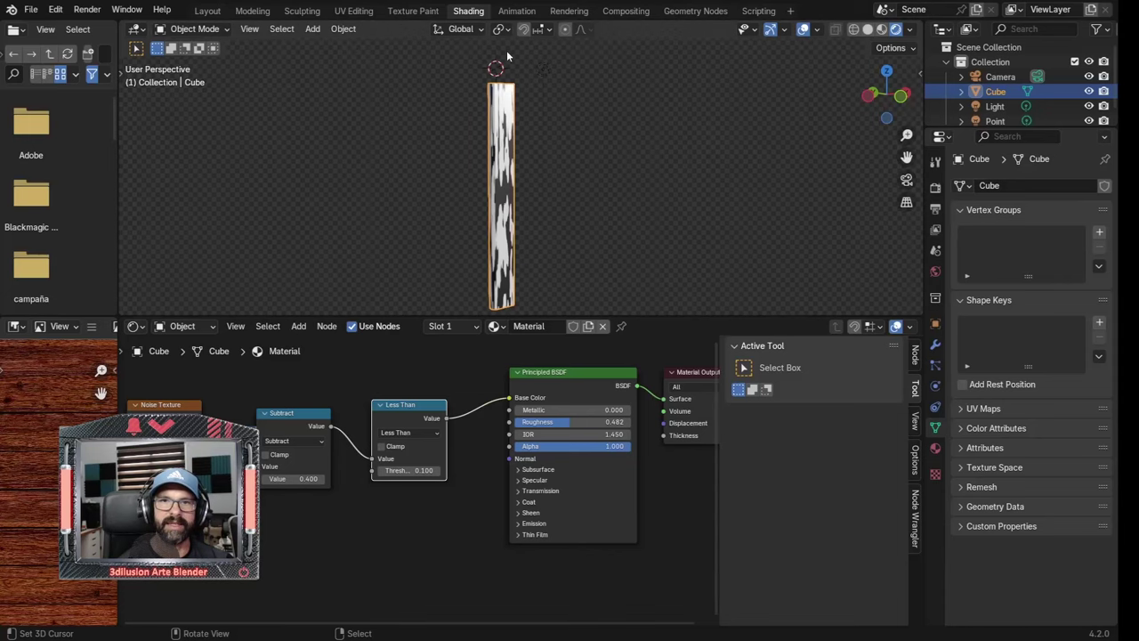
pyautogui.scroll(2, 564, 226)
pyautogui.moveTo(563, 226); pyautogui.dragTo(534, 231, button='middle')
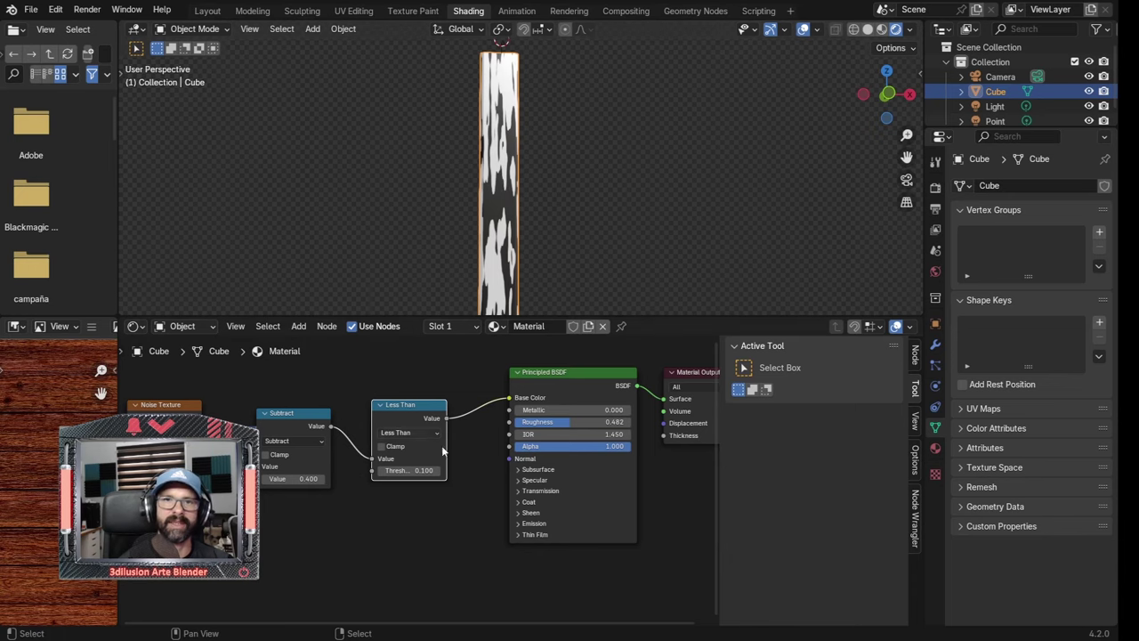
pyautogui.scroll(-1, 441, 451)
pyautogui.scroll(-1, 436, 445)
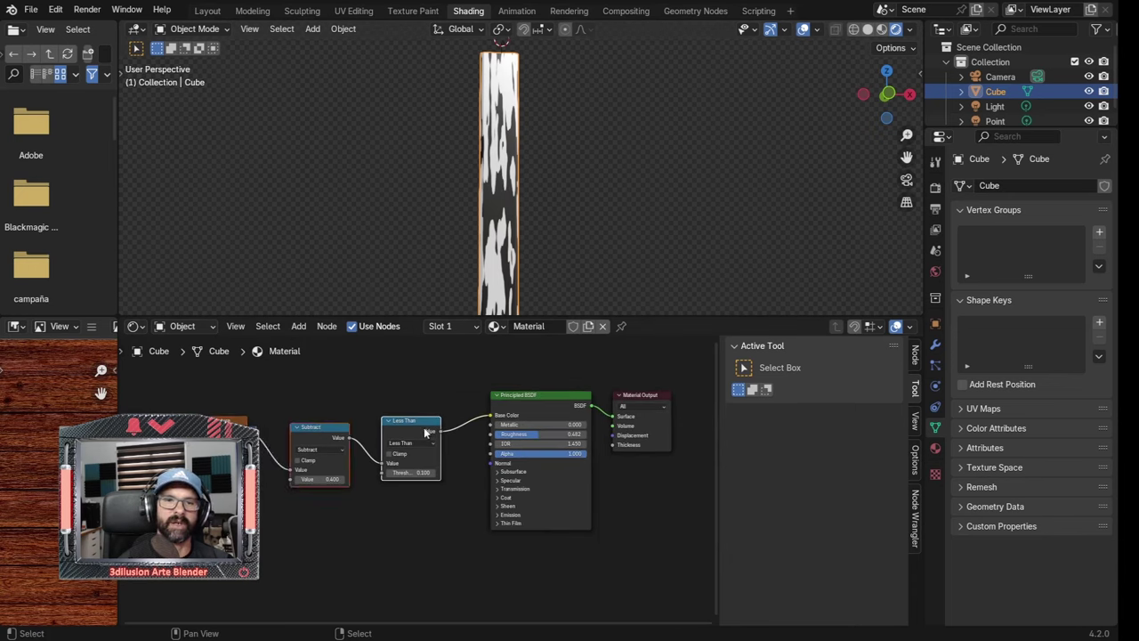
pyautogui.moveTo(425, 433); pyautogui.dragTo(346, 412)
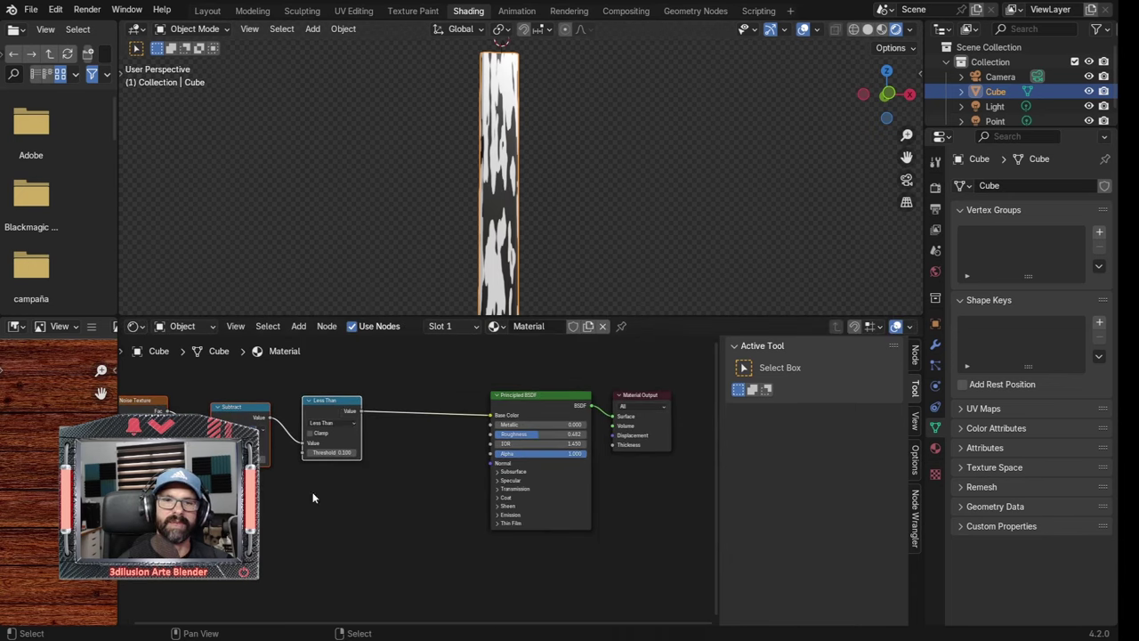
# Insert a Mix Color node before the BSDF, driven by the Less Than result as Factor
pyautogui.hotkey('shift', 'a')
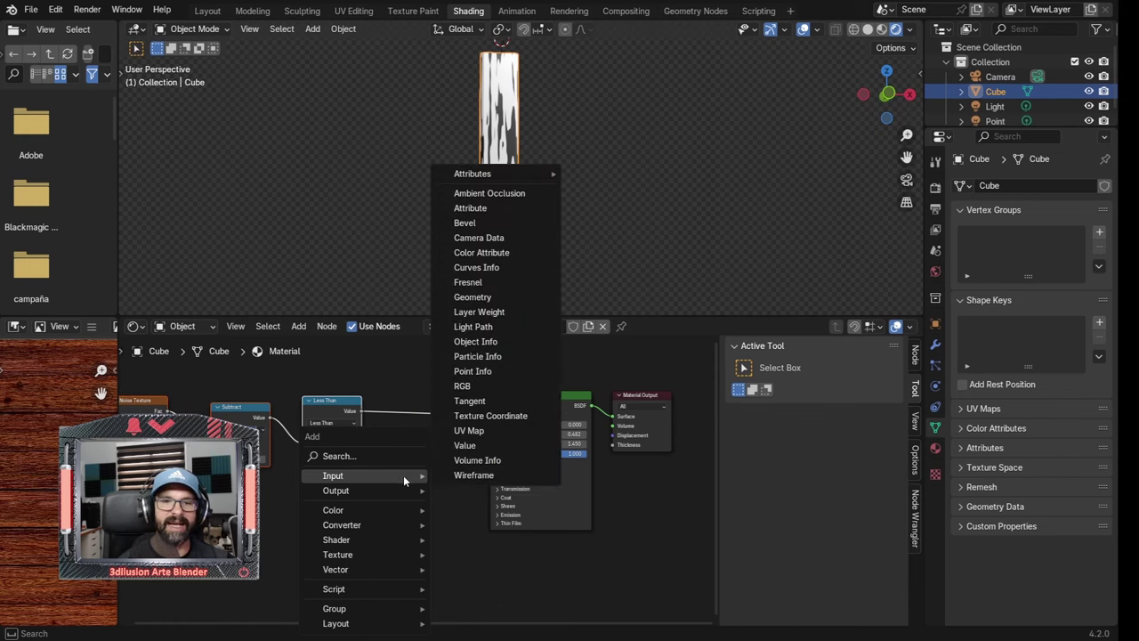
pyautogui.click(472, 583)
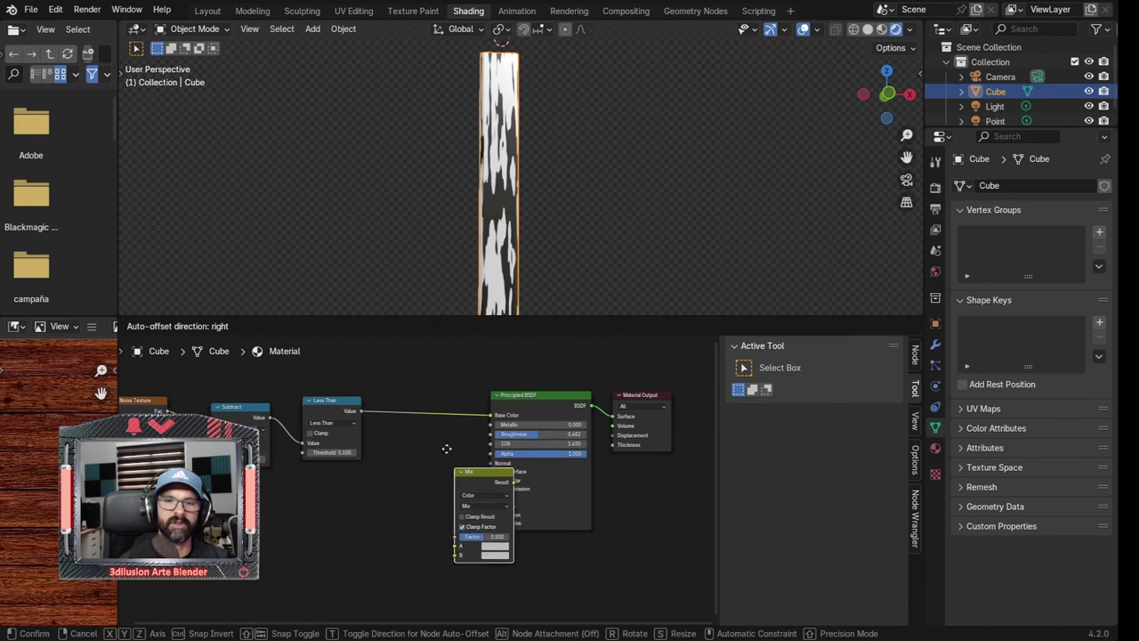
pyautogui.click(415, 387)
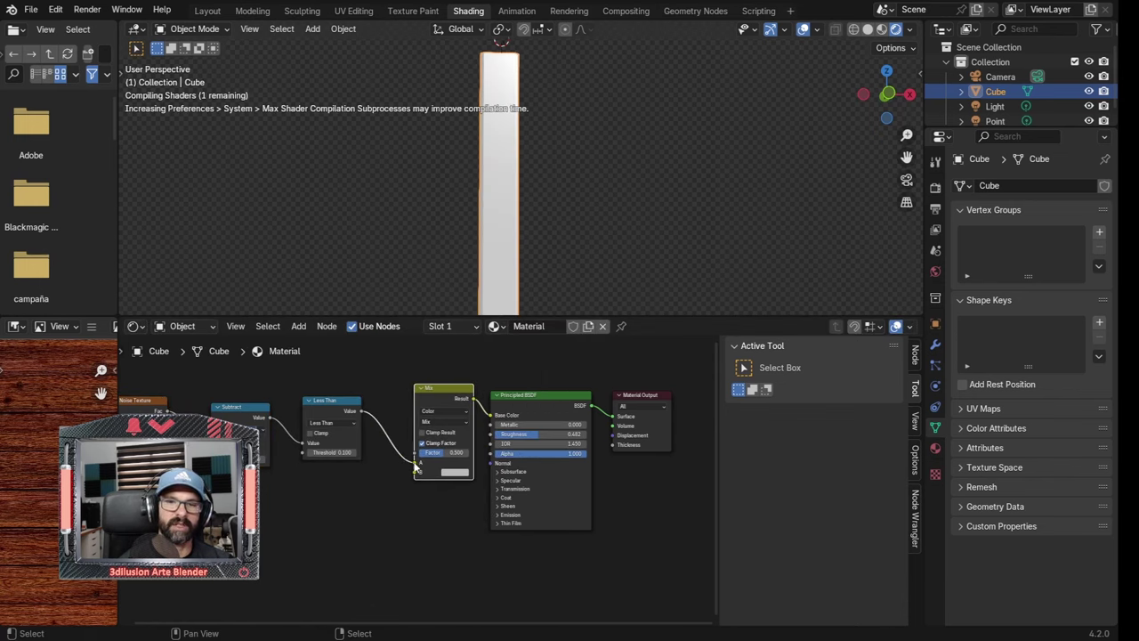
pyautogui.moveTo(417, 467)
pyautogui.mouseDown()
pyautogui.moveTo(398, 428)
pyautogui.moveTo(417, 453)
pyautogui.mouseUp()
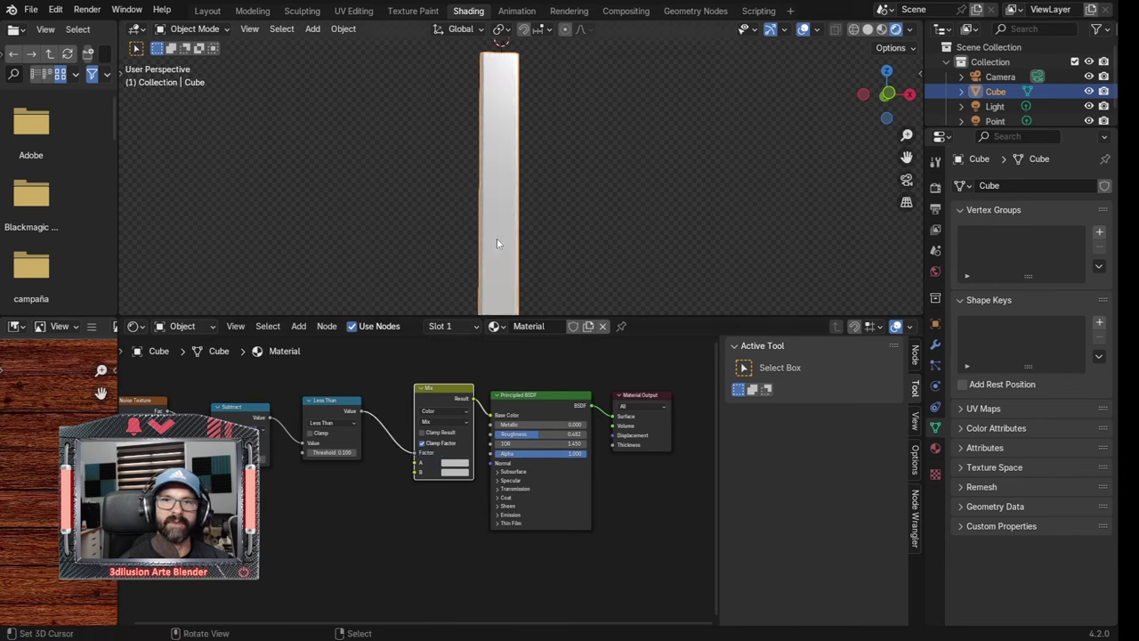
pyautogui.scroll(2, 409, 503)
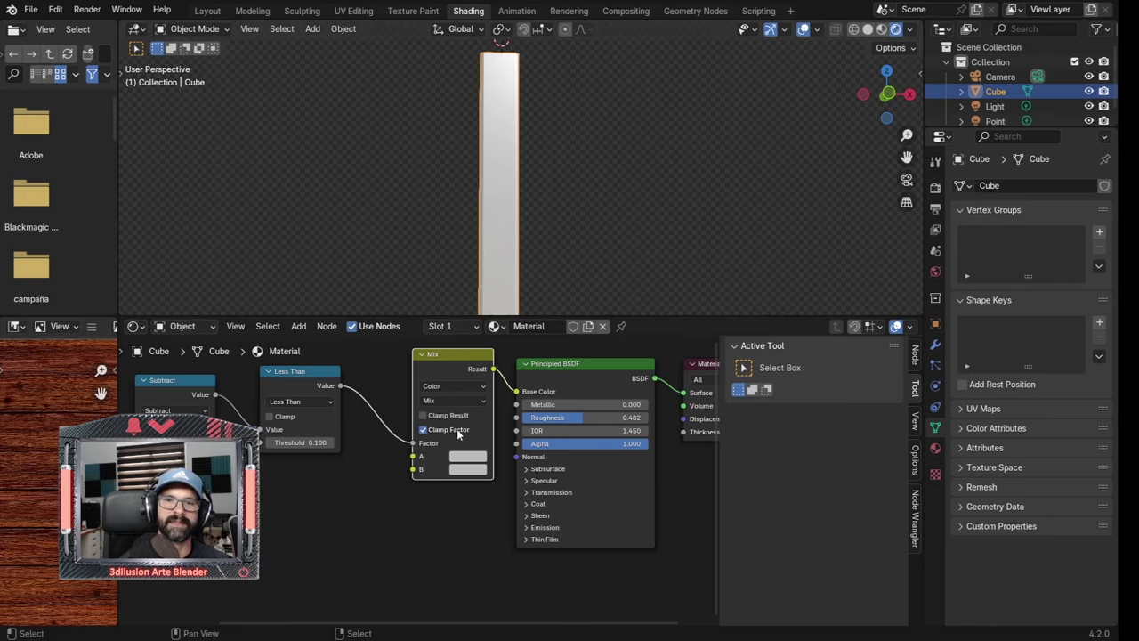
# Set the Mix colour A to orange and colour B to green
pyautogui.click(462, 458)
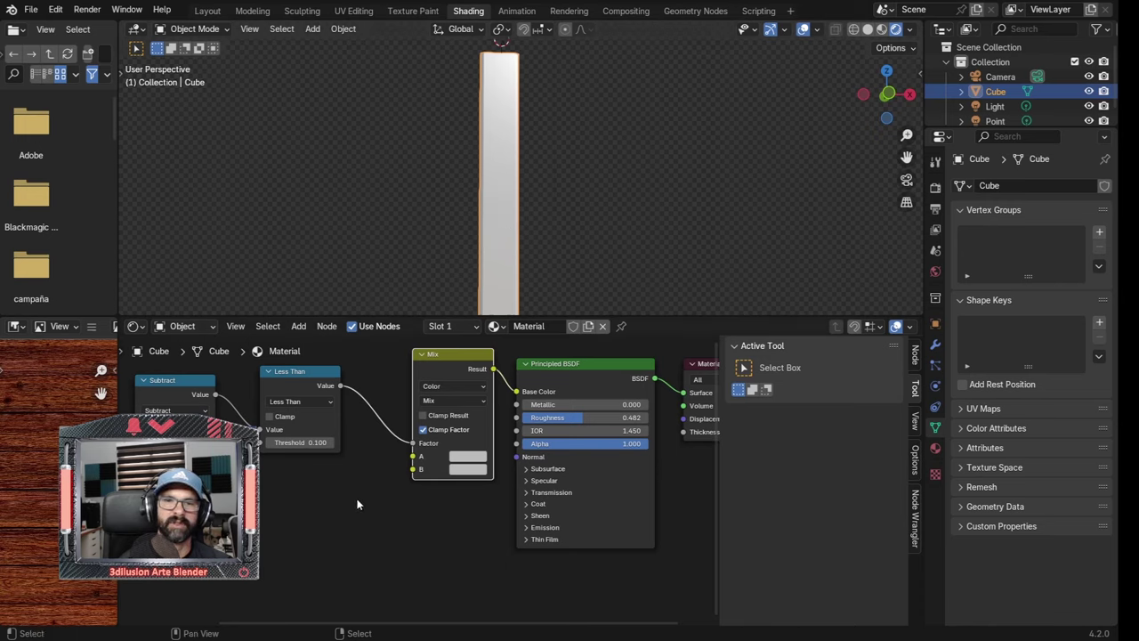
pyautogui.scroll(-2, 331, 497)
pyautogui.scroll(-2, 331, 498)
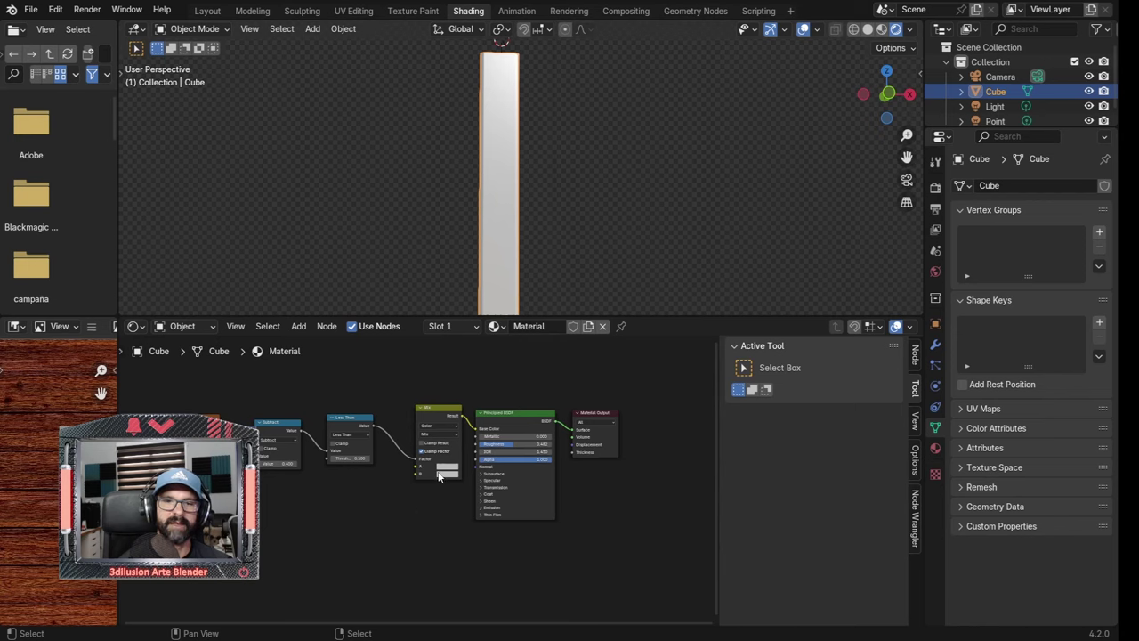
pyautogui.click(448, 466)
pyautogui.click(479, 403)
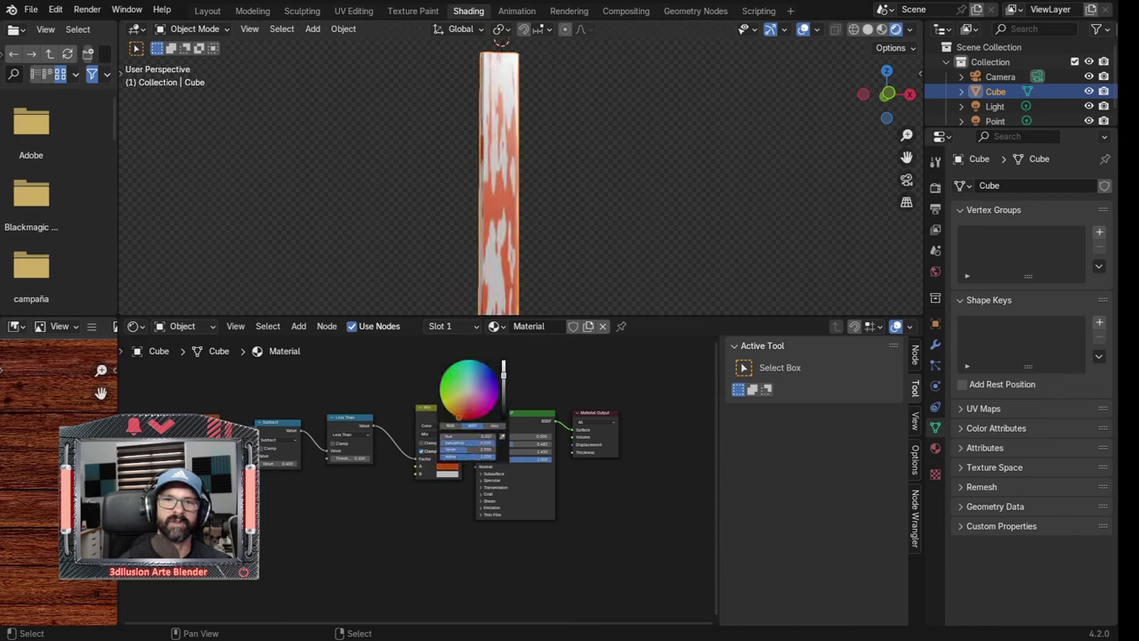
pyautogui.scroll(3, 396, 534)
pyautogui.scroll(2, 392, 560)
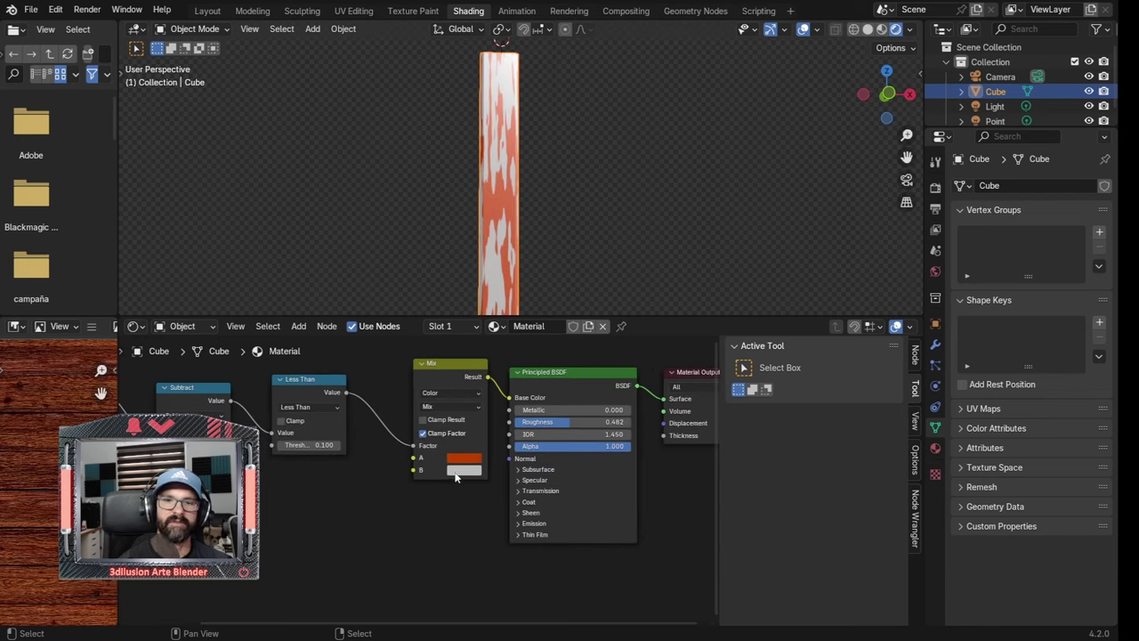
pyautogui.click(463, 469)
pyautogui.click(468, 310)
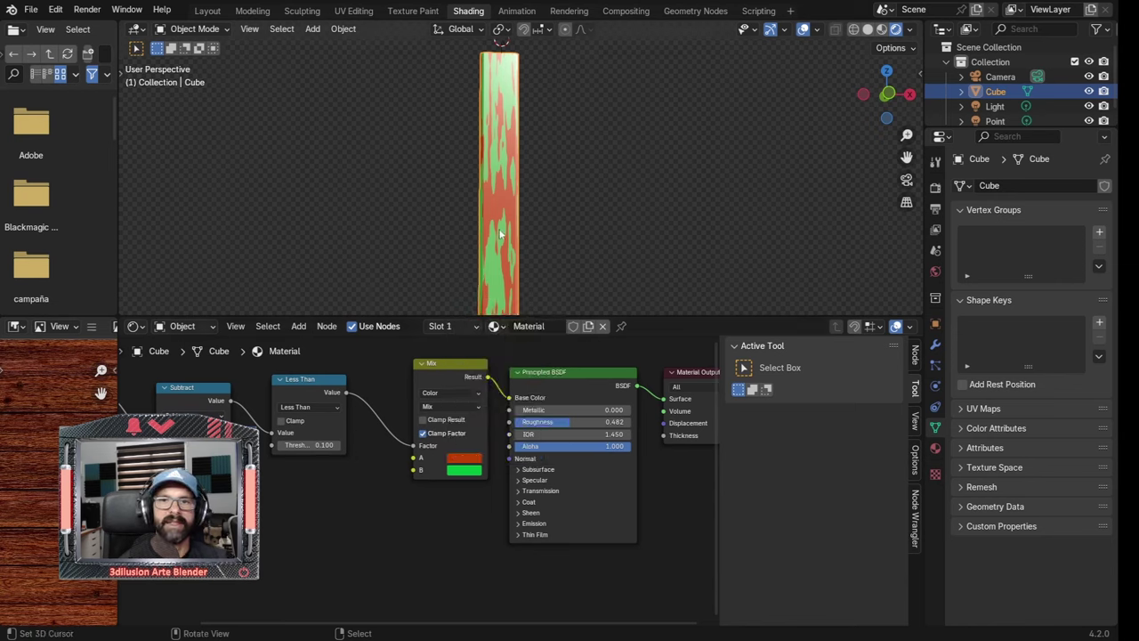
# Move the mask and Mix nodes further left to tidy the node tree
pyautogui.moveTo(566, 222)
pyautogui.mouseDown(button='middle')
pyautogui.moveTo(560, 156)
pyautogui.moveTo(546, 247)
pyautogui.mouseUp(button='middle')
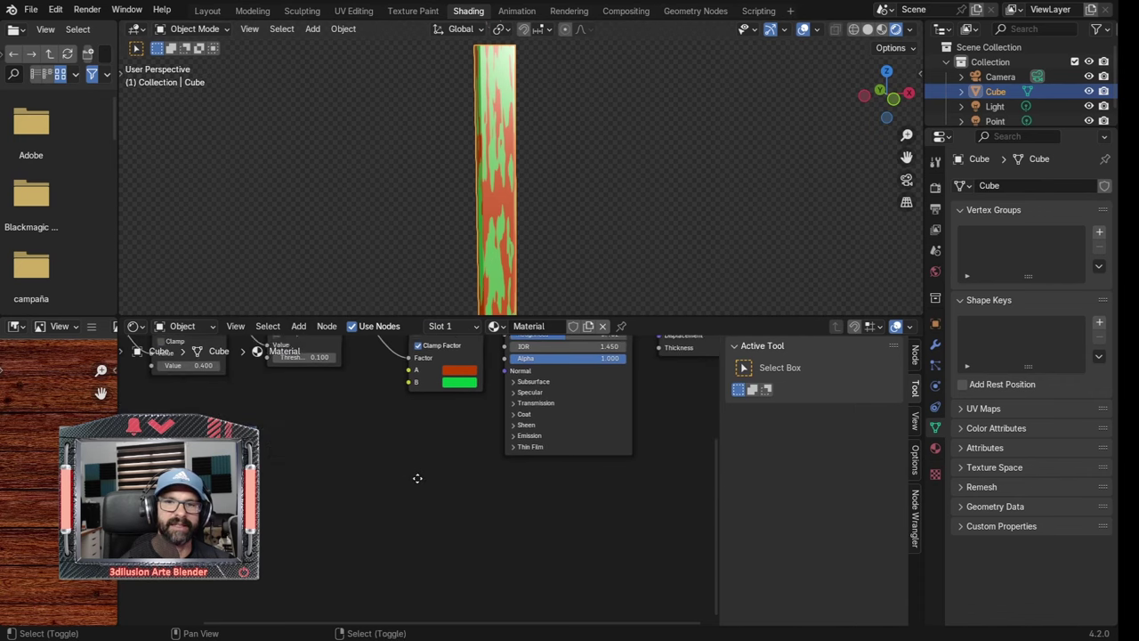
pyautogui.scroll(-3, 516, 509)
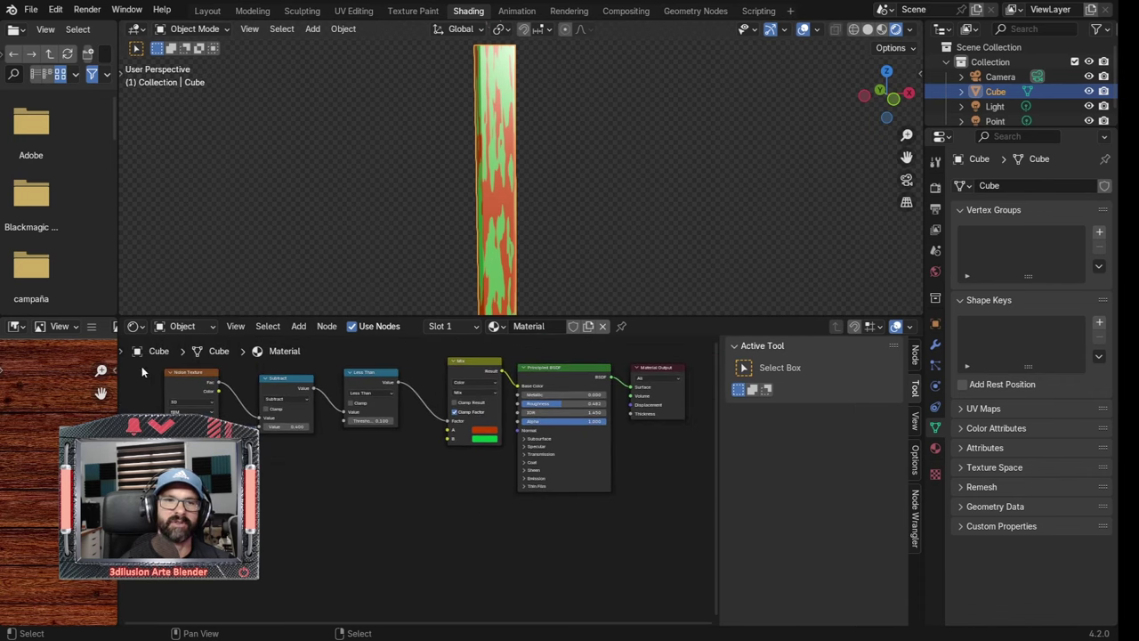
pyautogui.moveTo(142, 366); pyautogui.dragTo(507, 444)
pyautogui.moveTo(461, 379); pyautogui.dragTo(319, 379)
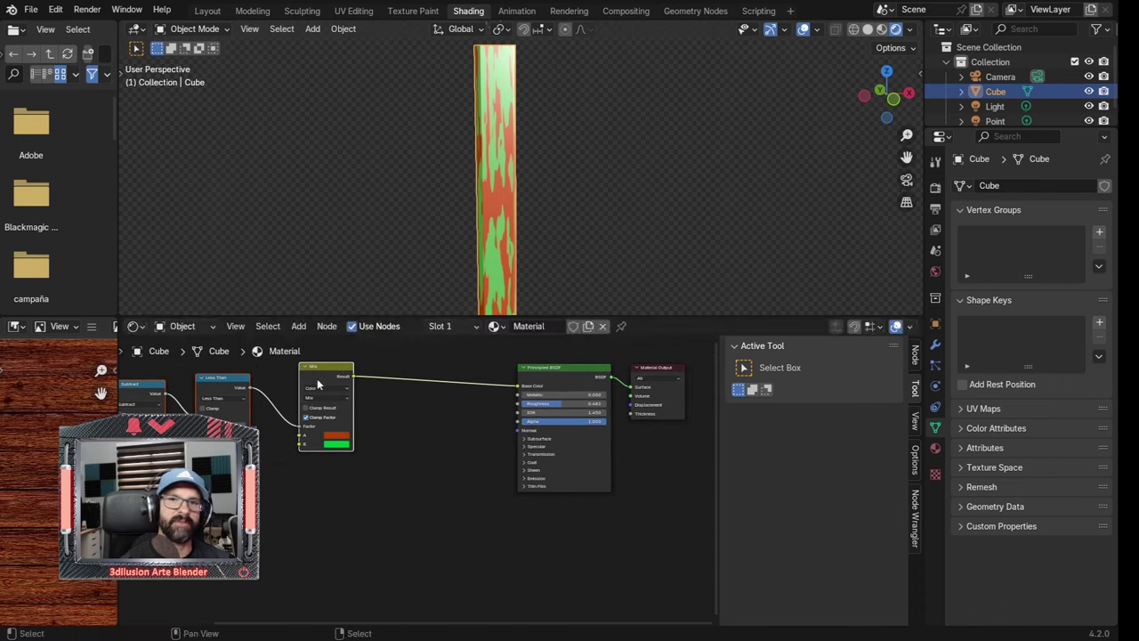
pyautogui.scroll(-2, 430, 502)
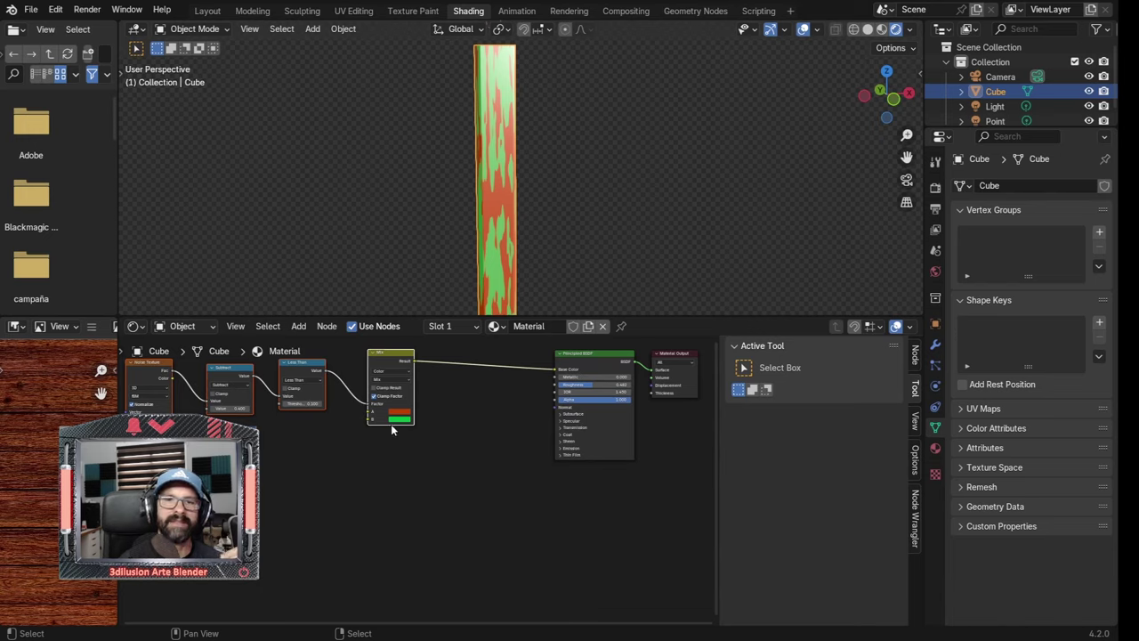
# Add a Bump node for the BSDF Normal, fed by a duplicated Subtract node into Height
pyautogui.hotkey('shift', 'a')
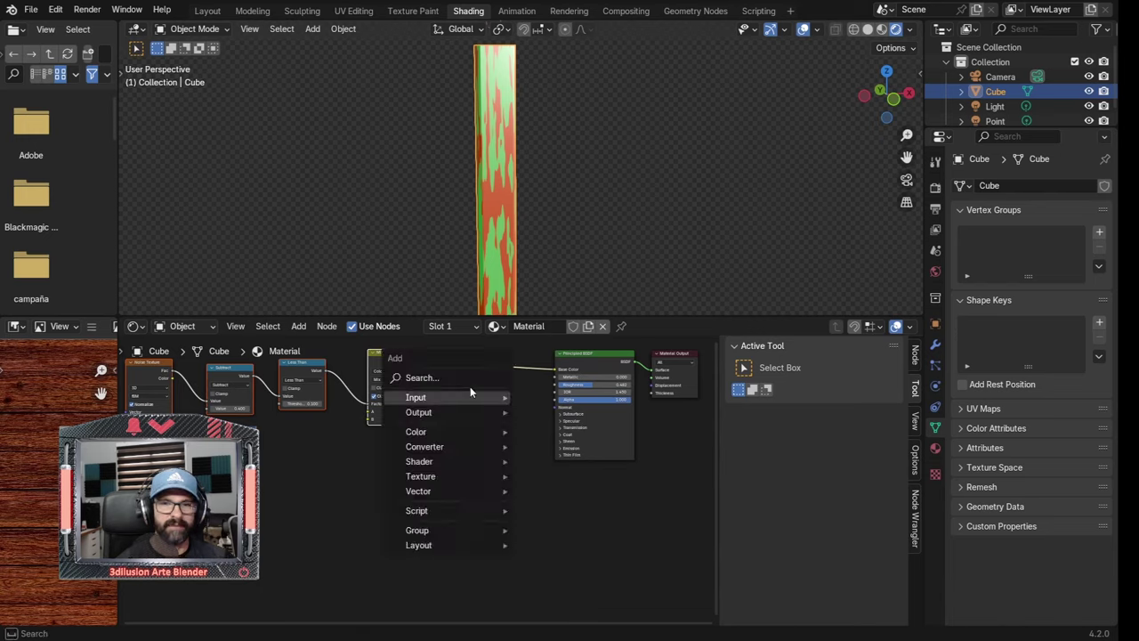
pyautogui.click(469, 377)
pyautogui.write('b')
pyautogui.press('Return')
pyautogui.click(498, 436)
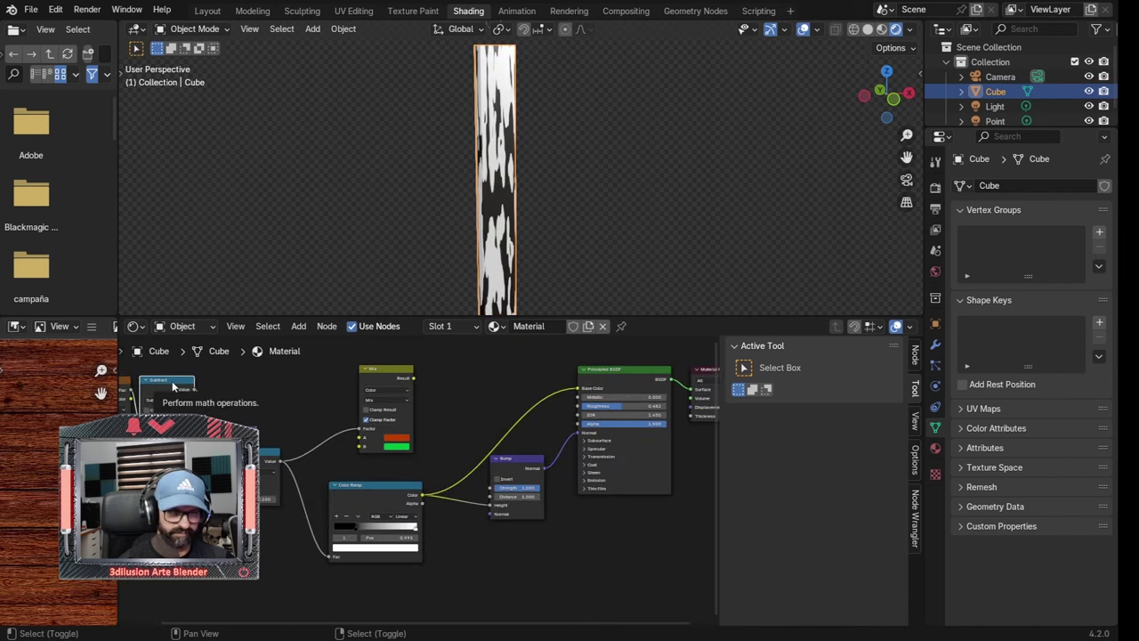
pyautogui.hotkey('shift', 'd')
pyautogui.click(356, 579)
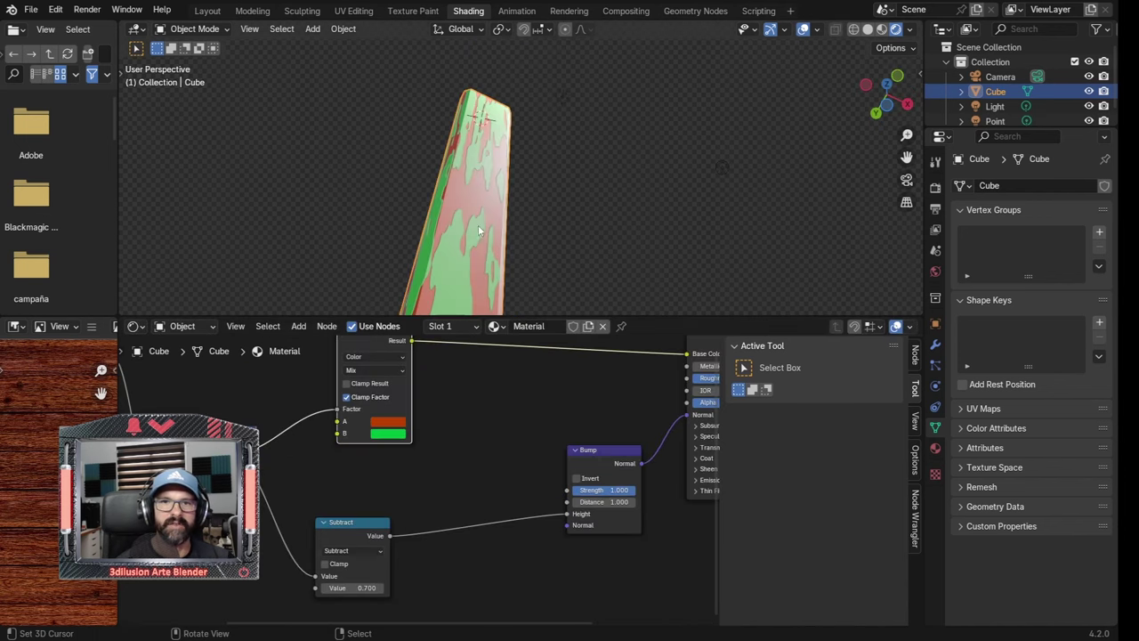
# Box-select the example node tree for removal
pyautogui.moveTo(499, 222); pyautogui.dragTo(471, 262, button='middle')
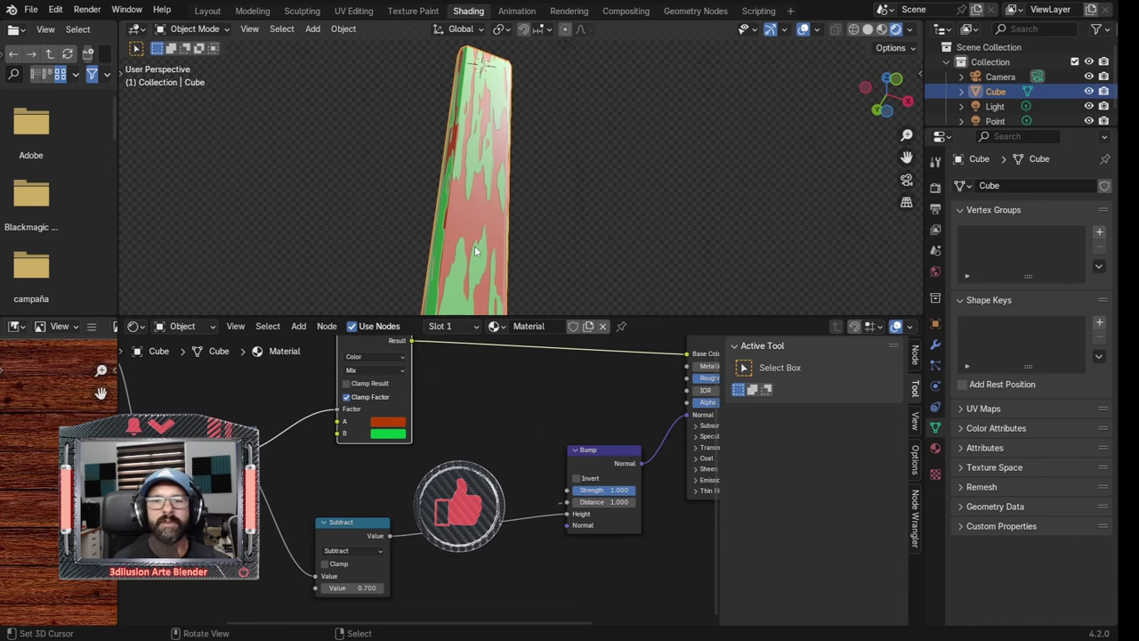
pyautogui.scroll(-3, 414, 402)
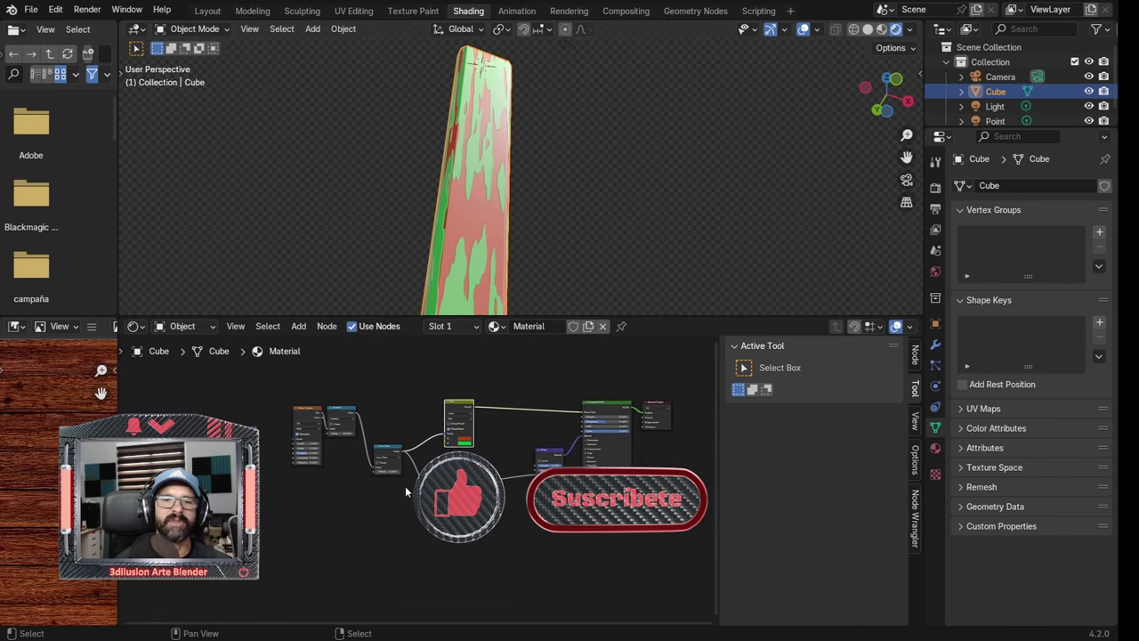
pyautogui.moveTo(276, 389); pyautogui.dragTo(575, 555)
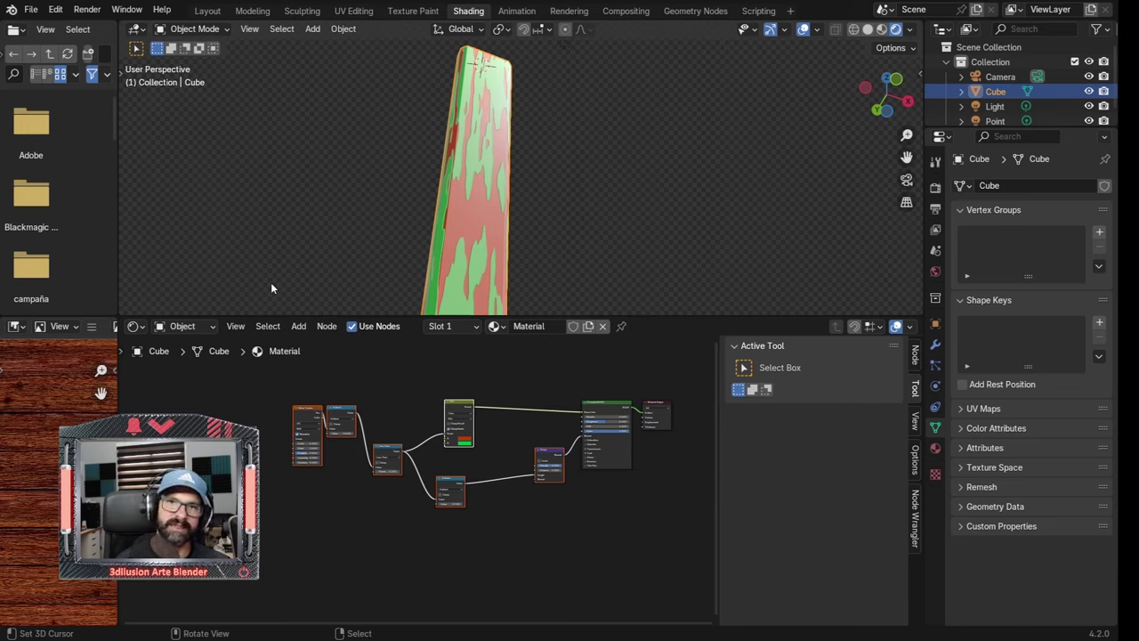
# Delete the selected example nodes and add an Image Texture node
pyautogui.press('x')
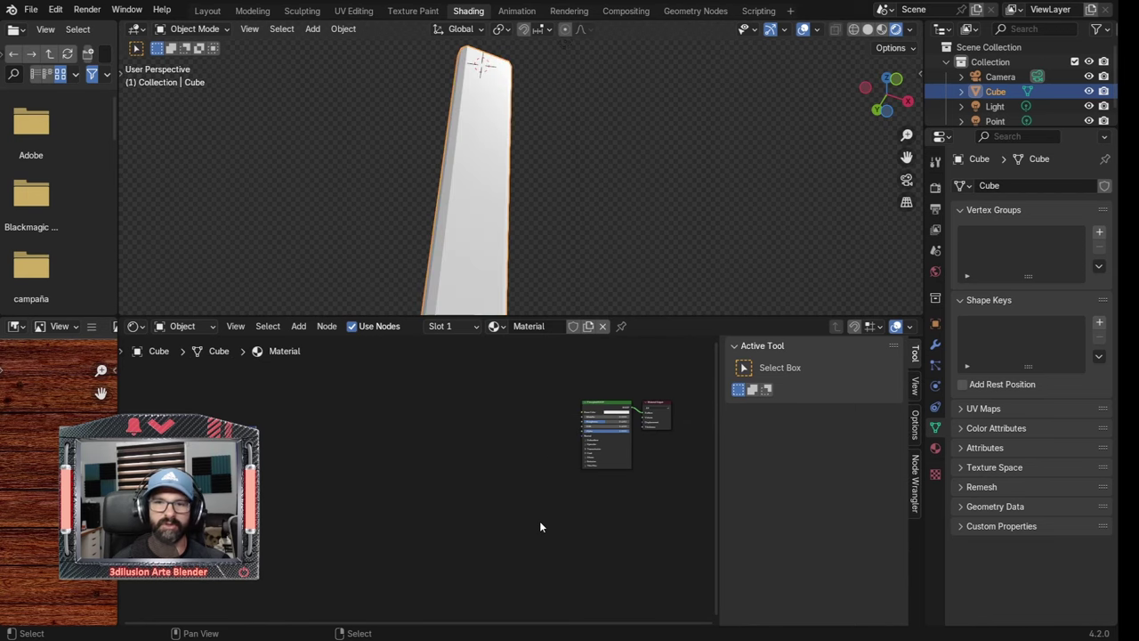
pyautogui.hotkey('shift', 'a')
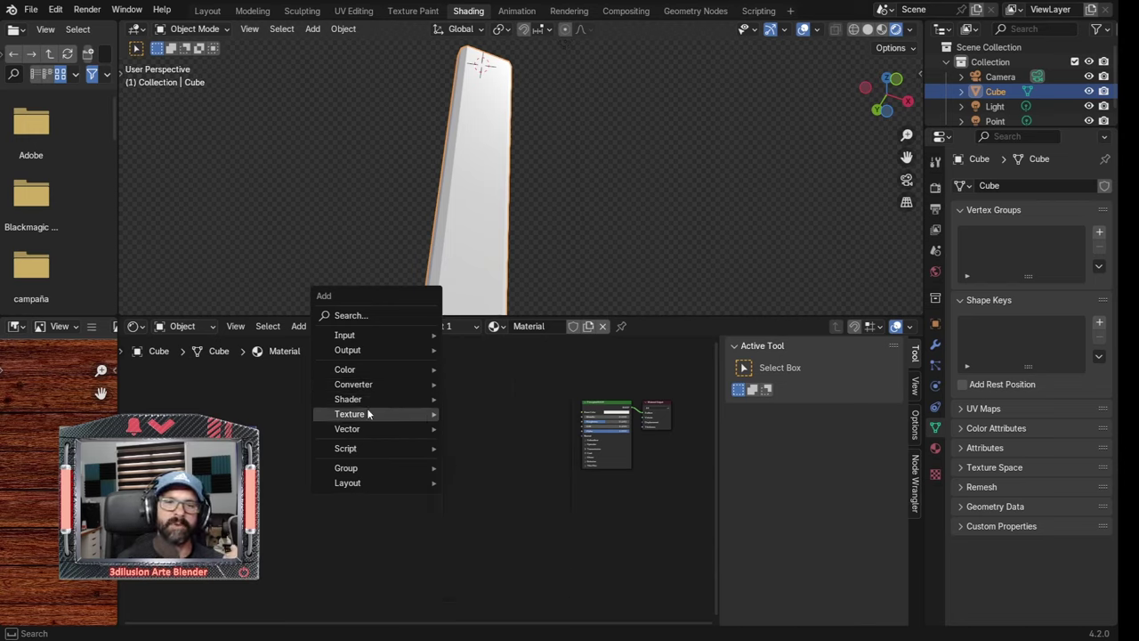
pyautogui.moveTo(349, 413)
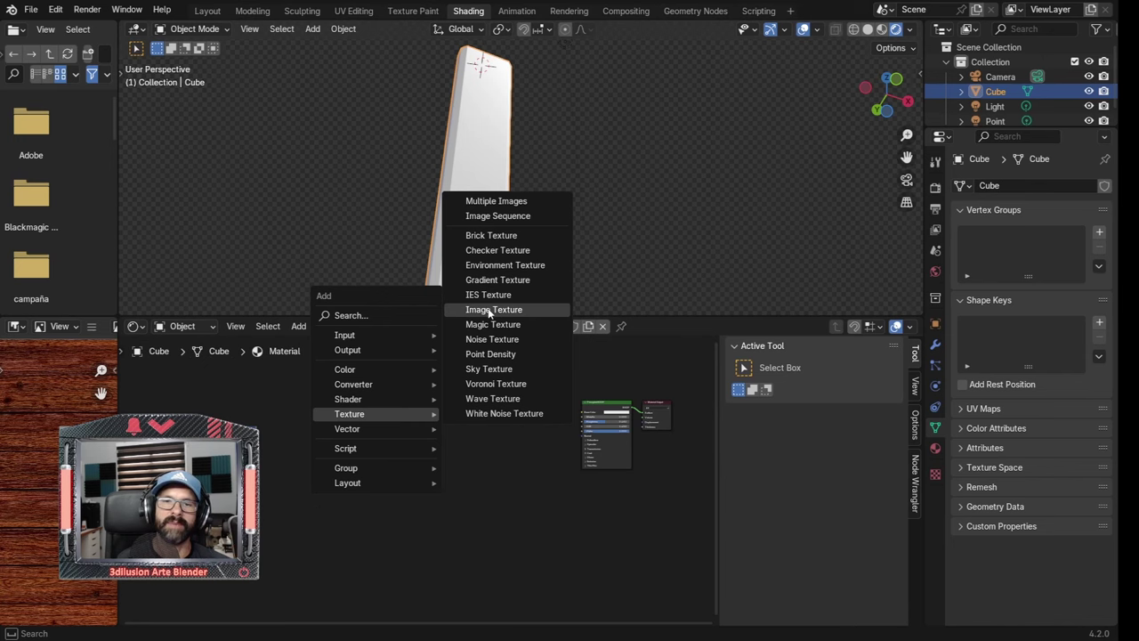
pyautogui.click(489, 310)
pyautogui.click(441, 428)
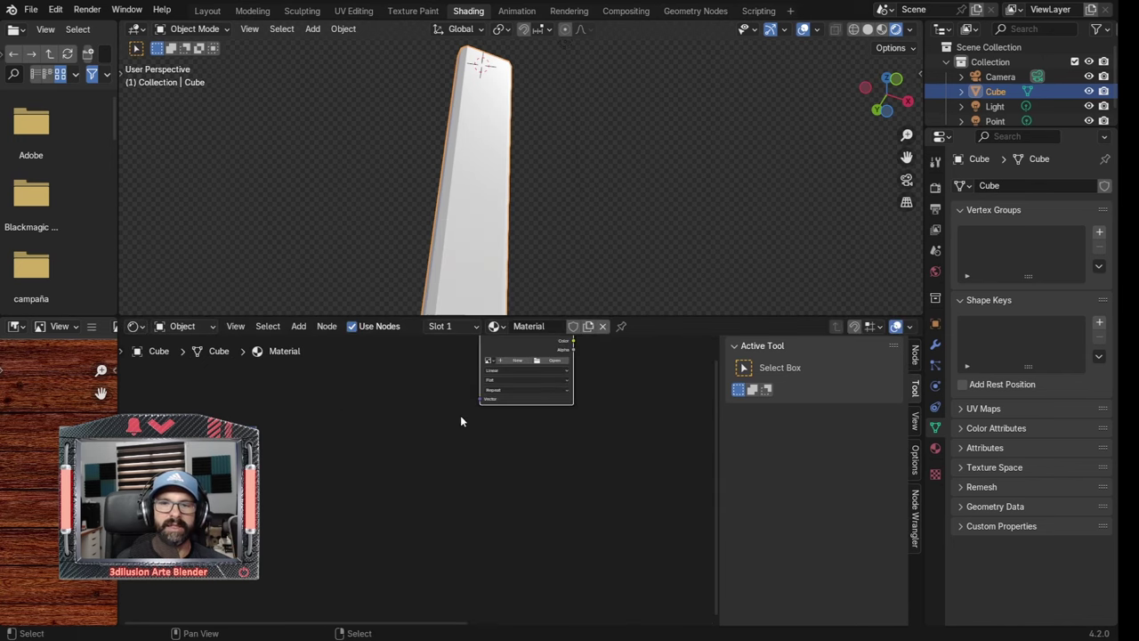
# Load the wood image from the Desktop and connect its Color to Base Color
pyautogui.click(481, 423)
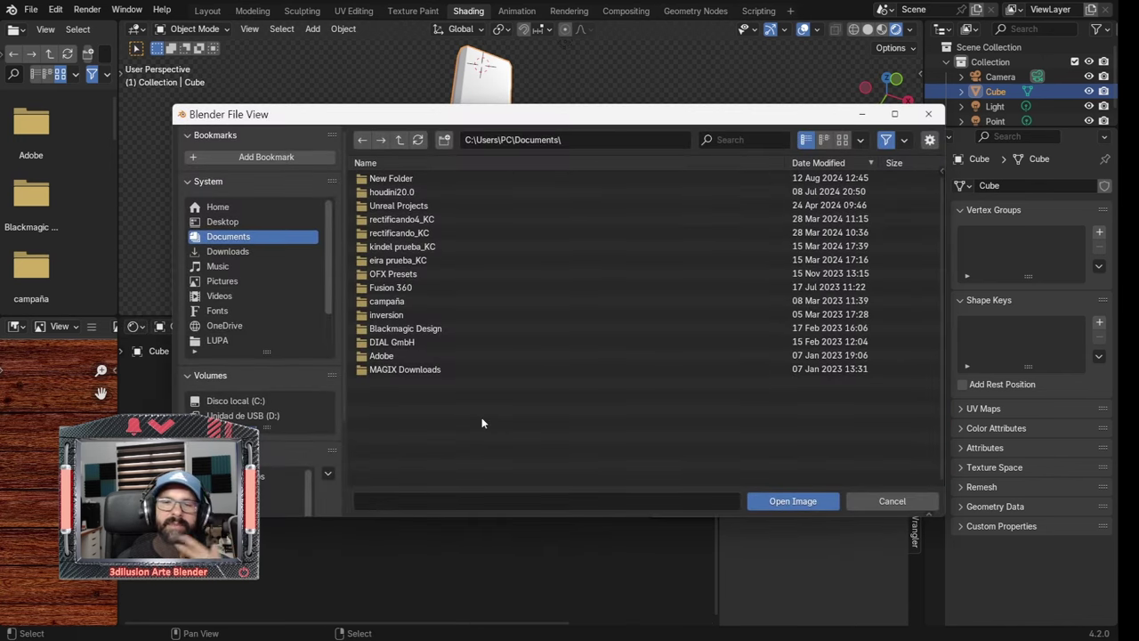
pyautogui.click(222, 221)
pyautogui.scroll(-3, 550, 405)
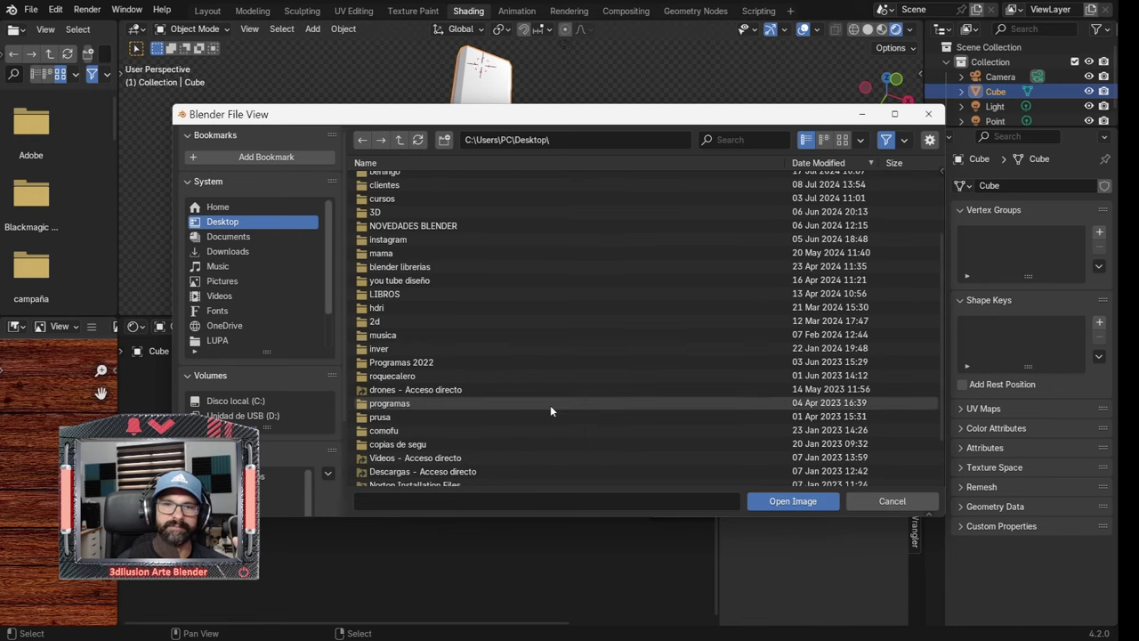
pyautogui.doubleClick(550, 405)
pyautogui.moveTo(515, 386); pyautogui.dragTo(690, 400)
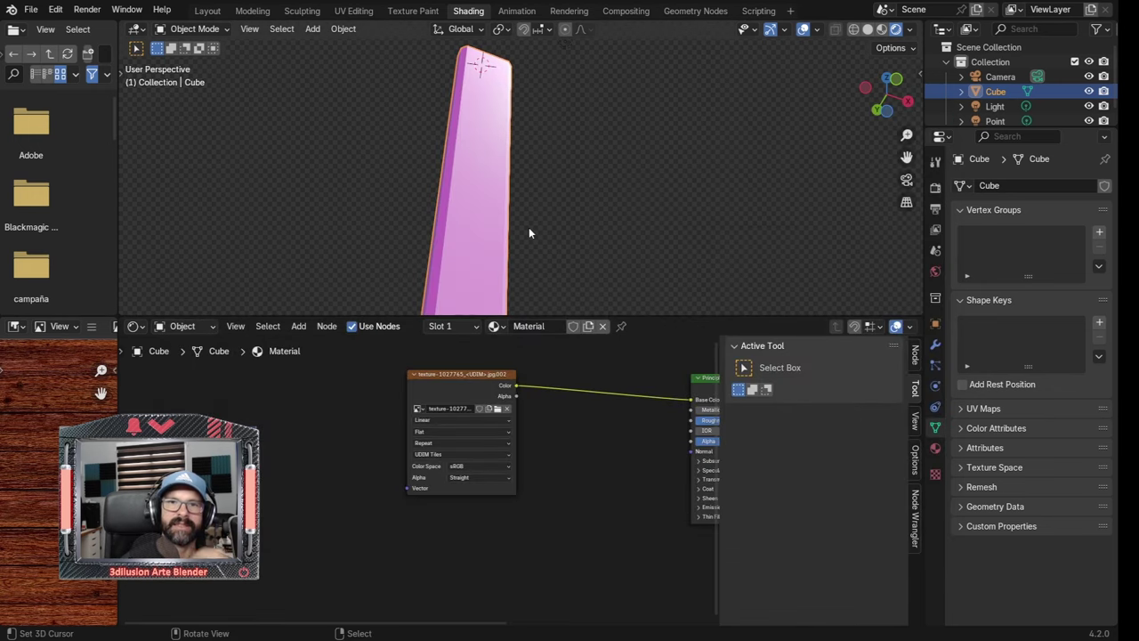
pyautogui.moveTo(499, 223); pyautogui.dragTo(497, 222, button='middle')
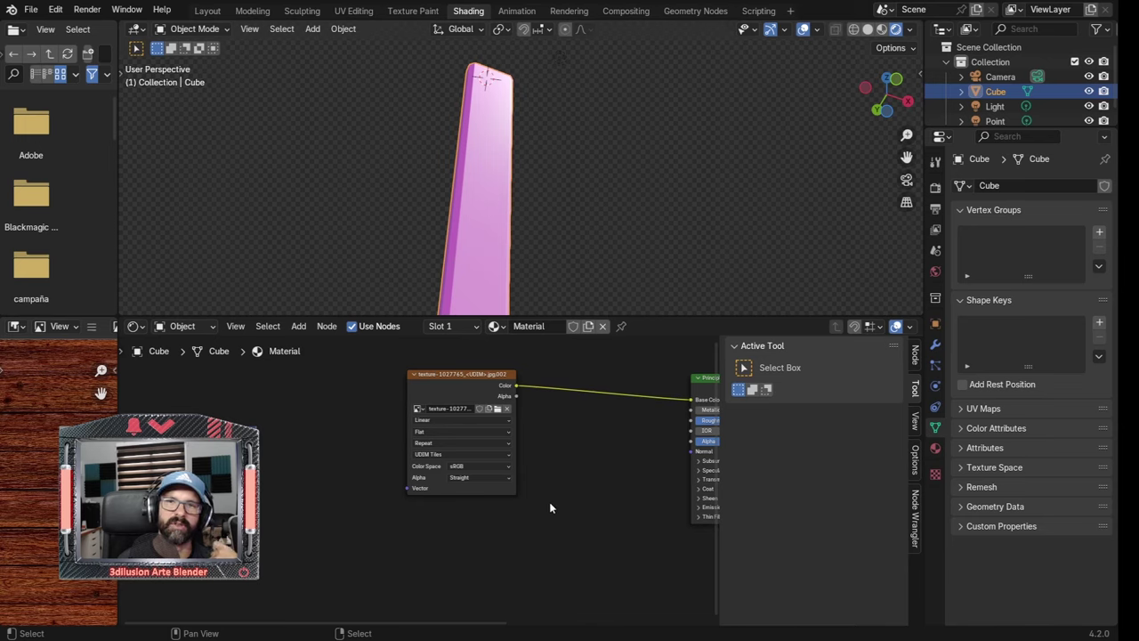
pyautogui.scroll(1, 544, 504)
pyautogui.scroll(1, 434, 471)
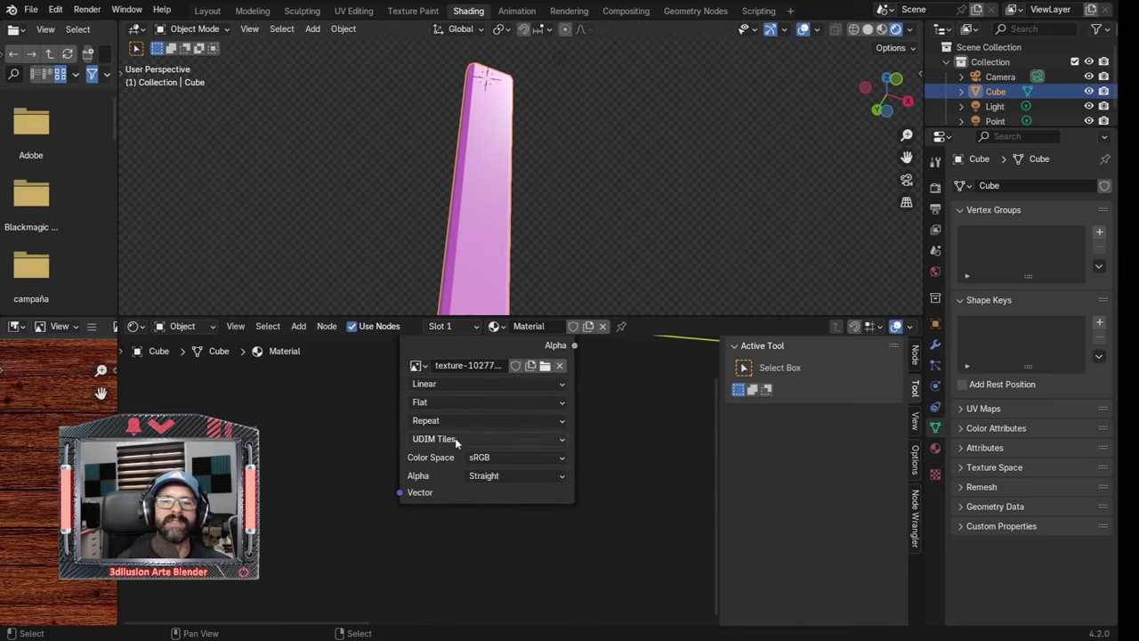
# Switch the Image Texture source from UDIM Tiles to Single Image
pyautogui.click(456, 440)
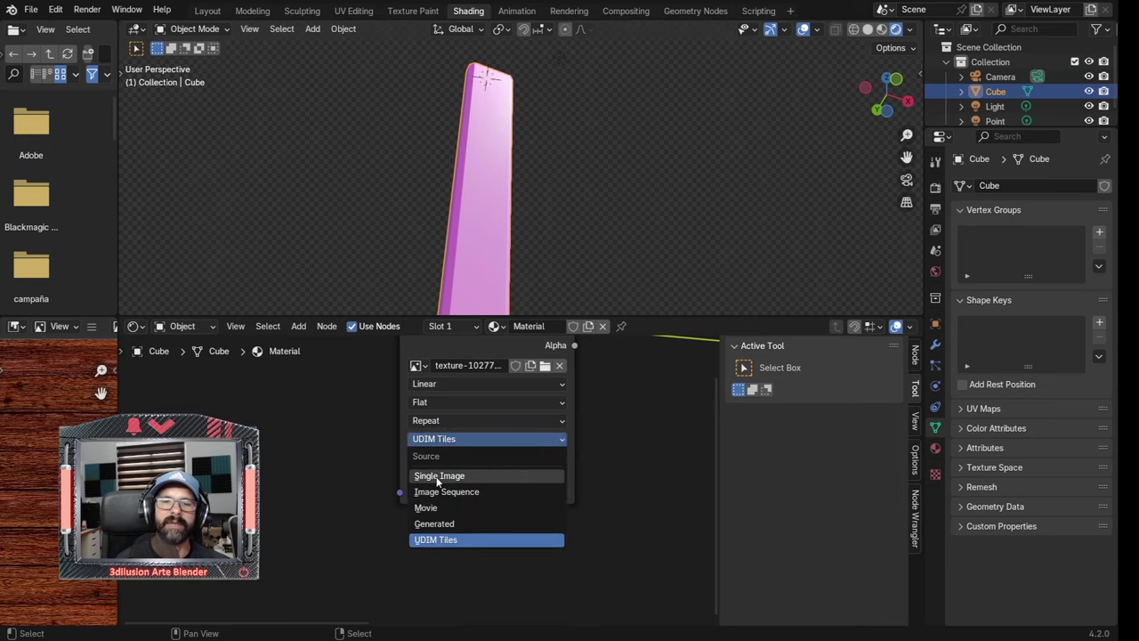
pyautogui.click(437, 477)
pyautogui.moveTo(463, 267)
pyautogui.mouseDown(button='middle')
pyautogui.moveTo(488, 184)
pyautogui.moveTo(575, 239)
pyautogui.moveTo(493, 235)
pyautogui.moveTo(528, 240)
pyautogui.moveTo(533, 203)
pyautogui.mouseUp(button='middle')
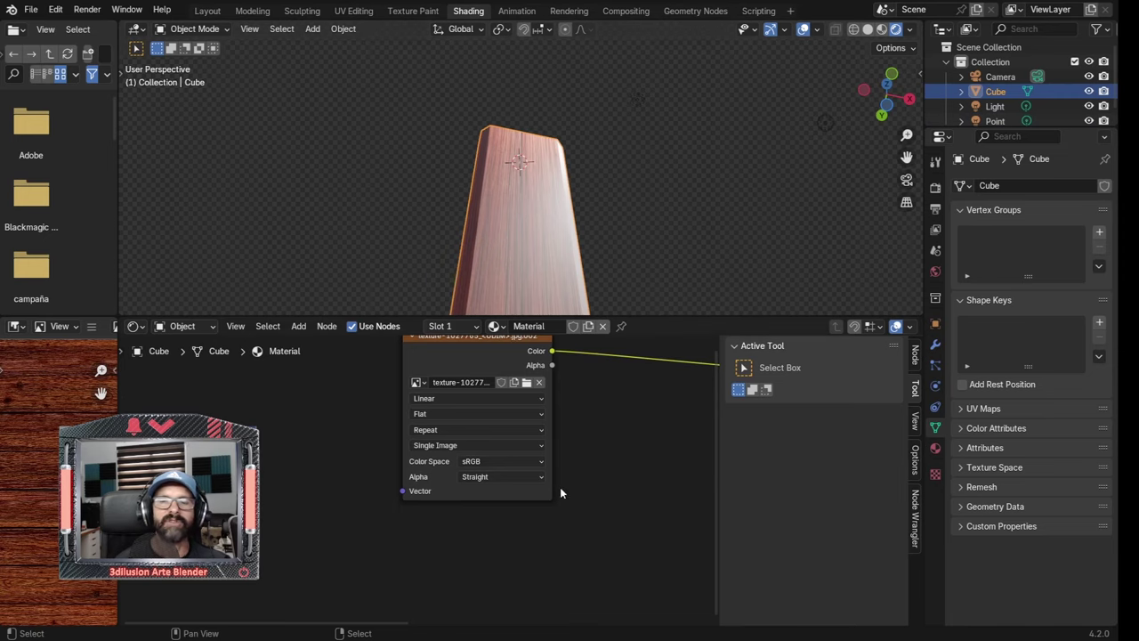
pyautogui.scroll(-2, 560, 487)
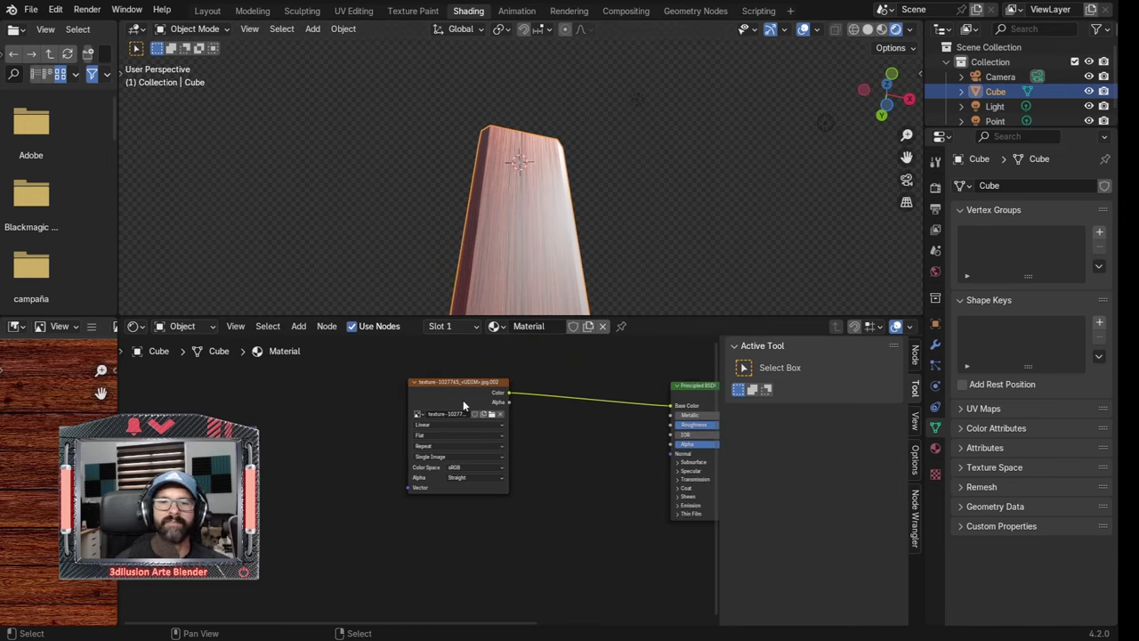
pyautogui.moveTo(463, 383); pyautogui.dragTo(411, 382)
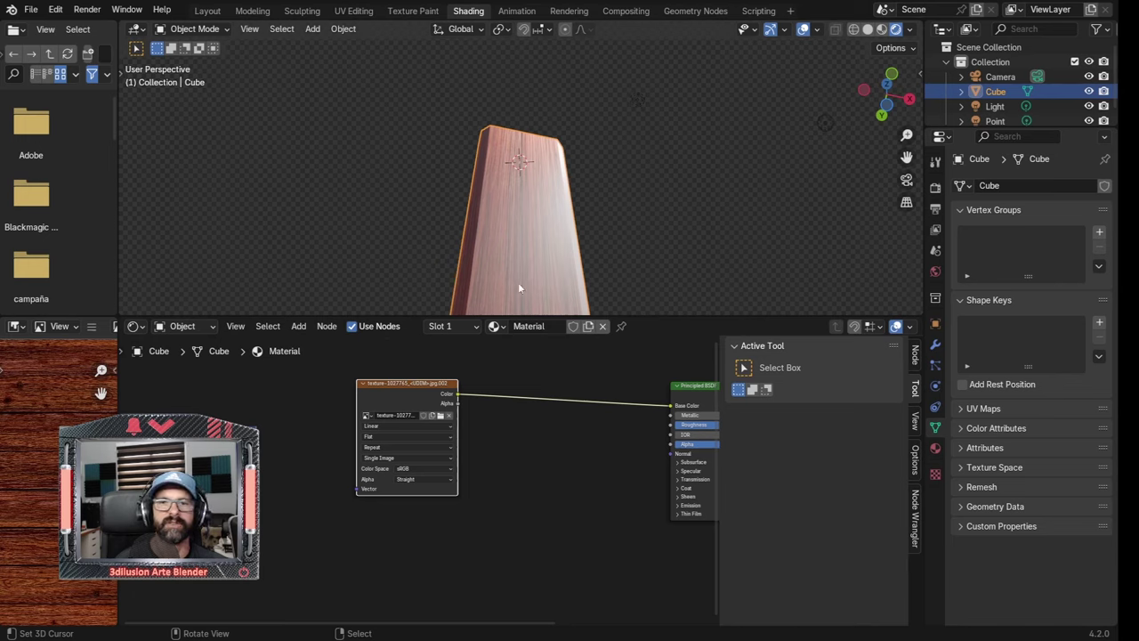
pyautogui.moveTo(518, 282)
pyautogui.mouseDown(button='middle')
pyautogui.moveTo(526, 211)
pyautogui.moveTo(515, 287)
pyautogui.moveTo(571, 150)
pyautogui.moveTo(465, 150)
pyautogui.moveTo(555, 43)
pyautogui.moveTo(566, 95)
pyautogui.moveTo(486, 329)
pyautogui.mouseUp(button='middle')
# Nudge the Image Texture node up-left and widen the image preview area
pyautogui.scroll(-1, 395, 381)
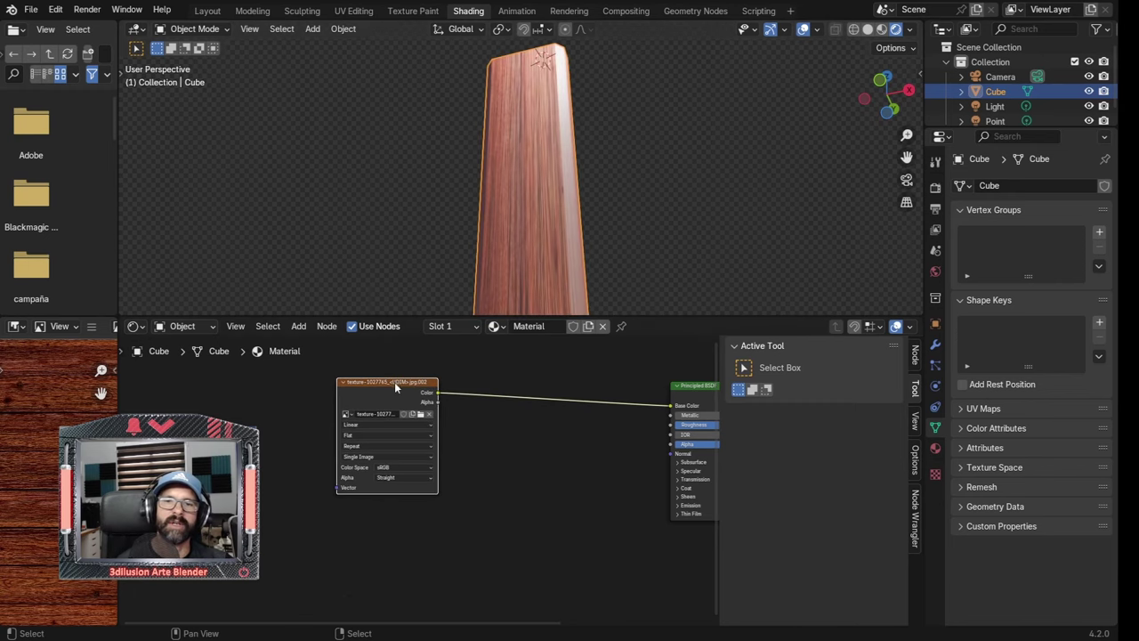
pyautogui.scroll(-2, 445, 445)
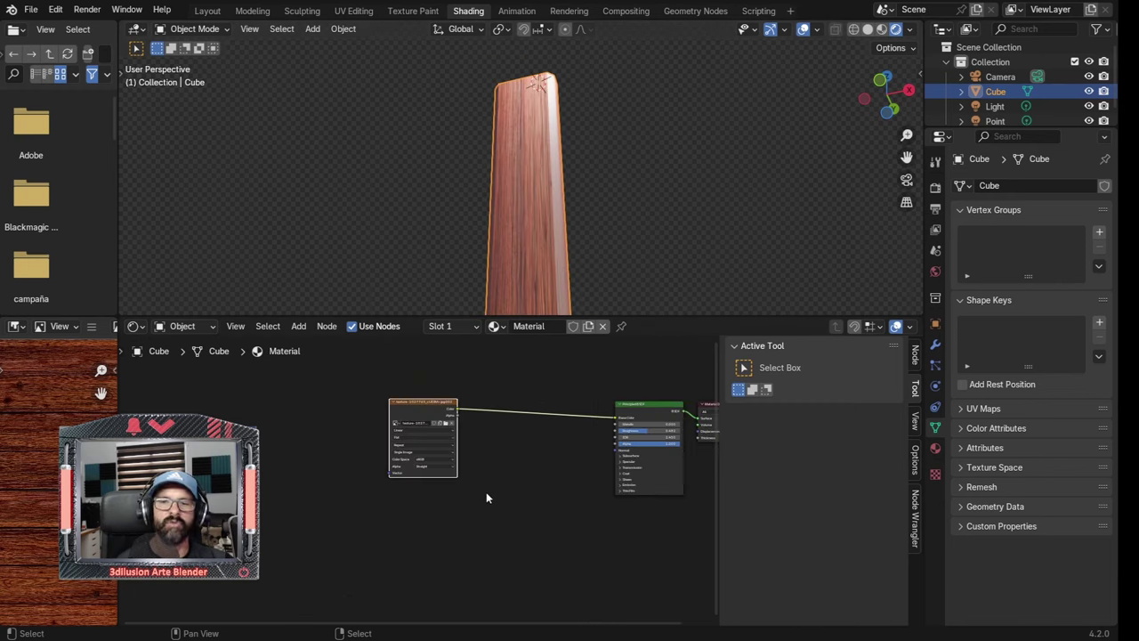
pyautogui.moveTo(421, 401); pyautogui.dragTo(398, 394)
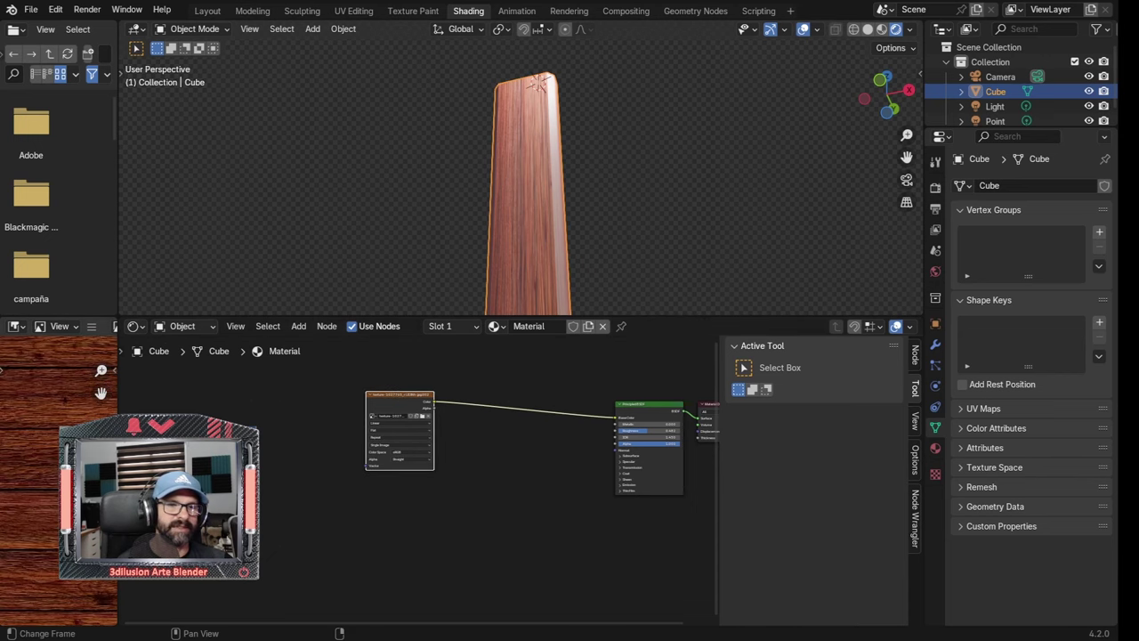
pyautogui.moveTo(117, 481); pyautogui.dragTo(497, 498)
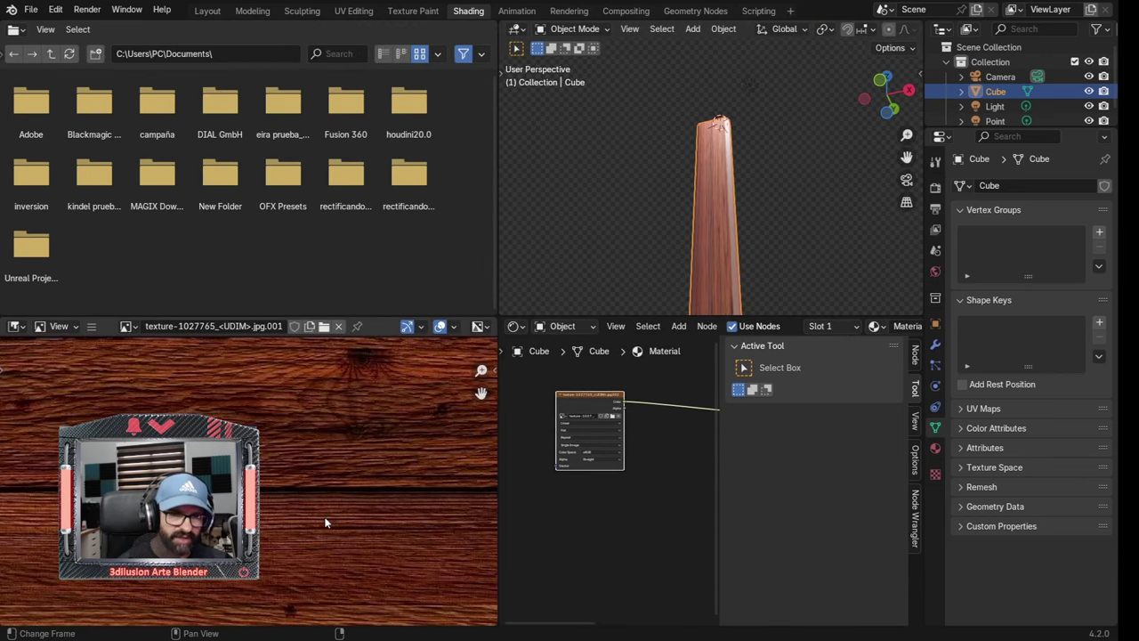
# Fit the wood texture in the image editor, shrink it to enlarge the Shader Editor, and reposition the node
pyautogui.scroll(2, 285, 431)
pyautogui.scroll(2, 285, 432)
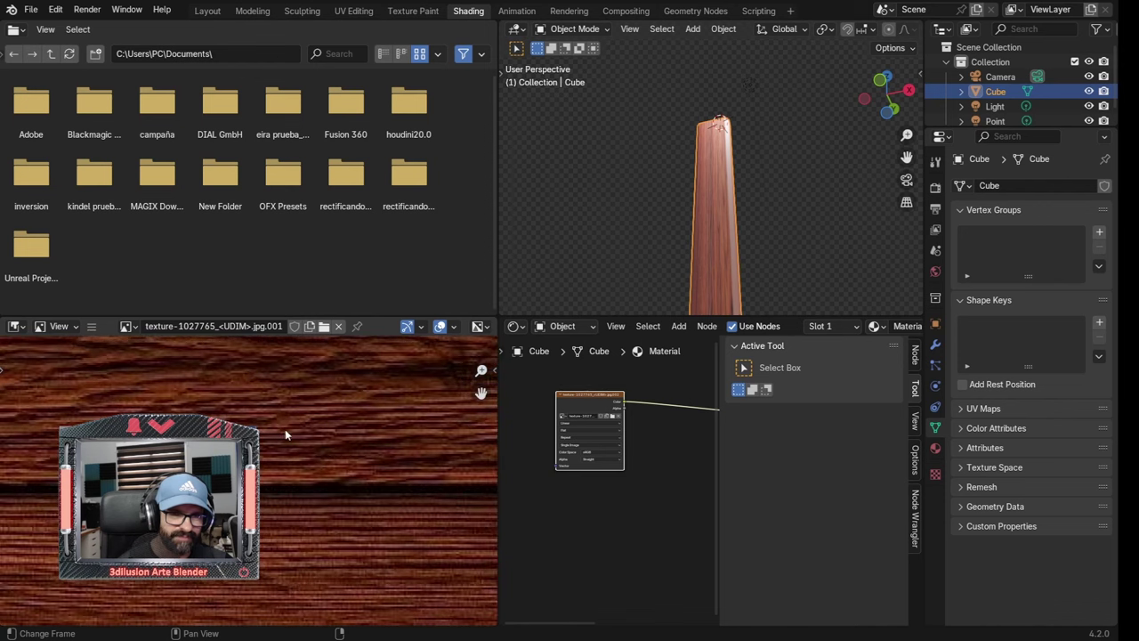
pyautogui.scroll(2, 297, 434)
pyautogui.scroll(-3, 371, 461)
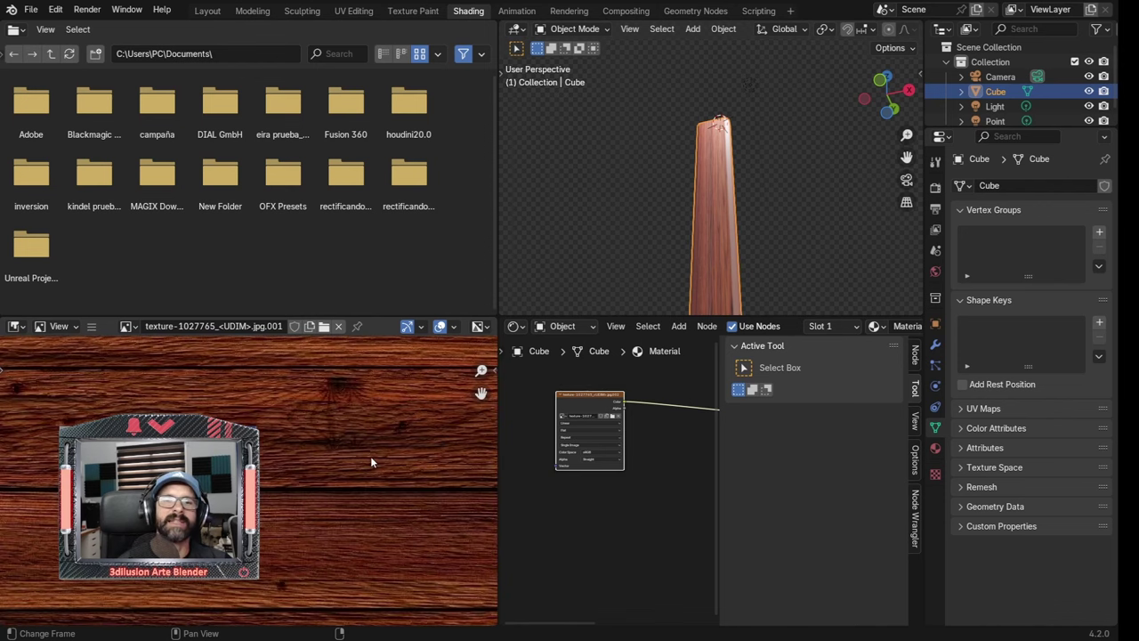
pyautogui.scroll(-2, 370, 455)
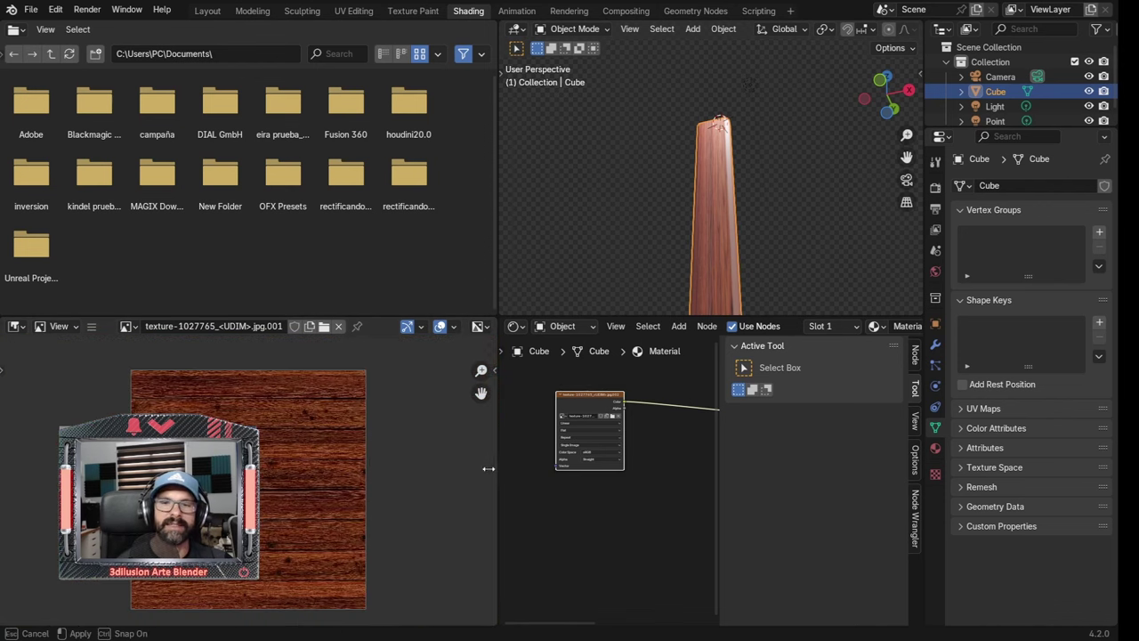
pyautogui.moveTo(497, 477); pyautogui.dragTo(332, 480)
pyautogui.moveTo(498, 495); pyautogui.dragTo(436, 484, button='middle')
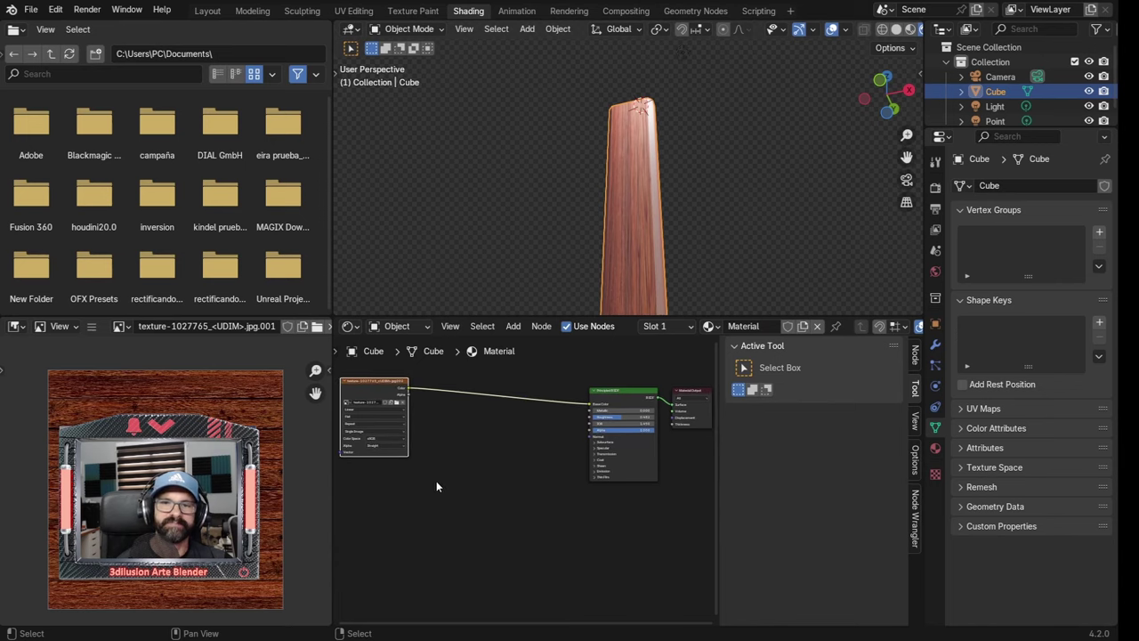
pyautogui.scroll(-1, 436, 484)
pyautogui.moveTo(402, 394); pyautogui.dragTo(467, 390)
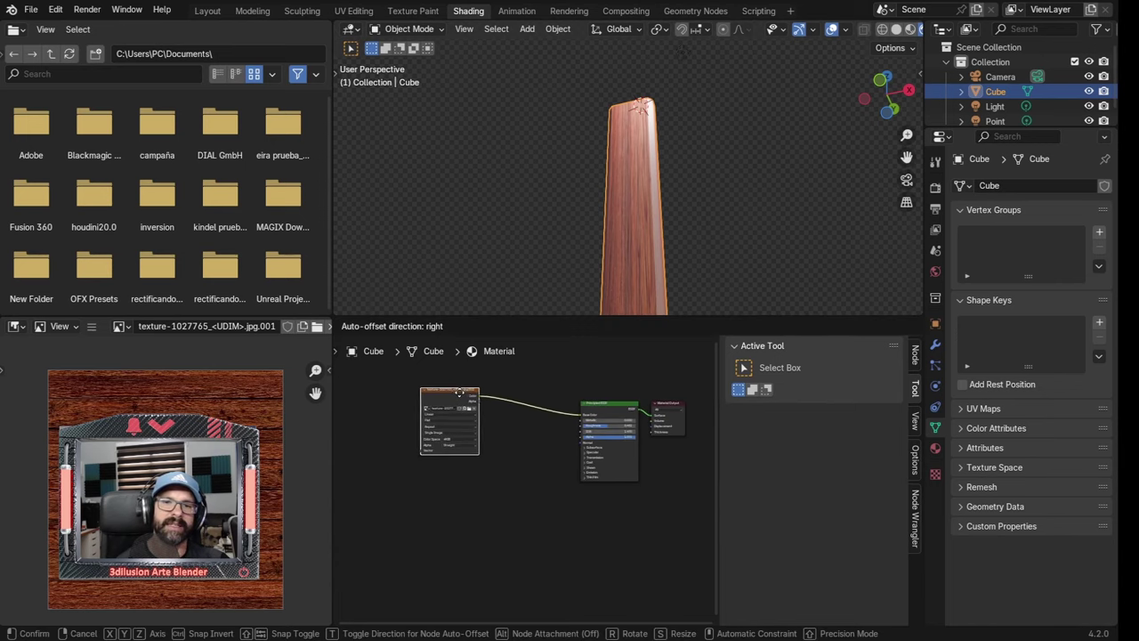
pyautogui.scroll(1, 471, 496)
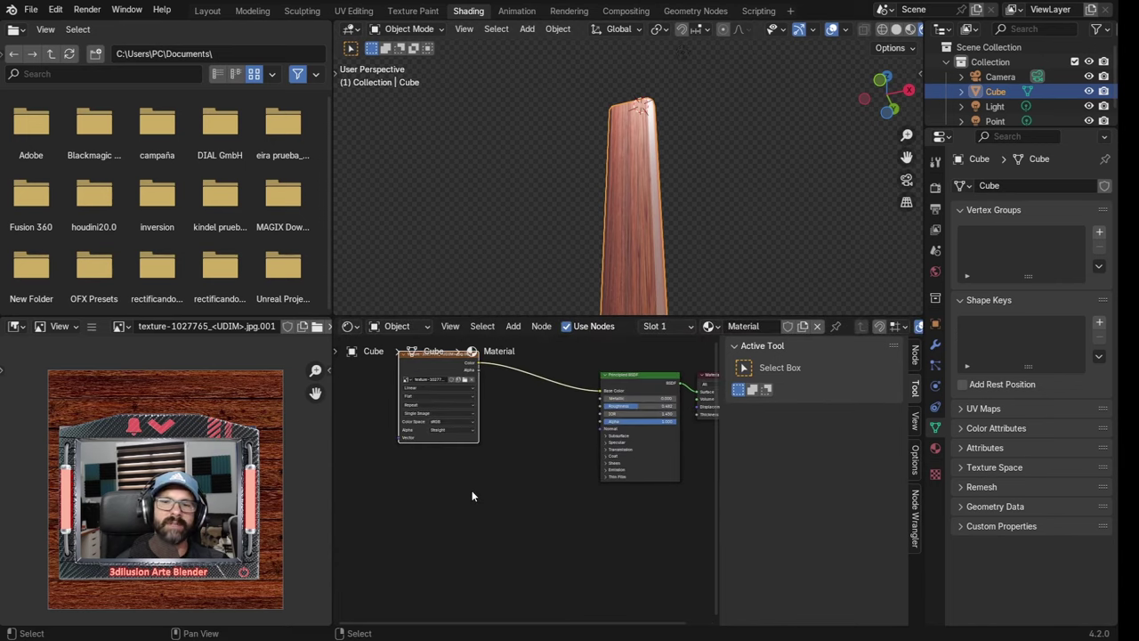
# Add a Bump node from the node search and place it below the texture
pyautogui.hotkey('shift', 'a')
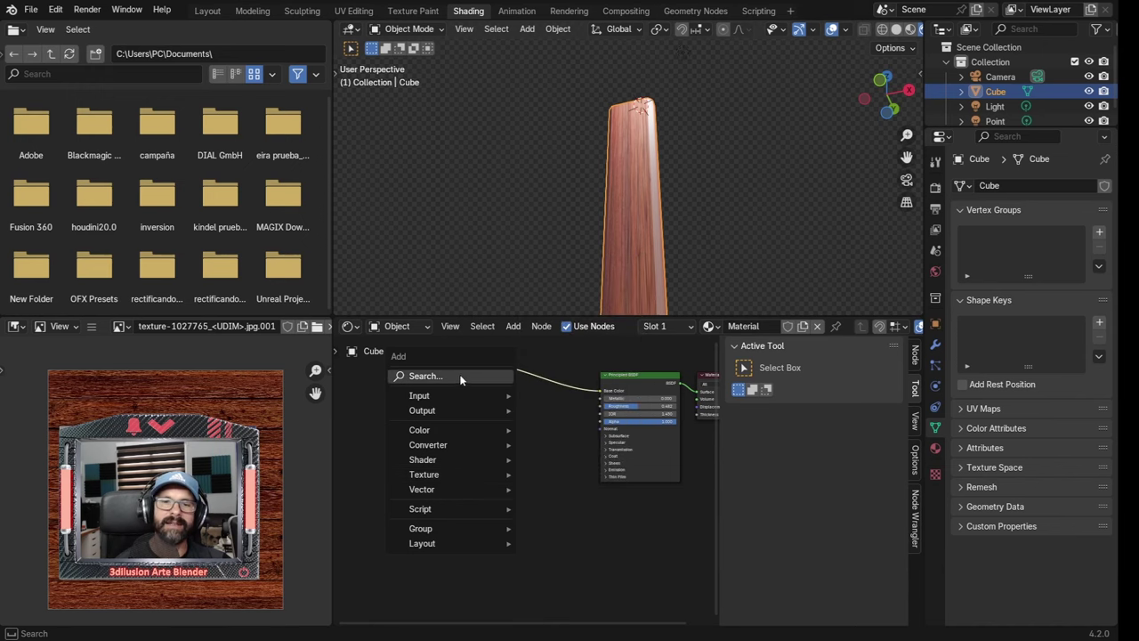
pyautogui.click(463, 376)
pyautogui.press('Return')
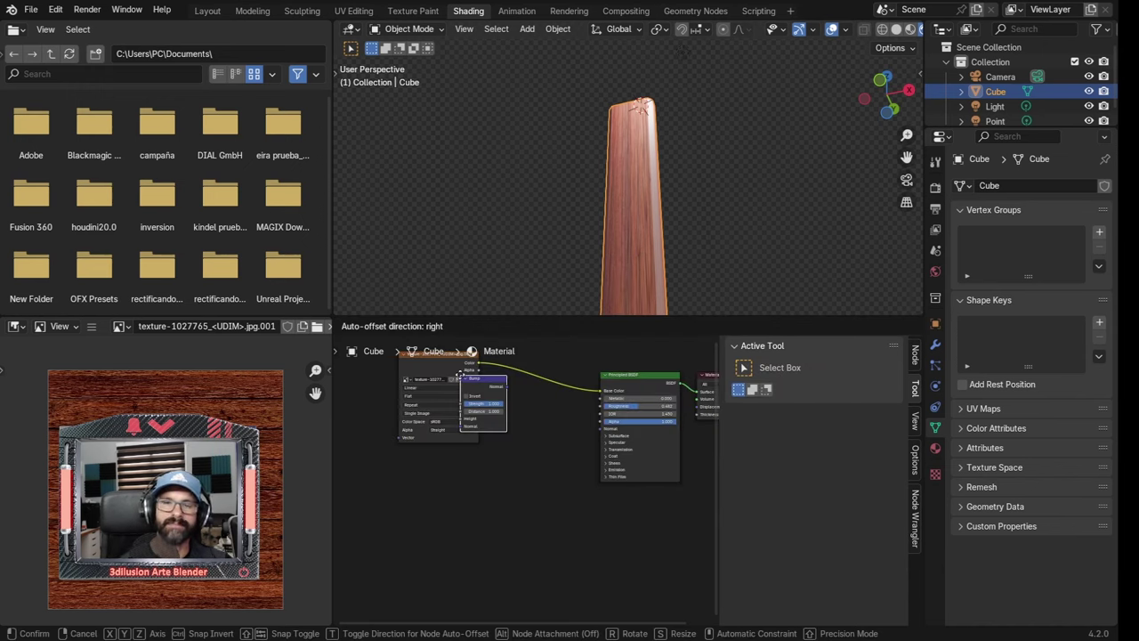
pyautogui.click(531, 420)
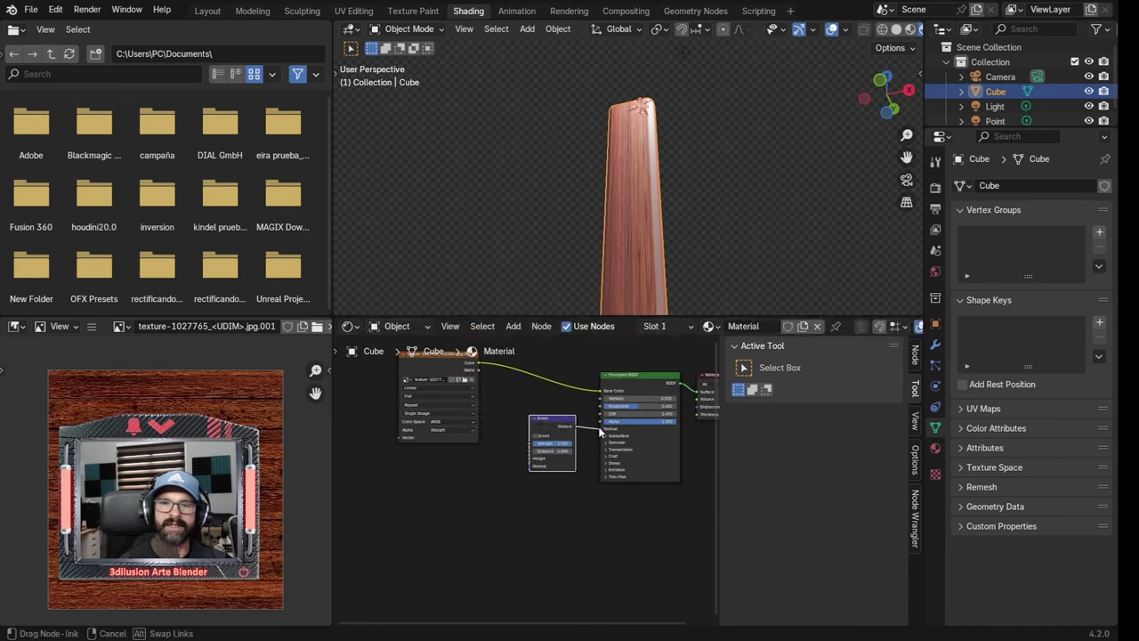
pyautogui.scroll(1, 498, 477)
pyautogui.scroll(1, 528, 513)
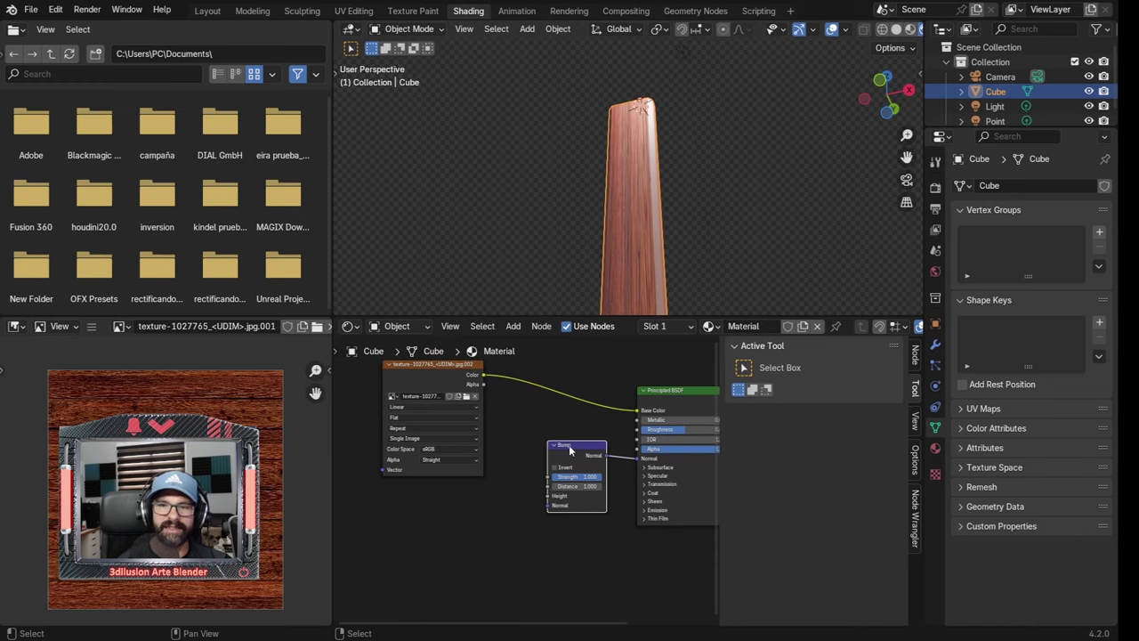
pyautogui.moveTo(569, 450); pyautogui.dragTo(572, 480)
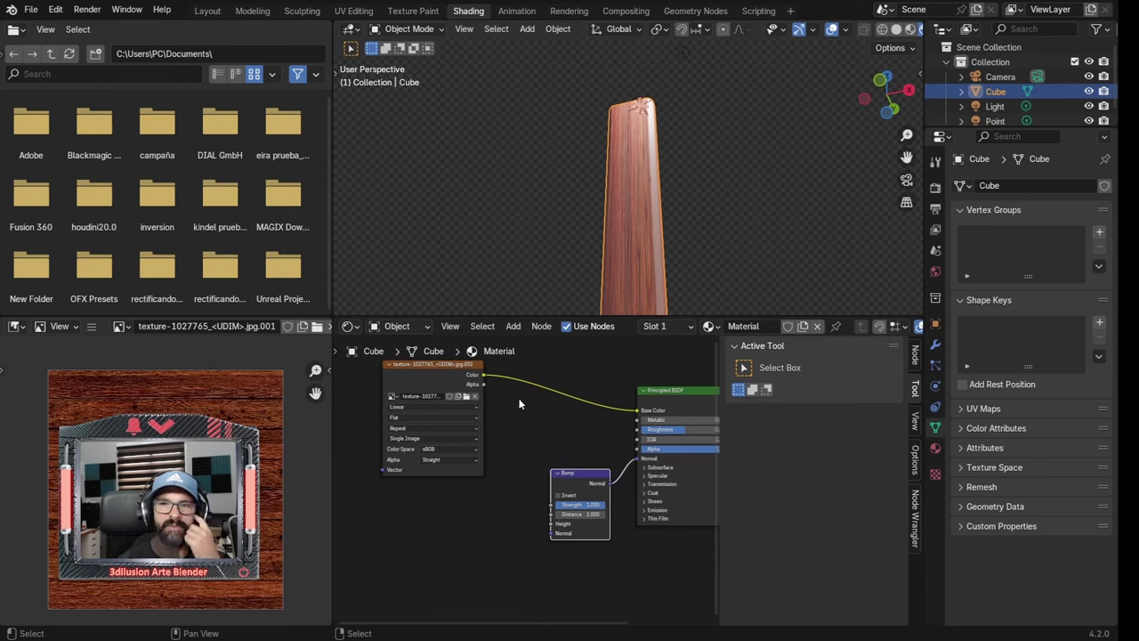
# Move the wood image texture node further left, then bring up node search again
pyautogui.moveTo(424, 363); pyautogui.dragTo(360, 374)
pyautogui.moveTo(477, 439); pyautogui.dragTo(427, 442, button='middle')
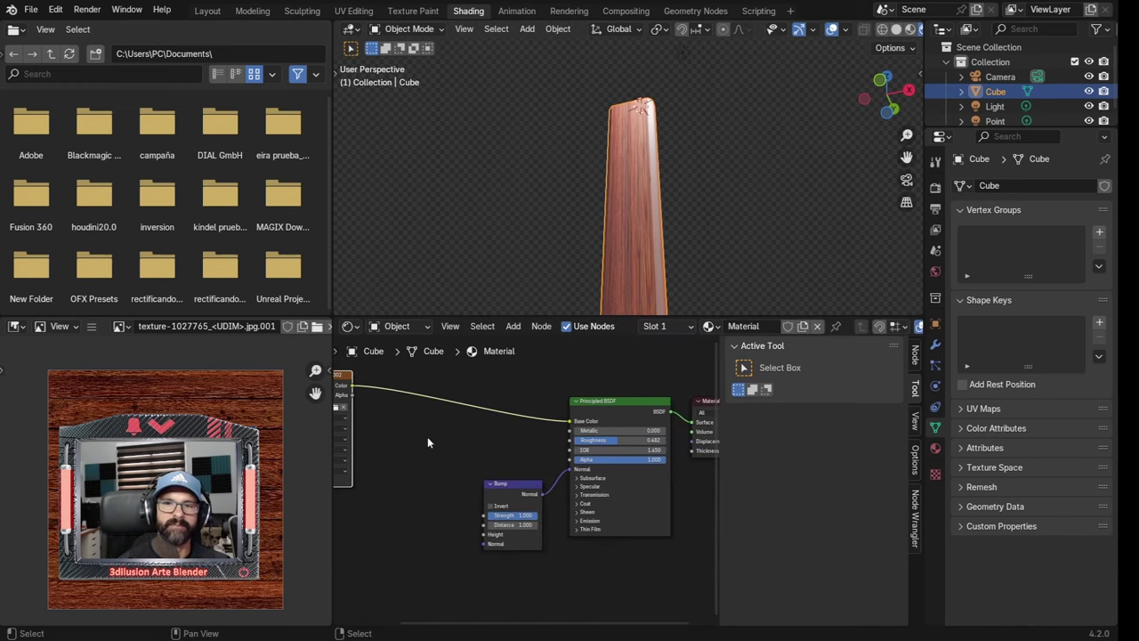
pyautogui.scroll(-3, 519, 428)
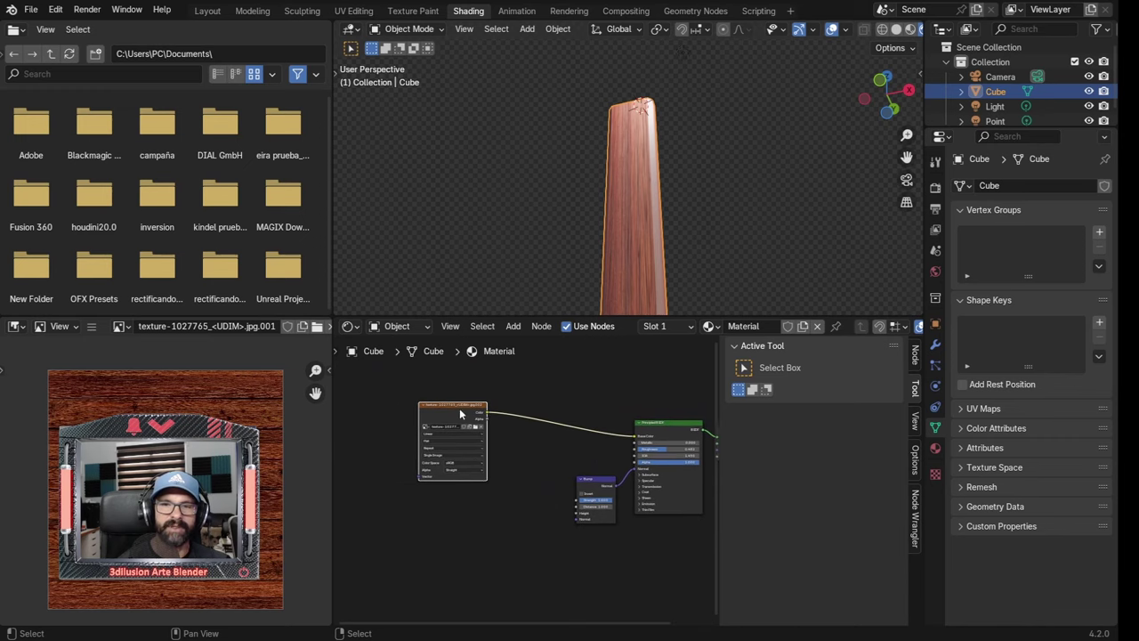
pyautogui.moveTo(456, 406); pyautogui.dragTo(373, 405)
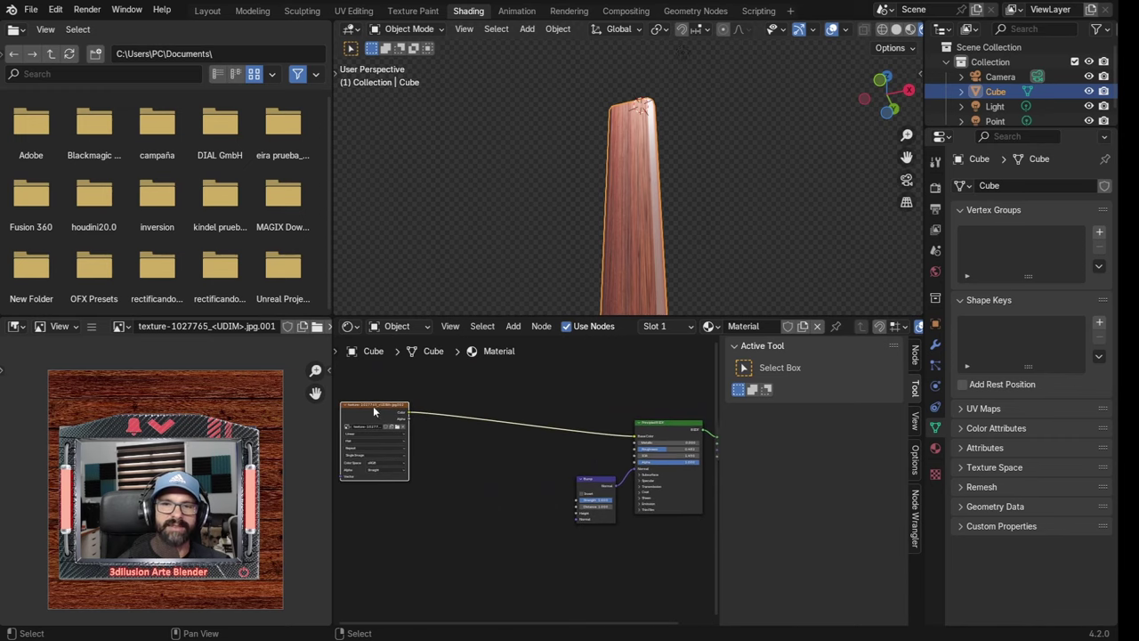
pyautogui.hotkey('shift', 'a')
pyautogui.click(469, 457)
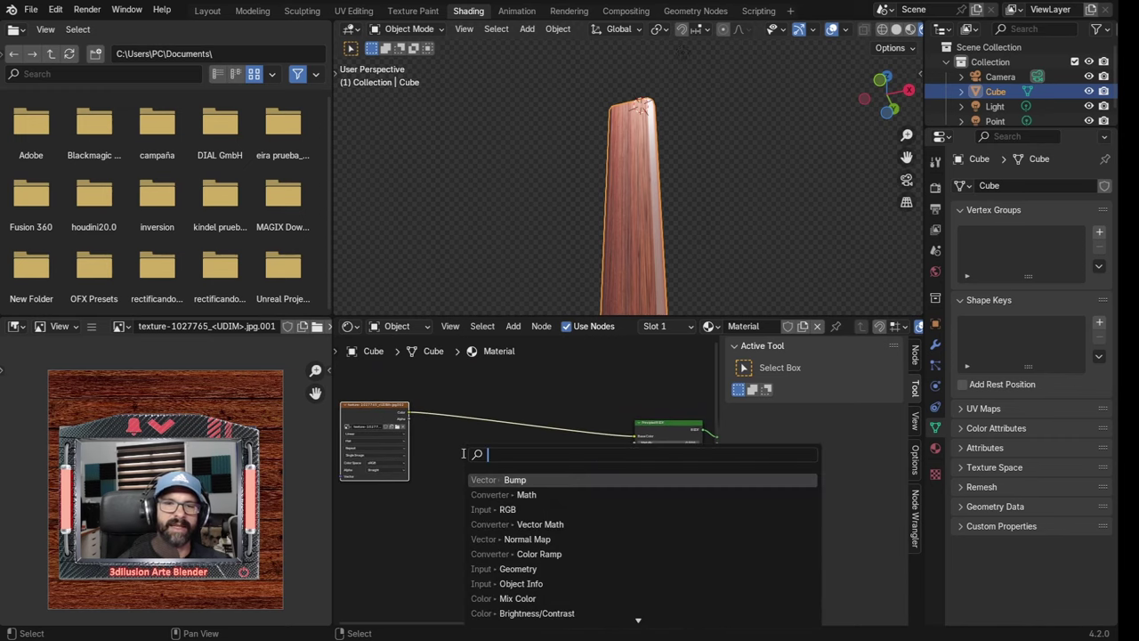
# Add a Math Add node fed by the wood texture colour and adjust its second value
pyautogui.click(485, 495)
pyautogui.click(485, 458)
pyautogui.moveTo(495, 455); pyautogui.dragTo(637, 436)
pyautogui.moveTo(405, 413); pyautogui.dragTo(457, 480)
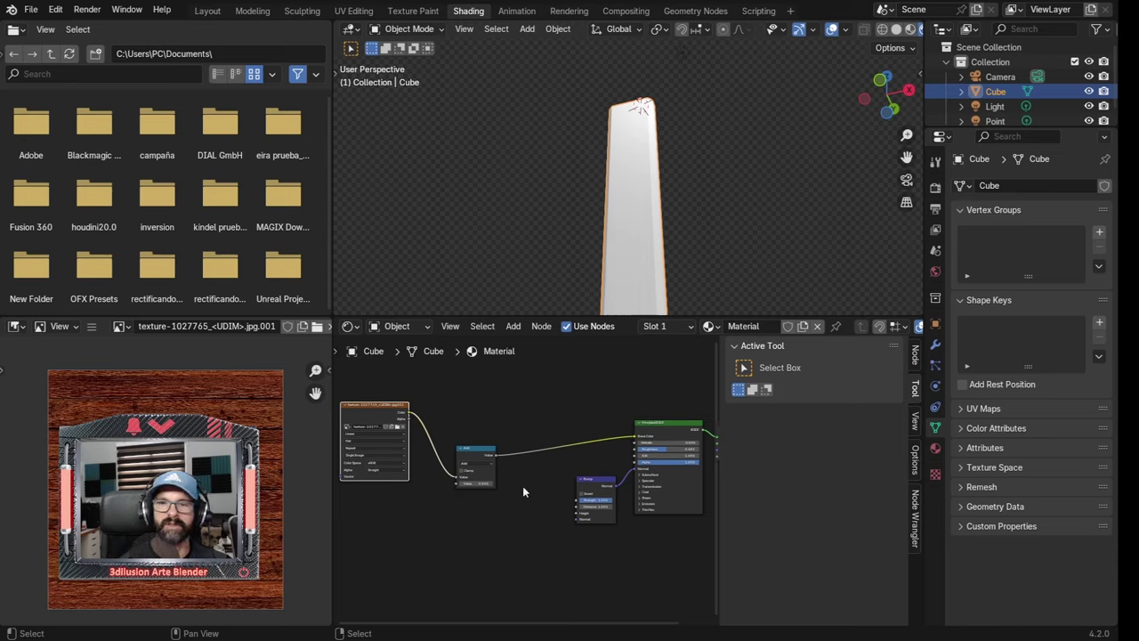
pyautogui.scroll(1, 546, 454)
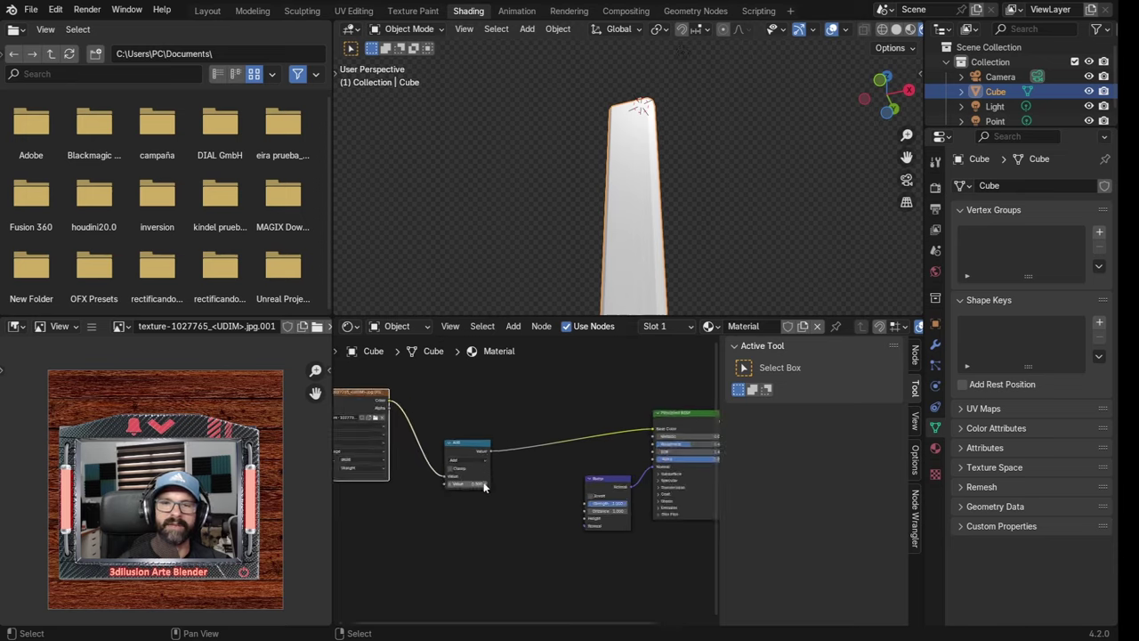
pyautogui.moveTo(490, 478); pyautogui.dragTo(507, 462, button='middle')
pyautogui.scroll(1, 508, 462)
pyautogui.moveTo(487, 457)
pyautogui.mouseDown()
pyautogui.moveTo(465, 457)
pyautogui.moveTo(478, 457)
pyautogui.mouseUp()
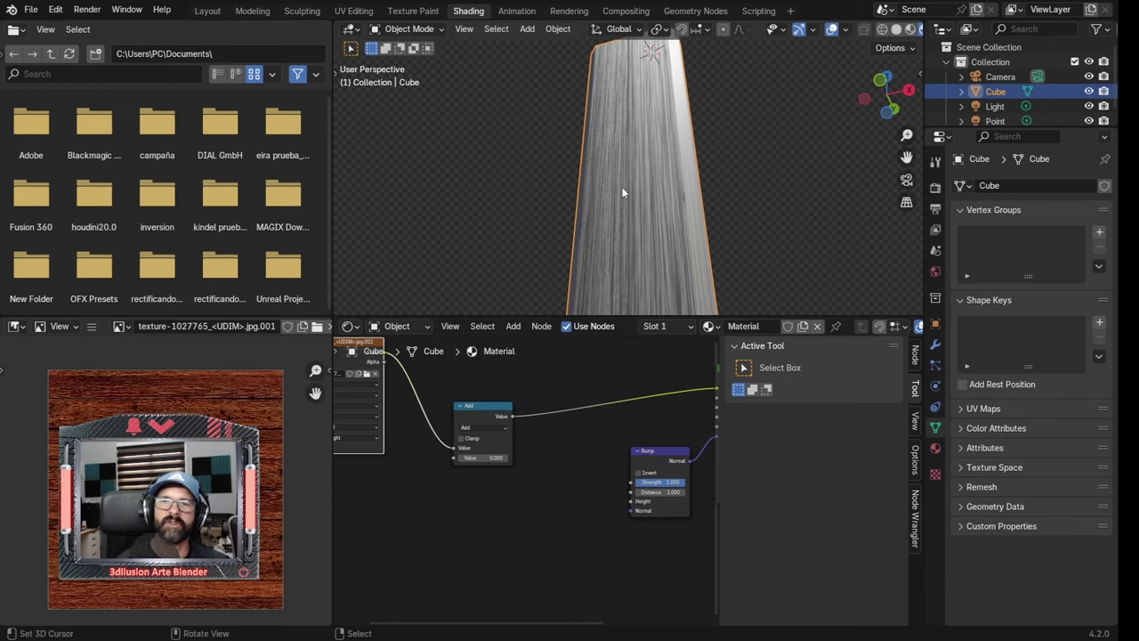
# Link the Add node's result to Bump Height and unlink the texture from Base Color
pyautogui.scroll(-2, 580, 447)
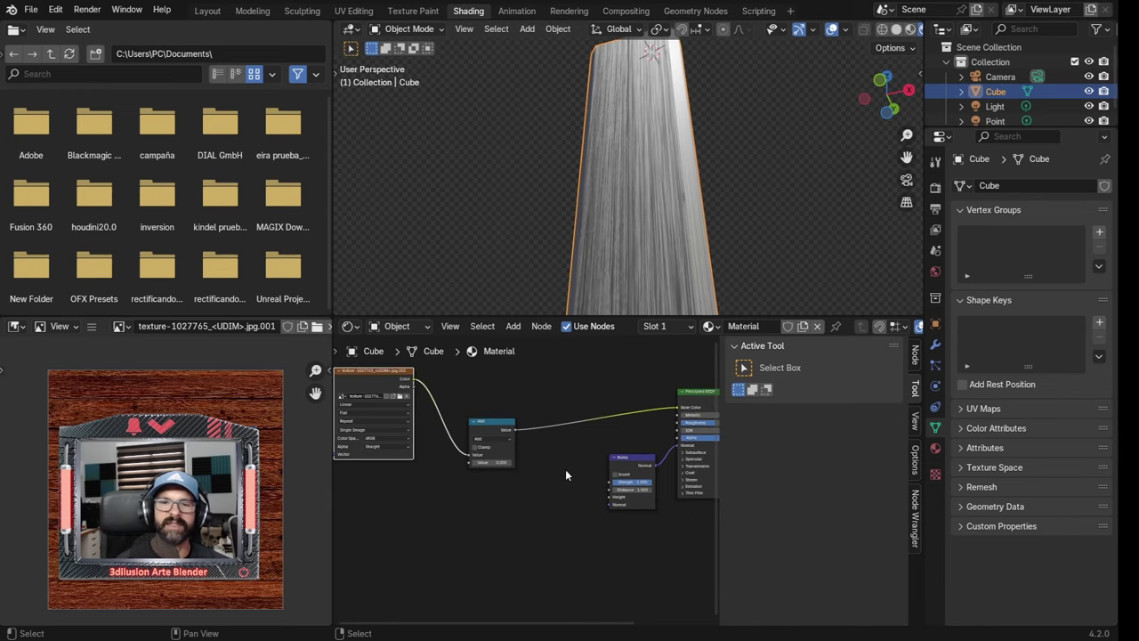
pyautogui.moveTo(565, 469); pyautogui.dragTo(514, 441, button='middle')
pyautogui.moveTo(468, 403); pyautogui.dragTo(562, 469)
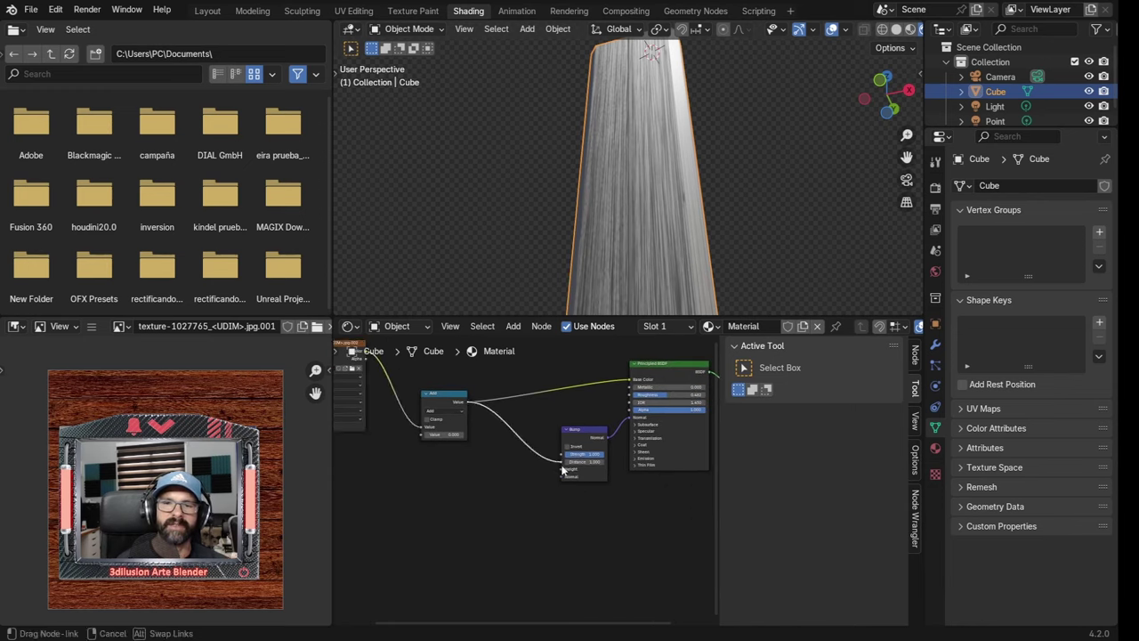
pyautogui.moveTo(630, 378); pyautogui.dragTo(585, 381)
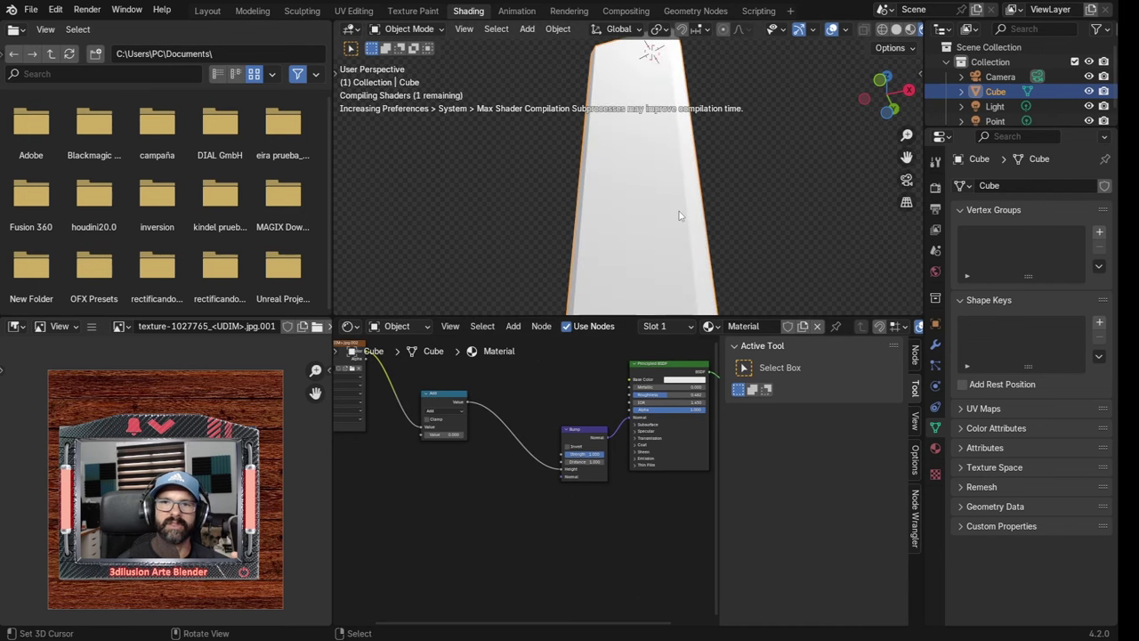
# Reconnect the texture Color to Base Color and set Bump Strength to about 0.215
pyautogui.scroll(2, 679, 211)
pyautogui.scroll(-3, 679, 222)
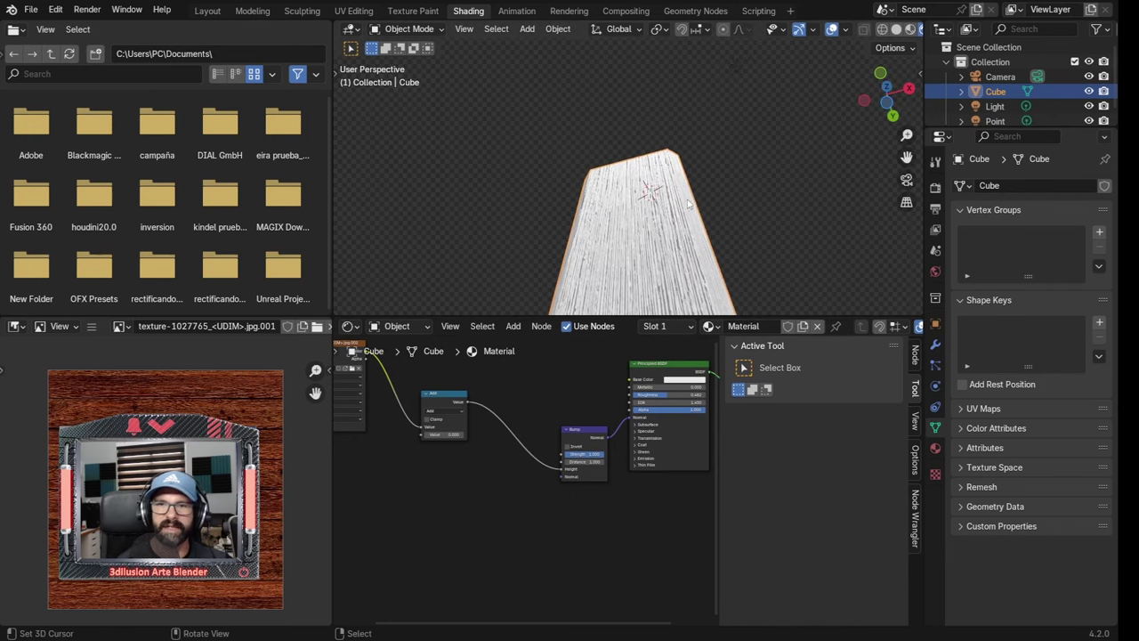
pyautogui.moveTo(674, 263); pyautogui.dragTo(623, 178, button='middle')
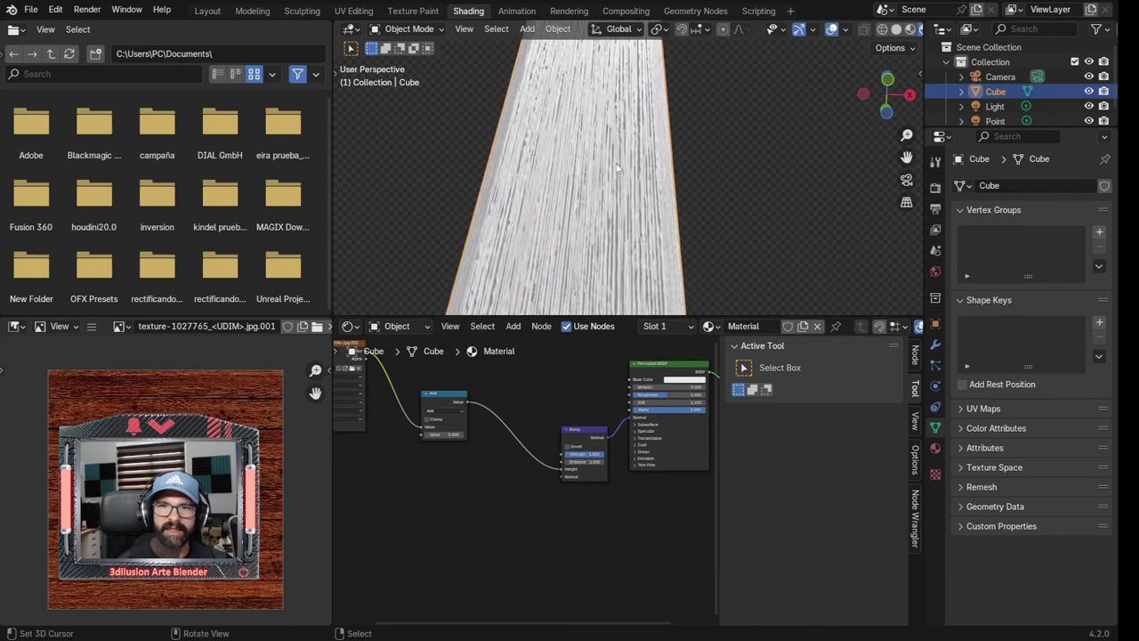
pyautogui.scroll(3, 617, 167)
pyautogui.scroll(1, 617, 167)
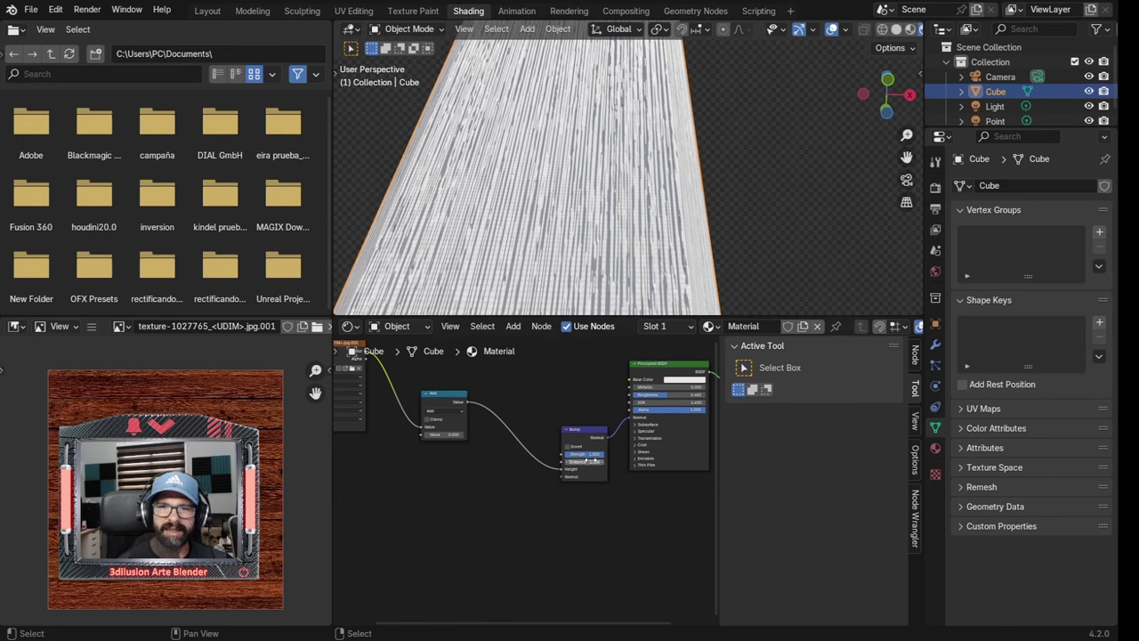
pyautogui.moveTo(583, 454)
pyautogui.mouseDown()
pyautogui.moveTo(600, 454)
pyautogui.moveTo(579, 454)
pyautogui.mouseUp()
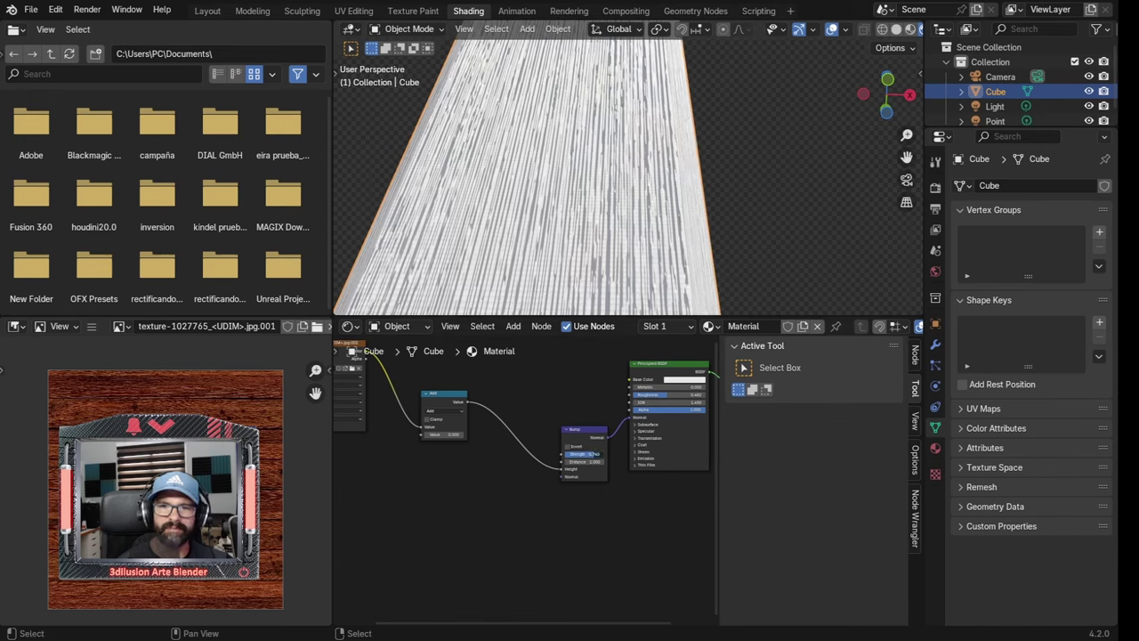
pyautogui.moveTo(447, 363); pyautogui.dragTo(442, 448, button='middle')
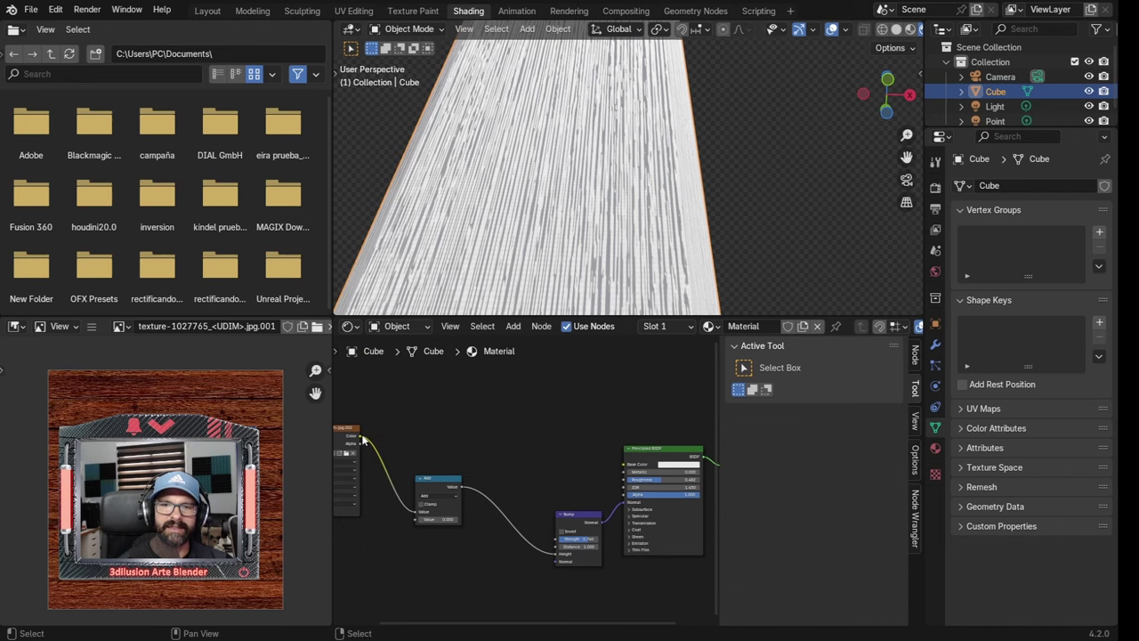
pyautogui.moveTo(355, 435); pyautogui.dragTo(628, 464)
pyautogui.moveTo(565, 541); pyautogui.dragTo(609, 487, button='middle')
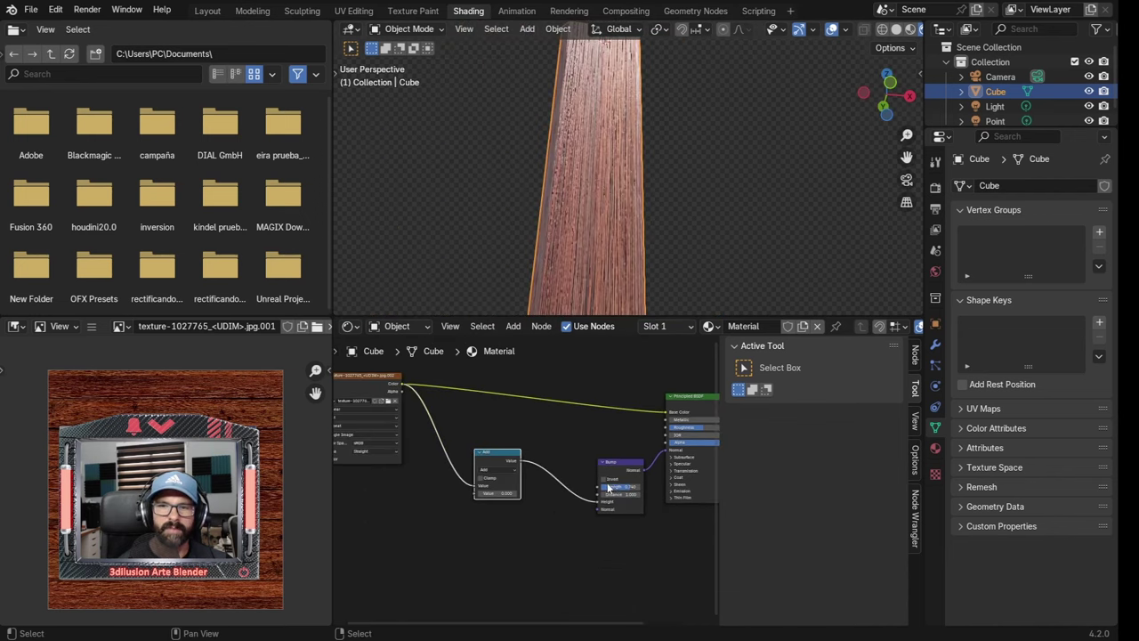
pyautogui.moveTo(608, 487); pyautogui.dragTo(569, 488)
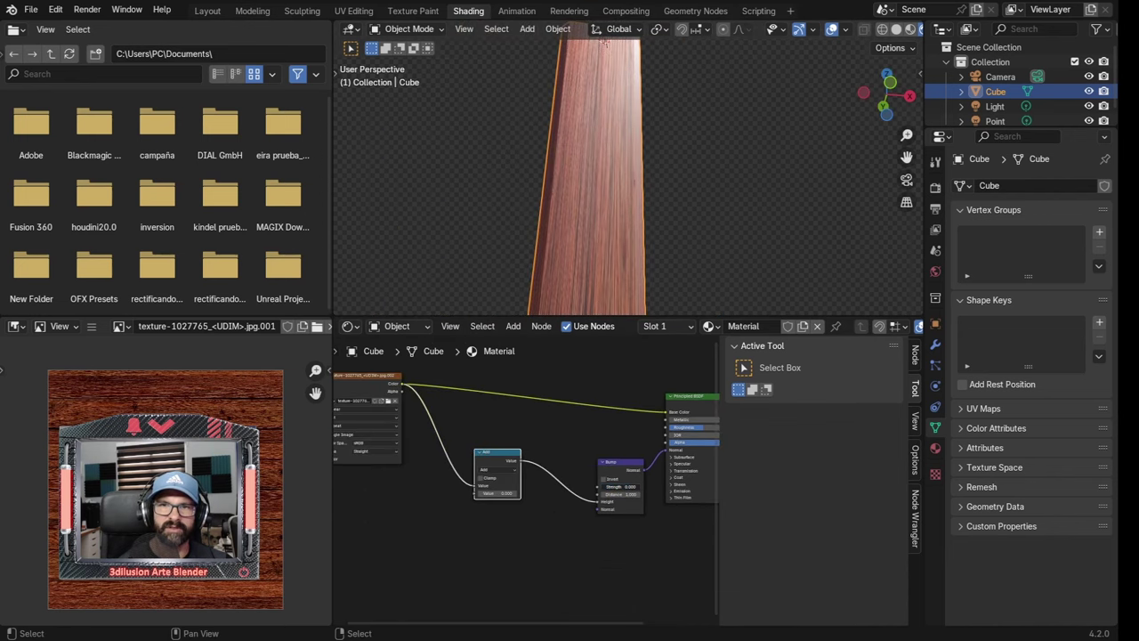
pyautogui.moveTo(570, 487); pyautogui.dragTo(623, 487)
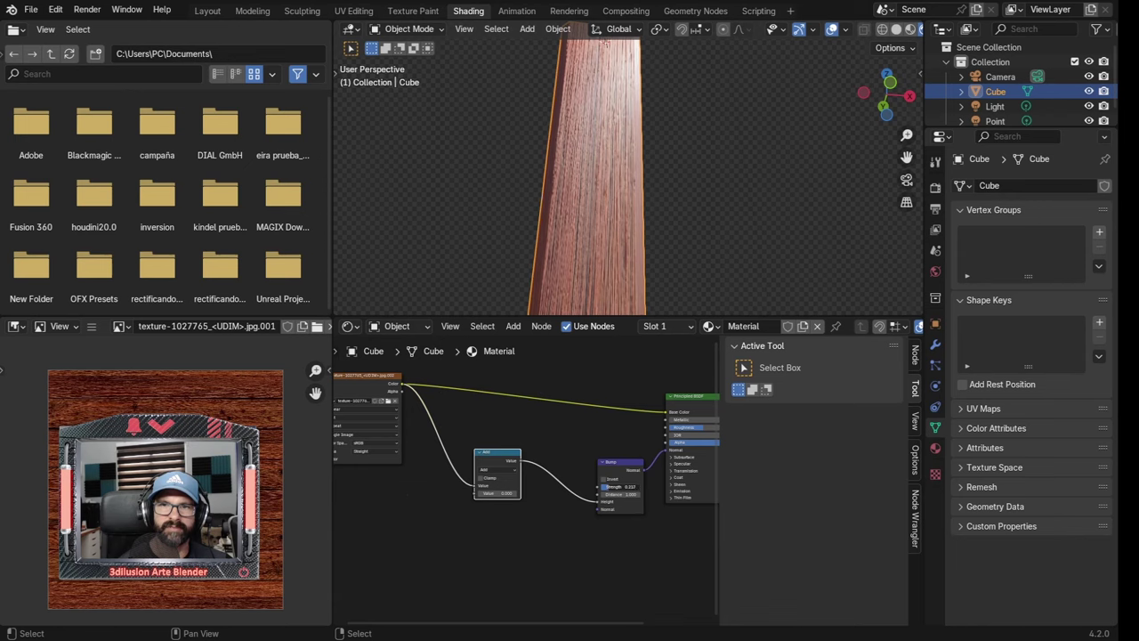
pyautogui.moveTo(630, 160)
pyautogui.mouseDown(button='middle')
pyautogui.moveTo(621, 162)
pyautogui.moveTo(735, 214)
pyautogui.mouseUp(button='middle')
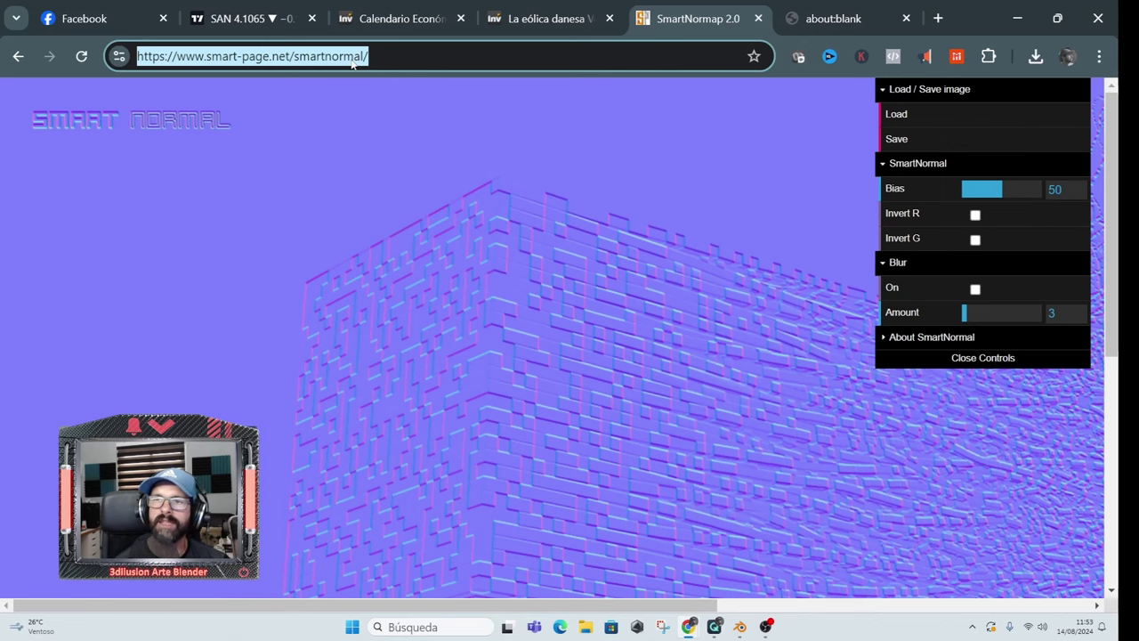
# Load the wood image into SmartNormal and open the generated normal map on its own page
pyautogui.click(895, 114)
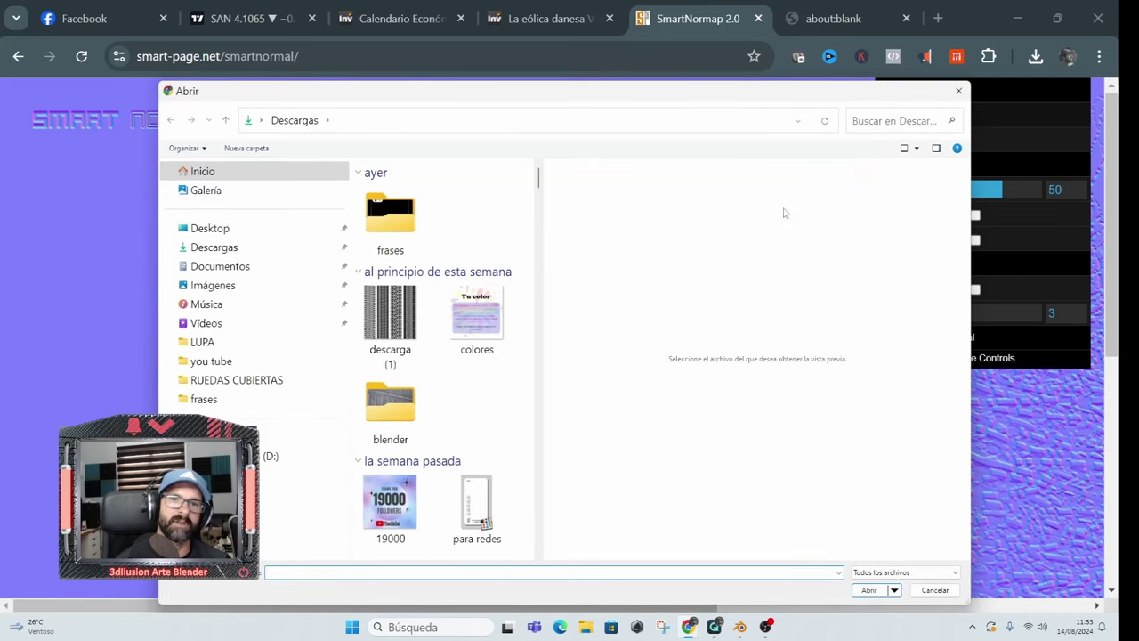
pyautogui.click(957, 91)
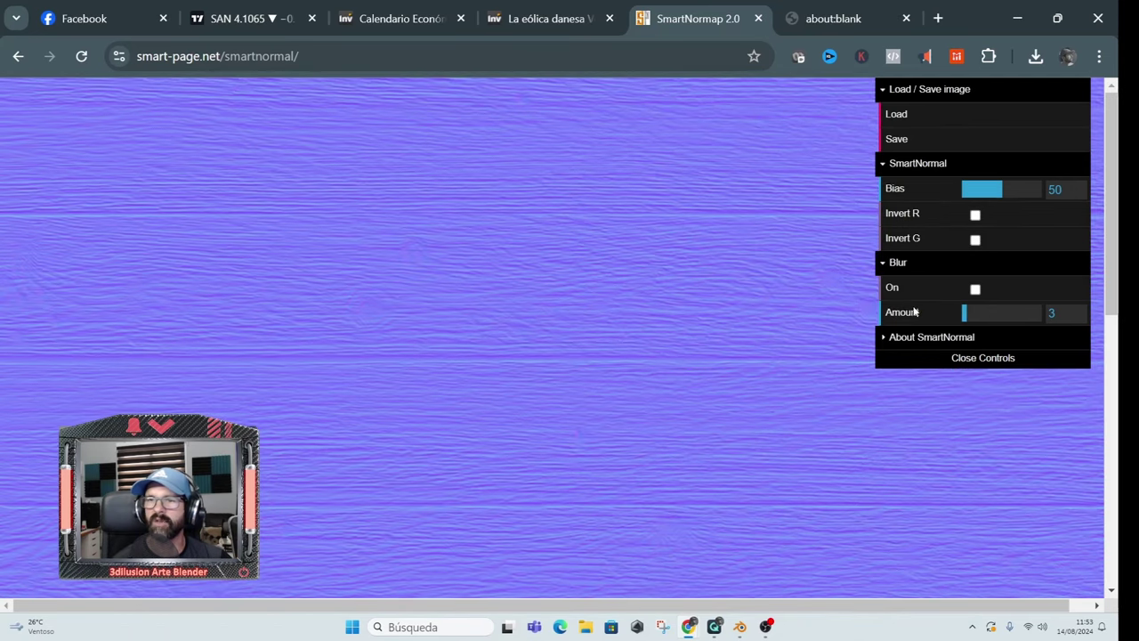
pyautogui.click(897, 140)
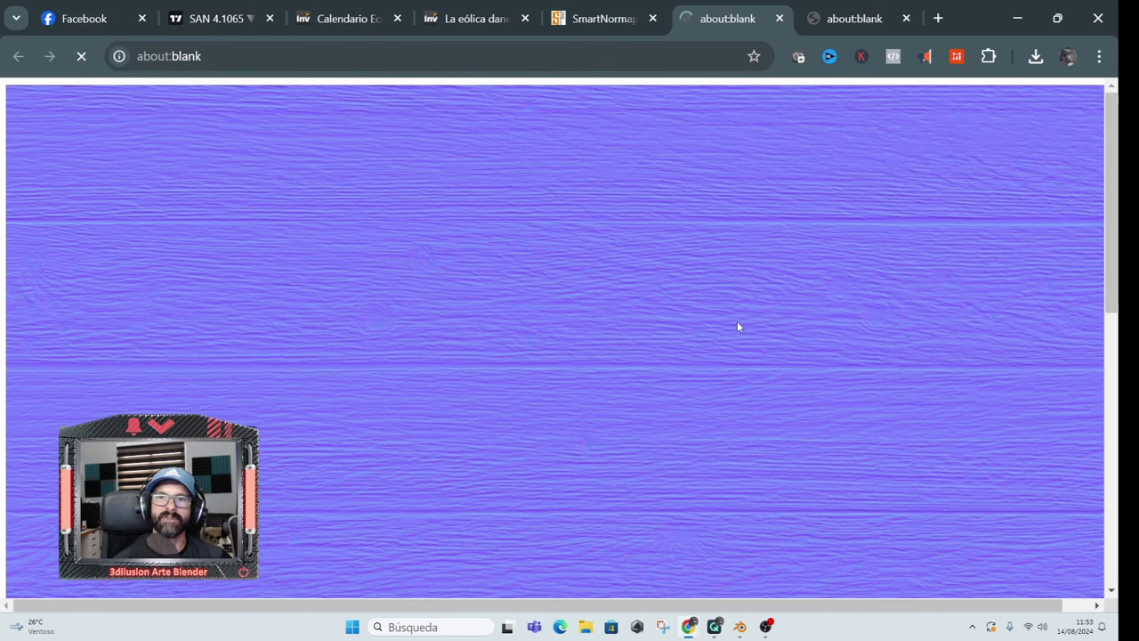
# Save the purple normal map image with the browser's Guardar imagen como option
pyautogui.rightClick(613, 244)
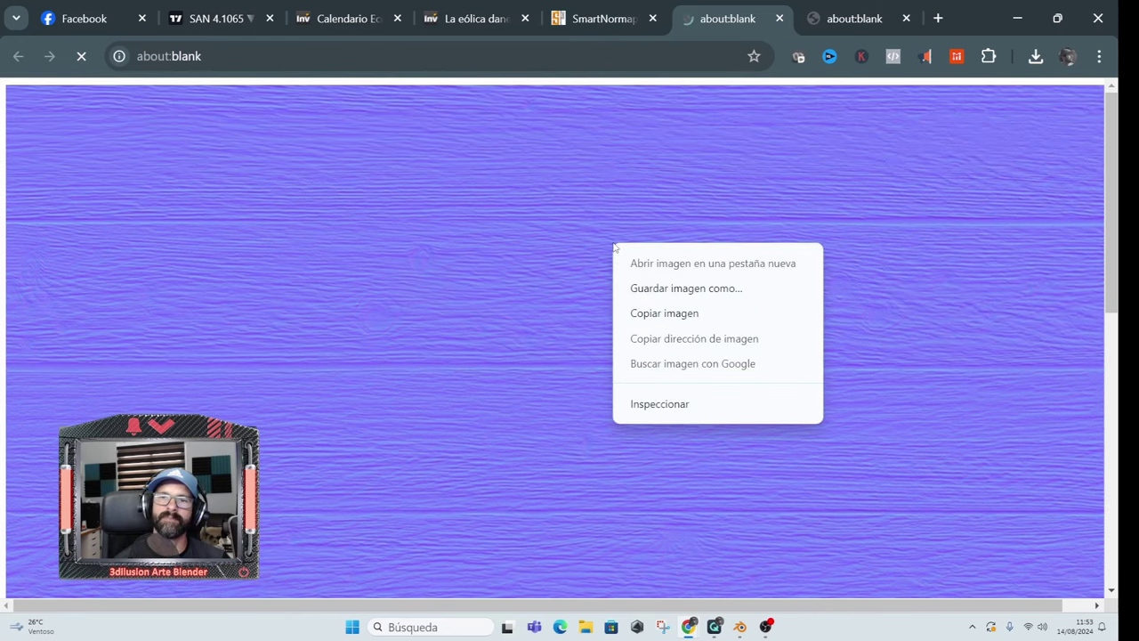
pyautogui.rightClick(500, 234)
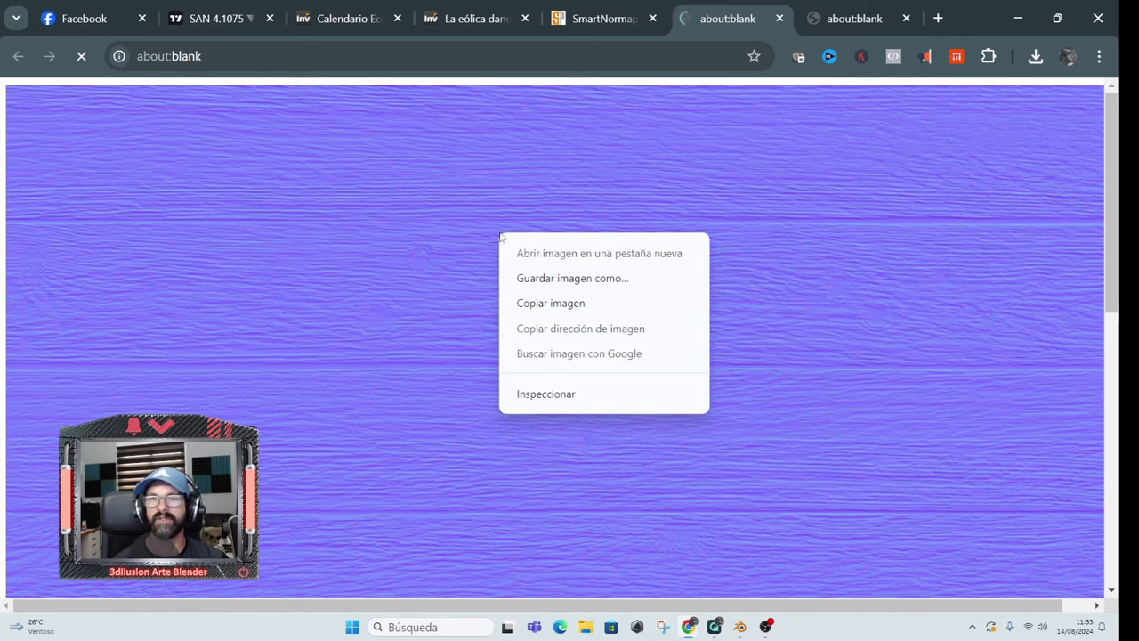
pyautogui.click(572, 287)
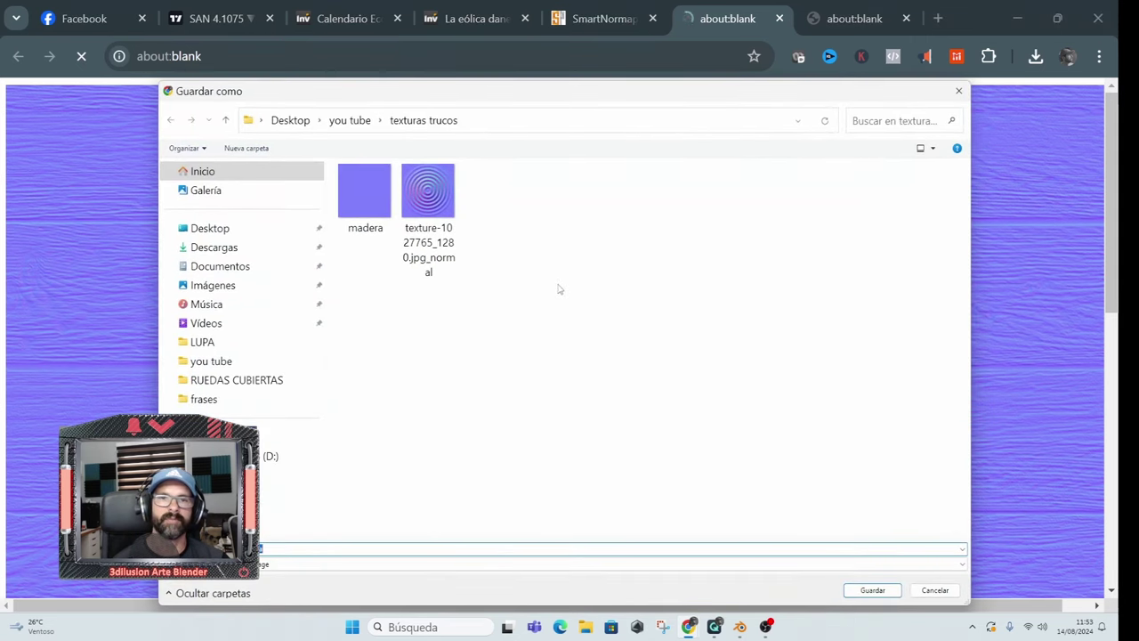
pyautogui.click(958, 92)
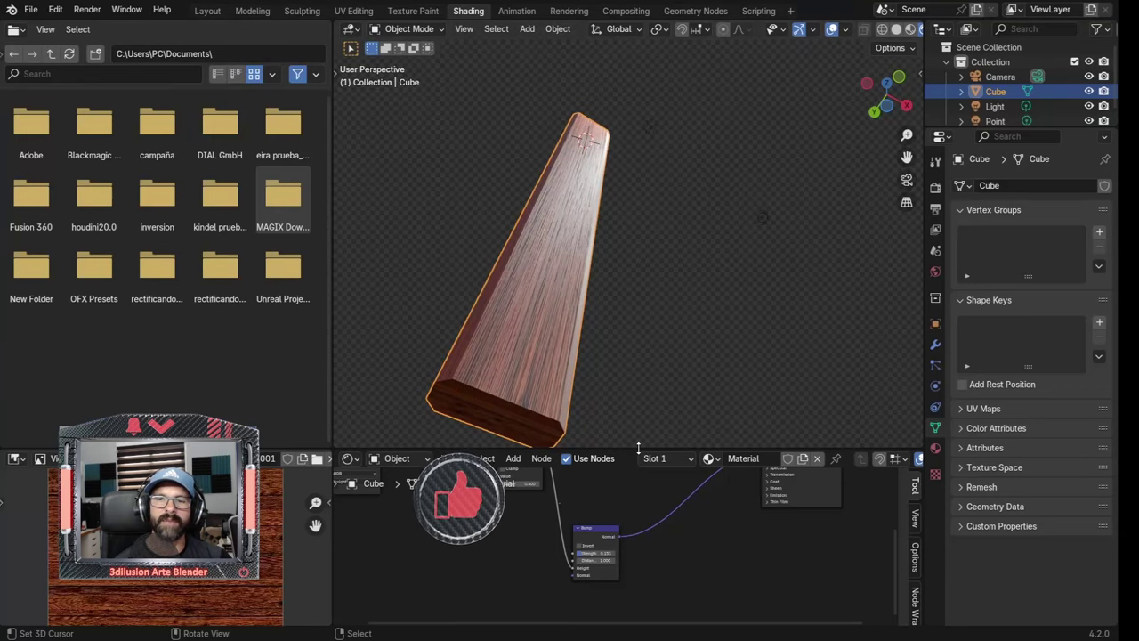
# Enlarge the node editor and drag the Bump node away, unlinking its Height input
pyautogui.moveTo(638, 447); pyautogui.dragTo(634, 266)
pyautogui.moveTo(633, 212)
pyautogui.mouseDown(button='middle')
pyautogui.moveTo(634, 172)
pyautogui.moveTo(610, 203)
pyautogui.moveTo(615, 245)
pyautogui.moveTo(597, 157)
pyautogui.moveTo(609, 157)
pyautogui.mouseUp(button='middle')
pyautogui.scroll(3, 597, 166)
pyautogui.scroll(-3, 596, 167)
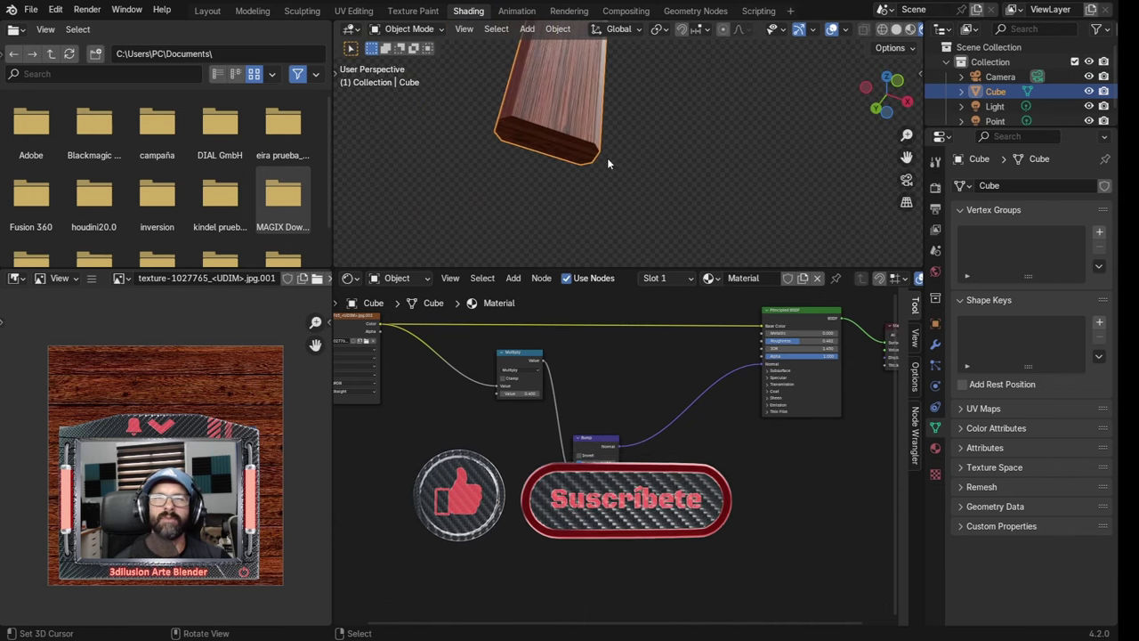
pyautogui.scroll(1, 596, 393)
pyautogui.scroll(2, 595, 398)
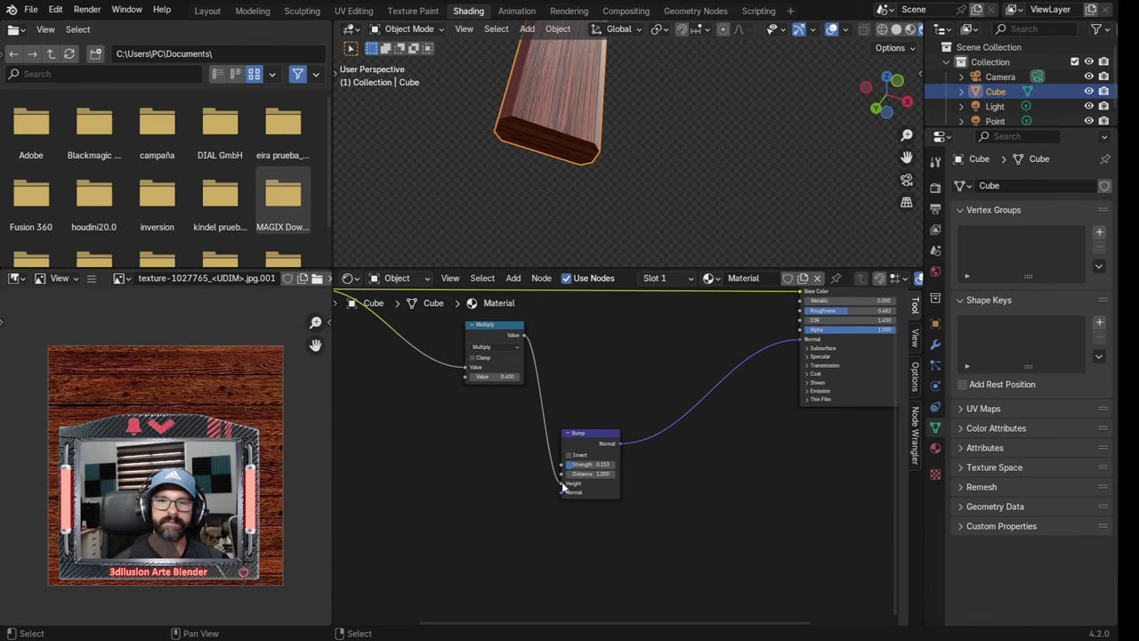
pyautogui.moveTo(562, 486); pyautogui.dragTo(574, 481)
pyautogui.moveTo(588, 440); pyautogui.dragTo(717, 394)
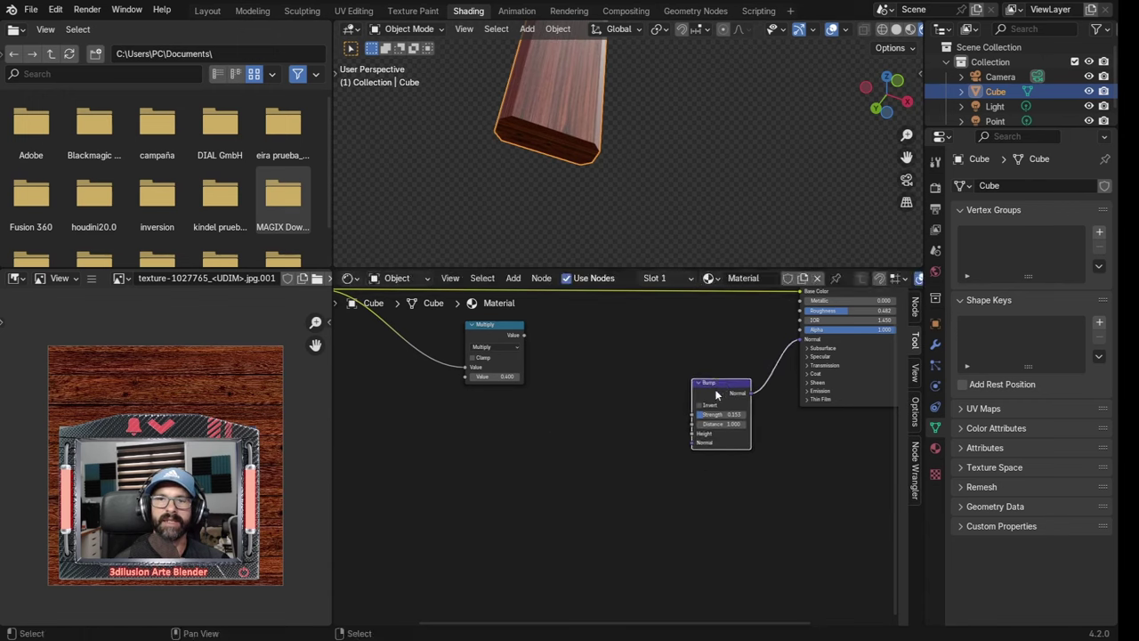
# Duplicate the wood Image Texture node and load madera.png into the copy
pyautogui.scroll(-2, 576, 441)
pyautogui.moveTo(576, 441)
pyautogui.mouseDown(button='middle')
pyautogui.moveTo(582, 468)
pyautogui.moveTo(612, 452)
pyautogui.mouseUp(button='middle')
pyautogui.scroll(-1, 579, 470)
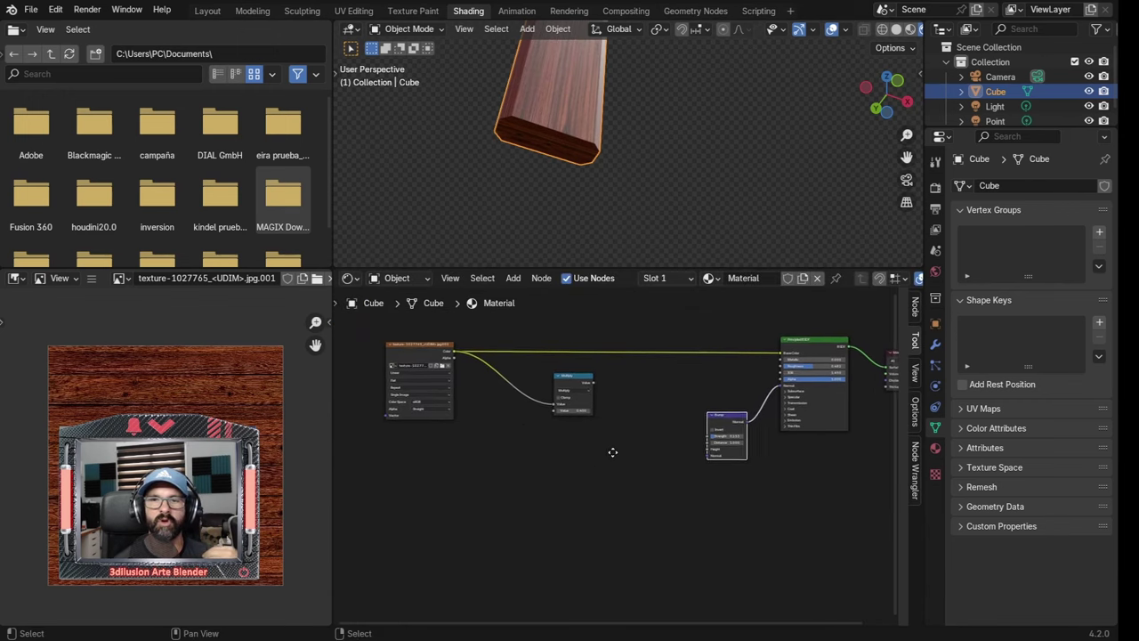
pyautogui.click(412, 342)
pyautogui.hotkey('shift', 'd')
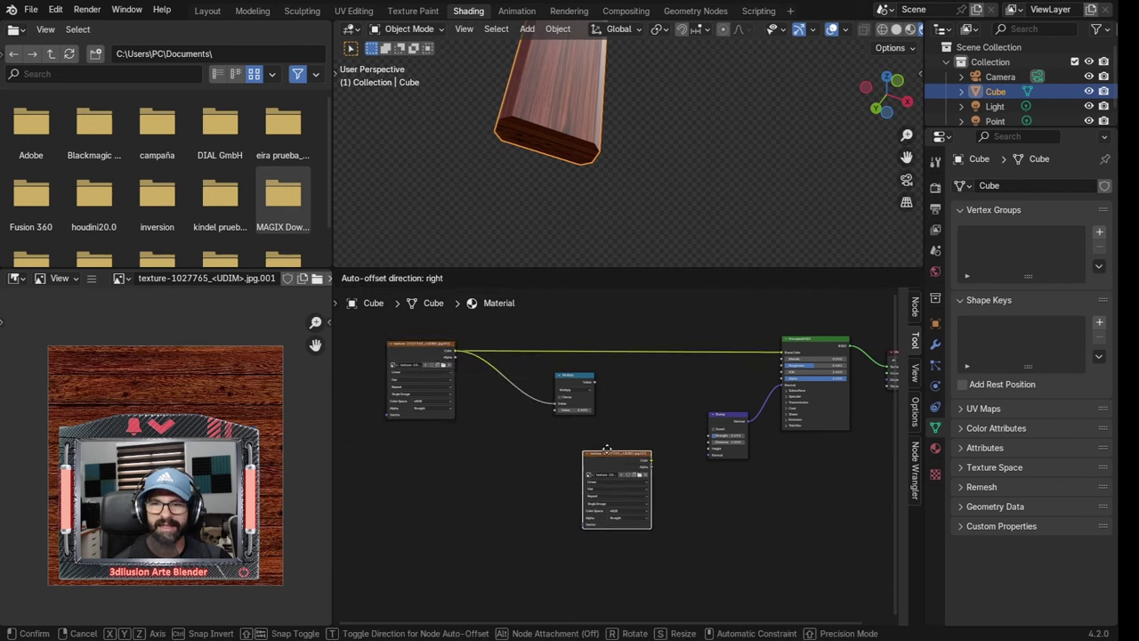
pyautogui.click(606, 450)
pyautogui.scroll(2, 628, 509)
pyautogui.scroll(1, 628, 509)
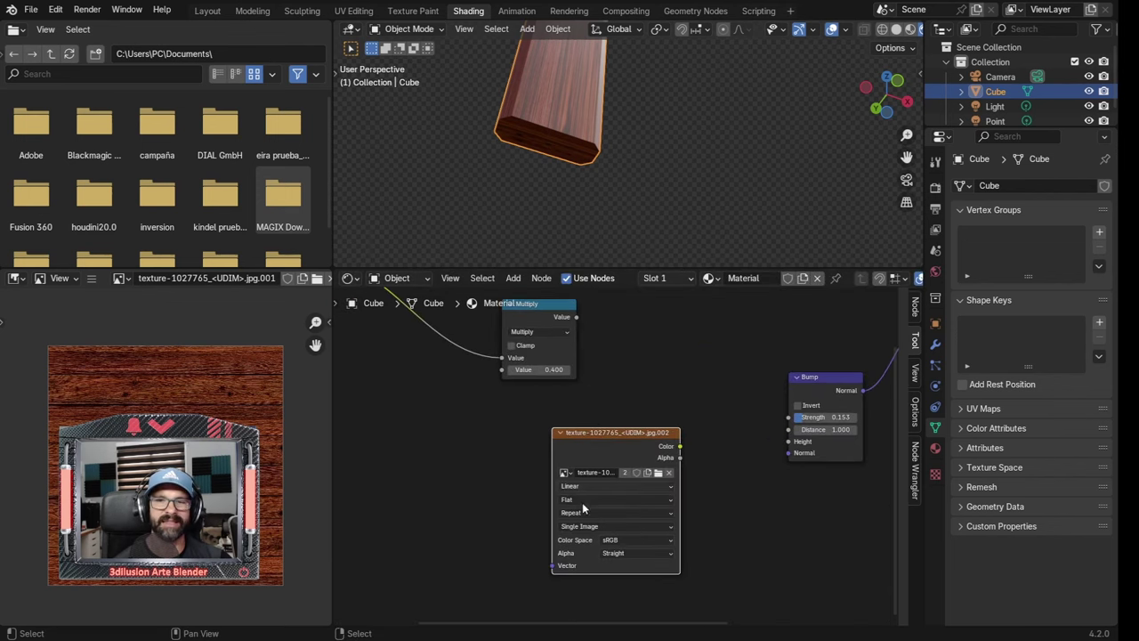
pyautogui.click(658, 473)
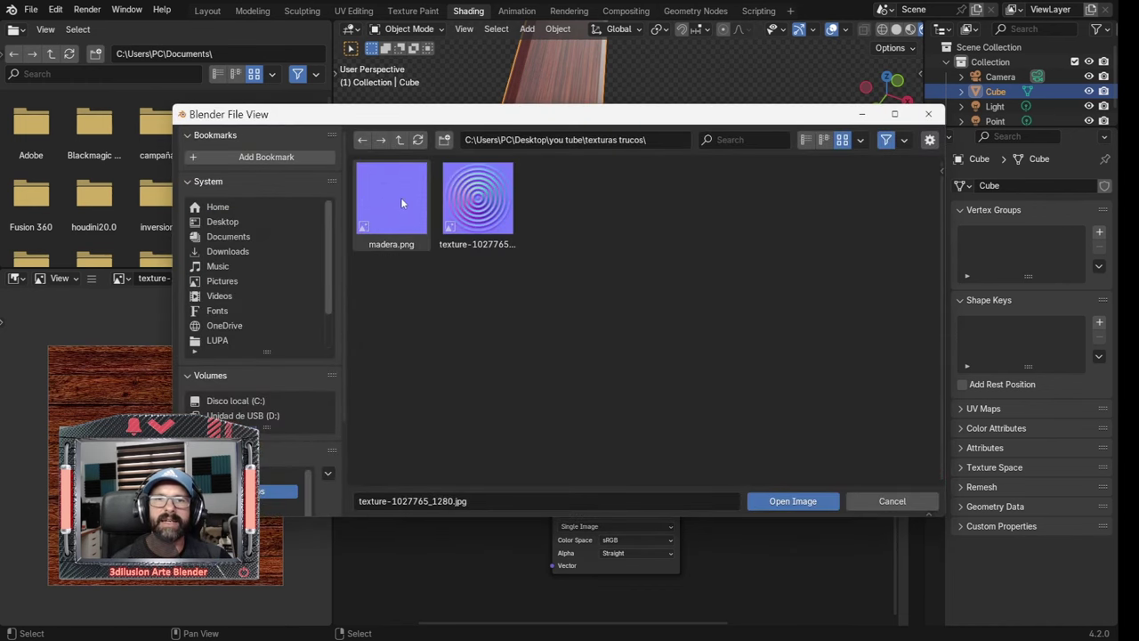
pyautogui.click(396, 198)
pyautogui.click(805, 501)
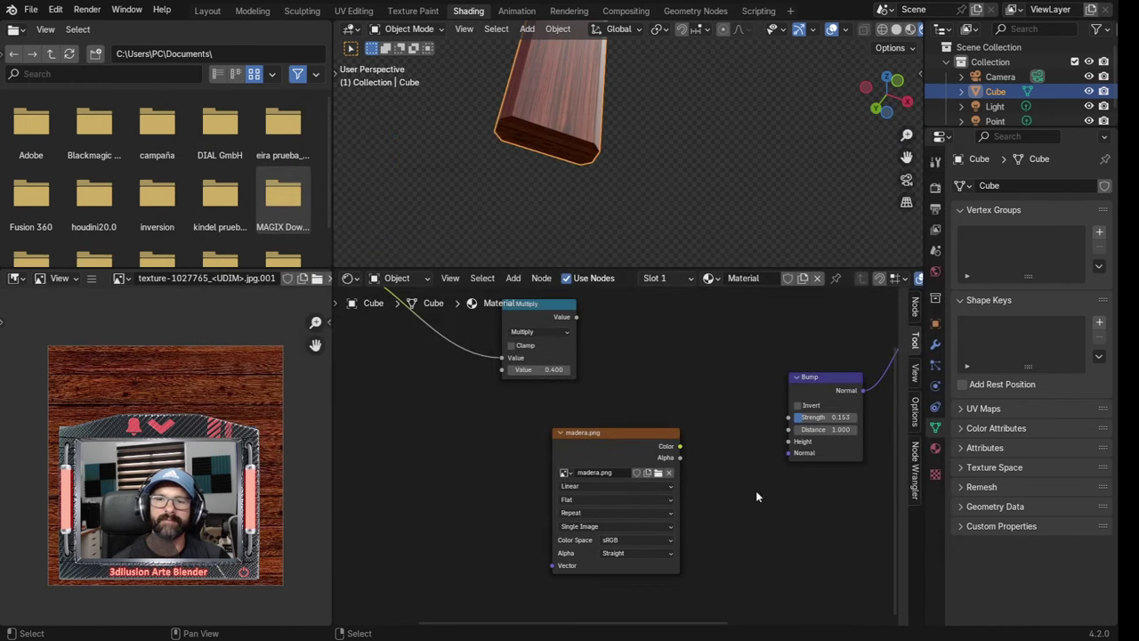
# Set madera.png's colour space to Non-Color
pyautogui.scroll(1, 699, 520)
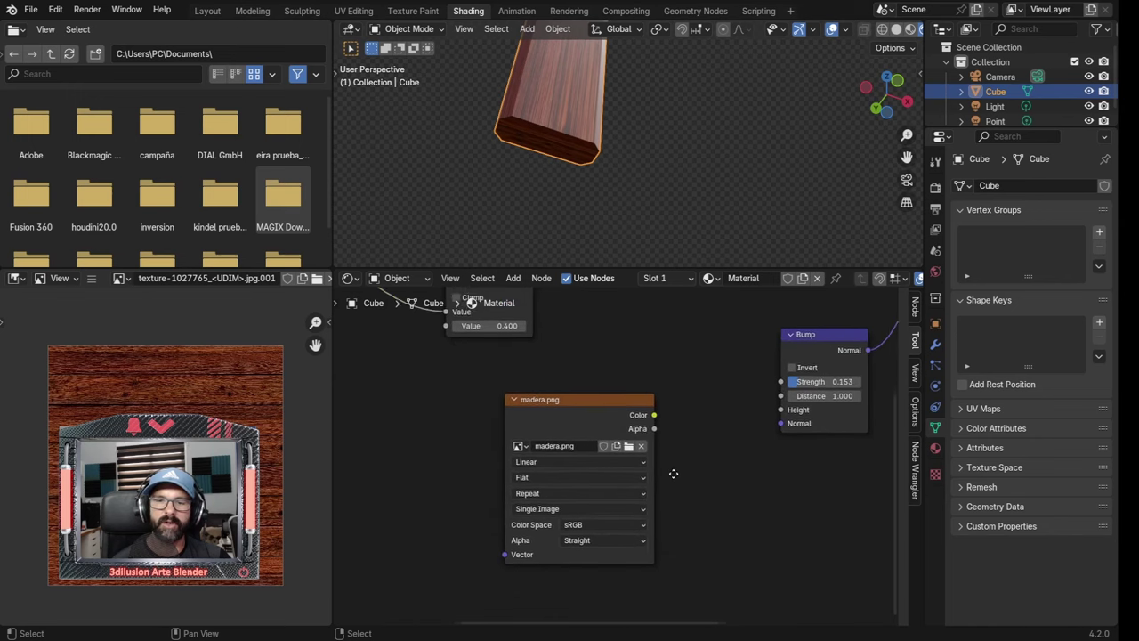
pyautogui.click(562, 522)
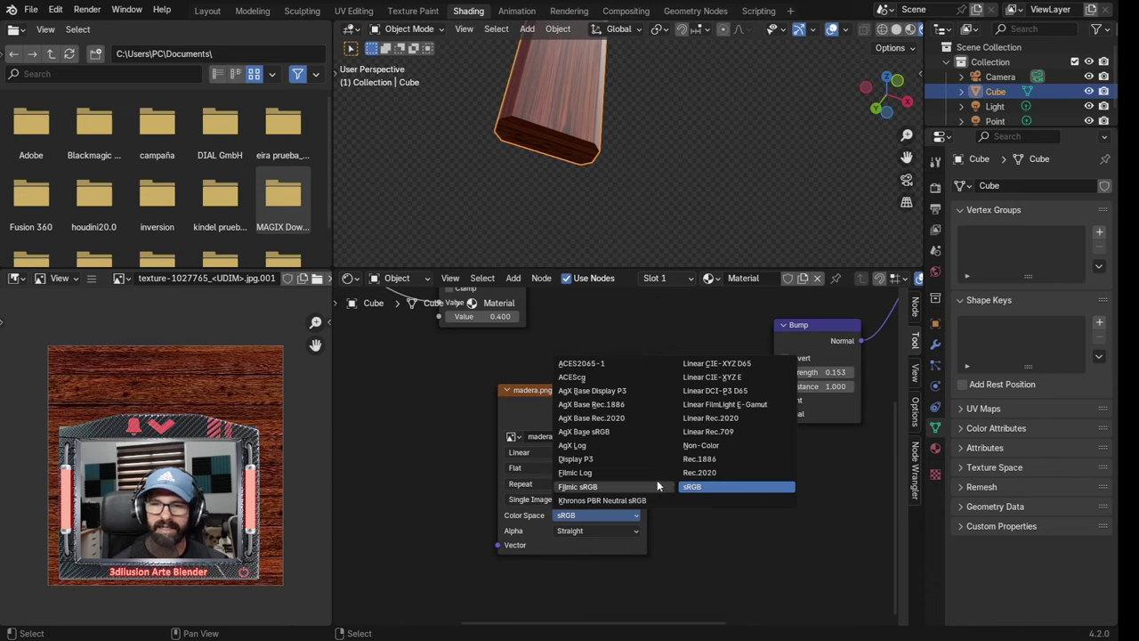
pyautogui.click(700, 445)
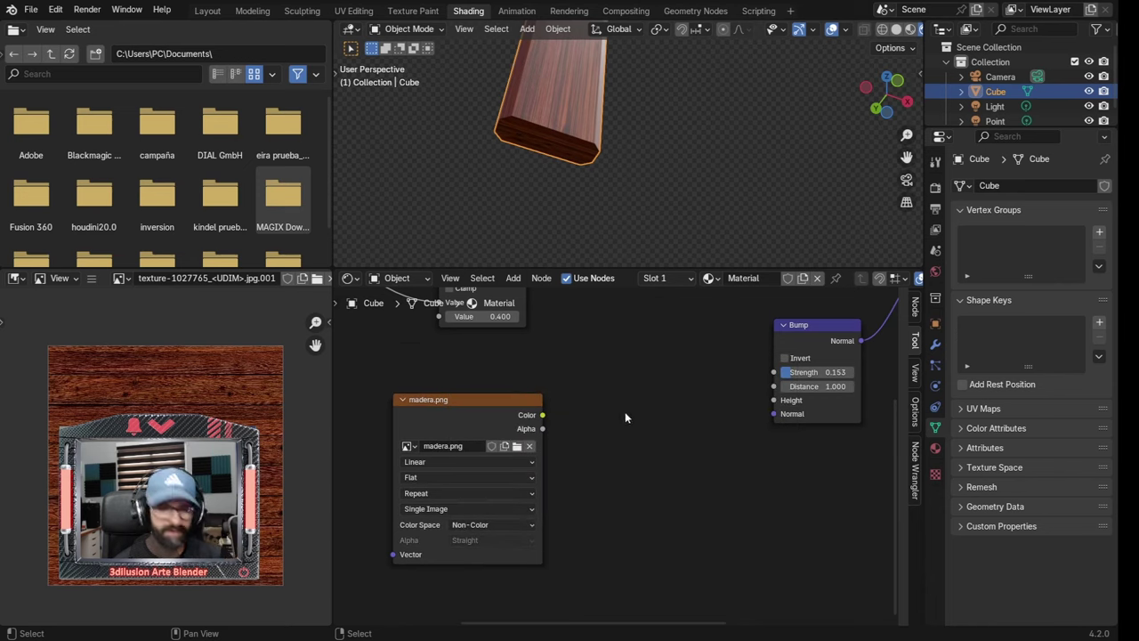
# Add a Normal Map node before the Bump node and feed it madera.png's Color
pyautogui.hotkey('shift', 'a')
pyautogui.write('n')
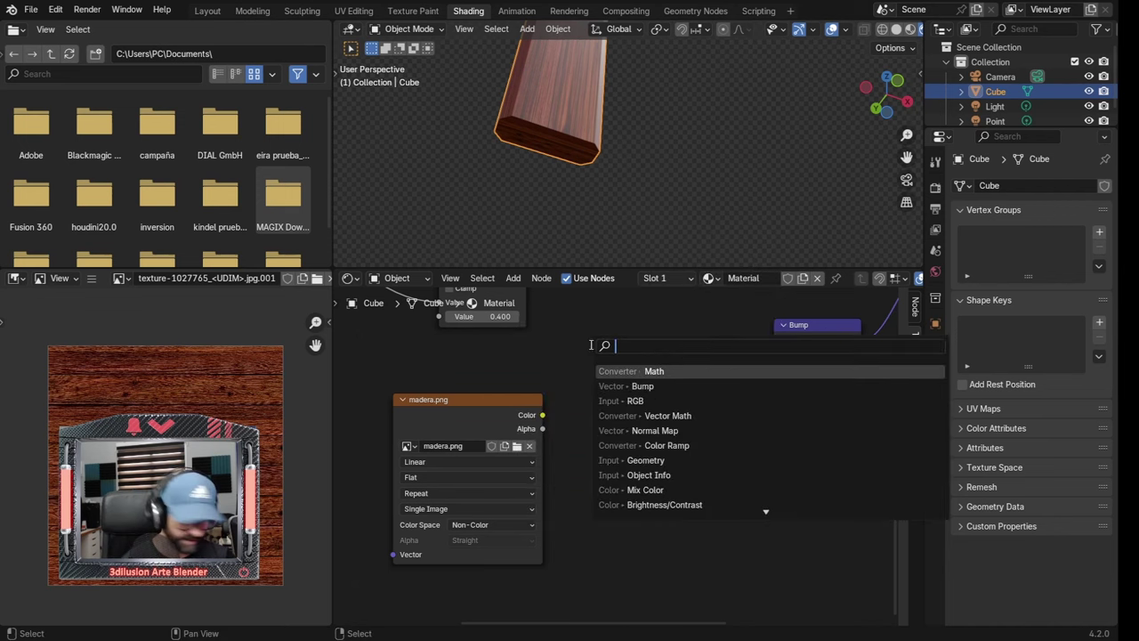
pyautogui.write('or')
pyautogui.click(654, 386)
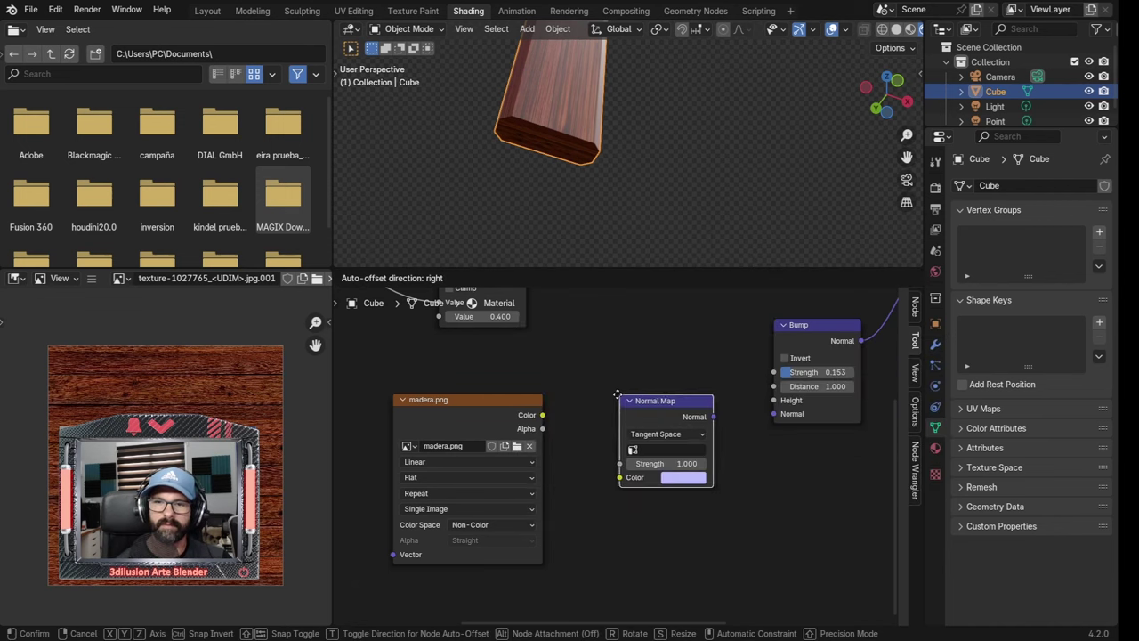
pyautogui.click(636, 396)
pyautogui.moveTo(706, 413); pyautogui.dragTo(773, 413)
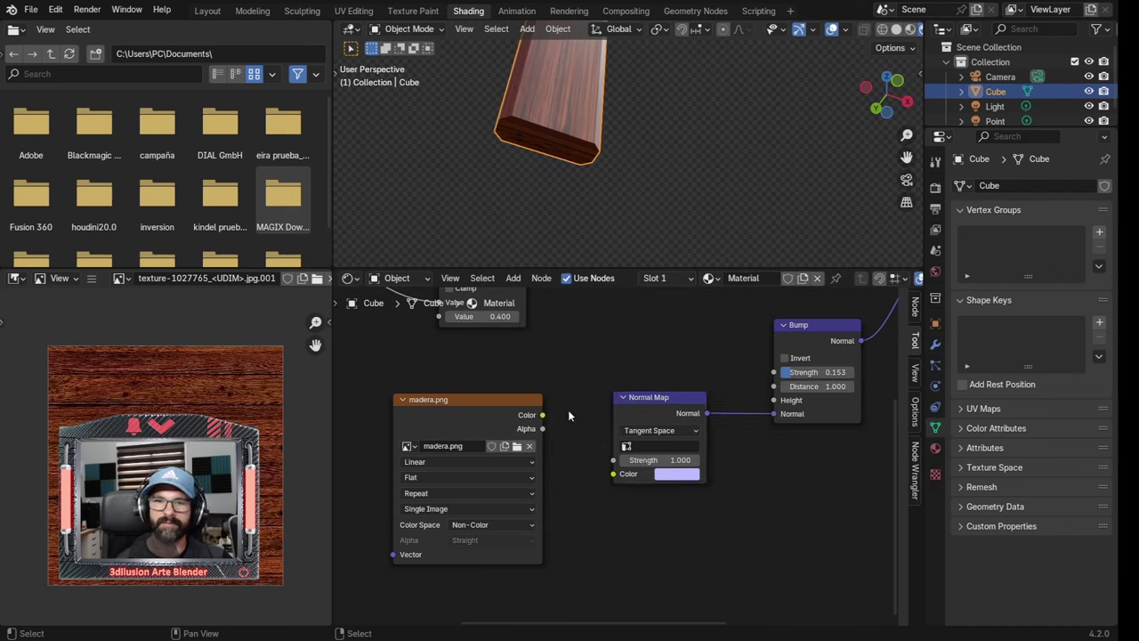
pyautogui.moveTo(544, 415); pyautogui.dragTo(583, 396)
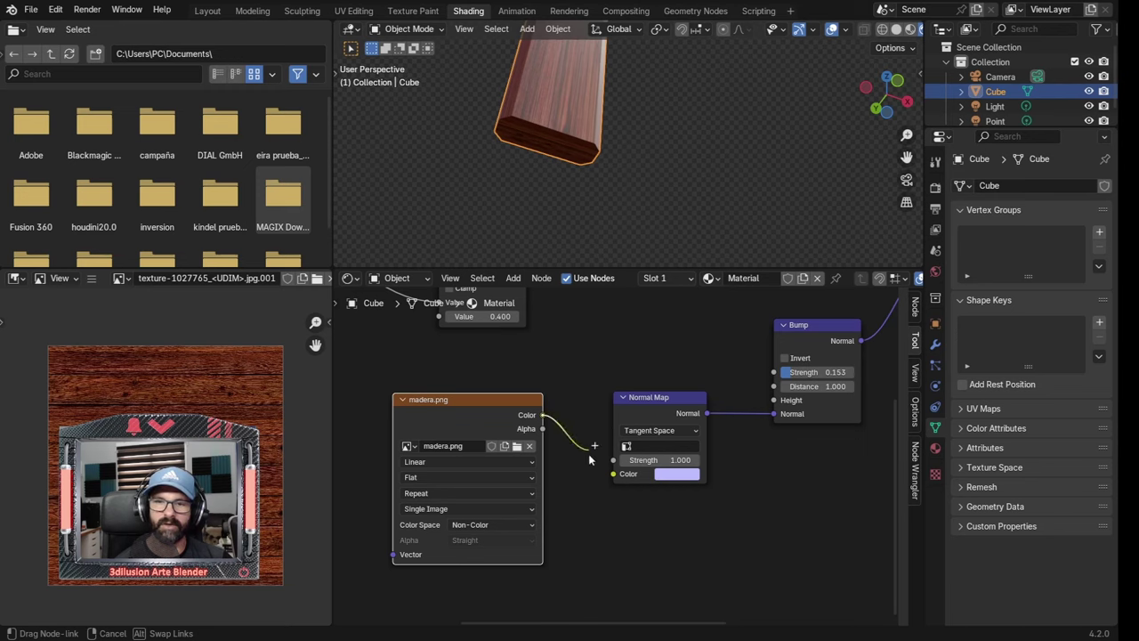
pyautogui.moveTo(612, 480); pyautogui.dragTo(613, 474)
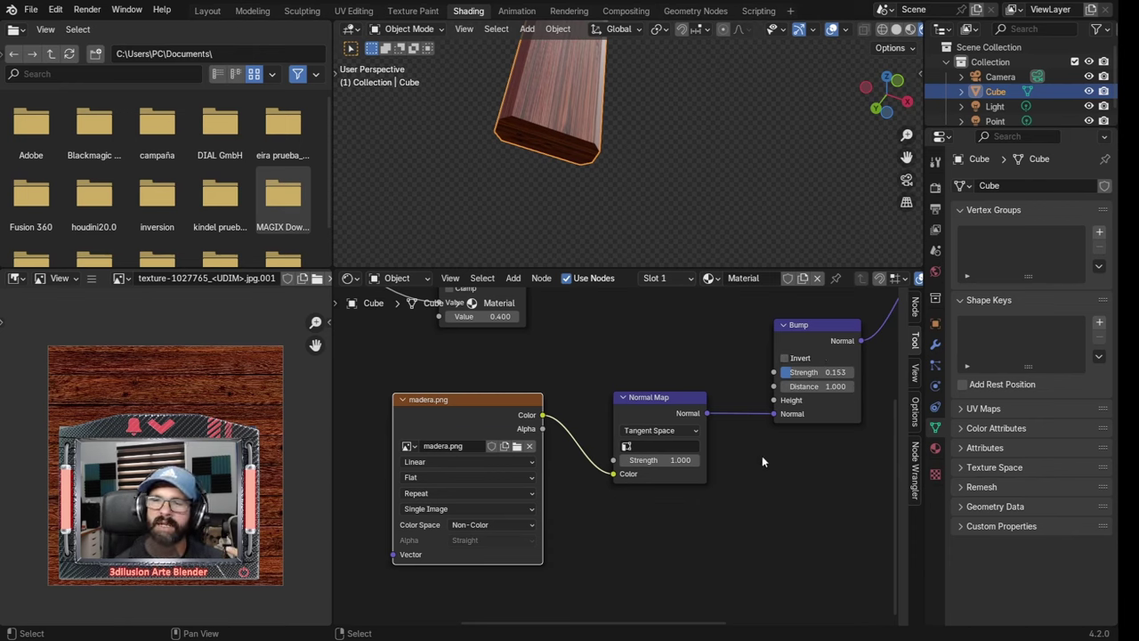
# Connect the Multiply node's Value output to Bump Height and inspect the plank's relief
pyautogui.moveTo(812, 455); pyautogui.dragTo(676, 487, button='middle')
pyautogui.moveTo(641, 196)
pyautogui.mouseDown(button='middle')
pyautogui.moveTo(622, 140)
pyautogui.moveTo(692, 213)
pyautogui.moveTo(442, 191)
pyautogui.moveTo(501, 236)
pyautogui.moveTo(525, 157)
pyautogui.moveTo(462, 150)
pyautogui.moveTo(418, 212)
pyautogui.moveTo(508, 224)
pyautogui.moveTo(610, 186)
pyautogui.moveTo(625, 158)
pyautogui.moveTo(624, 200)
pyautogui.mouseUp(button='middle')
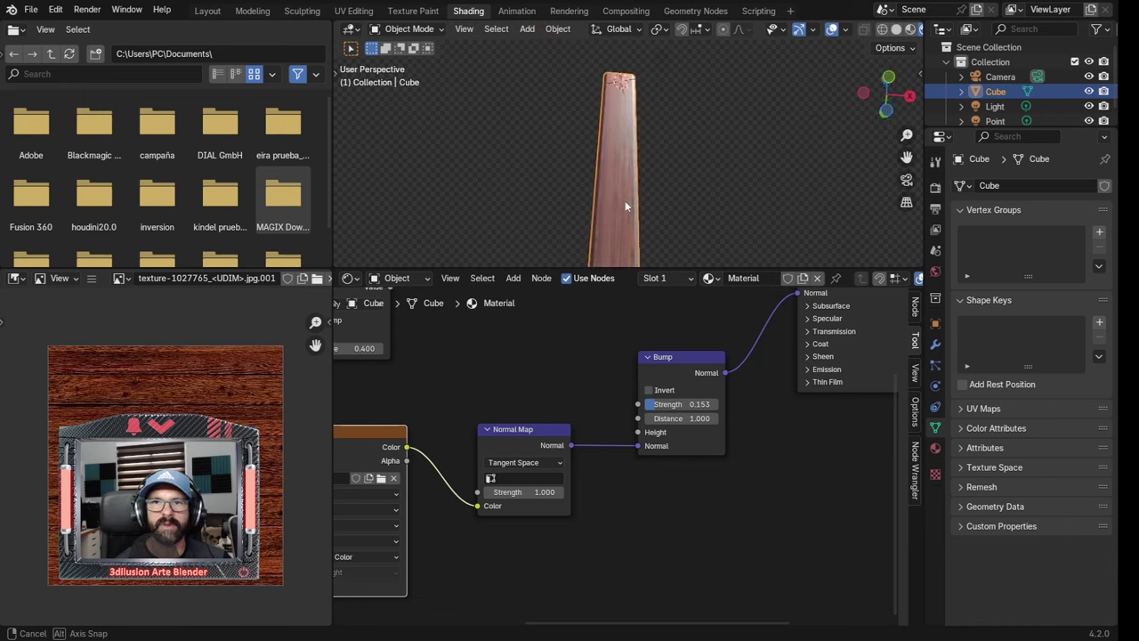
pyautogui.scroll(-1, 610, 346)
pyautogui.moveTo(610, 347); pyautogui.dragTo(611, 404, button='middle')
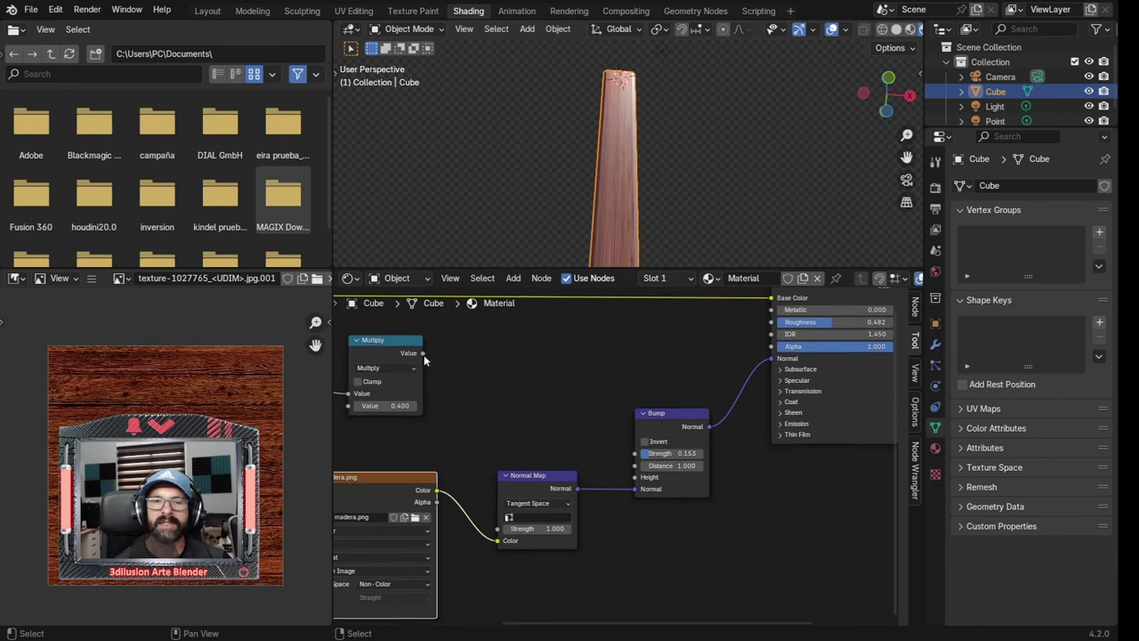
pyautogui.moveTo(424, 354); pyautogui.dragTo(635, 477)
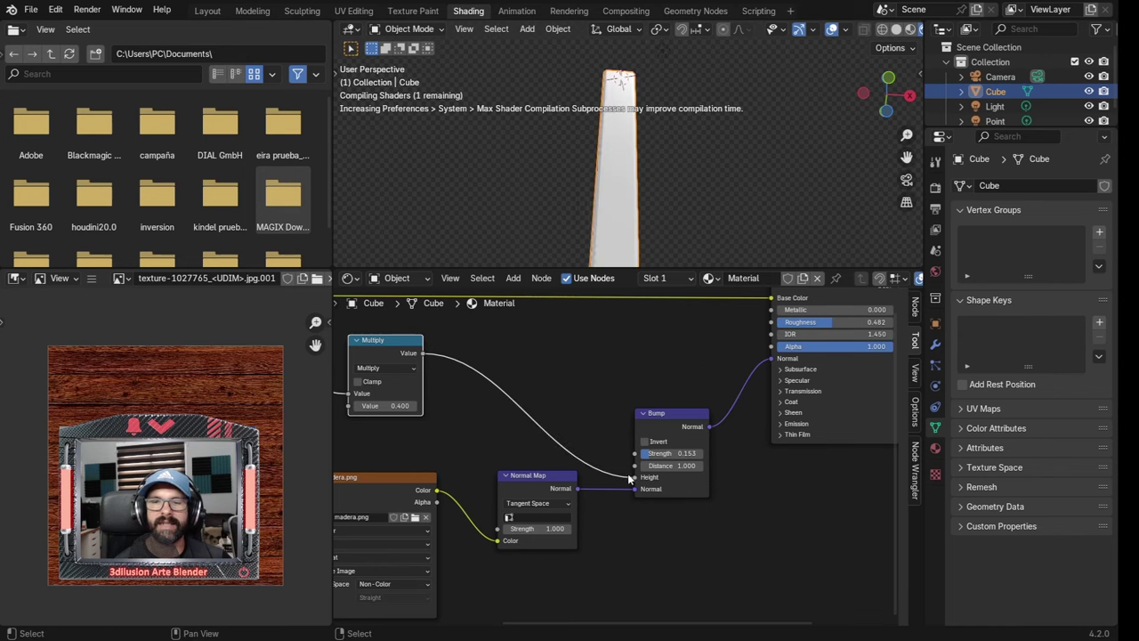
pyautogui.moveTo(641, 203); pyautogui.dragTo(644, 174, button='middle')
pyautogui.scroll(1, 637, 460)
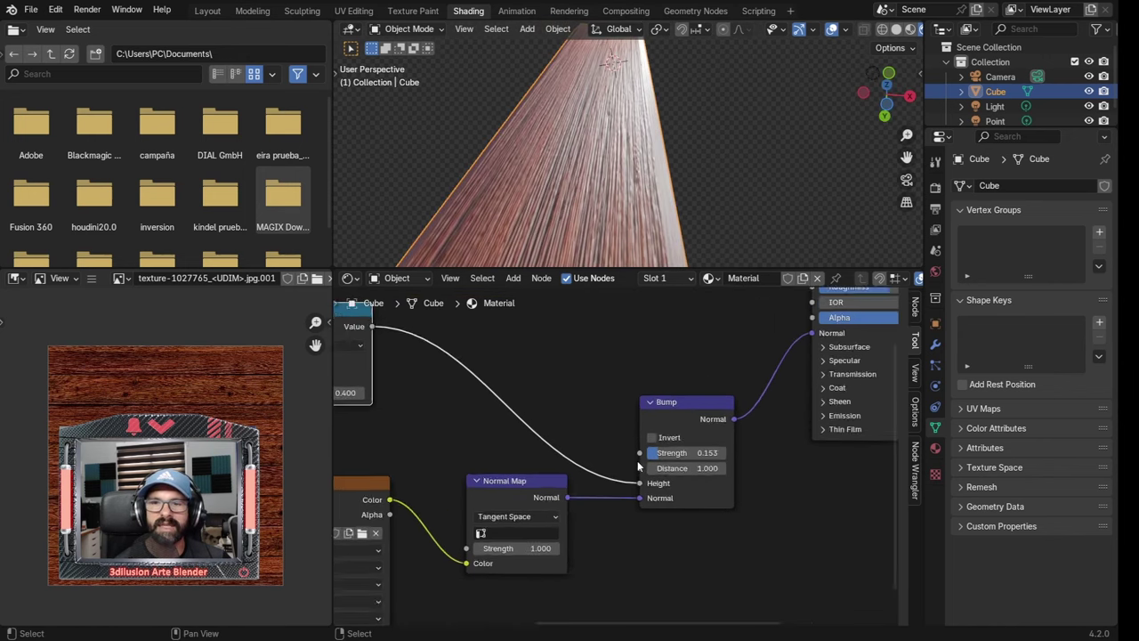
pyautogui.scroll(1, 637, 460)
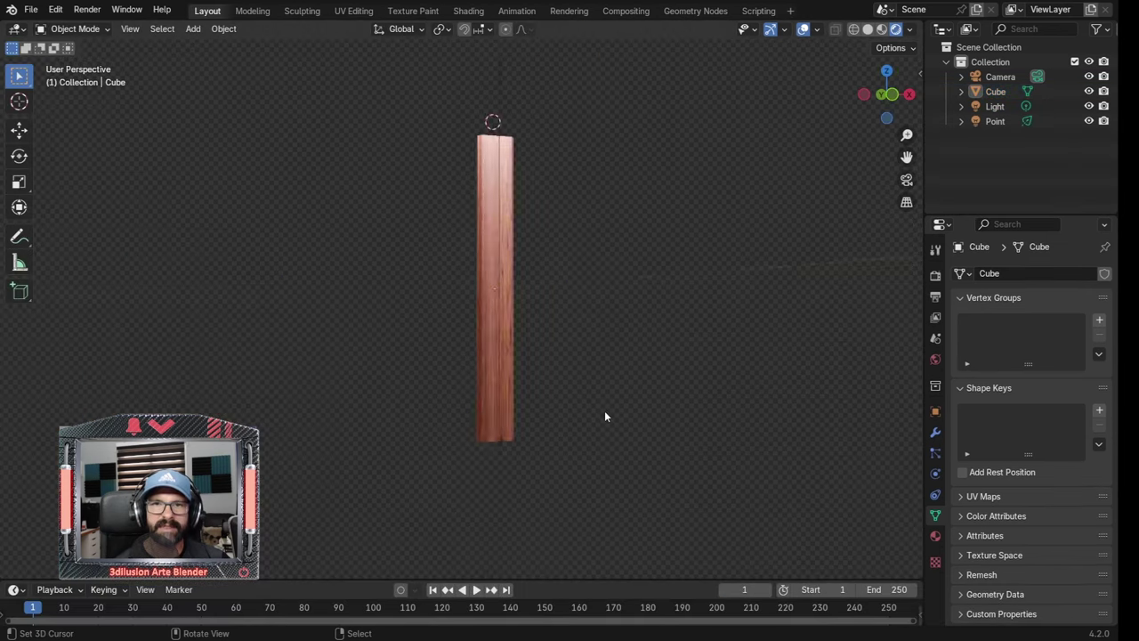
# Add an Array modifier to the plank and raise its Count to 9
pyautogui.scroll(-3, 605, 411)
pyautogui.moveTo(532, 384)
pyautogui.keyDown('alt'); pyautogui.mouseDown(button='middle')
pyautogui.moveTo(438, 335)
pyautogui.moveTo(428, 303)
pyautogui.mouseUp(button='middle'); pyautogui.keyUp('alt')
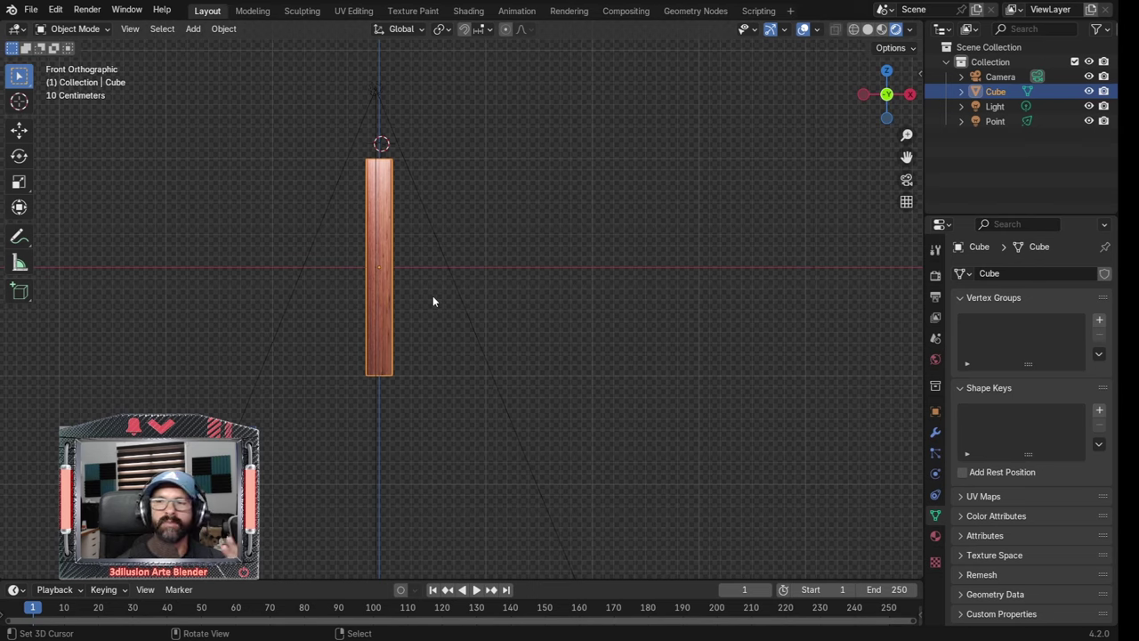
pyautogui.click(934, 432)
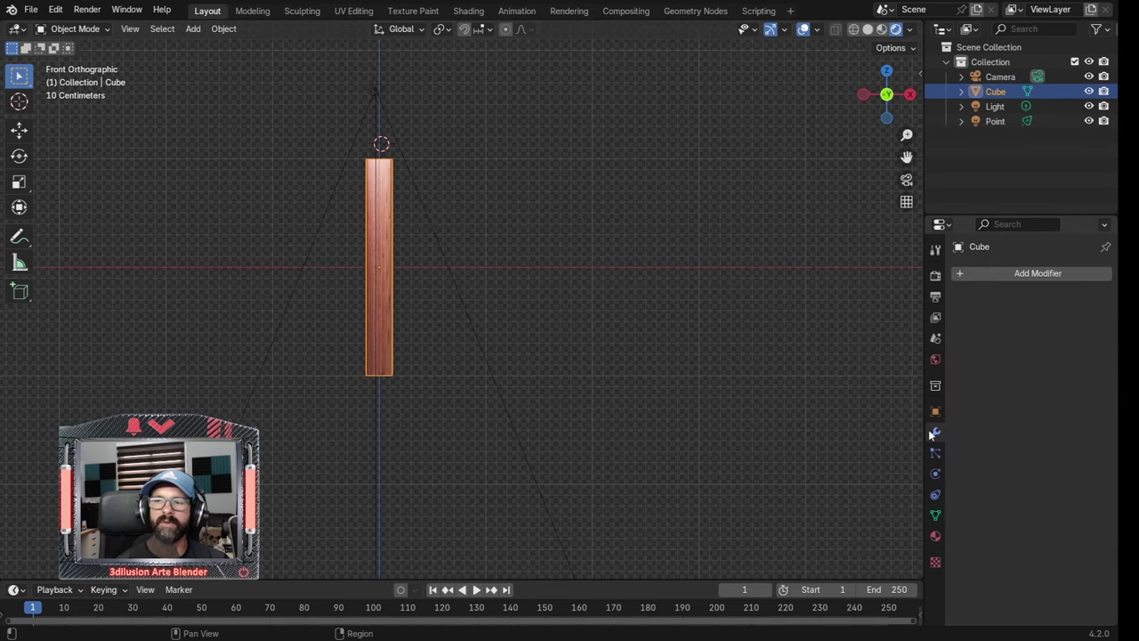
pyautogui.click(1029, 273)
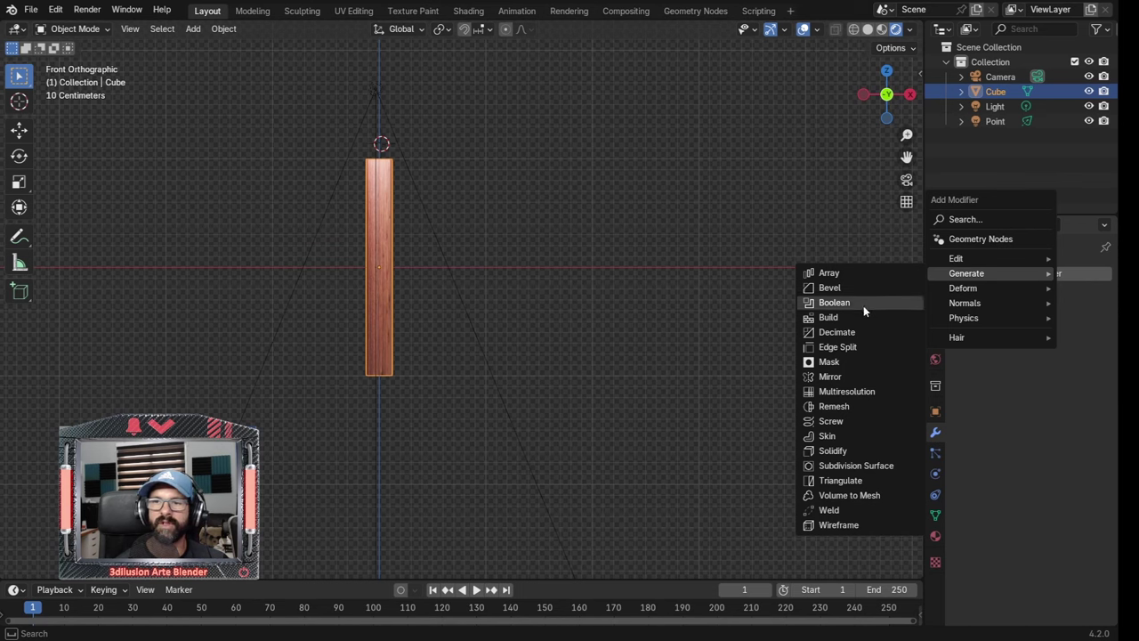
pyautogui.click(845, 272)
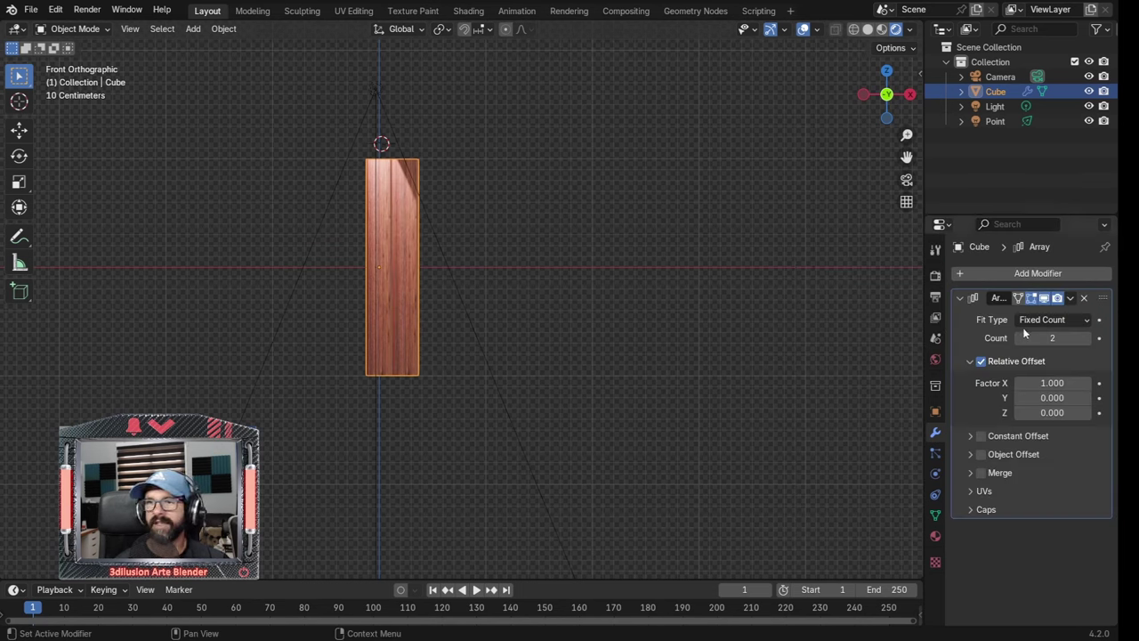
pyautogui.click(1090, 339)
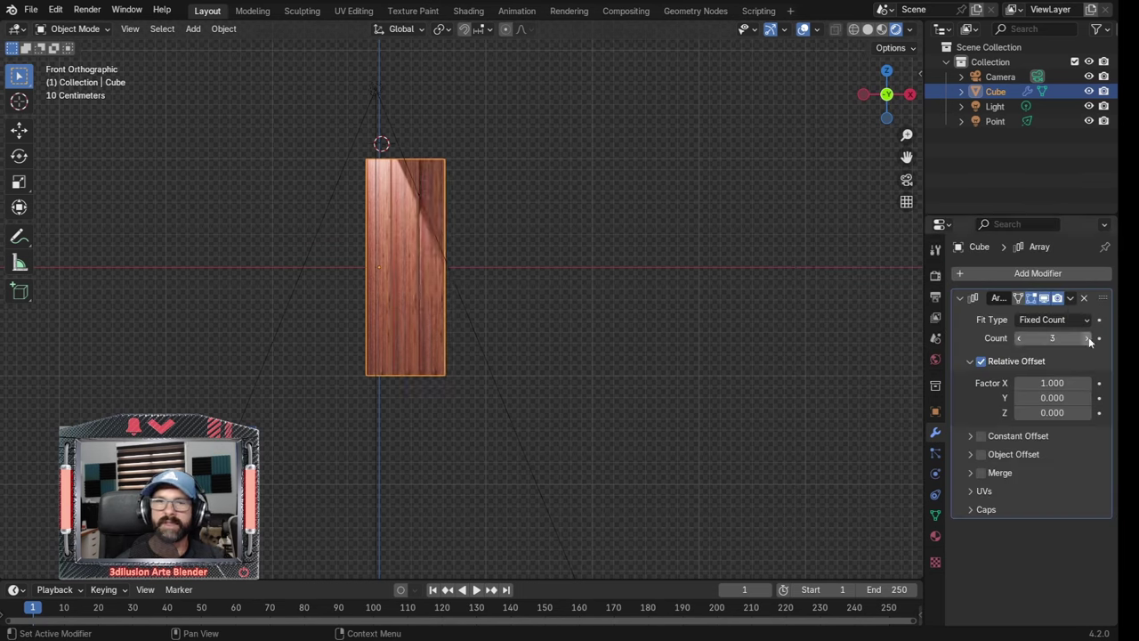
pyautogui.click(1089, 338)
pyautogui.click(1089, 338)
pyautogui.click(1089, 338)
pyautogui.click(1089, 338)
pyautogui.click(1089, 338)
pyautogui.click(1089, 339)
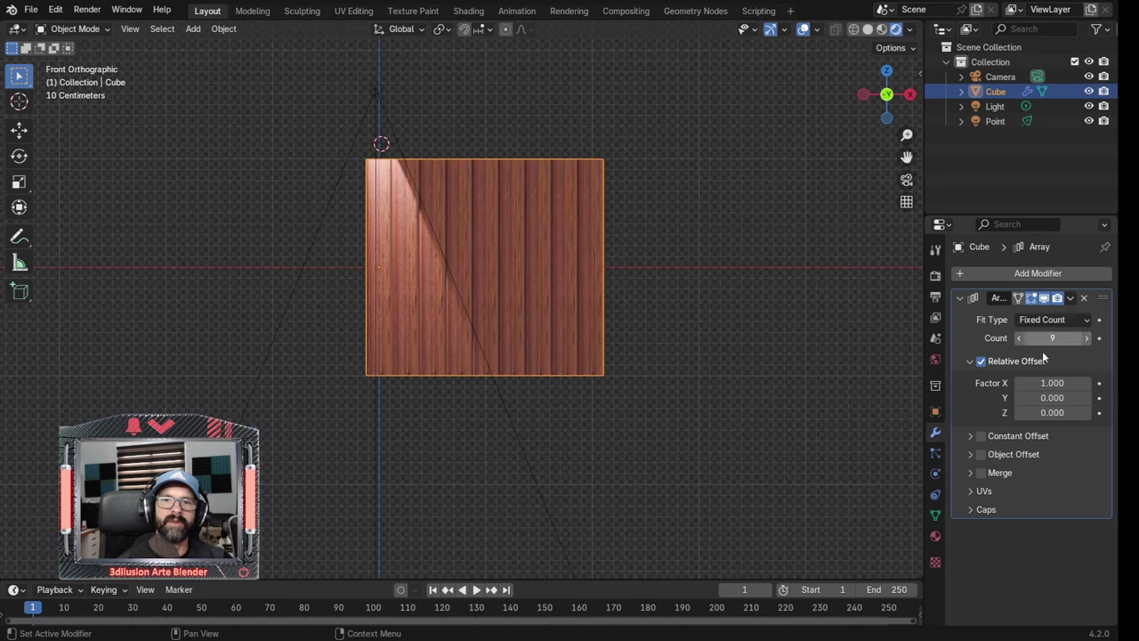
pyautogui.scroll(-2, 692, 460)
pyautogui.moveTo(693, 461)
pyautogui.mouseDown(button='middle')
pyautogui.moveTo(714, 404)
pyautogui.moveTo(701, 453)
pyautogui.mouseUp(button='middle')
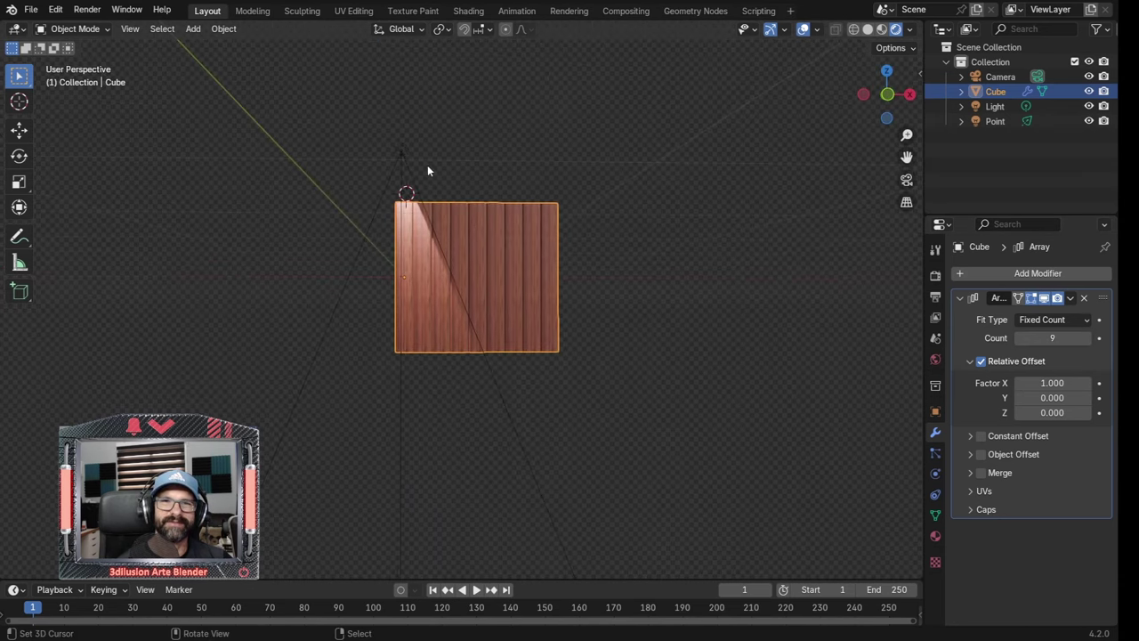
# Move the point light in front of the plank wall, then reselect the wall
pyautogui.click(401, 151)
pyautogui.press('g')
pyautogui.click(456, 336)
pyautogui.scroll(5, 456, 336)
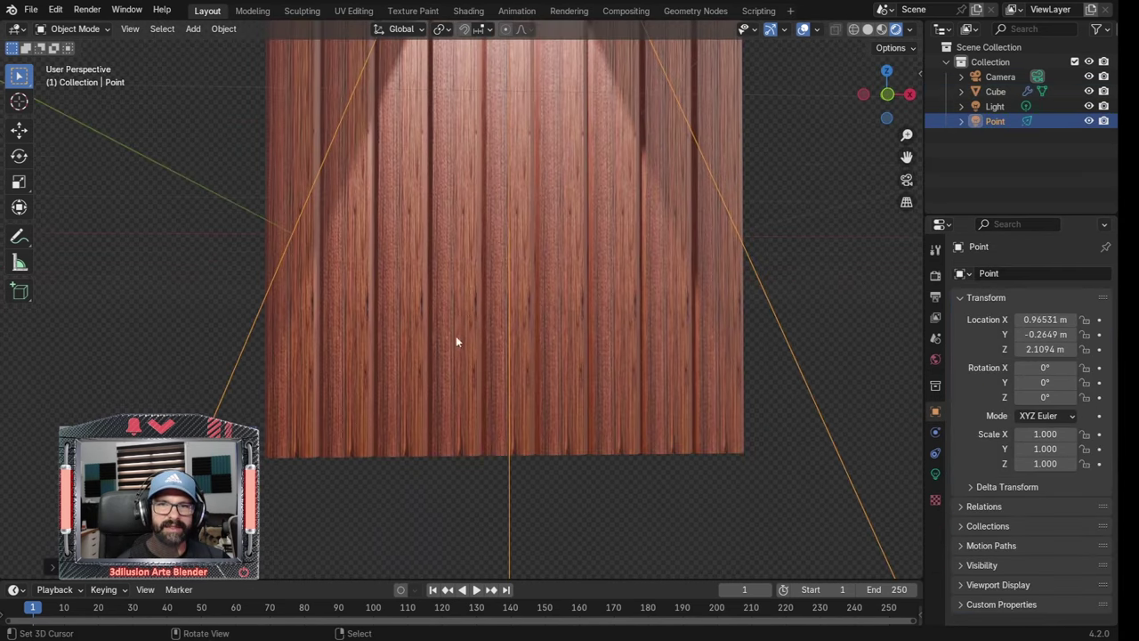
pyautogui.moveTo(515, 366)
pyautogui.mouseDown(button='middle')
pyautogui.moveTo(582, 334)
pyautogui.moveTo(618, 339)
pyautogui.moveTo(605, 349)
pyautogui.moveTo(509, 348)
pyautogui.moveTo(456, 410)
pyautogui.moveTo(312, 285)
pyautogui.mouseUp(button='middle')
pyautogui.click(311, 283)
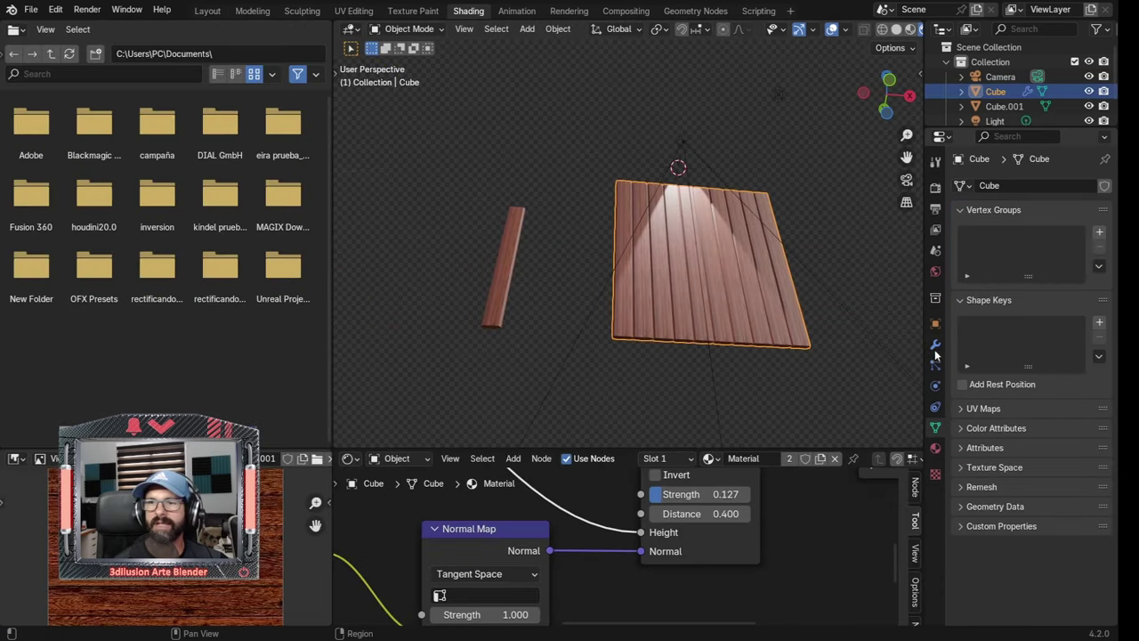
# Apply the Array modifier from its dropdown in the Modifier tab
pyautogui.click(935, 345)
pyautogui.click(1070, 210)
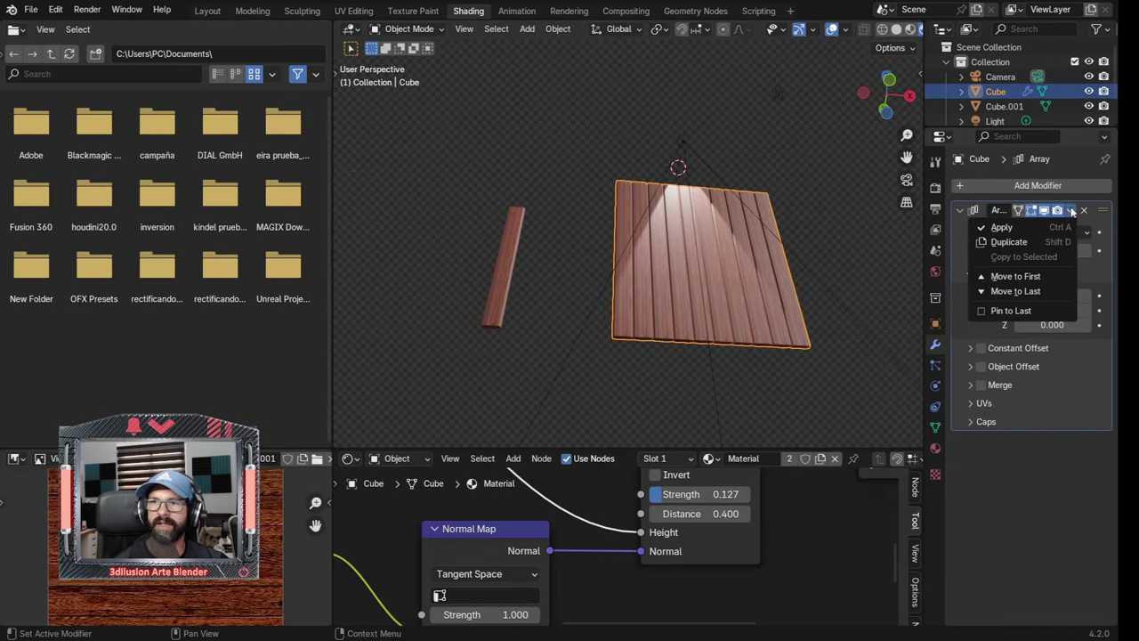
pyautogui.click(1018, 229)
pyautogui.moveTo(700, 276)
pyautogui.mouseDown(button='middle')
pyautogui.moveTo(588, 277)
pyautogui.moveTo(587, 339)
pyautogui.moveTo(621, 331)
pyautogui.mouseUp(button='middle')
# Enter Edit Mode on the wall and select all of its faces
pyautogui.press('Tab')
pyautogui.press('a')
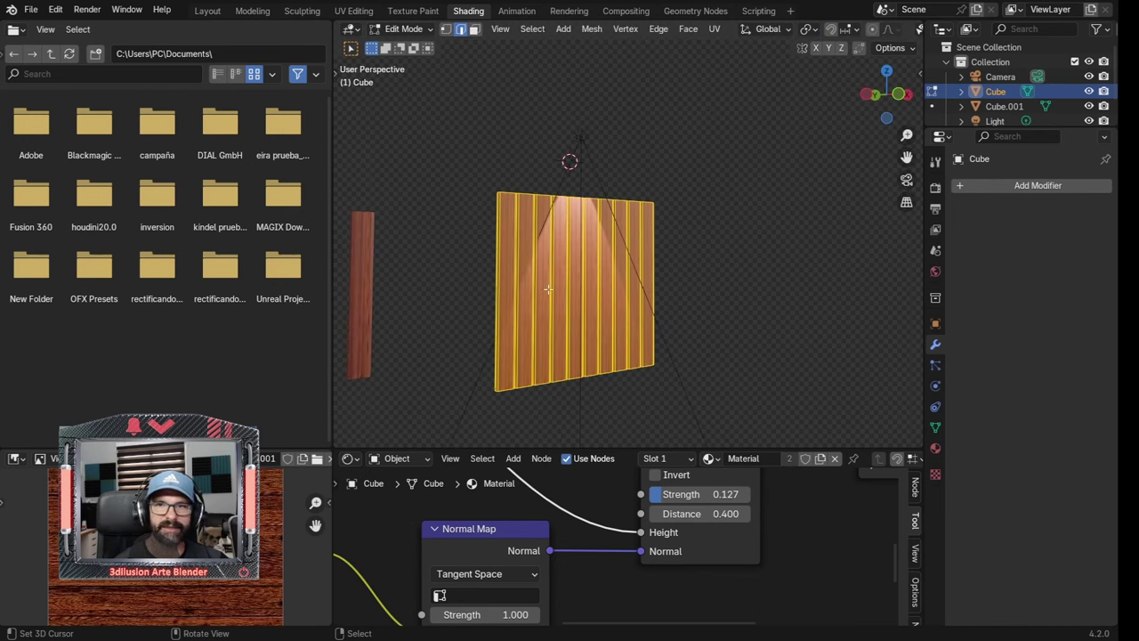
pyautogui.moveTo(548, 289)
pyautogui.mouseDown(button='middle')
pyautogui.moveTo(628, 254)
pyautogui.moveTo(638, 361)
pyautogui.moveTo(573, 322)
pyautogui.mouseUp(button='middle')
pyautogui.press('Tab')
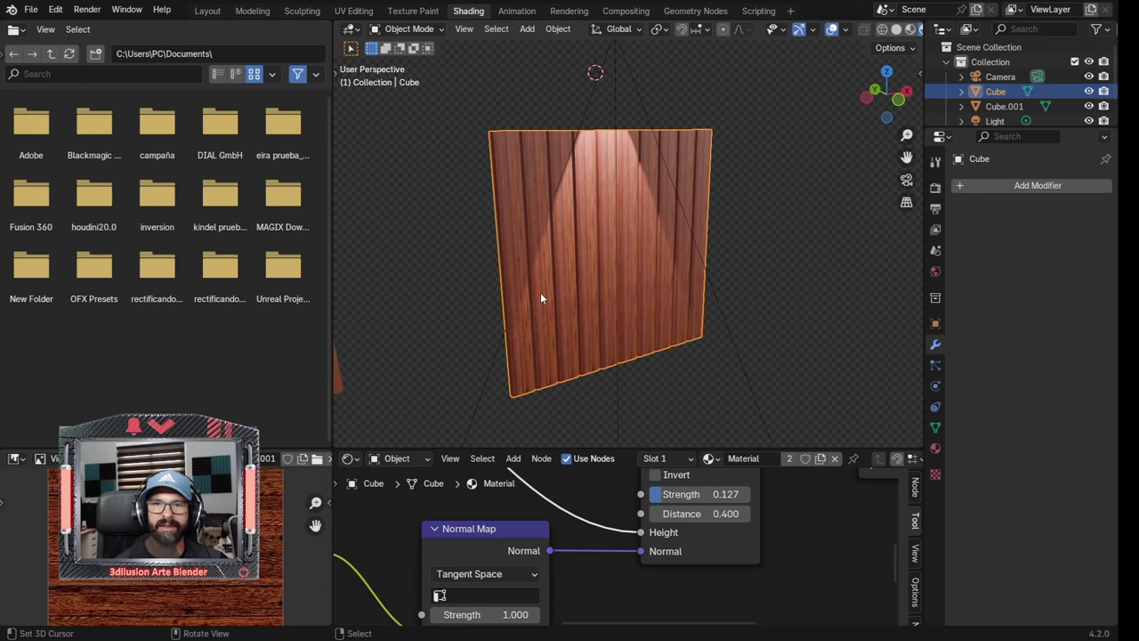
pyautogui.press('Tab')
pyautogui.moveTo(634, 208); pyautogui.dragTo(676, 226, button='middle')
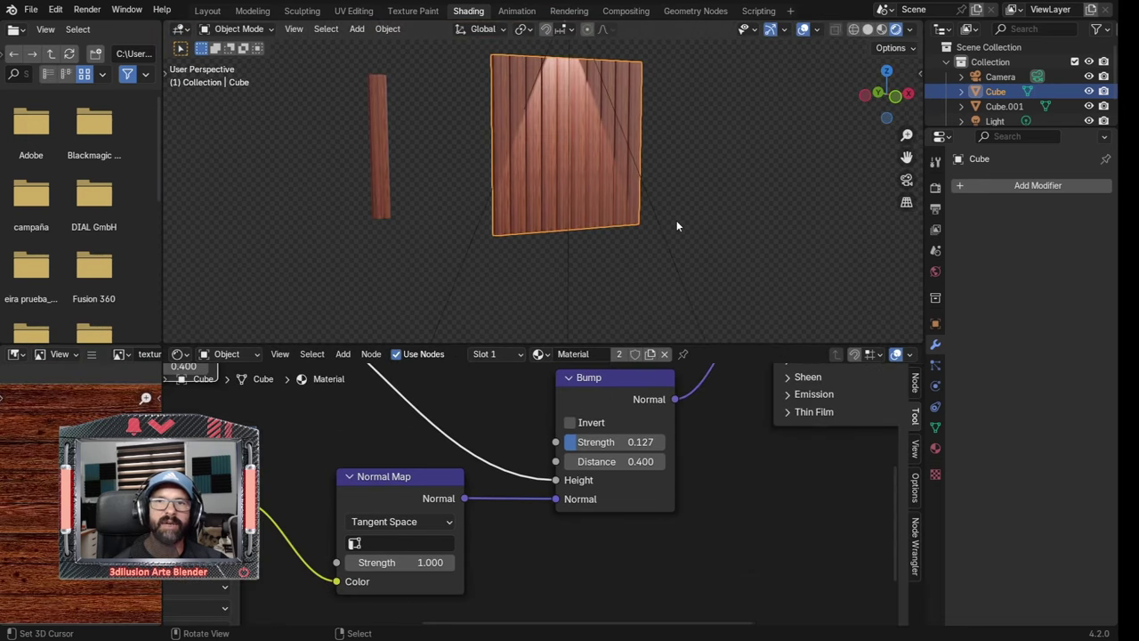
# In the UV Editing workspace, unwrap the wall with Smart UV Project
pyautogui.click(353, 11)
pyautogui.scroll(-2, 703, 300)
pyautogui.scroll(-3, 386, 318)
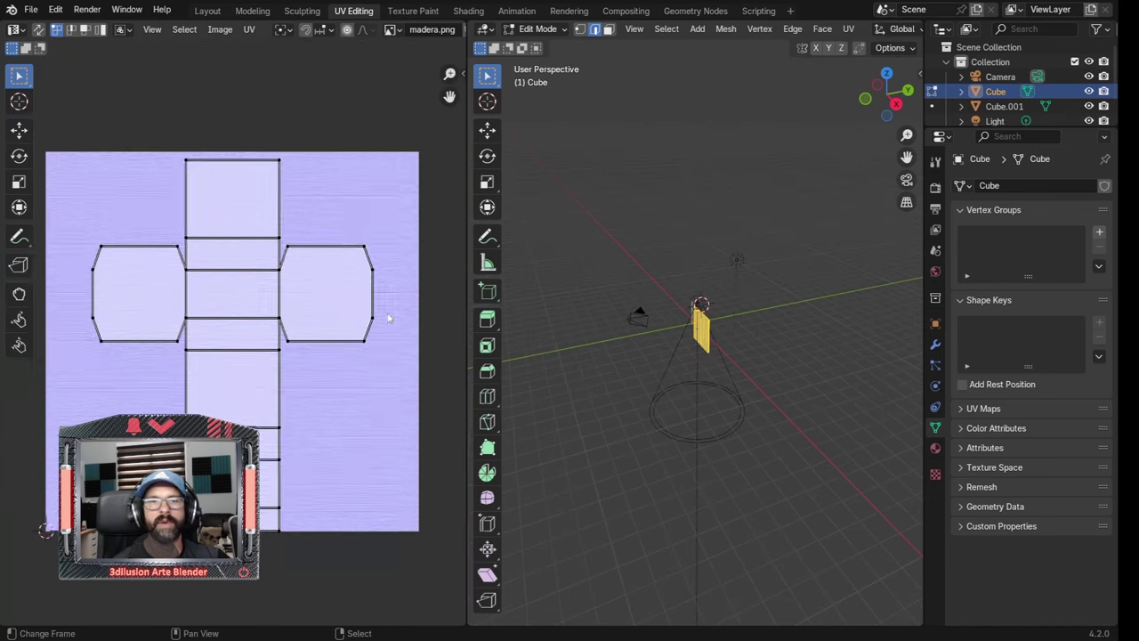
pyautogui.scroll(-3, 386, 317)
pyautogui.moveTo(492, 416); pyautogui.dragTo(729, 358, button='middle')
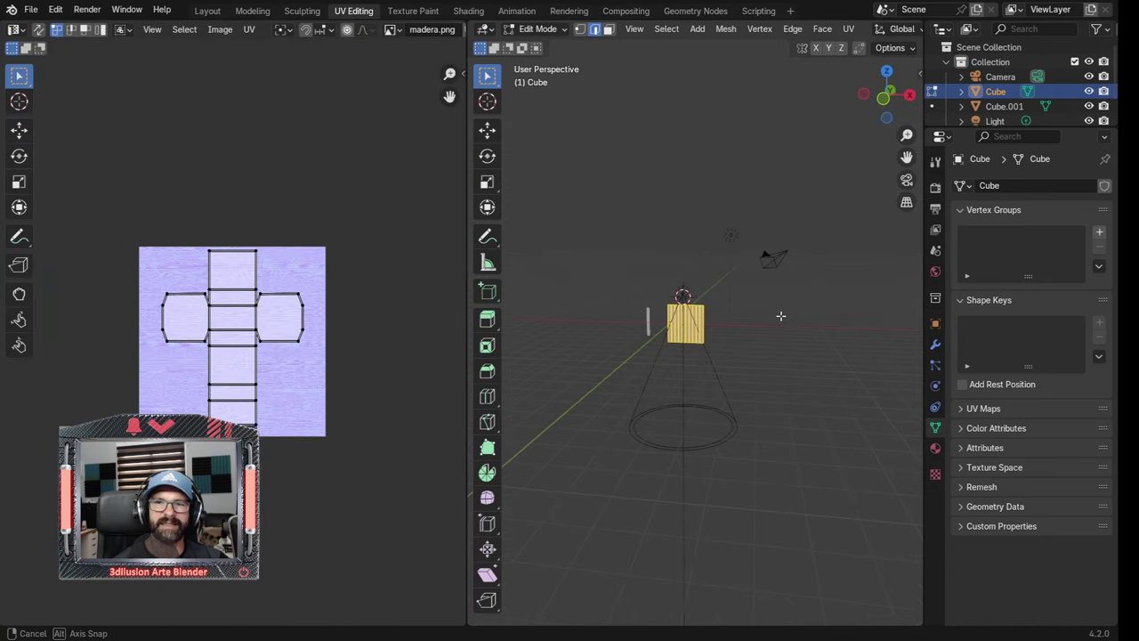
pyautogui.scroll(2, 703, 311)
pyautogui.scroll(3, 703, 311)
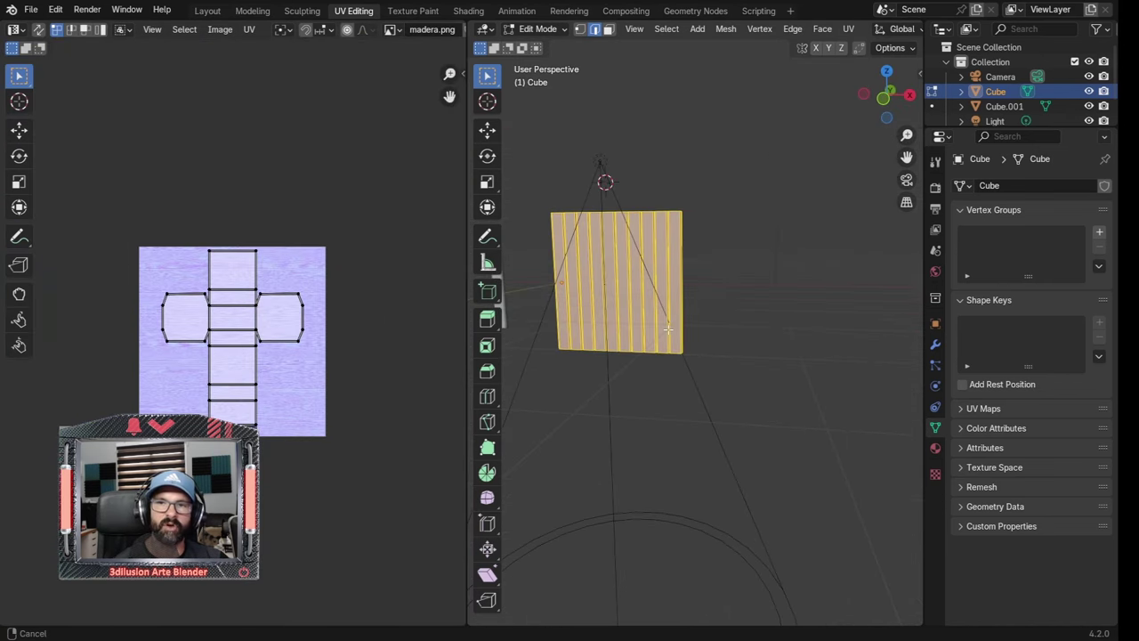
pyautogui.scroll(2, 657, 322)
pyautogui.press('u')
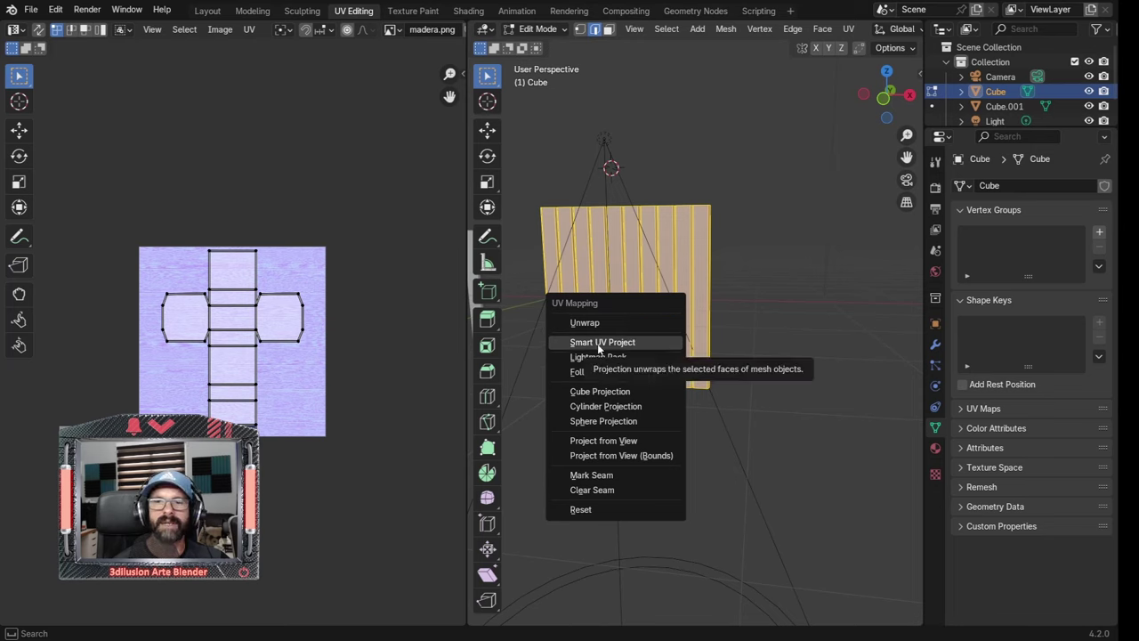
pyautogui.click(612, 342)
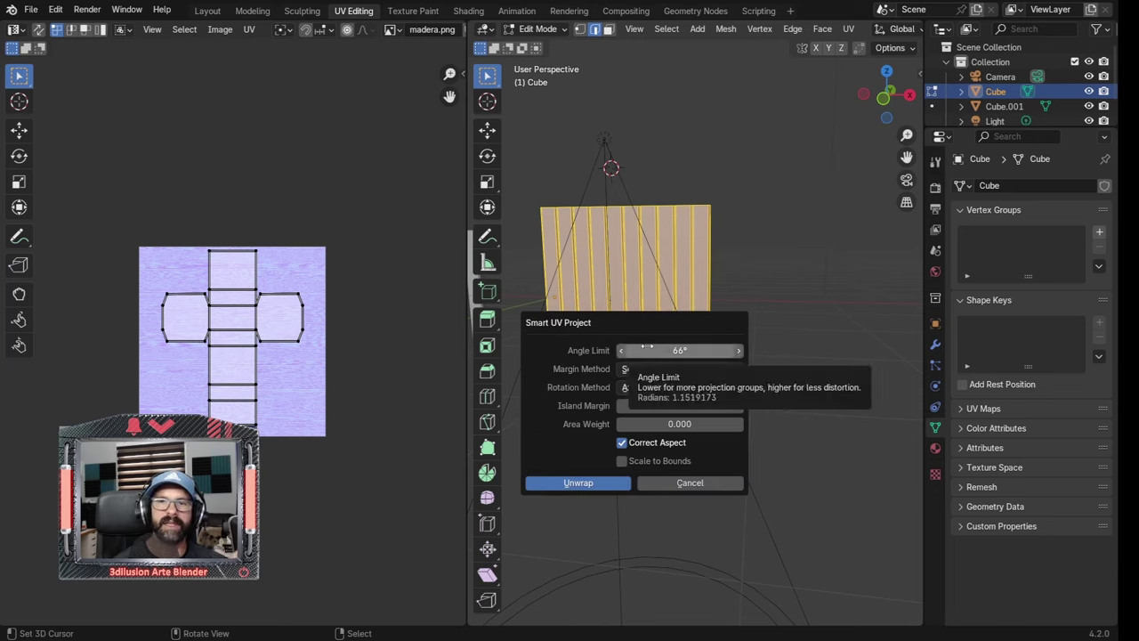
pyautogui.click(577, 484)
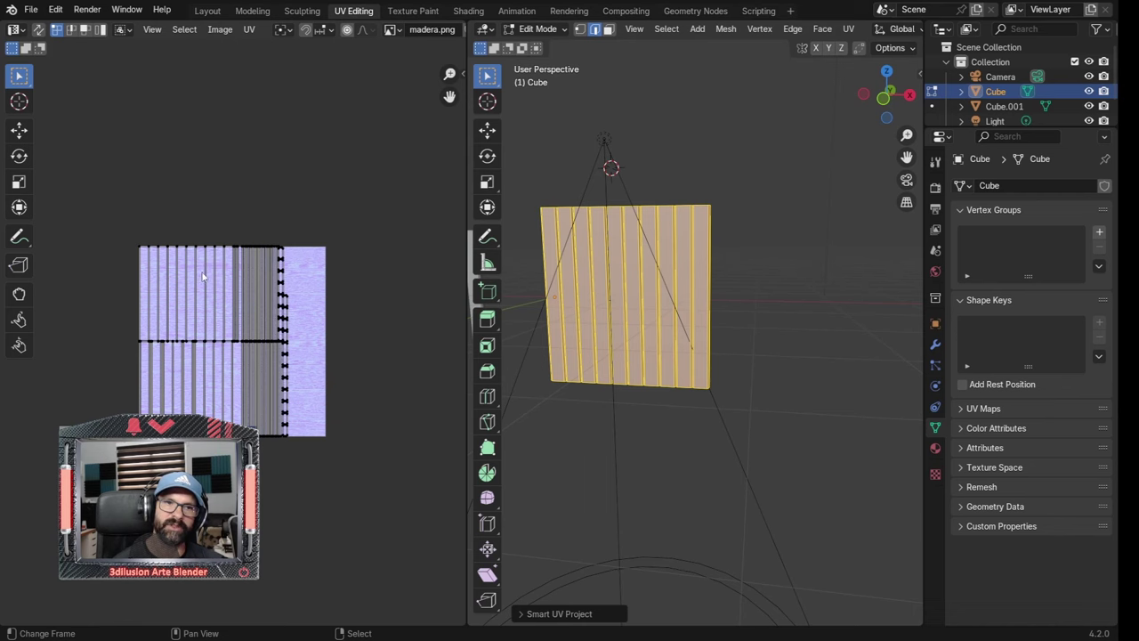
# Return to Object Mode and preview the wall with its wood material
pyautogui.scroll(4, 751, 348)
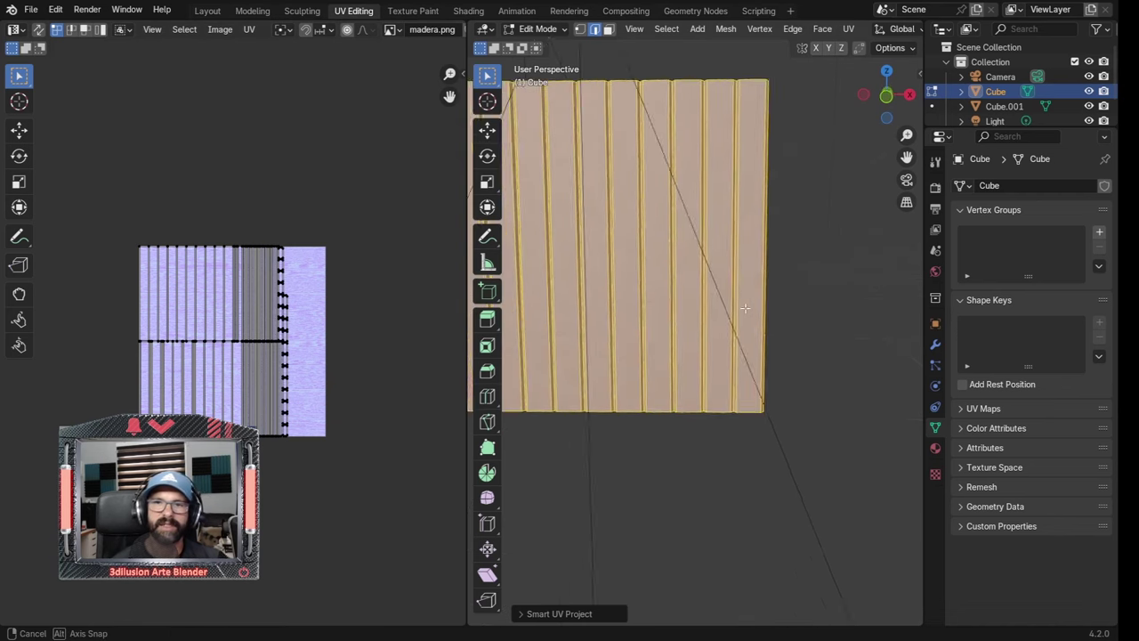
pyautogui.moveTo(750, 347); pyautogui.dragTo(761, 329, button='middle')
pyautogui.press('Tab')
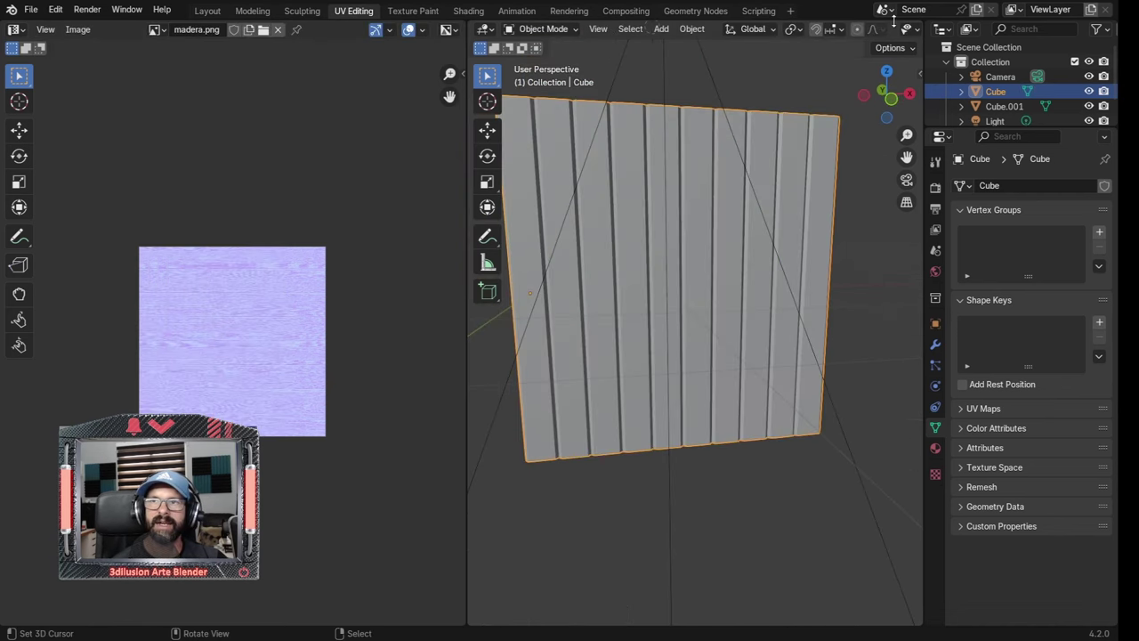
pyautogui.scroll(-5, 893, 27)
pyautogui.click(882, 28)
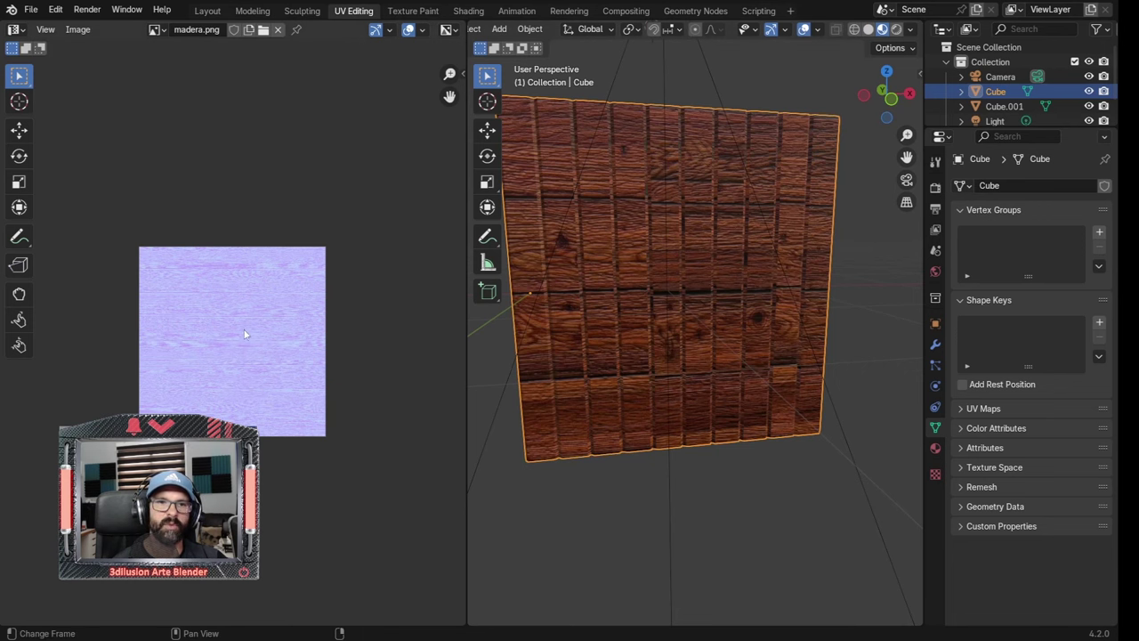
# Rotate the UVs 90° with R 90, then scale and move them to fit the texture
pyautogui.press('Tab')
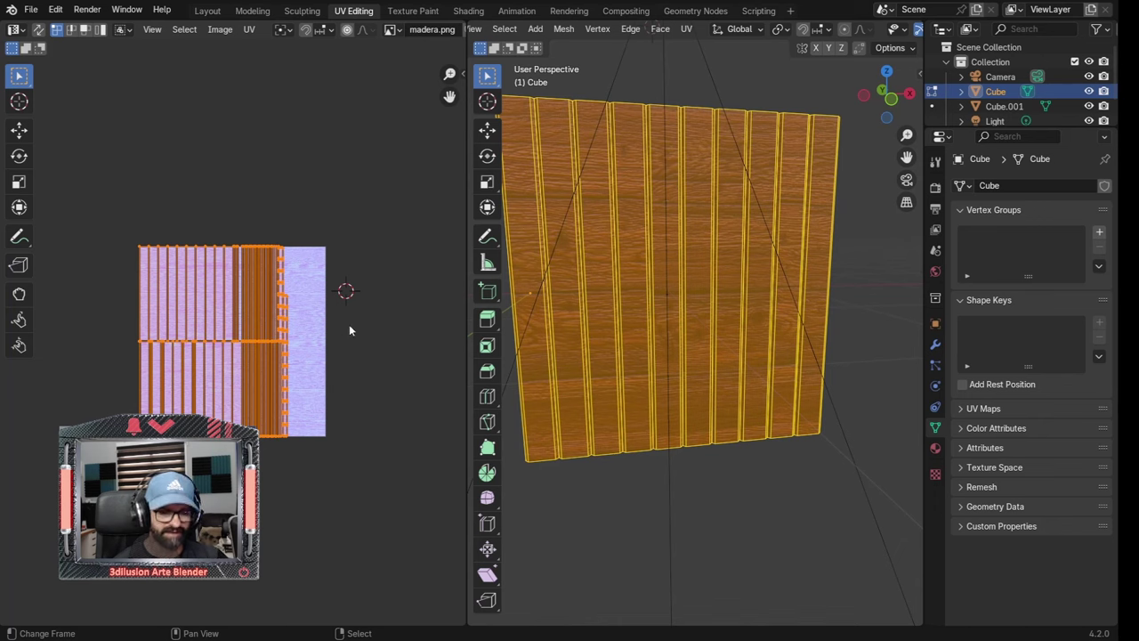
pyautogui.write('r90')
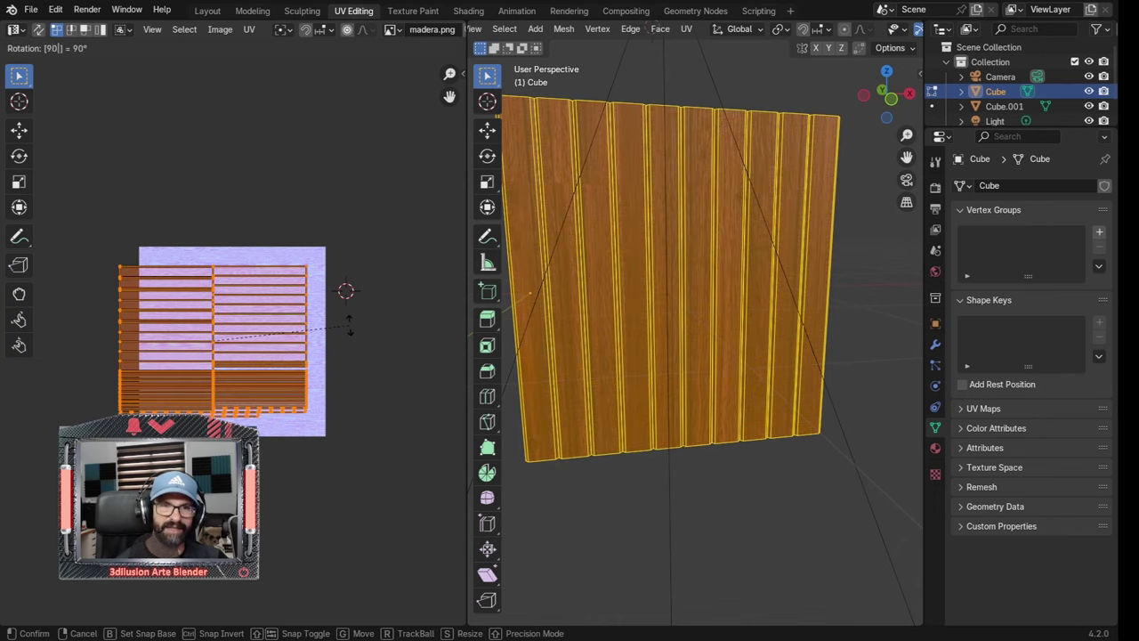
pyautogui.press('Return')
pyautogui.press('s')
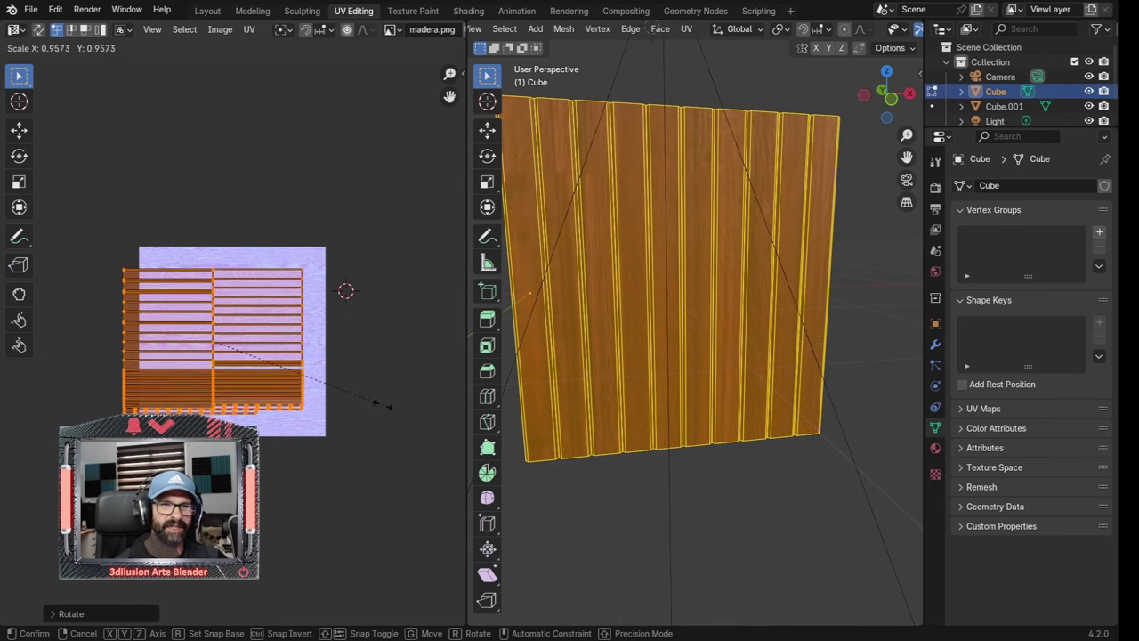
pyautogui.click(380, 403)
pyautogui.press('g')
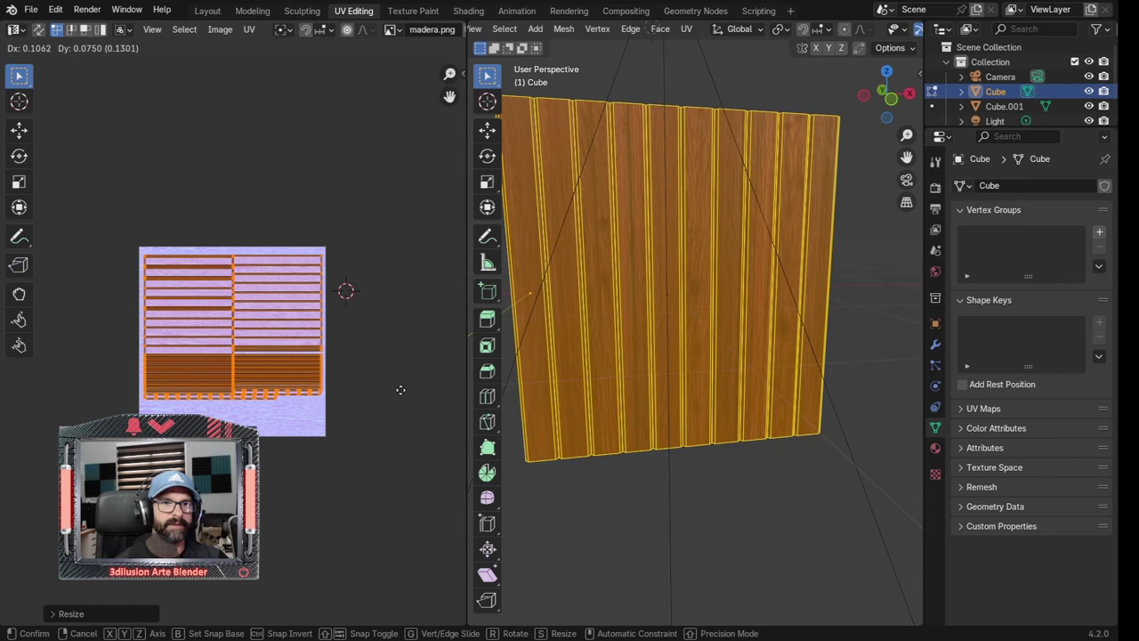
pyautogui.click(400, 391)
pyautogui.hotkey('ctrl', 'pagedown')
pyautogui.hotkey('ctrl', 'pagedown')
# Duplicate the wooden plane beside the original and move the spotlight over the copy
pyautogui.moveTo(621, 246); pyautogui.dragTo(579, 219, button='middle')
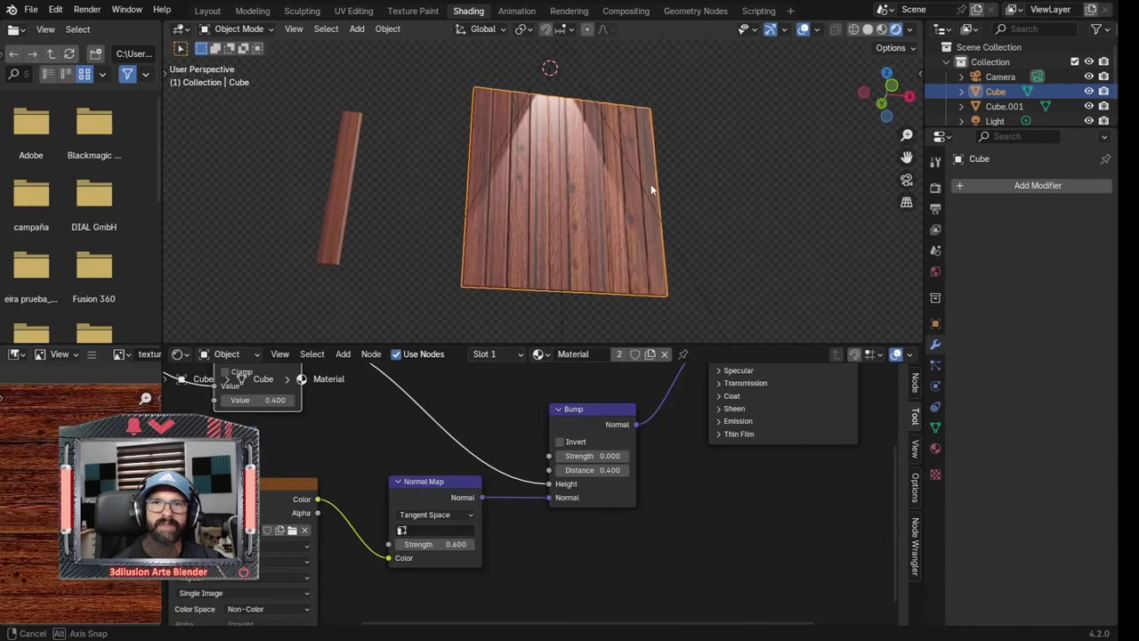
pyautogui.scroll(4, 578, 210)
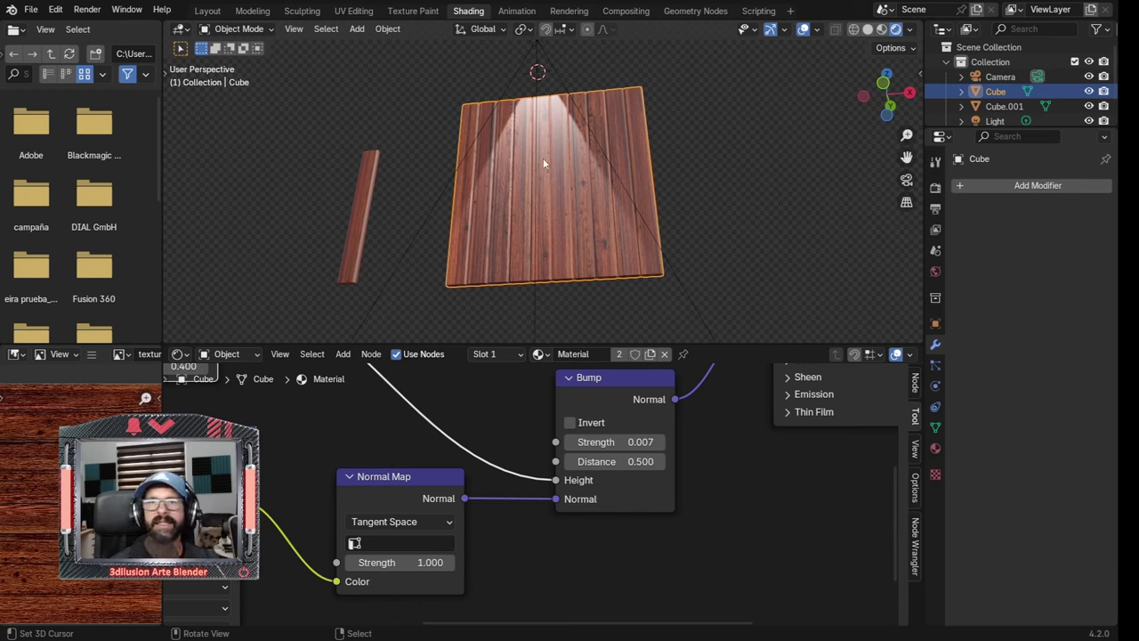
pyautogui.scroll(-3, 556, 199)
pyautogui.moveTo(557, 198)
pyautogui.mouseDown(button='middle')
pyautogui.moveTo(620, 248)
pyautogui.moveTo(532, 246)
pyautogui.mouseUp(button='middle')
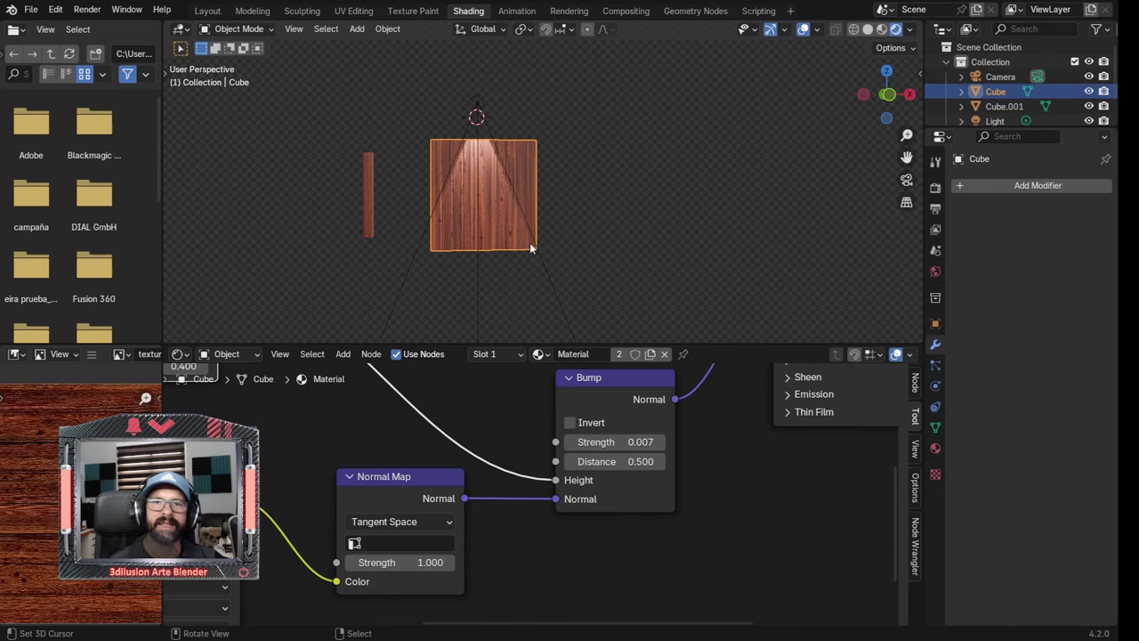
pyautogui.hotkey('shift', 'd')
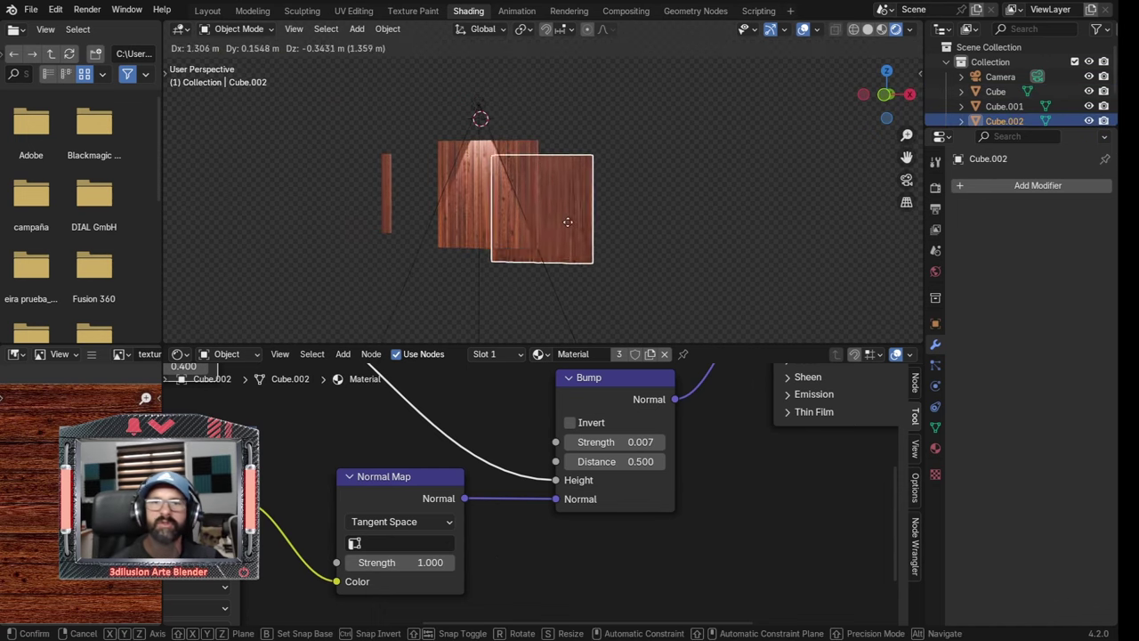
pyautogui.press('g')
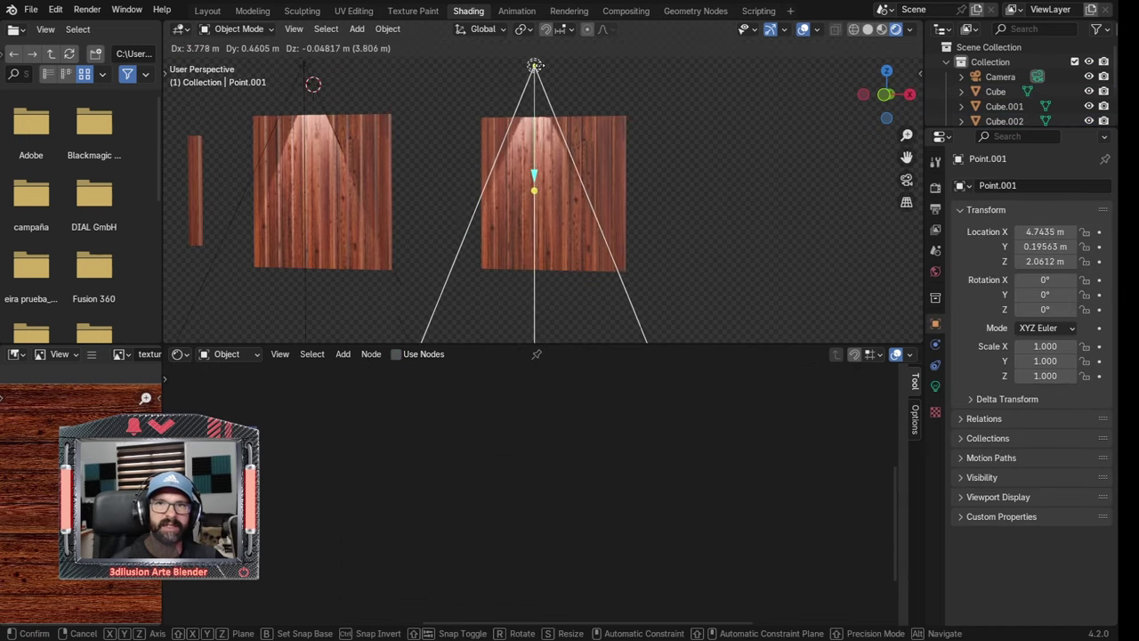
pyautogui.click(555, 53)
pyautogui.click(559, 164)
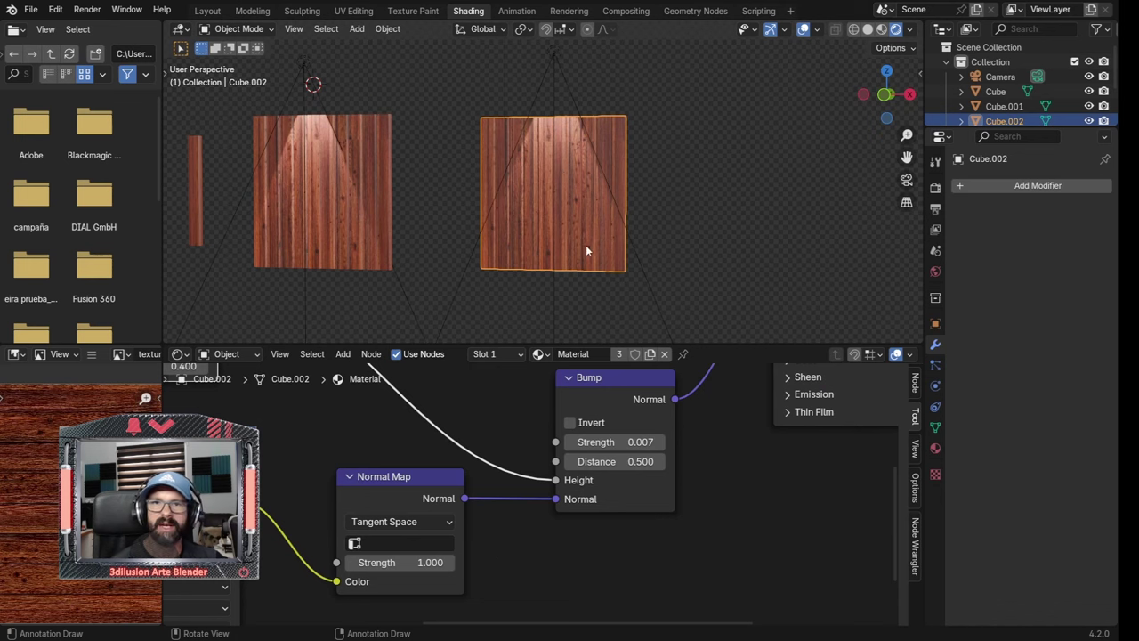
pyautogui.moveTo(585, 245); pyautogui.dragTo(614, 240, button='middle')
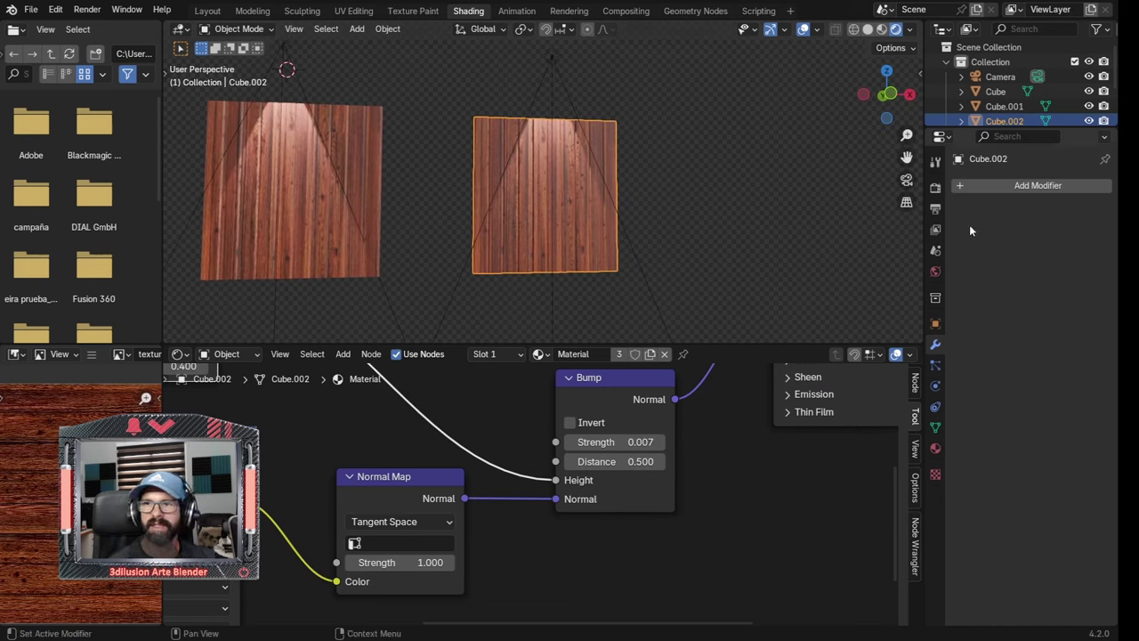
# Give the copied plane its own material, Material.001, and bring its Multiply, Bump and BSDF nodes into view
pyautogui.click(935, 447)
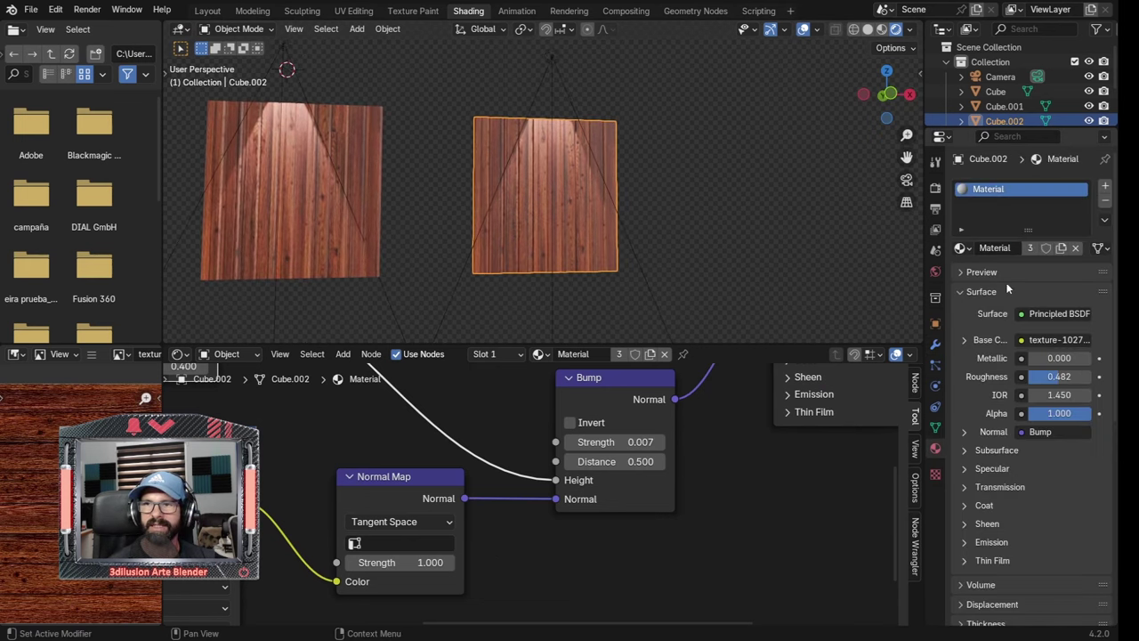
pyautogui.click(1061, 249)
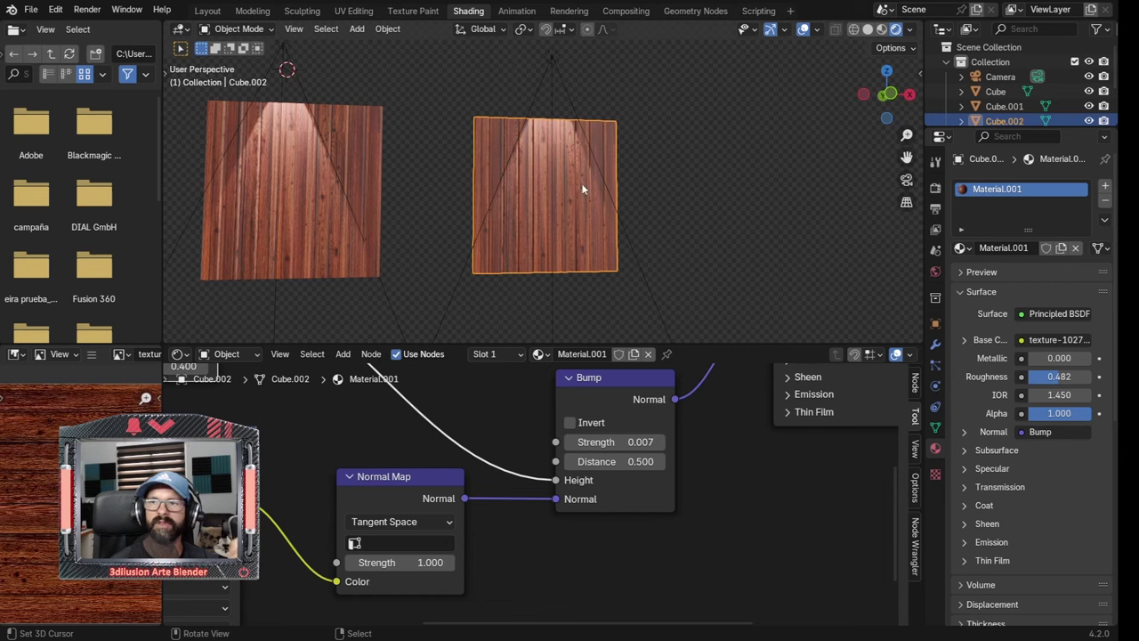
pyautogui.moveTo(534, 534); pyautogui.dragTo(612, 499, button='middle')
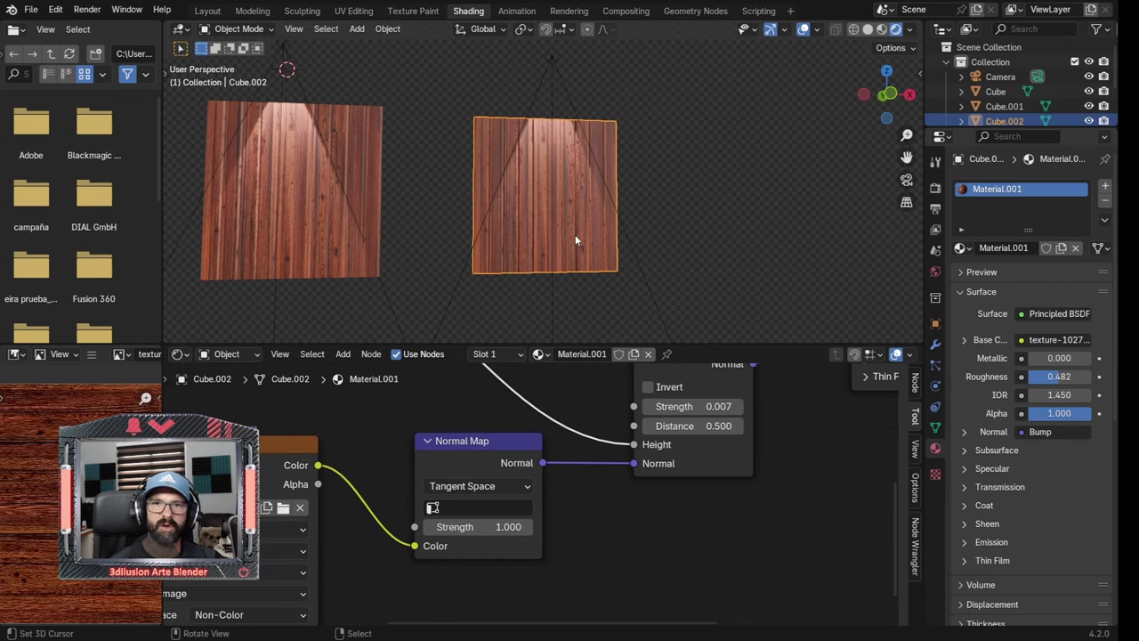
pyautogui.scroll(-3, 515, 471)
pyautogui.moveTo(496, 444)
pyautogui.mouseDown(button='middle')
pyautogui.moveTo(491, 529)
pyautogui.moveTo(505, 560)
pyautogui.mouseUp(button='middle')
pyautogui.hotkey('shift', 'a')
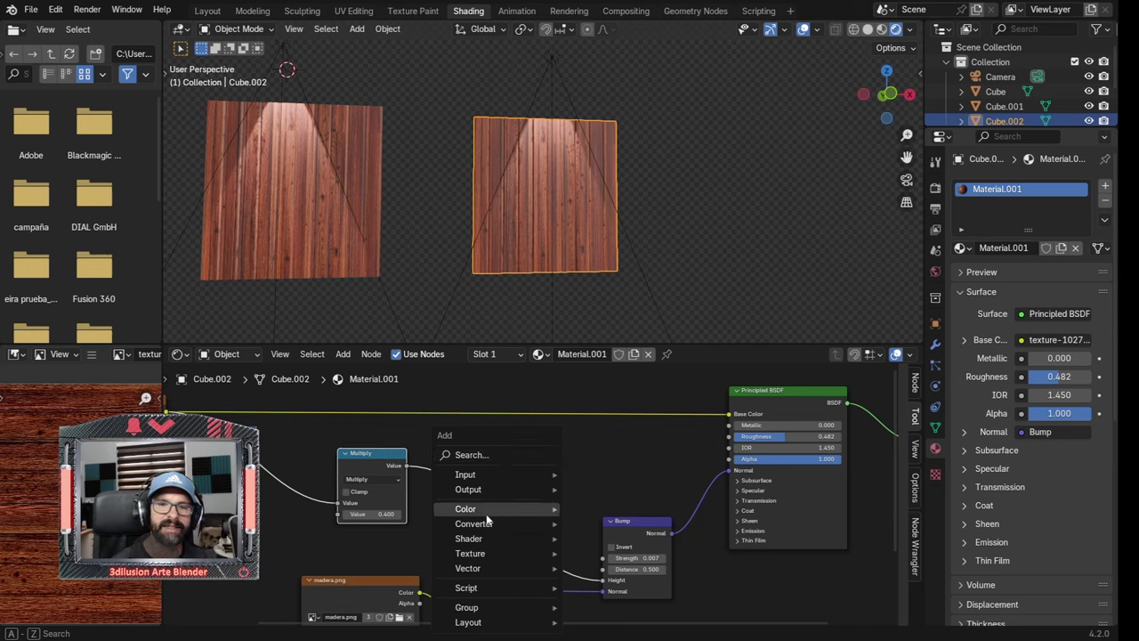
pyautogui.moveTo(466, 508)
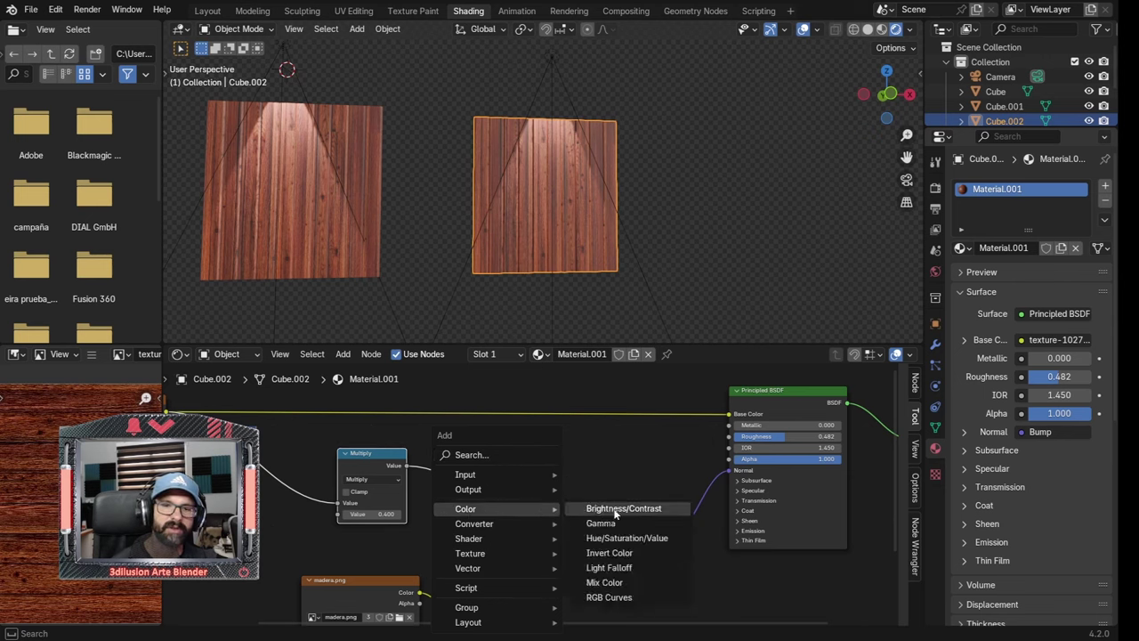
# Insert a Hue/Saturation/Value node on the Base Color link and set hue 0.800 for green wood
pyautogui.click(627, 537)
pyautogui.click(504, 416)
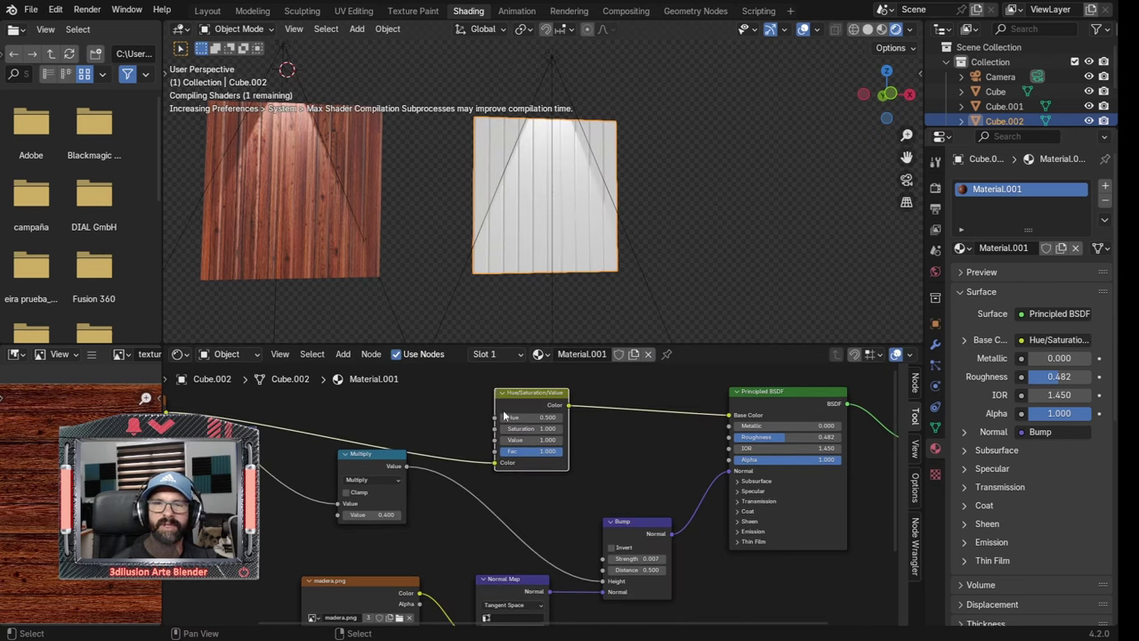
pyautogui.scroll(2, 517, 452)
pyautogui.moveTo(533, 397); pyautogui.dragTo(569, 397)
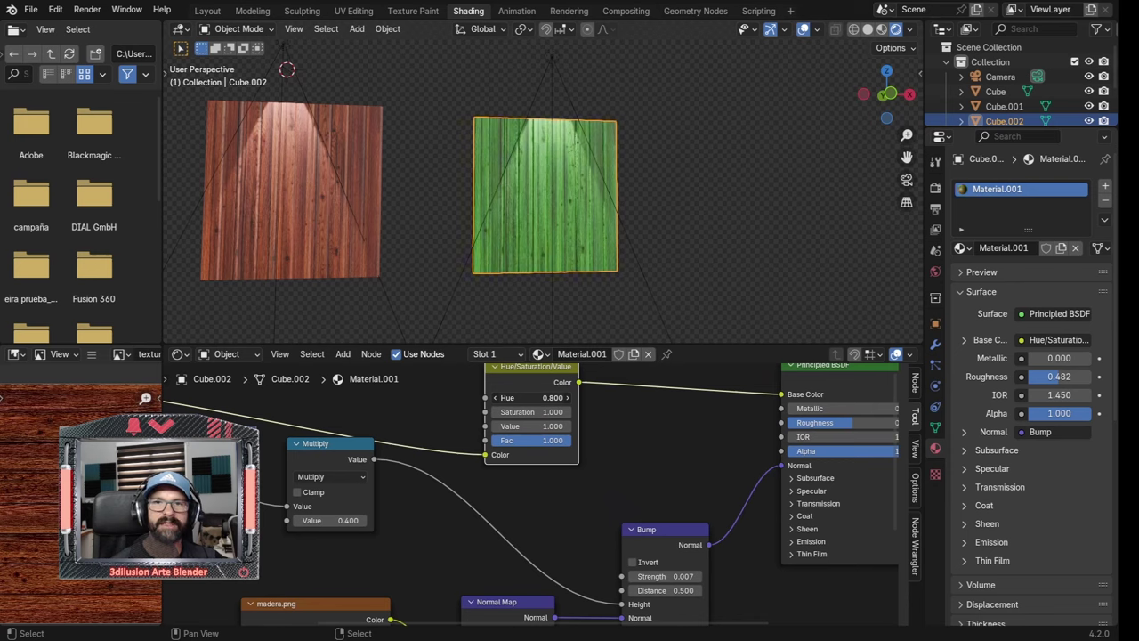
pyautogui.moveTo(534, 397); pyautogui.dragTo(551, 396)
# Duplicate the green plane to the right with a new material, tinted golden (Fac 0.370, hue 0.600)
pyautogui.moveTo(533, 240)
pyautogui.mouseDown(button='middle')
pyautogui.moveTo(560, 237)
pyautogui.moveTo(460, 230)
pyautogui.mouseUp(button='middle')
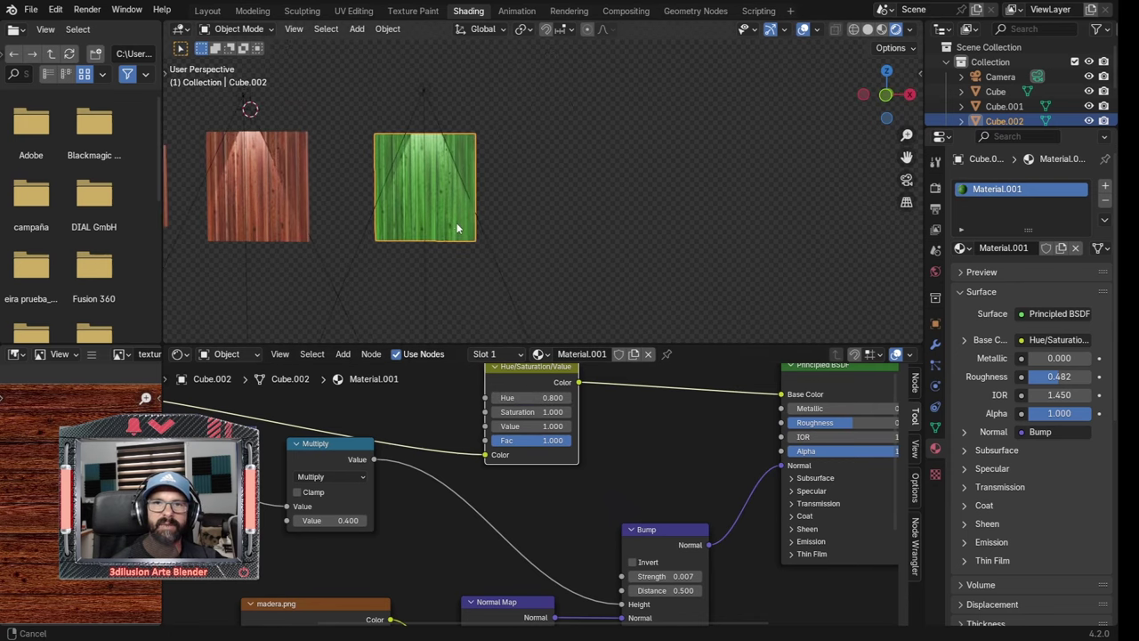
pyautogui.hotkey('shift', 'd')
pyautogui.click(593, 214)
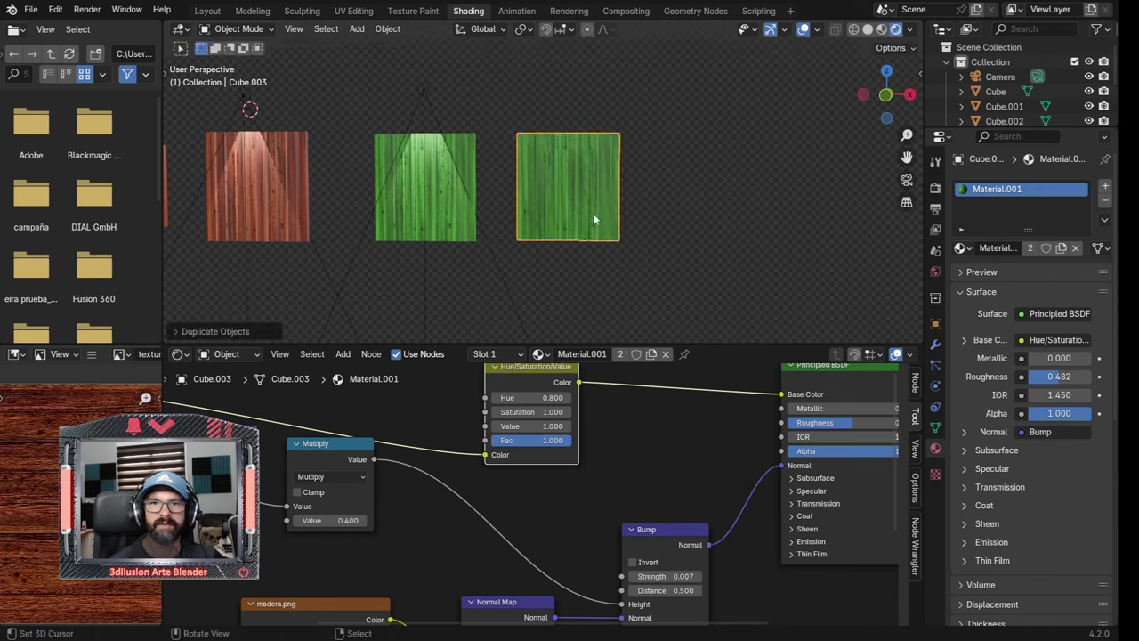
pyautogui.click(1061, 248)
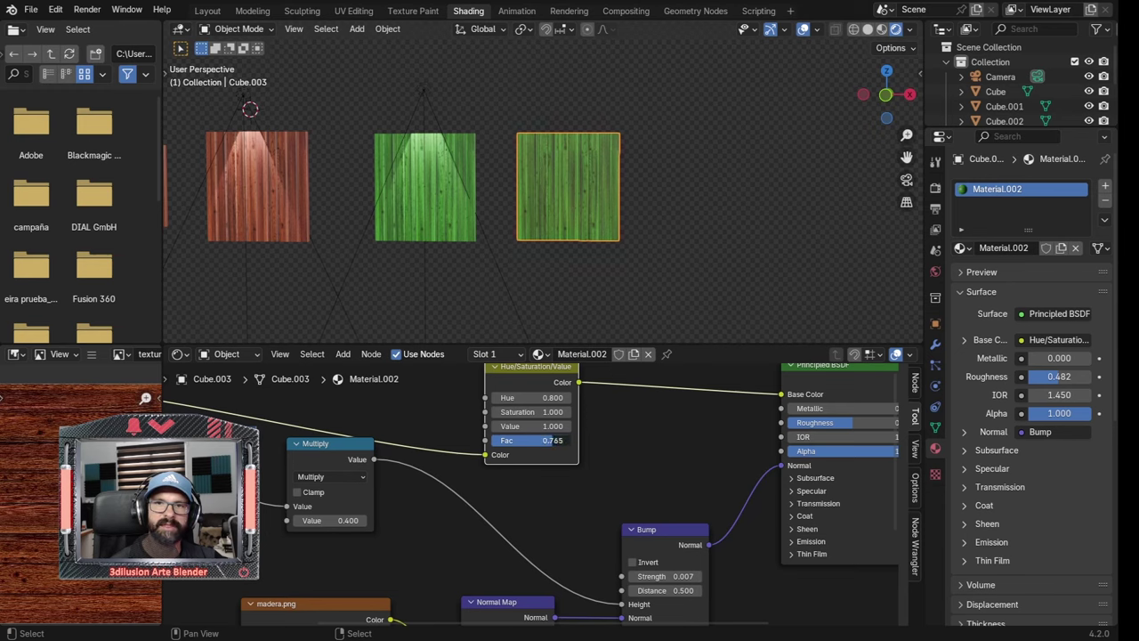
pyautogui.moveTo(531, 440)
pyautogui.mouseDown()
pyautogui.moveTo(506, 439)
pyautogui.moveTo(538, 439)
pyautogui.moveTo(527, 439)
pyautogui.mouseUp()
pyautogui.moveTo(531, 397); pyautogui.dragTo(556, 397)
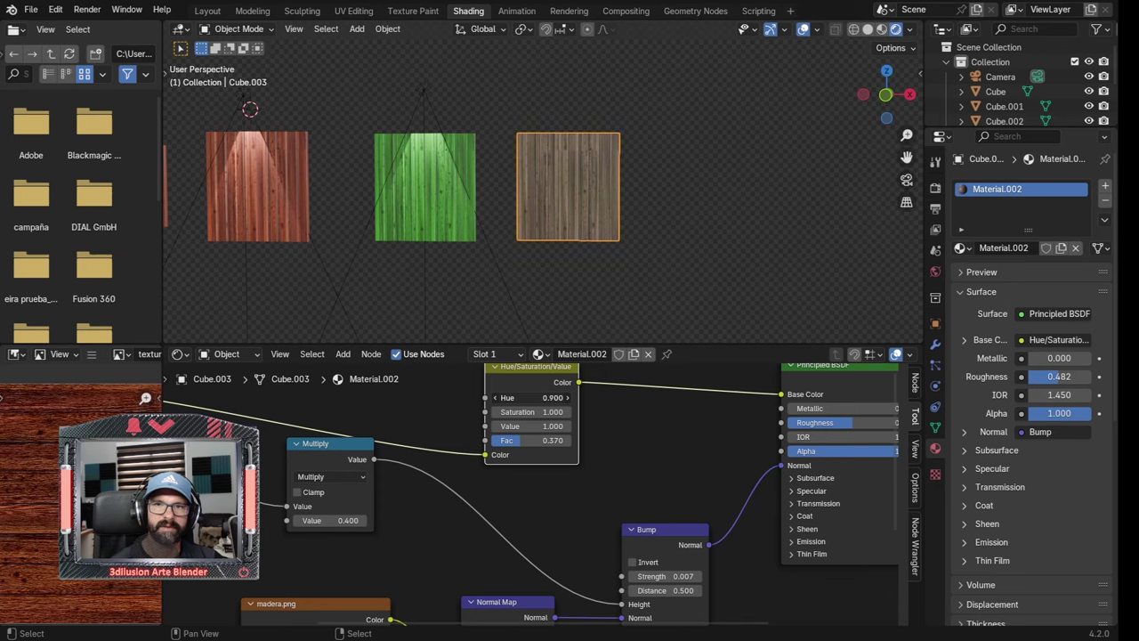
pyautogui.click(496, 396)
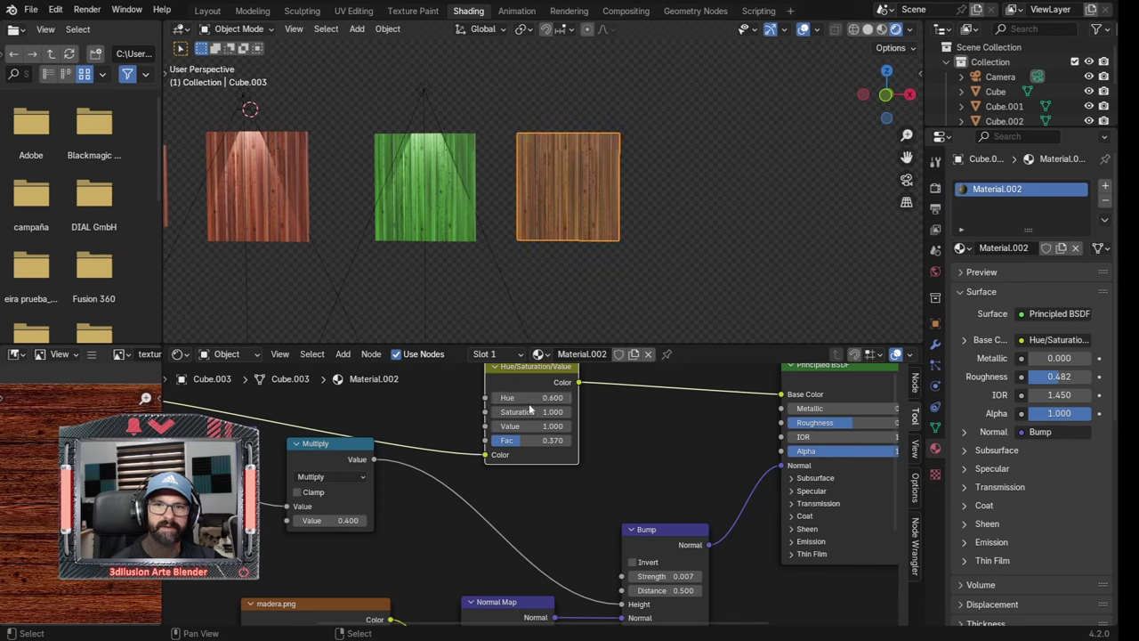
pyautogui.moveTo(531, 411)
pyautogui.mouseDown()
pyautogui.moveTo(503, 411)
pyautogui.moveTo(552, 411)
pyautogui.moveTo(560, 426)
pyautogui.mouseUp()
pyautogui.moveTo(588, 285); pyautogui.dragTo(571, 226, button='middle')
# Duplicate the golden plane as a teal copy and check each plane's material
pyautogui.hotkey('shift', 'd')
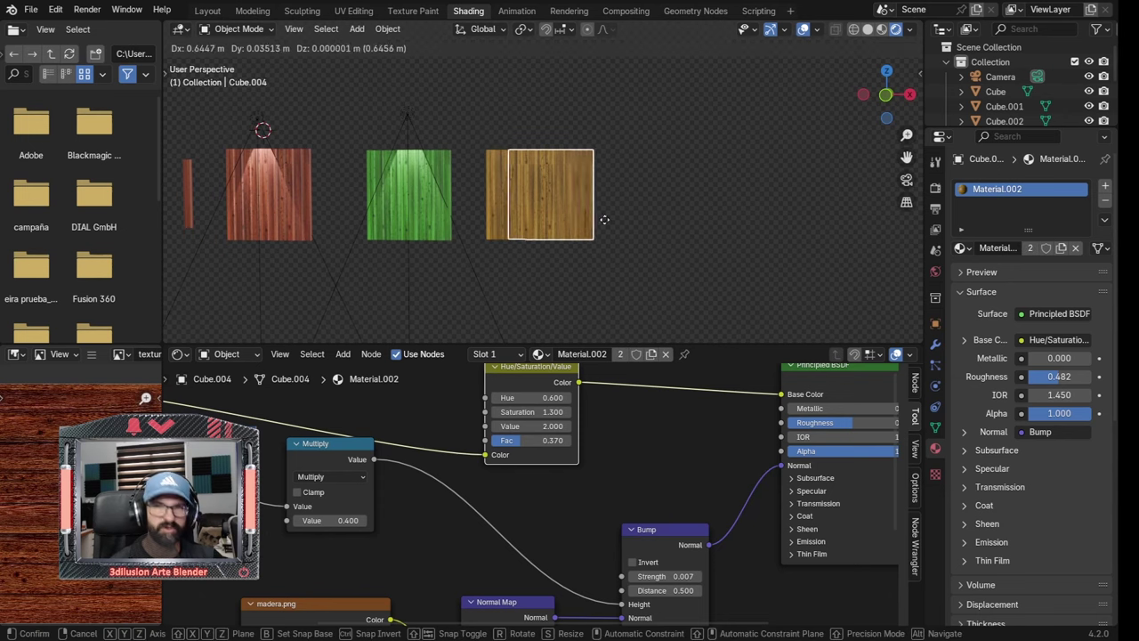
pyautogui.click(690, 225)
pyautogui.click(408, 215)
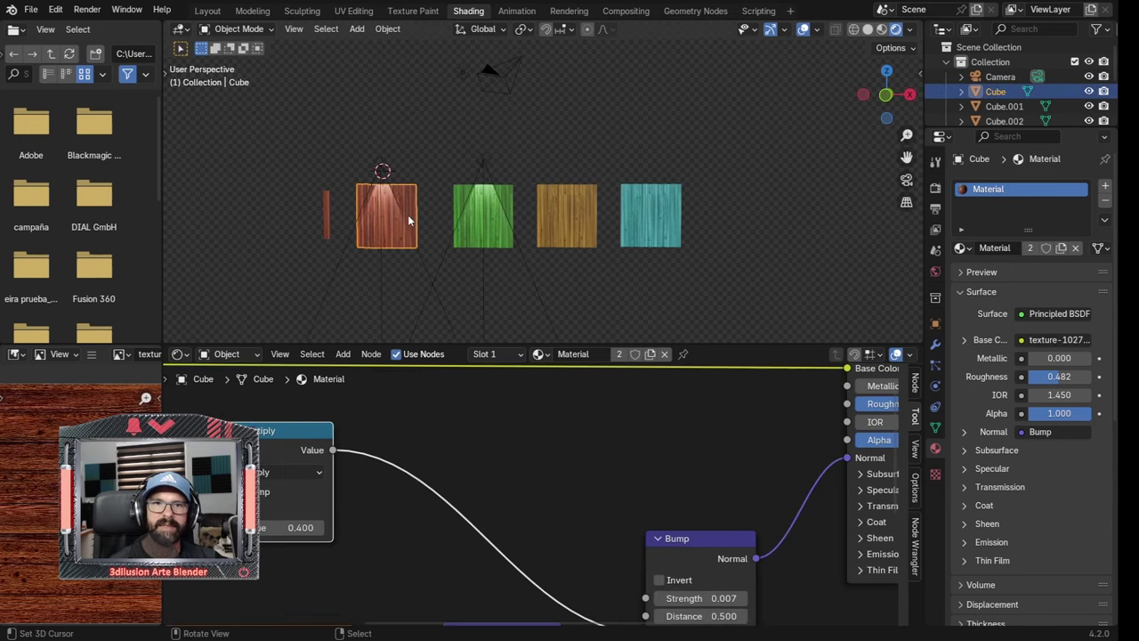
pyautogui.click(488, 219)
pyautogui.click(569, 223)
pyautogui.click(658, 234)
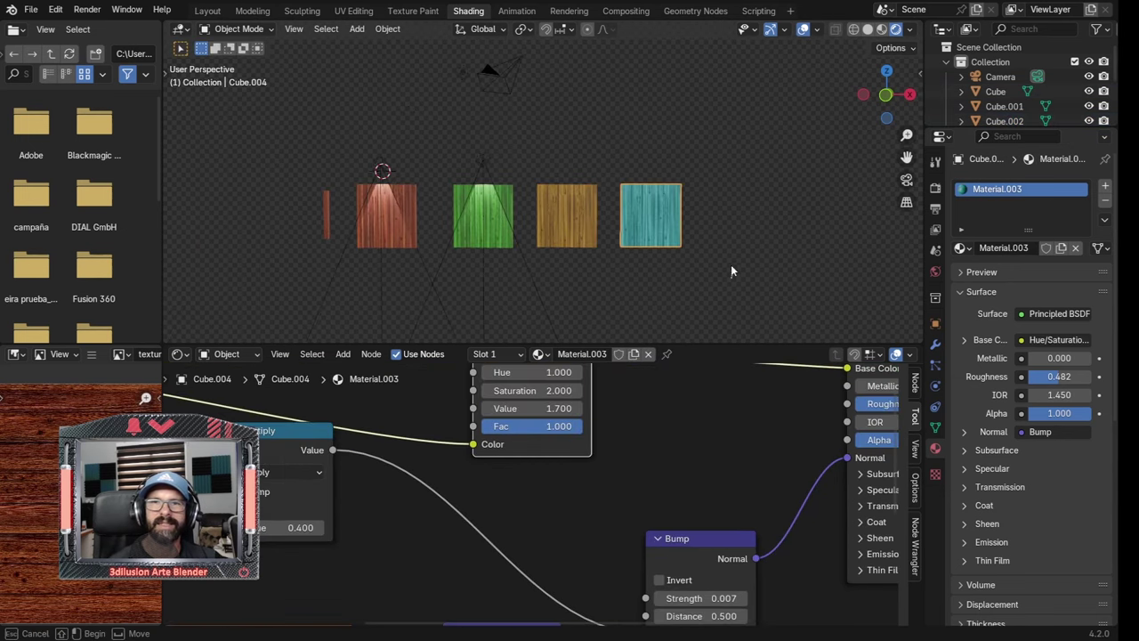
# Select the spotlight above the green plane and duplicate it for the golden board
pyautogui.moveTo(732, 270); pyautogui.dragTo(247, 196)
pyautogui.moveTo(559, 218); pyautogui.dragTo(563, 271, button='middle')
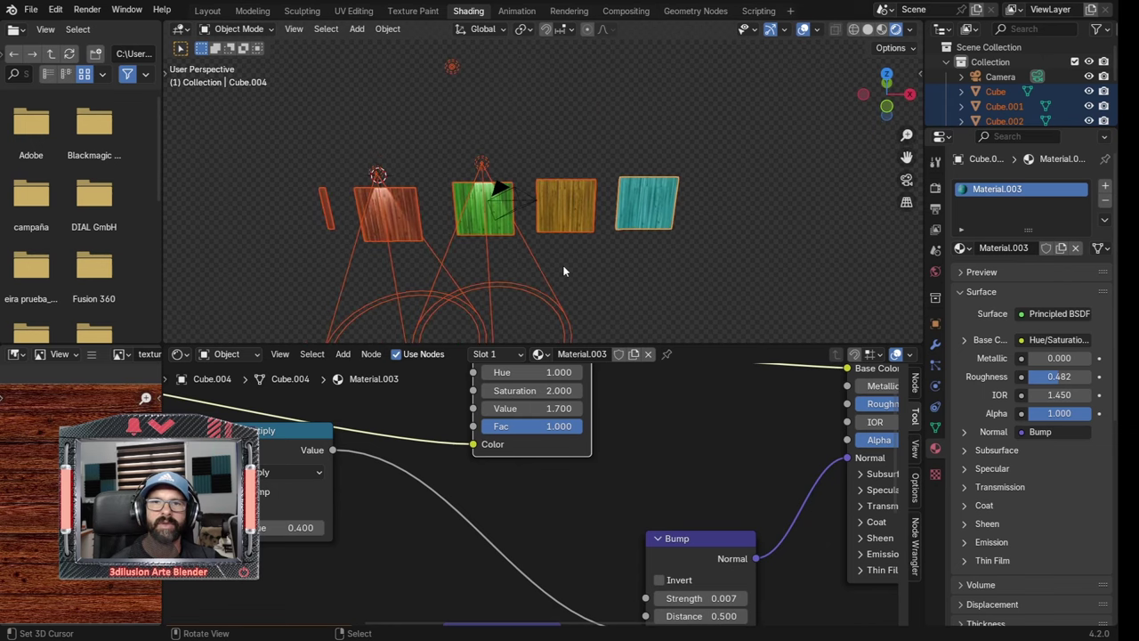
pyautogui.click(482, 165)
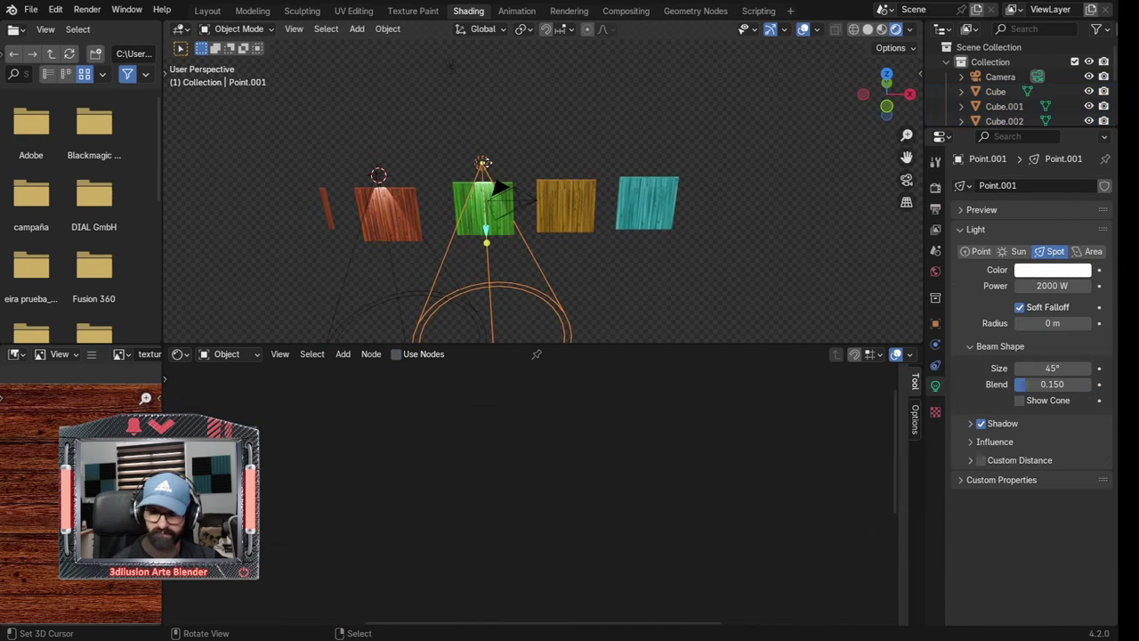
pyautogui.press('KP_1')
pyautogui.hotkey('shift', 'd')
# Place the copied spotlight over the golden board and another copy over the teal board
pyautogui.click(573, 151)
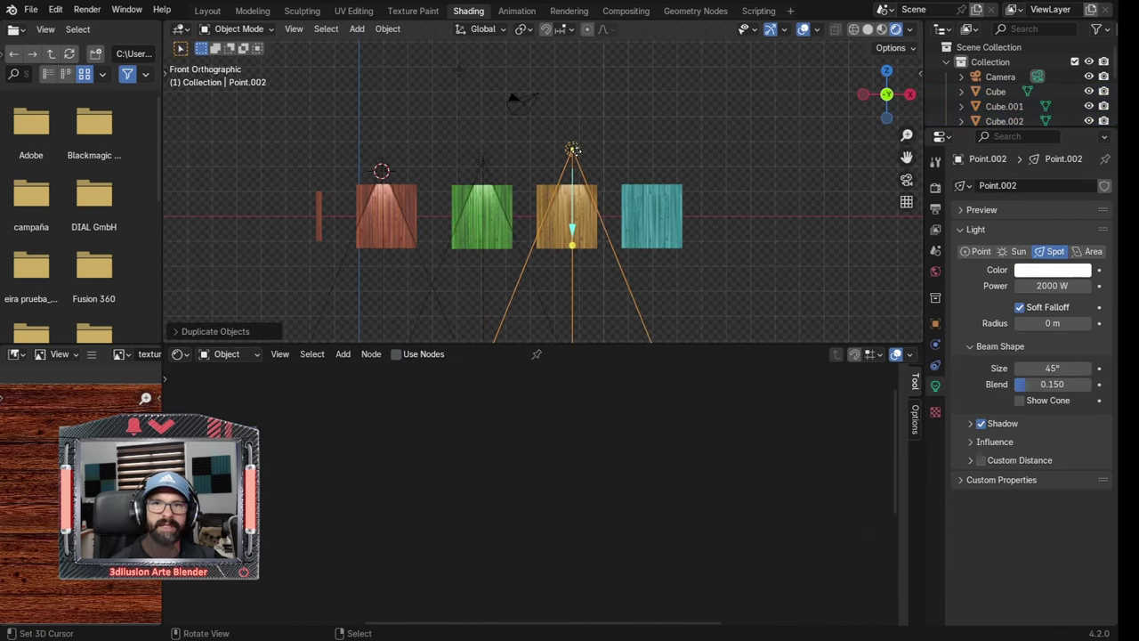
pyautogui.hotkey('shift', 'd')
pyautogui.click(652, 149)
pyautogui.scroll(4, 571, 250)
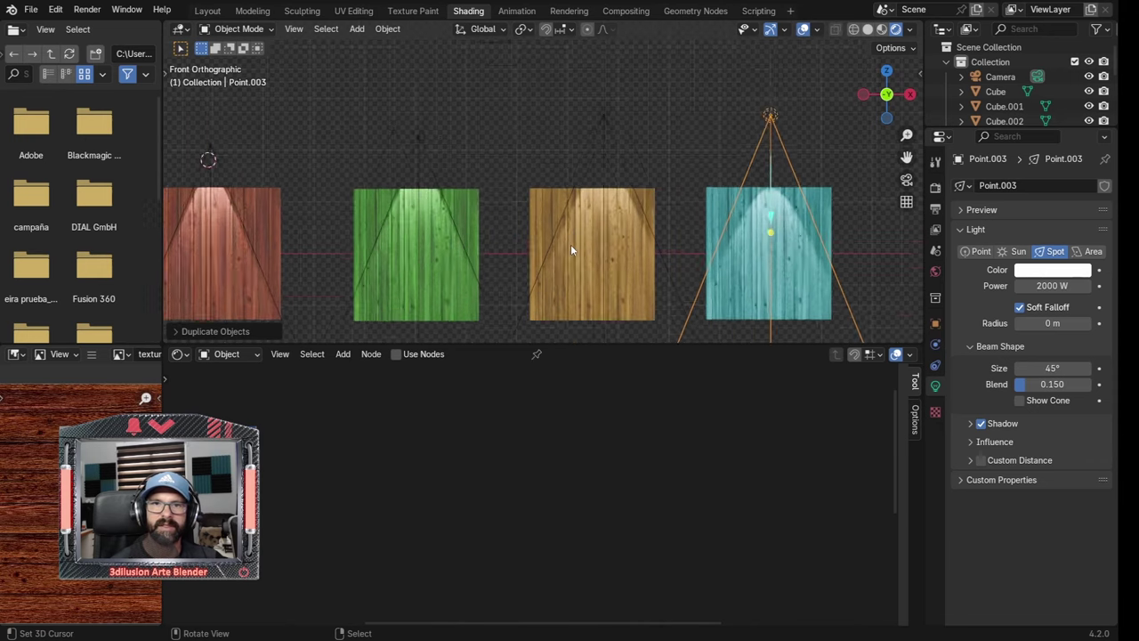
# Switch to the Layout workspace, select the red plank, and view the scene from top
pyautogui.click(207, 10)
pyautogui.scroll(-3, 502, 351)
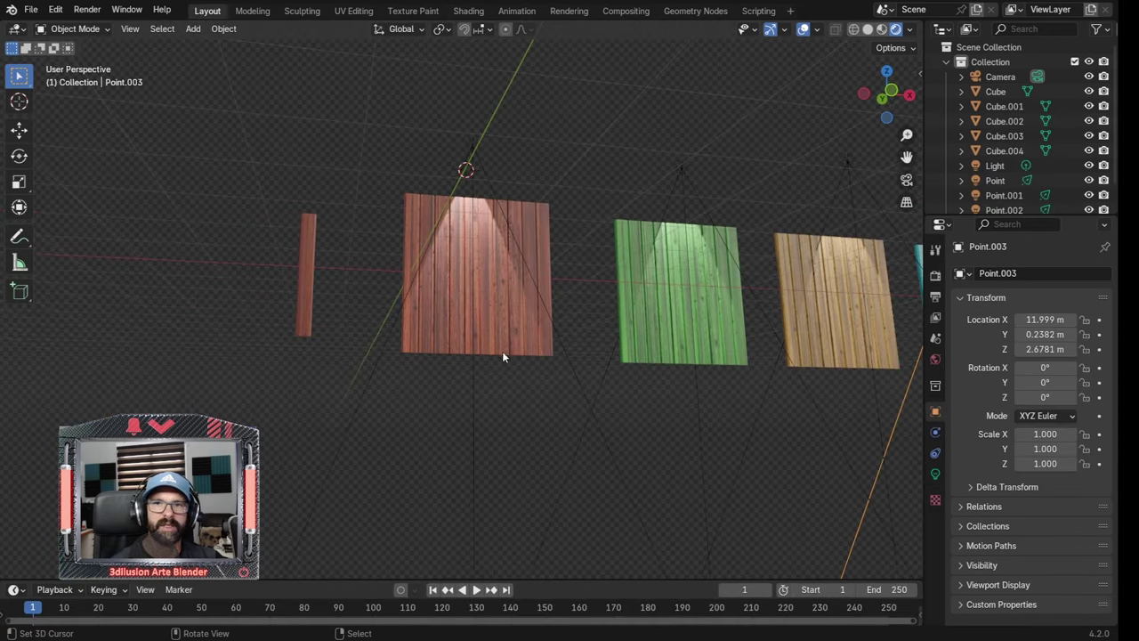
pyautogui.moveTo(503, 352)
pyautogui.mouseDown(button='middle')
pyautogui.moveTo(493, 369)
pyautogui.moveTo(517, 377)
pyautogui.moveTo(490, 389)
pyautogui.mouseUp(button='middle')
pyautogui.scroll(3, 516, 378)
pyautogui.scroll(1, 510, 388)
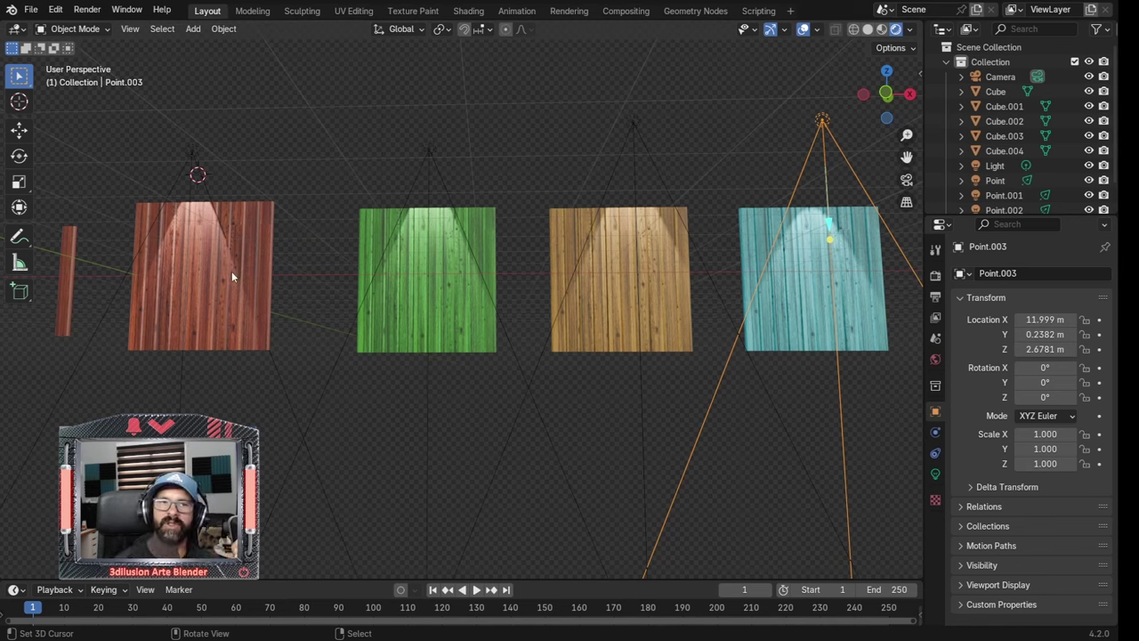
pyautogui.click(222, 297)
pyautogui.moveTo(242, 295); pyautogui.dragTo(463, 260, button='middle')
pyautogui.press('KP_7')
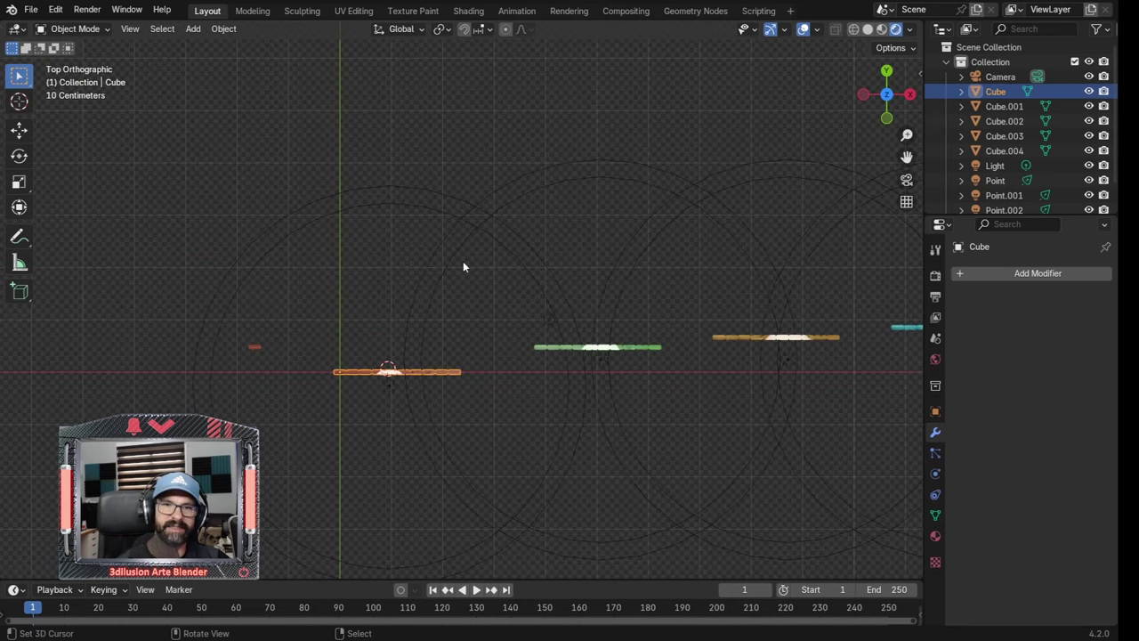
# Add a Bézier circle centred on the red plank, scale it about 2.2 times, then reselect the plank
pyautogui.hotkey('shift', 'a')
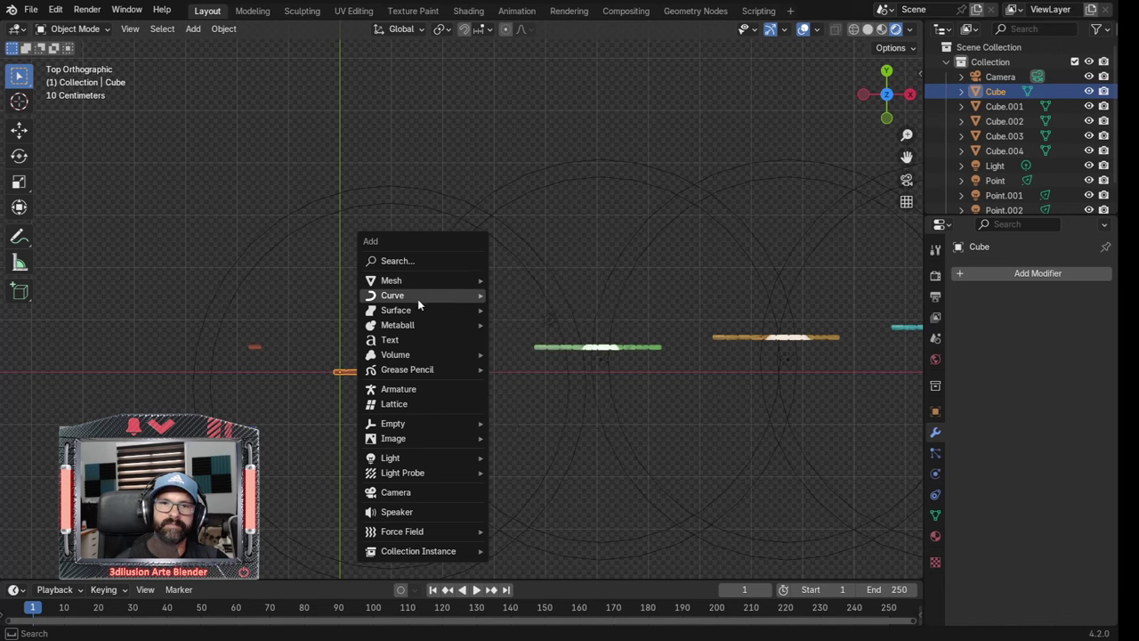
pyautogui.moveTo(392, 294)
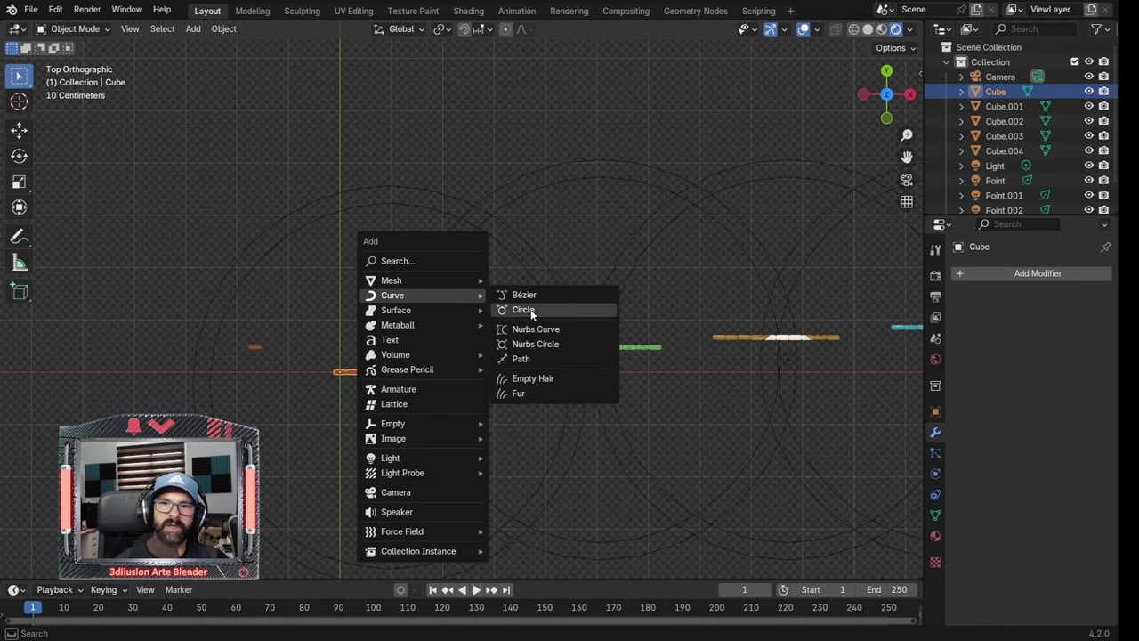
pyautogui.click(531, 312)
pyautogui.scroll(1, 495, 392)
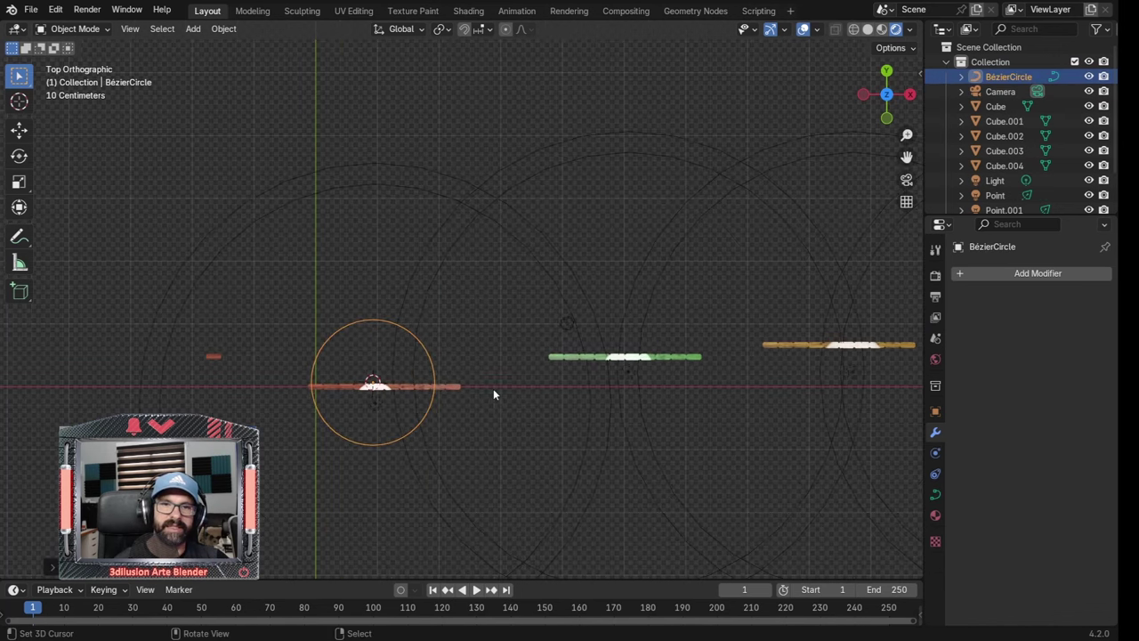
pyautogui.press('s')
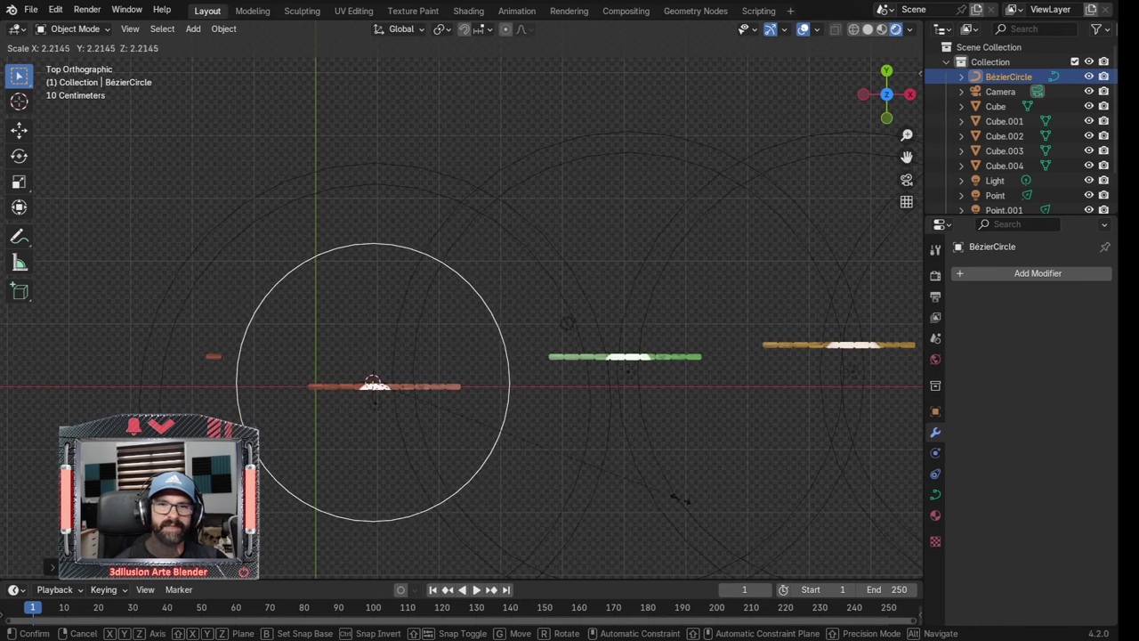
pyautogui.click(555, 496)
pyautogui.moveTo(555, 497)
pyautogui.mouseDown(button='middle')
pyautogui.moveTo(530, 430)
pyautogui.moveTo(460, 330)
pyautogui.mouseUp(button='middle')
pyautogui.click(458, 320)
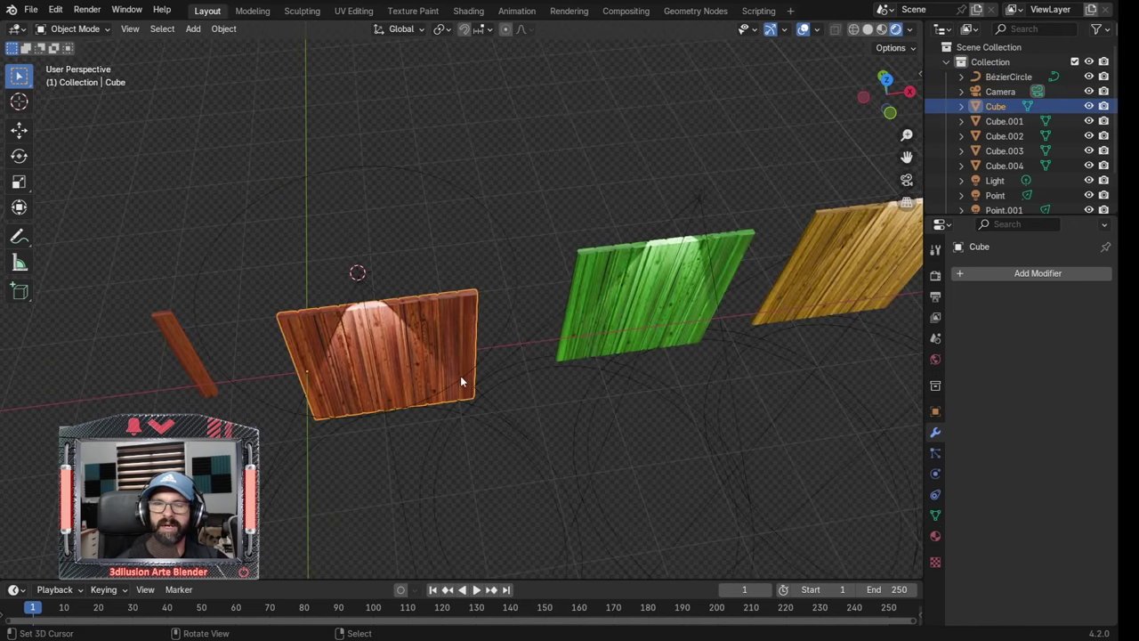
pyautogui.moveTo(410, 404); pyautogui.dragTo(416, 389, button='middle')
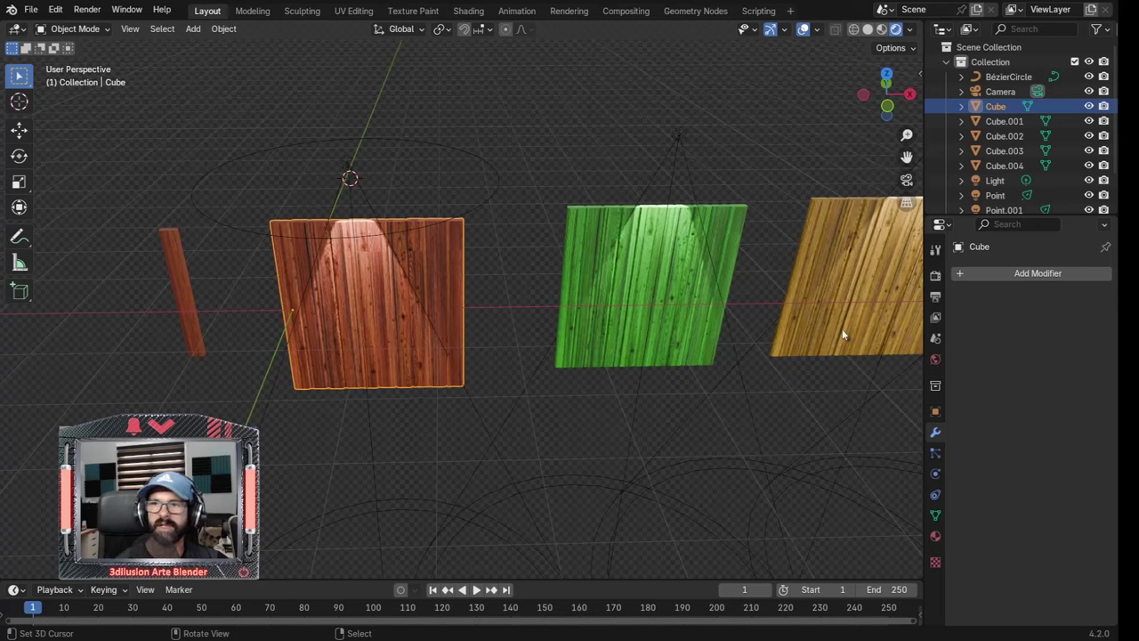
# Add a Curve modifier to the red plank with BézierCircle as its Curve Object
pyautogui.click(1039, 274)
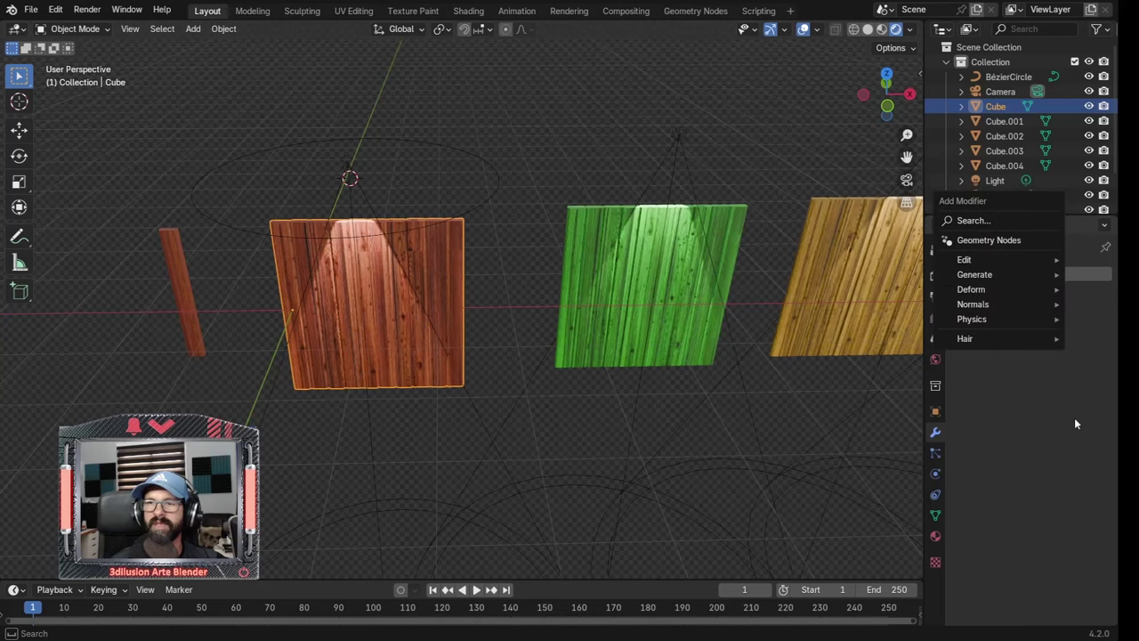
pyautogui.click(971, 278)
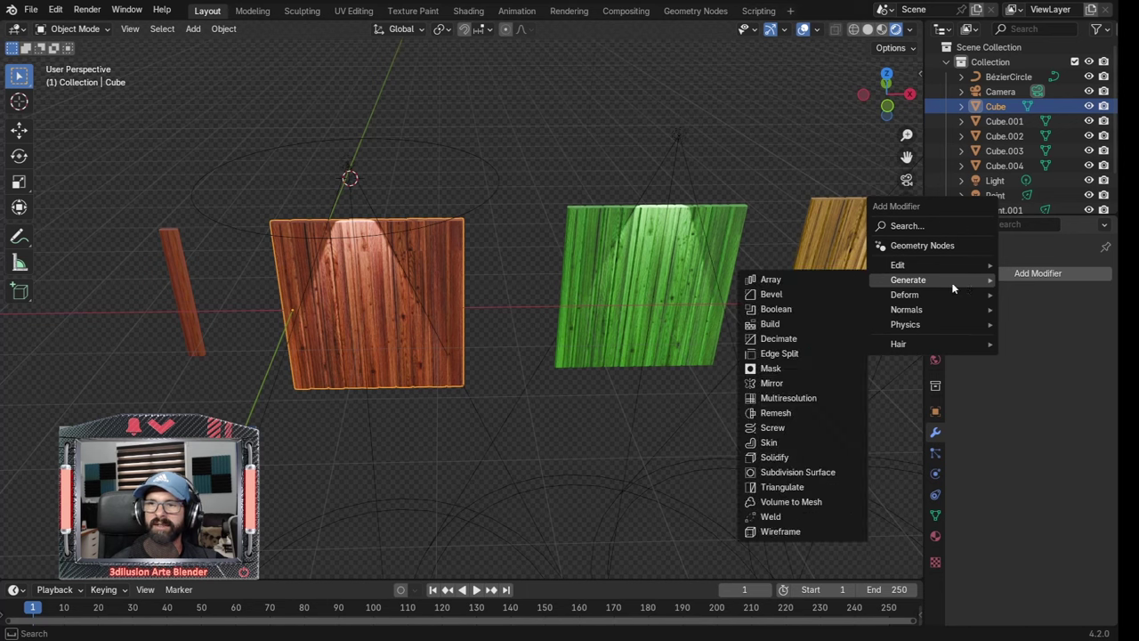
pyautogui.moveTo(971, 289)
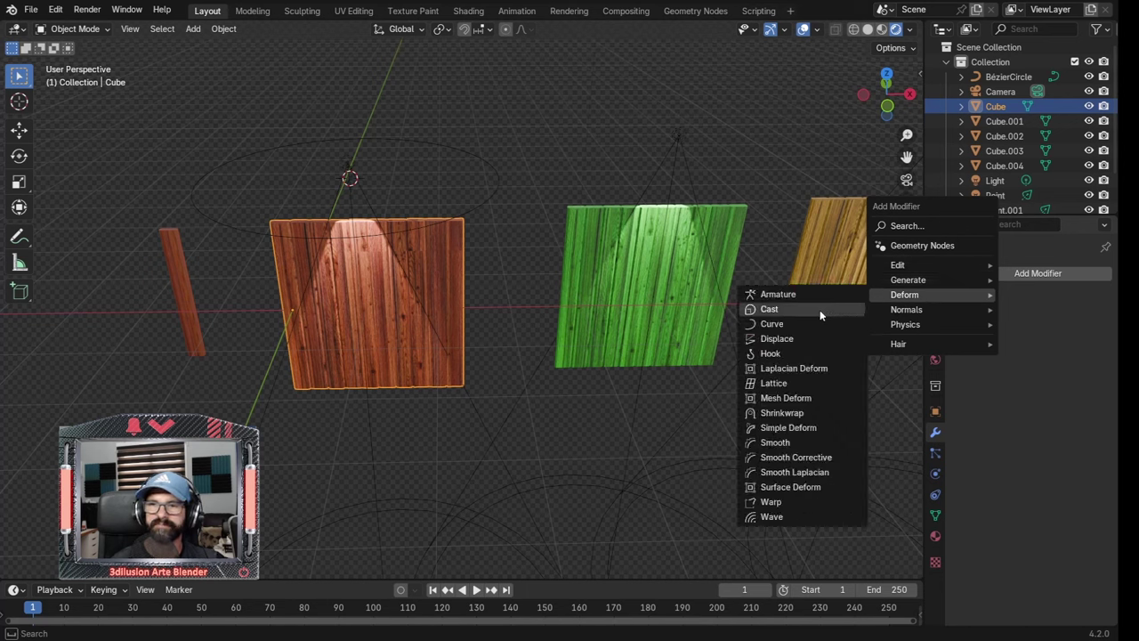
pyautogui.click(767, 323)
pyautogui.click(1084, 319)
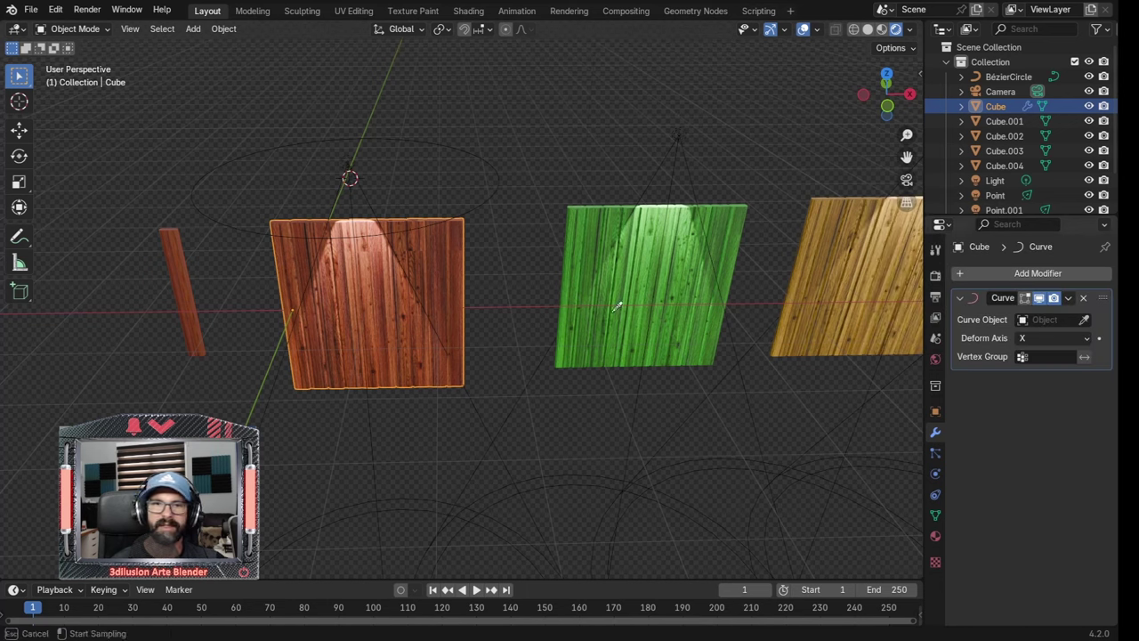
pyautogui.click(492, 207)
pyautogui.moveTo(557, 320)
pyautogui.mouseDown(button='middle')
pyautogui.moveTo(501, 342)
pyautogui.moveTo(529, 320)
pyautogui.mouseUp(button='middle')
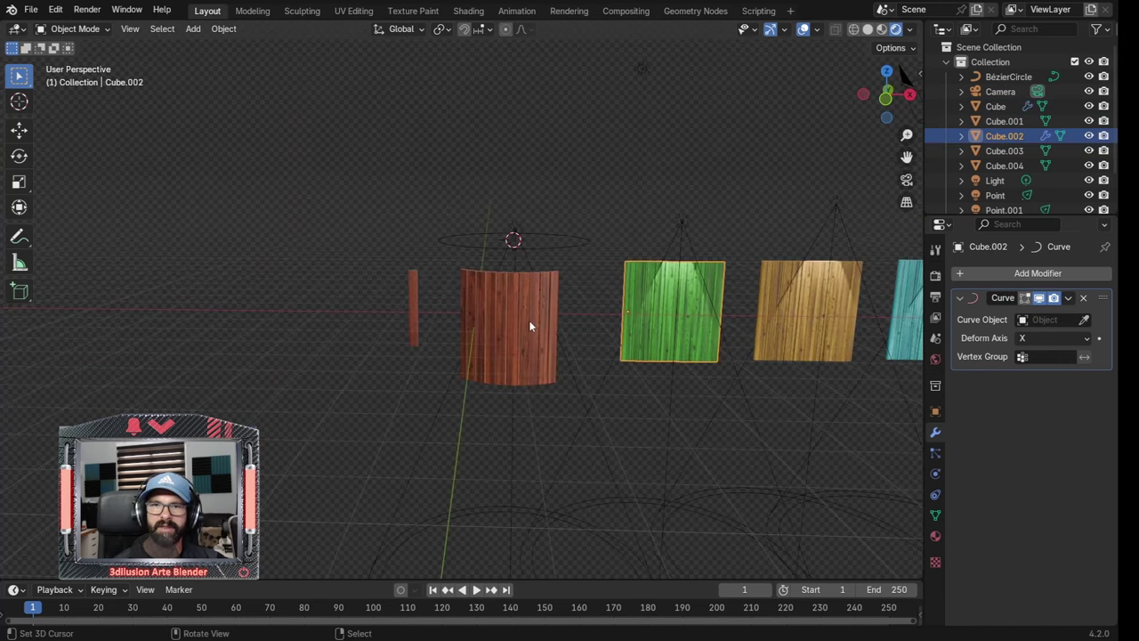
pyautogui.click(529, 319)
# Add an Array modifier above the Curve modifier and raise Count to 5 to close the ring
pyautogui.click(1064, 273)
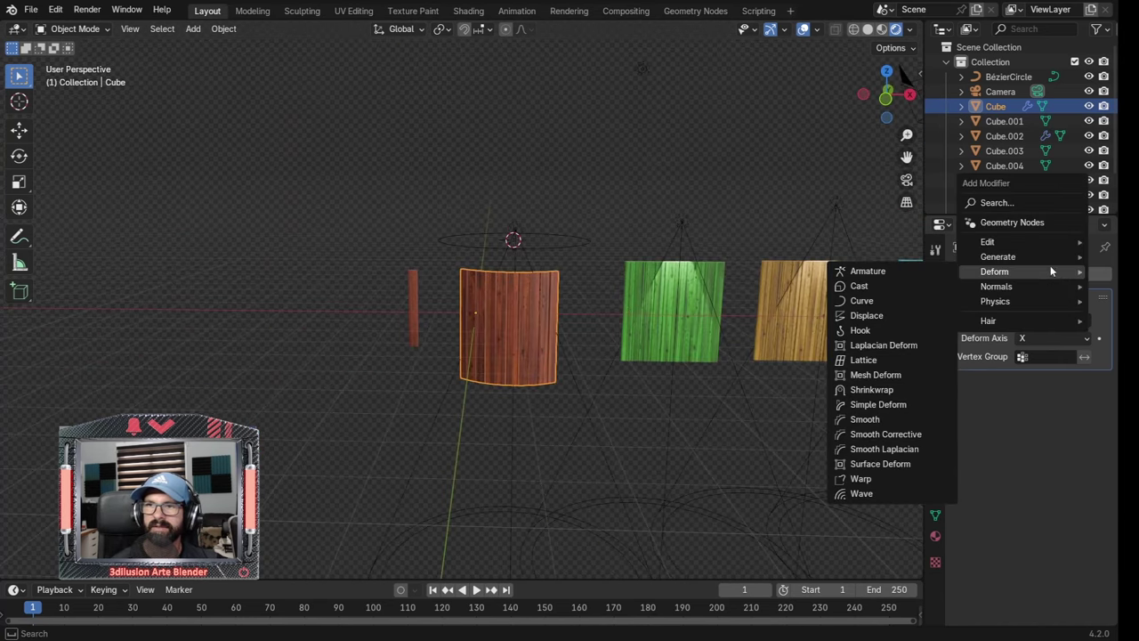
pyautogui.moveTo(998, 257)
pyautogui.click(878, 258)
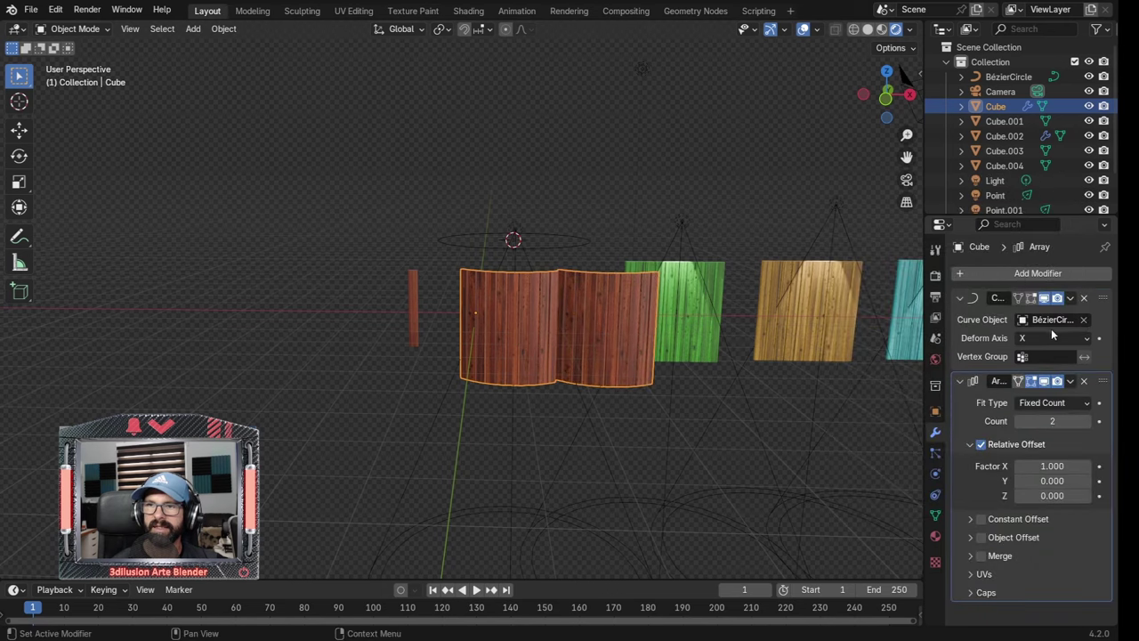
pyautogui.moveTo(1102, 382); pyautogui.dragTo(1102, 300)
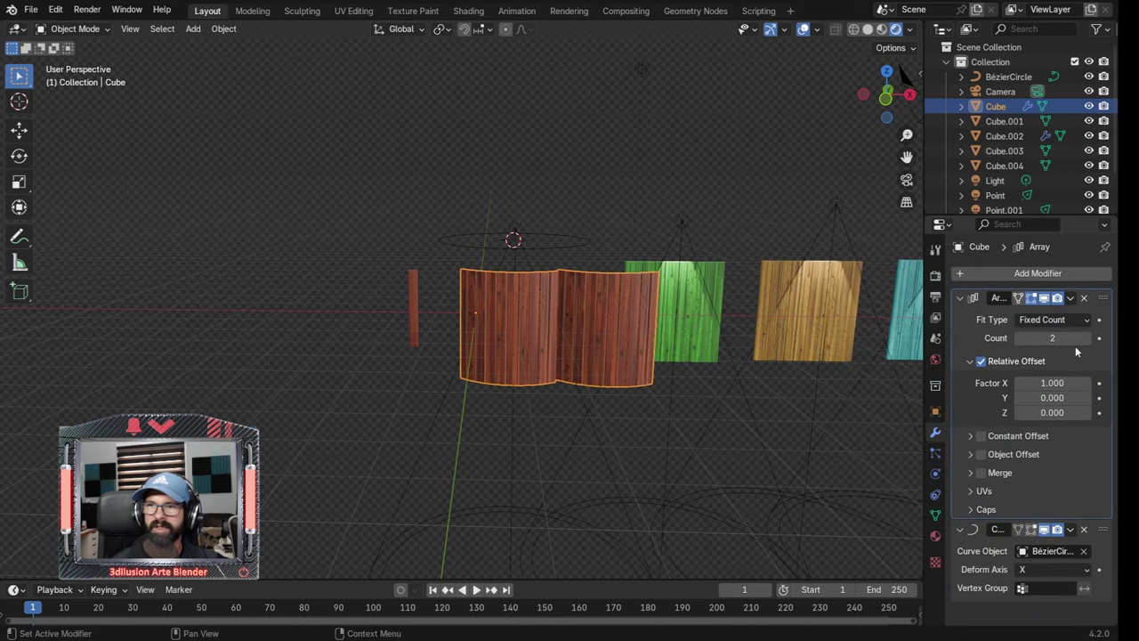
pyautogui.moveTo(727, 366); pyautogui.dragTo(835, 376, button='middle')
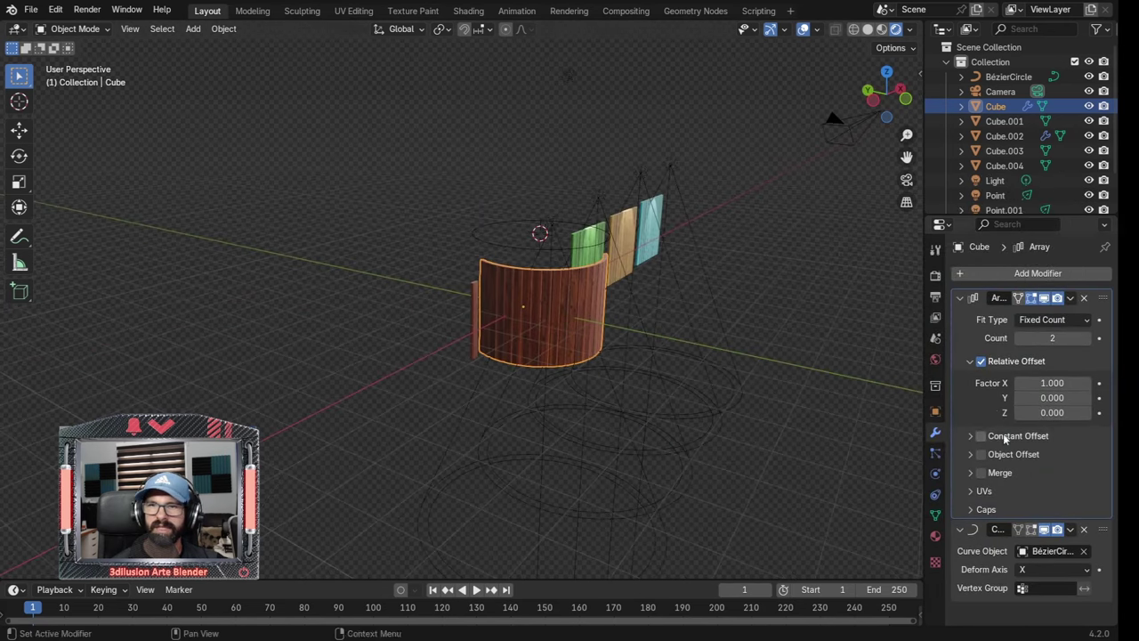
pyautogui.moveTo(1051, 338); pyautogui.dragTo(1063, 338)
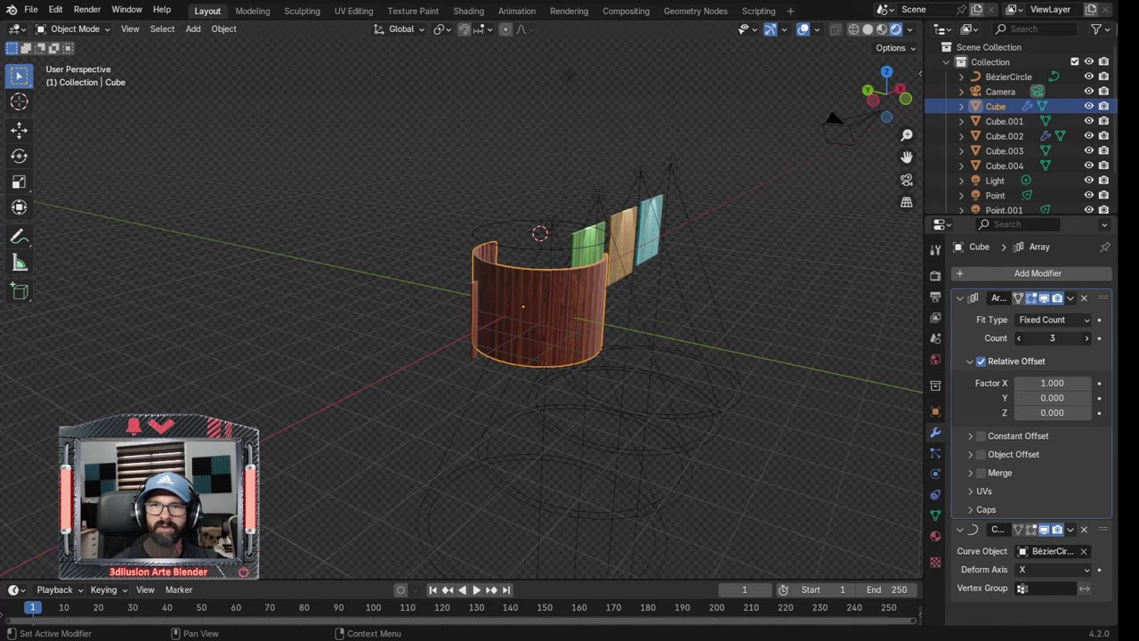
pyautogui.moveTo(642, 364)
pyautogui.mouseDown(button='middle')
pyautogui.moveTo(539, 437)
pyautogui.moveTo(539, 352)
pyautogui.mouseUp(button='middle')
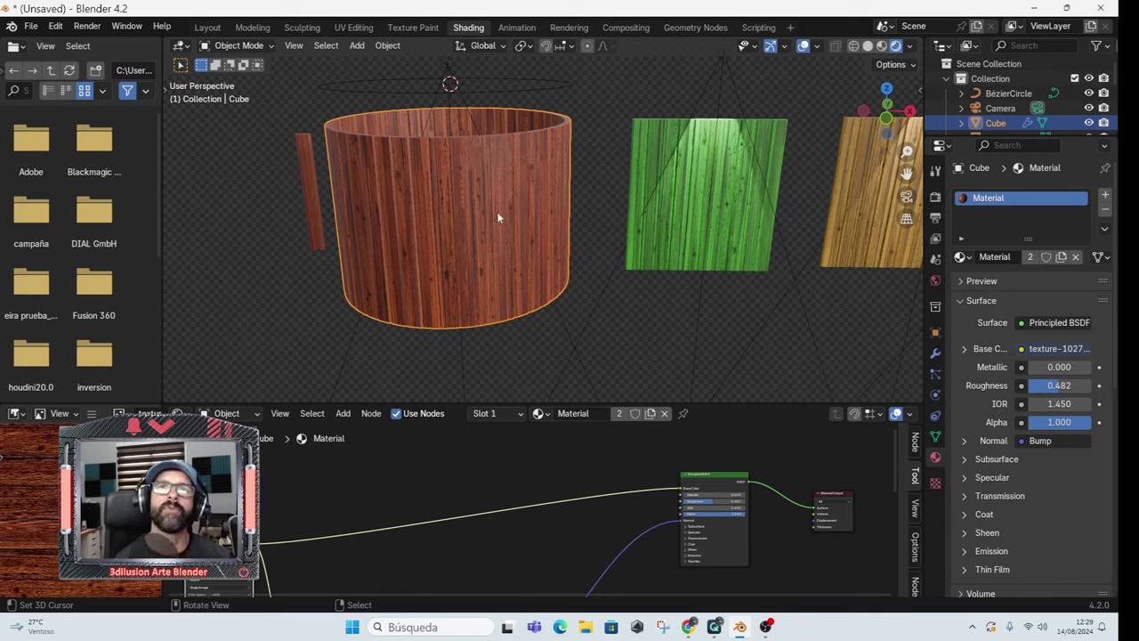
# Unlink the wood image from Base Color, leaving the cylinder white, and move the Principled BSDF node aside
pyautogui.scroll(-2, 496, 212)
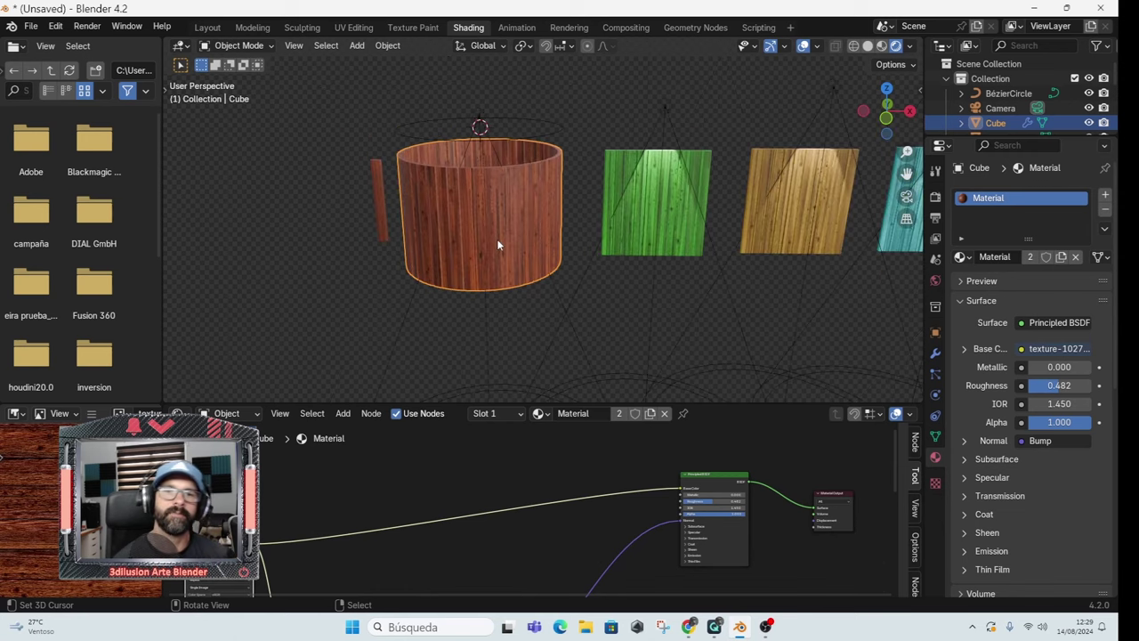
pyautogui.scroll(-2, 497, 239)
pyautogui.scroll(-1, 561, 234)
pyautogui.moveTo(566, 236); pyautogui.dragTo(527, 218, button='middle')
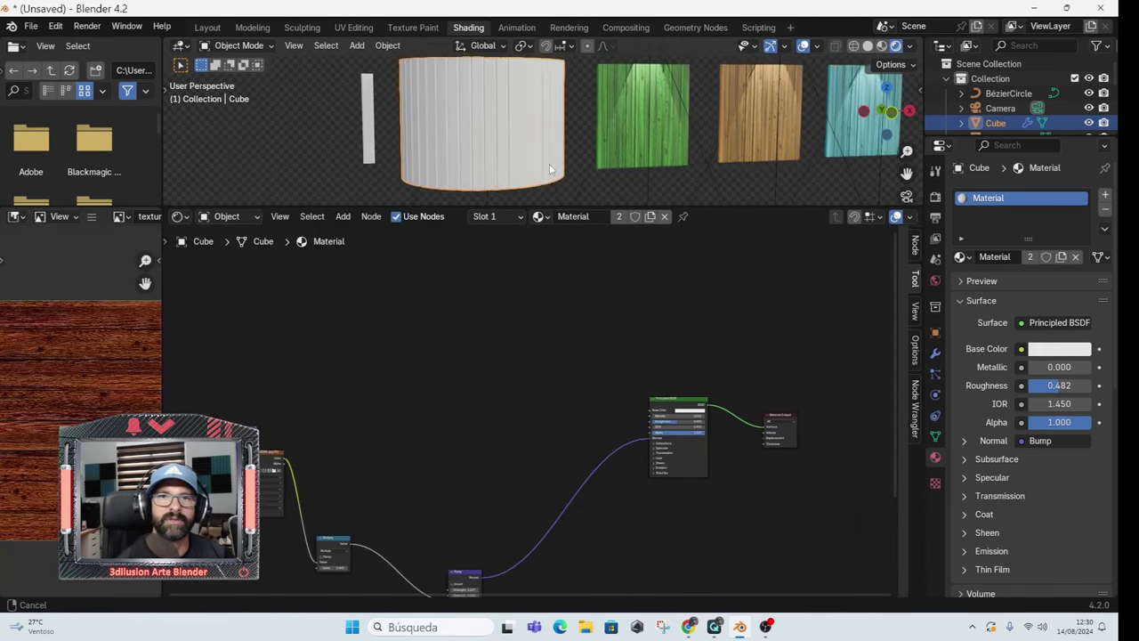
pyautogui.scroll(2, 575, 353)
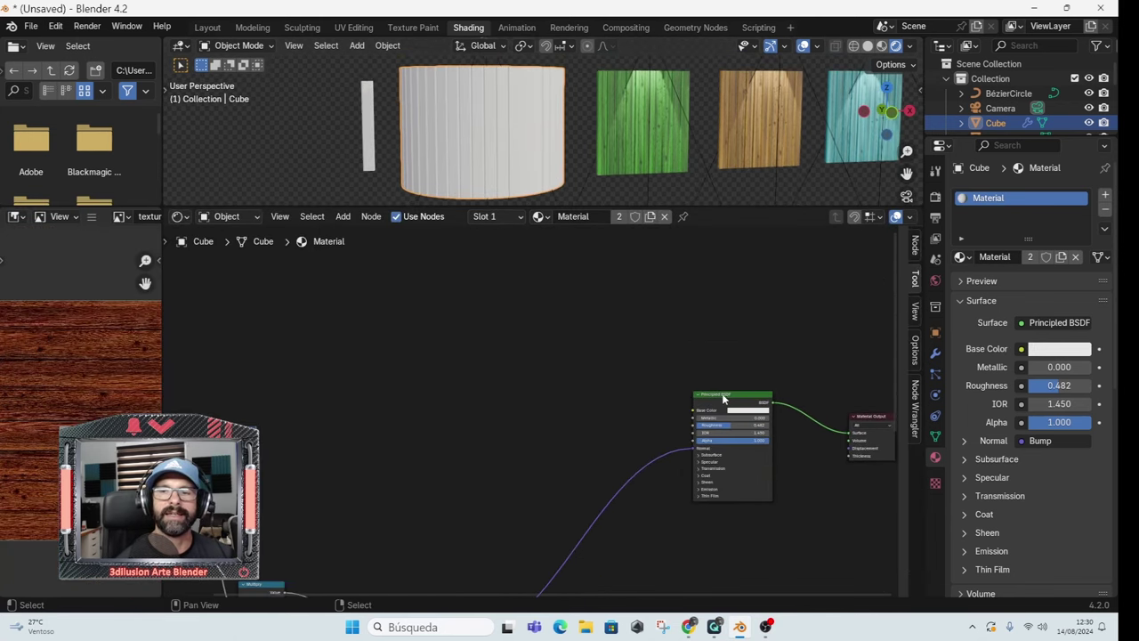
pyautogui.moveTo(727, 399); pyautogui.dragTo(646, 363)
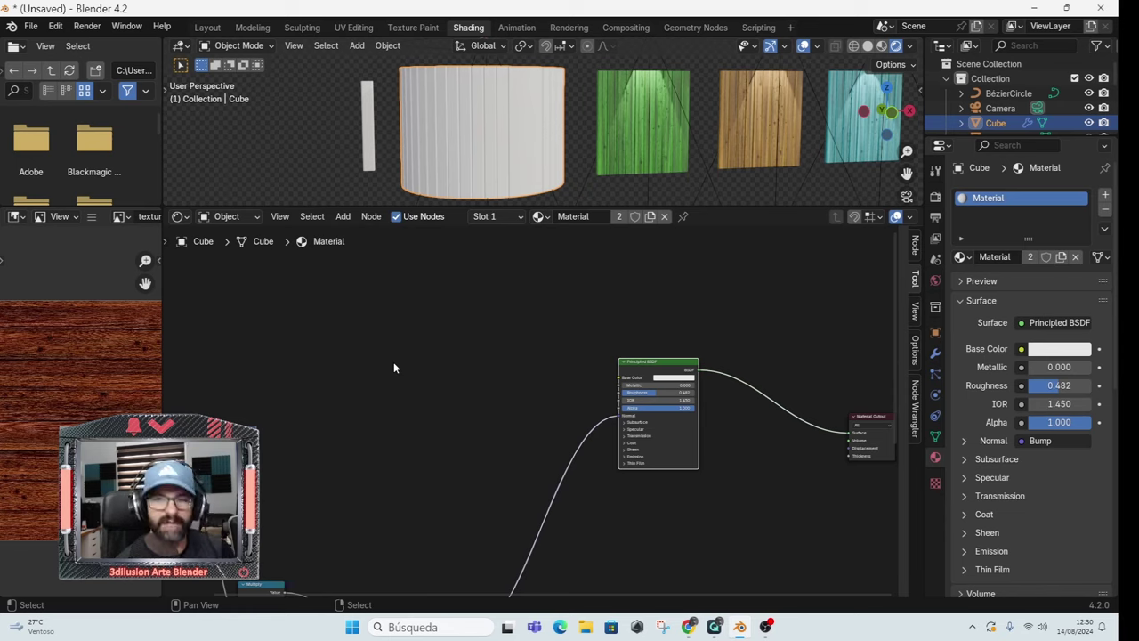
# Place a Color Ramp node left of the shader and connect its Color to Principled BSDF Base Color
pyautogui.hotkey('shift', 'a')
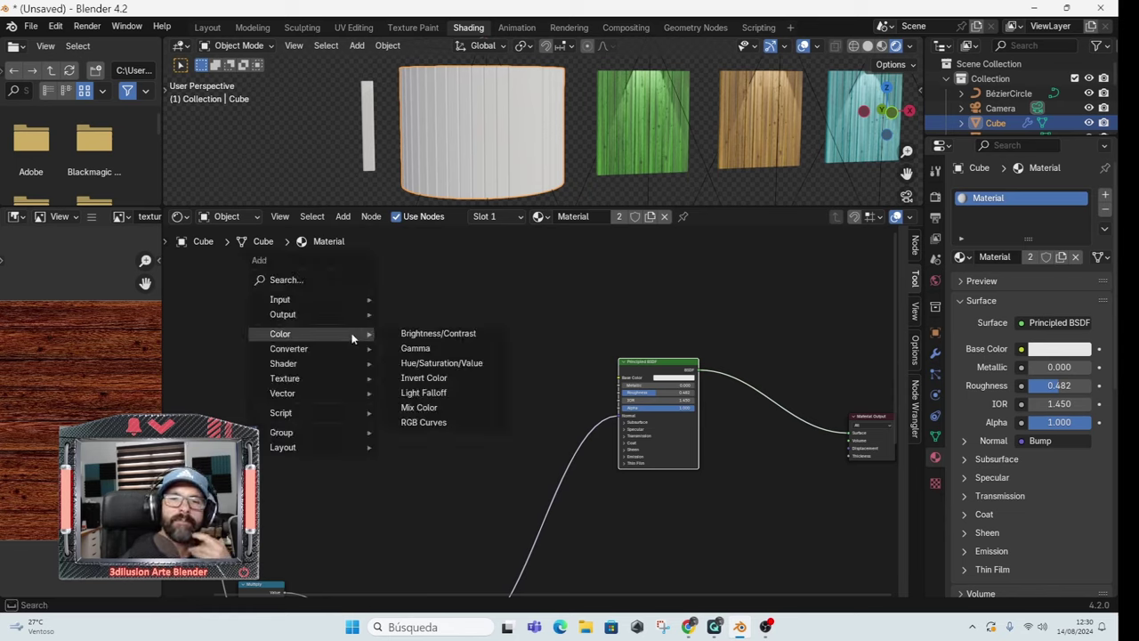
pyautogui.click(418, 363)
pyautogui.click(416, 341)
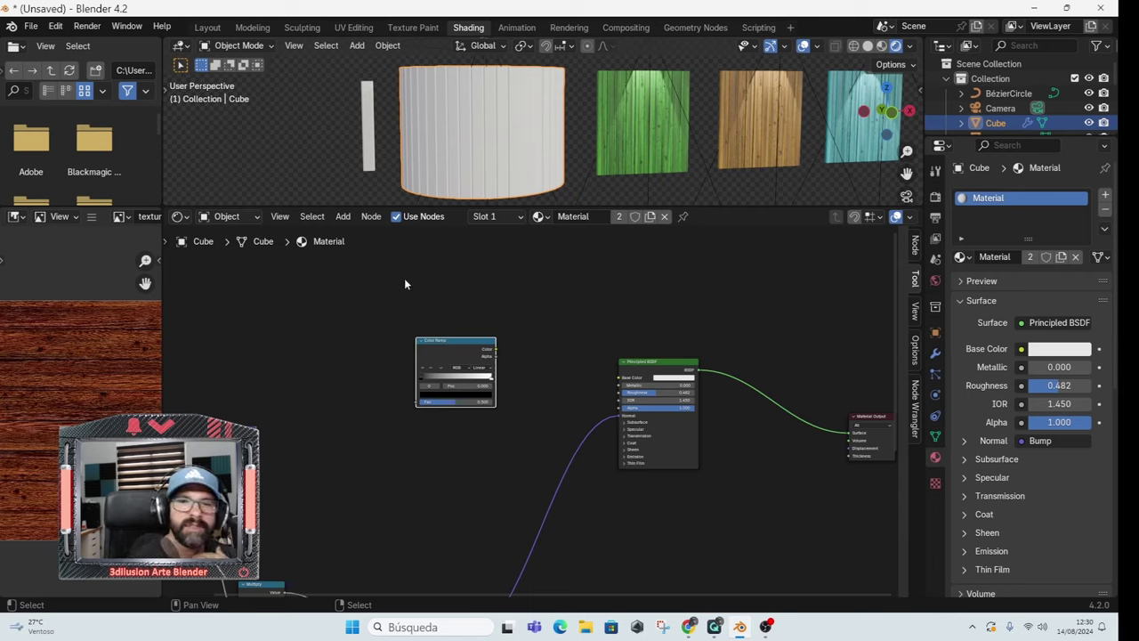
pyautogui.scroll(1, 489, 400)
pyautogui.scroll(1, 489, 400)
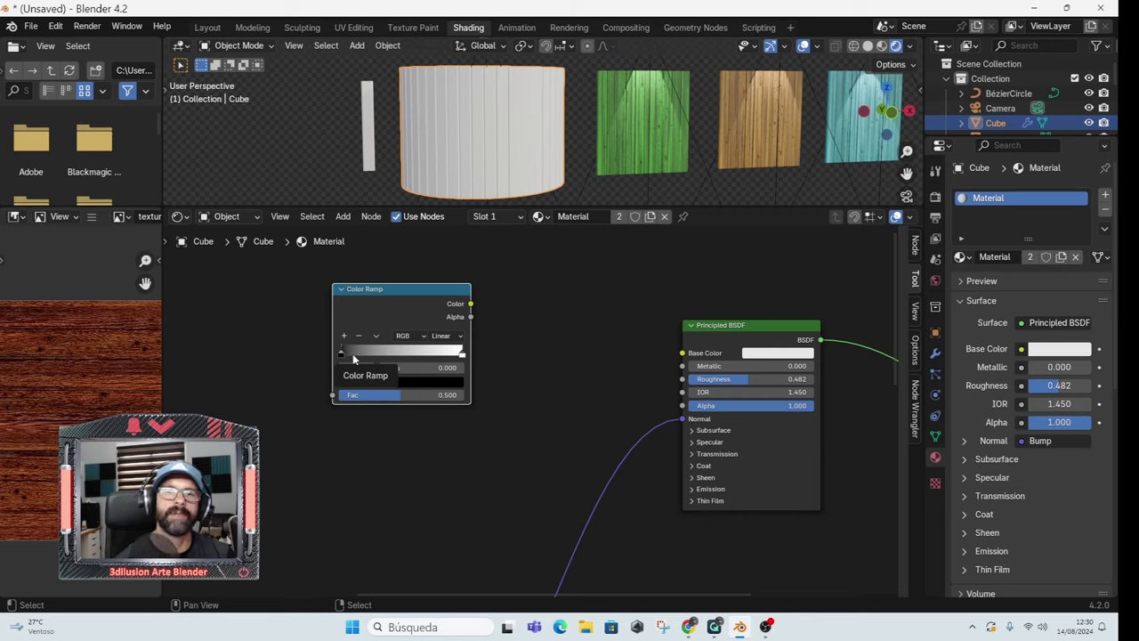
pyautogui.moveTo(470, 303); pyautogui.dragTo(607, 344)
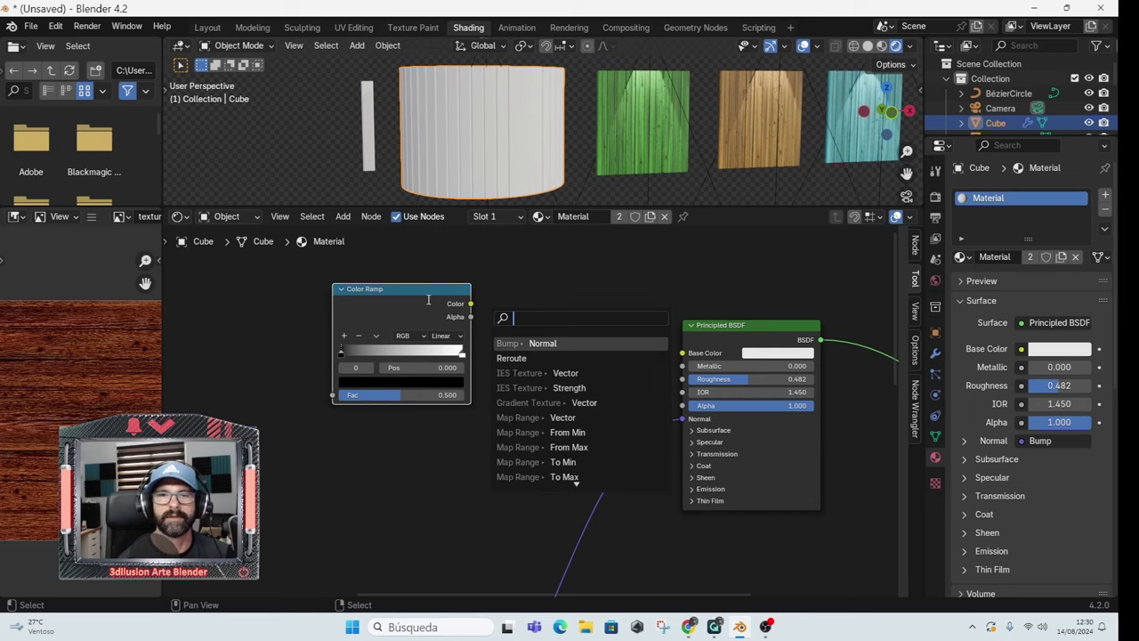
pyautogui.moveTo(470, 304); pyautogui.dragTo(681, 352)
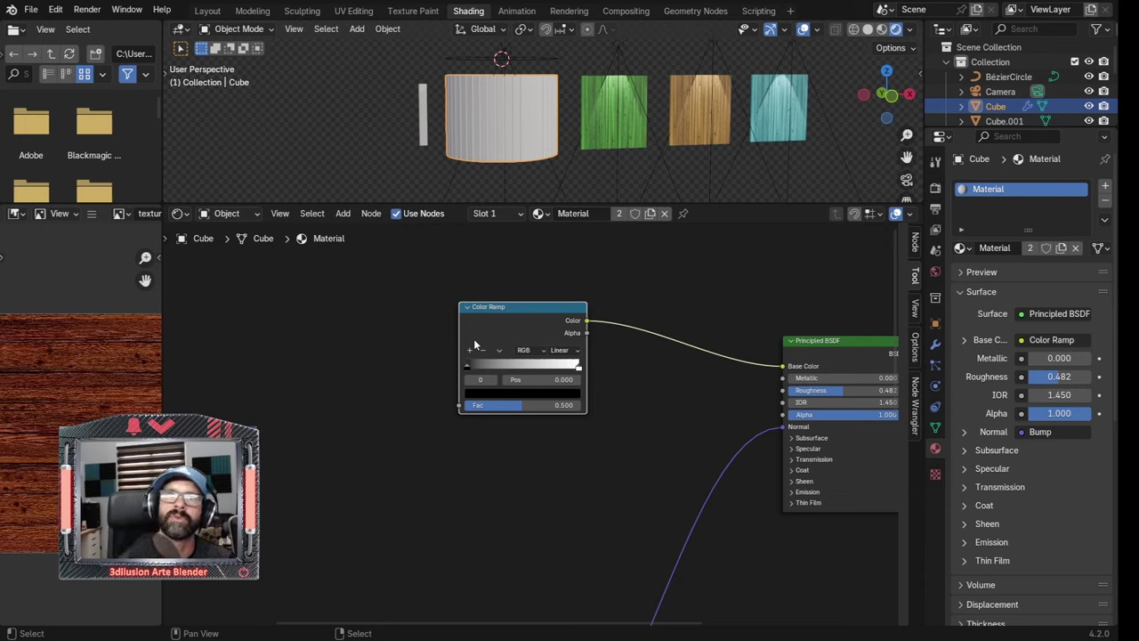
# Add a Texture Coordinate node and link its Generated output to the Color Ramp Fac
pyautogui.hotkey('shift', 'a')
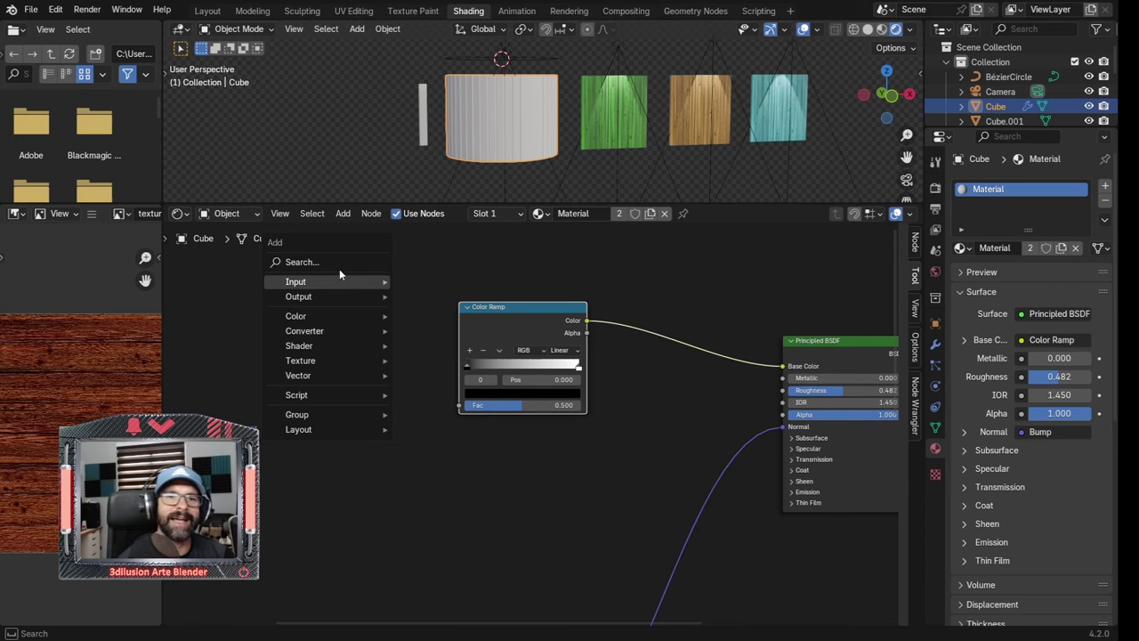
pyautogui.click(339, 265)
pyautogui.write('texte')
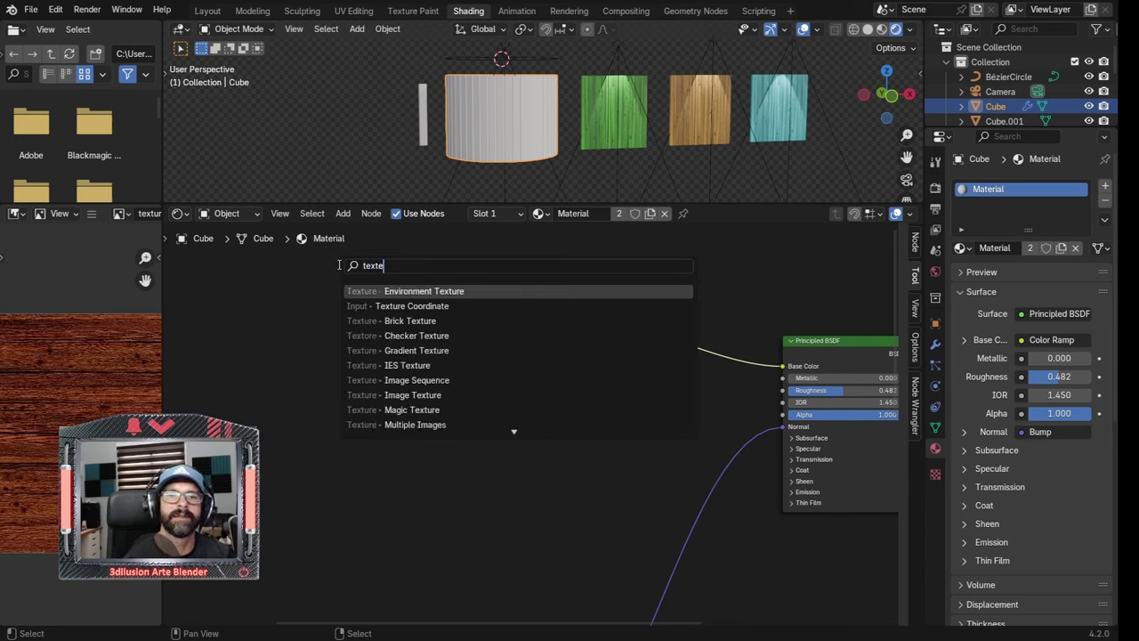
pyautogui.press('BackSpace')
pyautogui.write('ure coo')
pyautogui.press('Return')
pyautogui.click(335, 341)
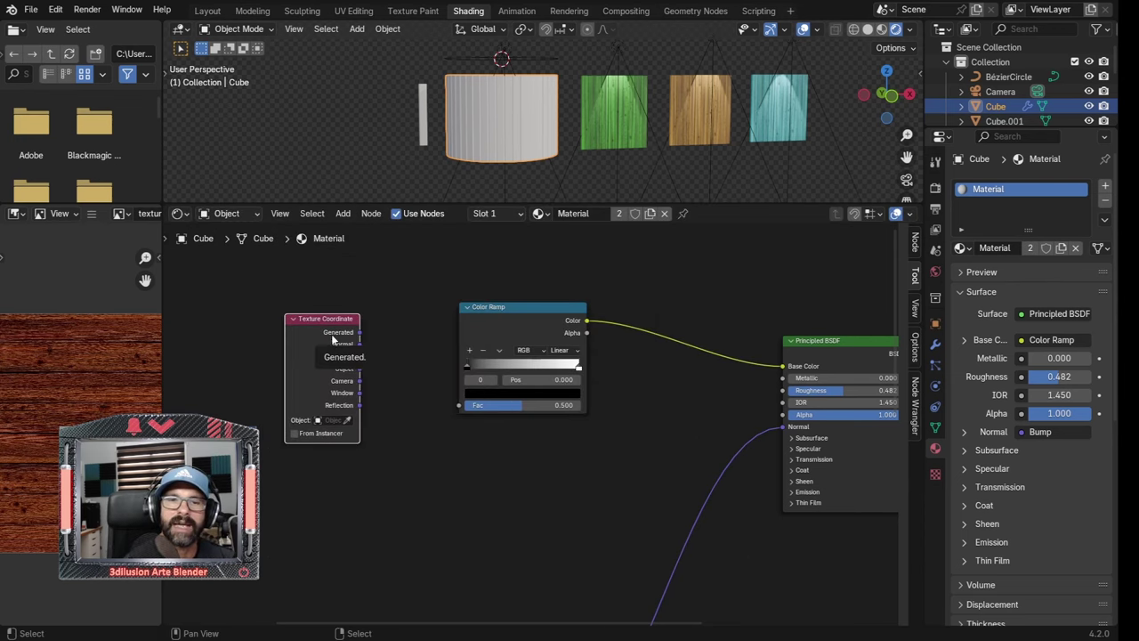
pyautogui.scroll(-1, 351, 361)
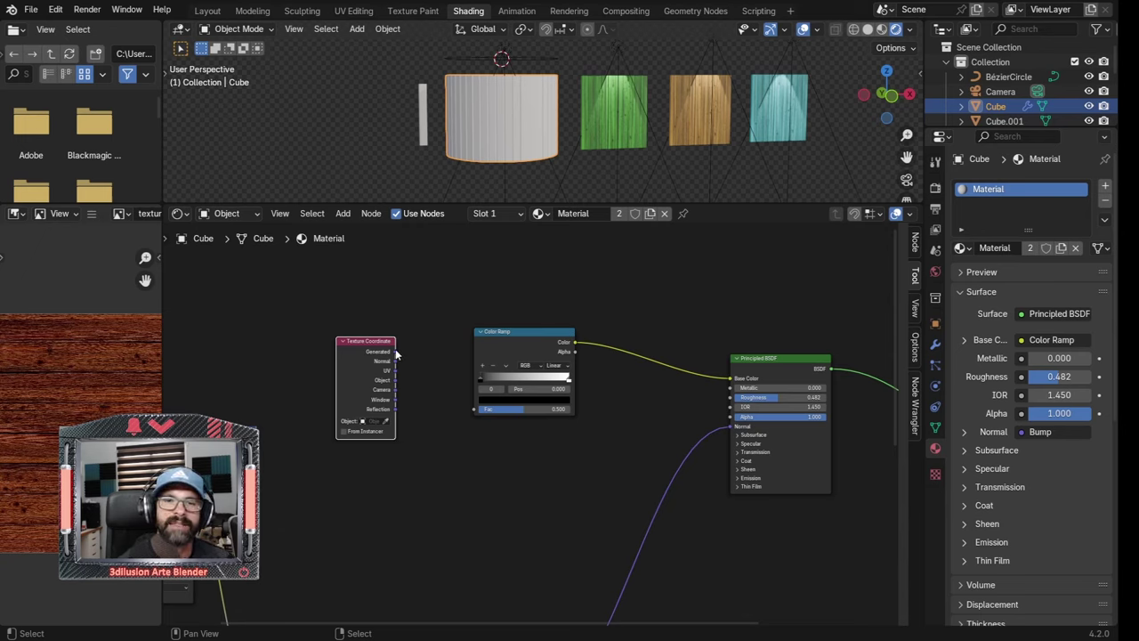
pyautogui.moveTo(396, 353); pyautogui.dragTo(473, 409)
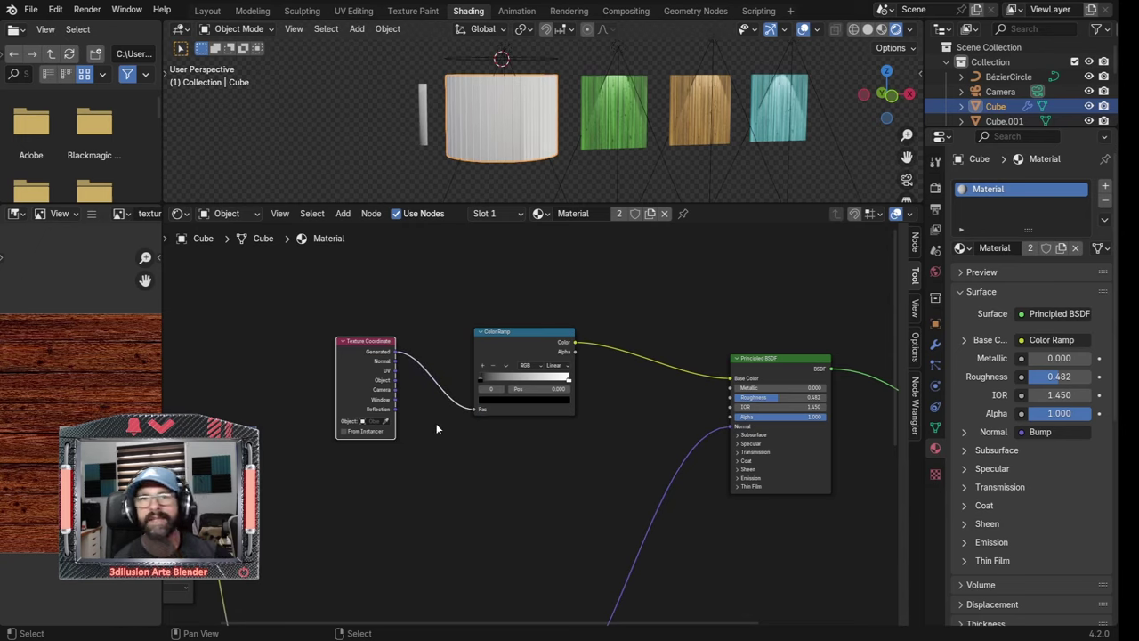
pyautogui.moveTo(359, 343); pyautogui.dragTo(294, 343)
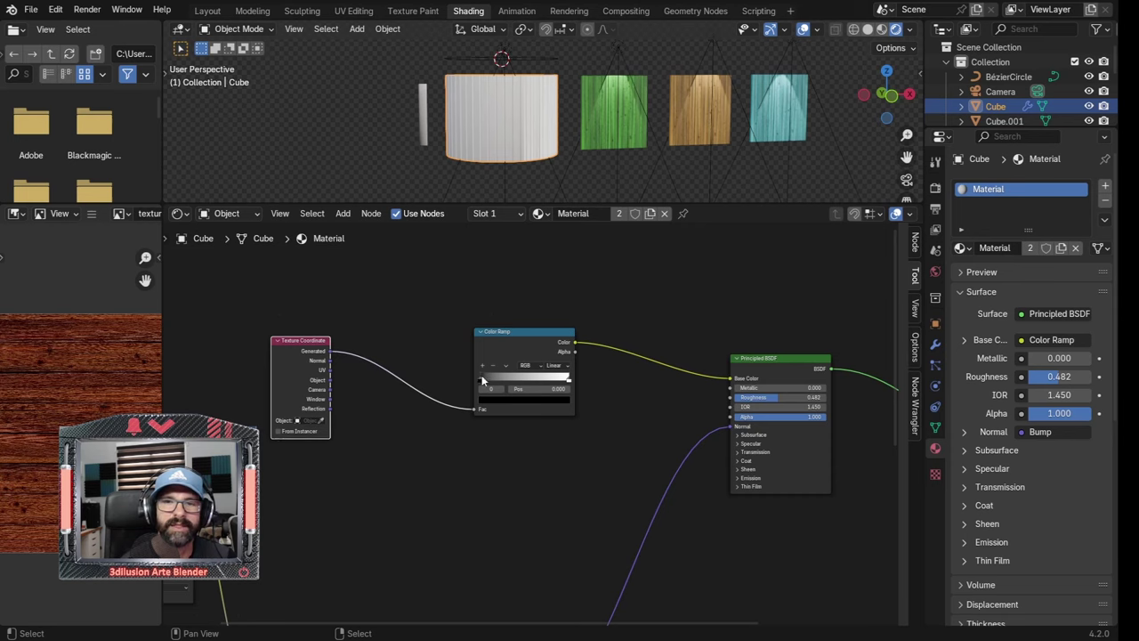
# Set the Color Ramp to B-Spline interpolation with its black stop at 0.200
pyautogui.moveTo(484, 380)
pyautogui.mouseDown()
pyautogui.moveTo(570, 381)
pyautogui.moveTo(527, 381)
pyautogui.mouseUp()
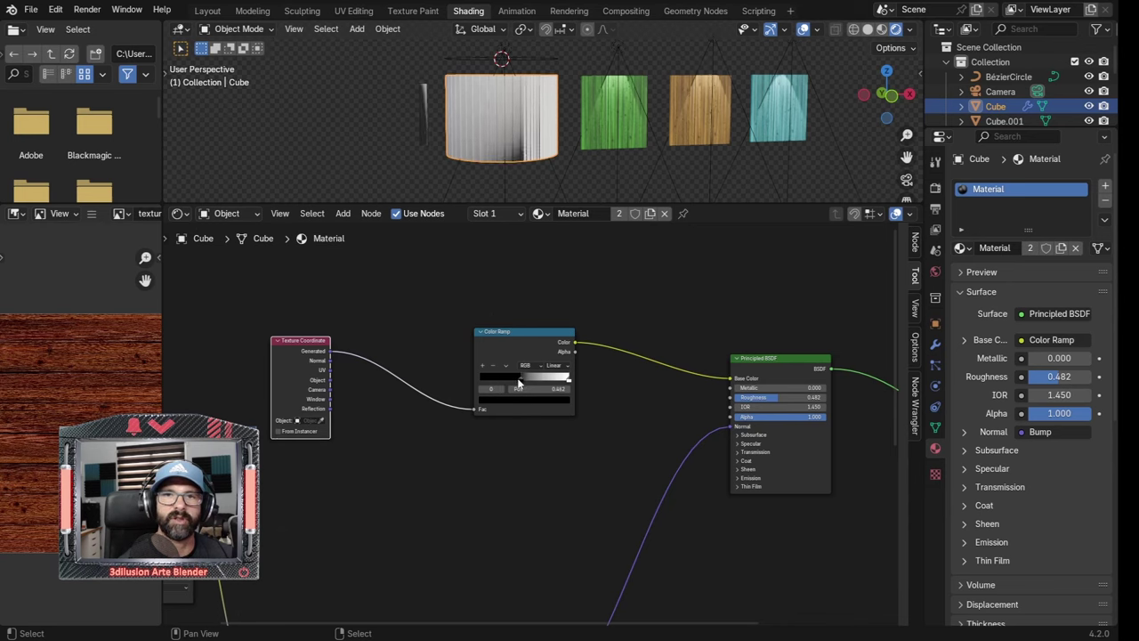
pyautogui.click(557, 367)
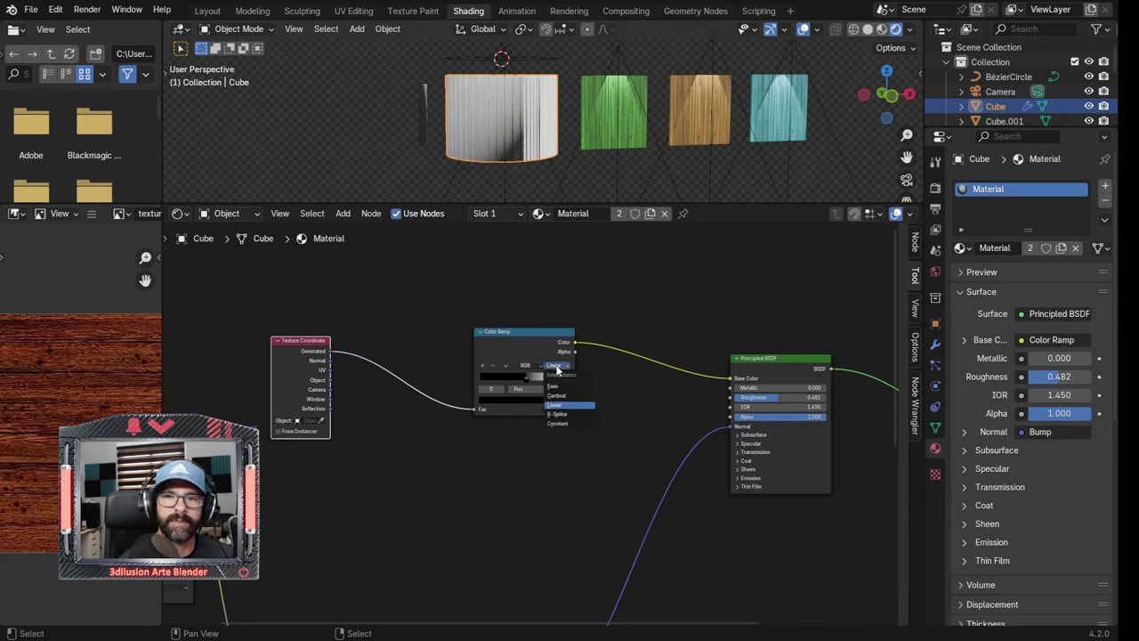
pyautogui.click(563, 412)
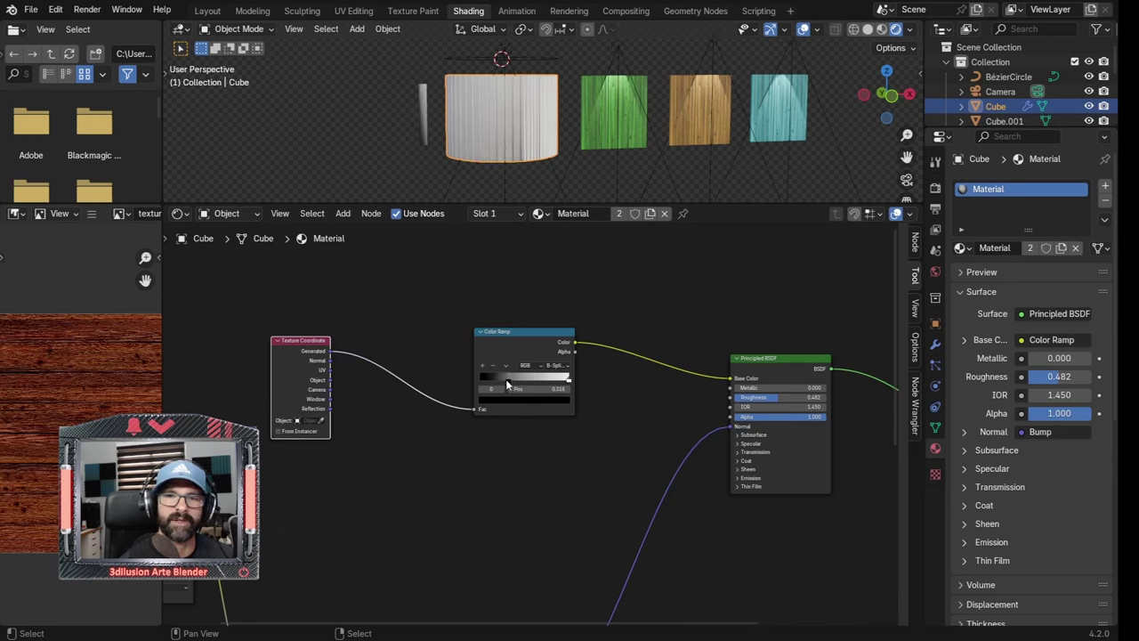
pyautogui.moveTo(505, 382); pyautogui.dragTo(495, 383)
pyautogui.moveTo(303, 356); pyautogui.dragTo(398, 350, button='middle')
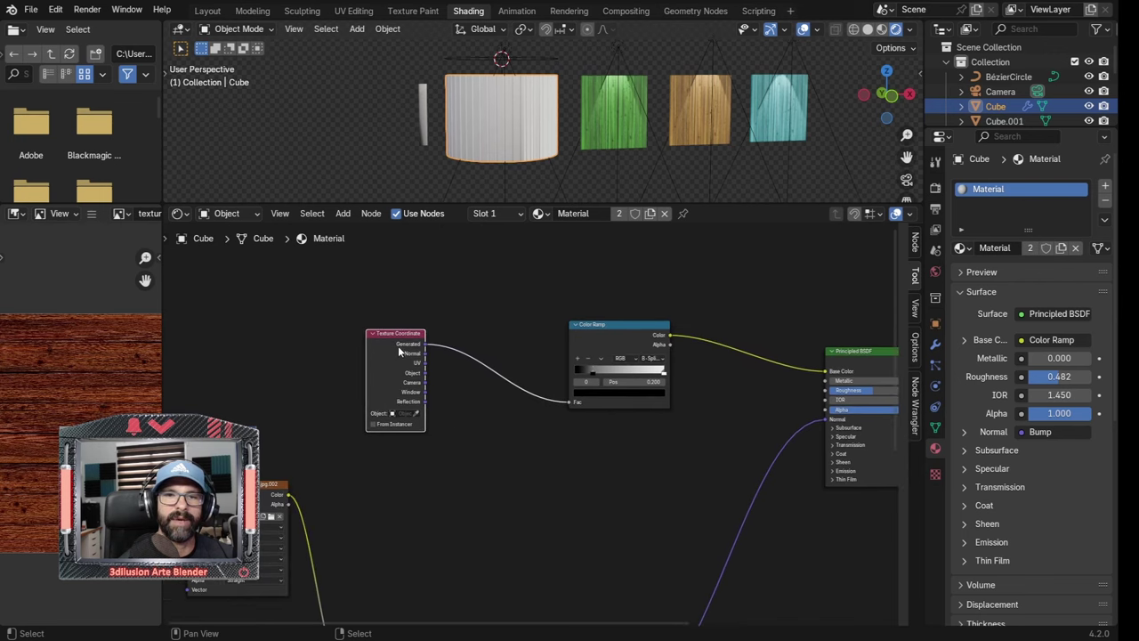
pyautogui.moveTo(398, 346); pyautogui.dragTo(330, 335)
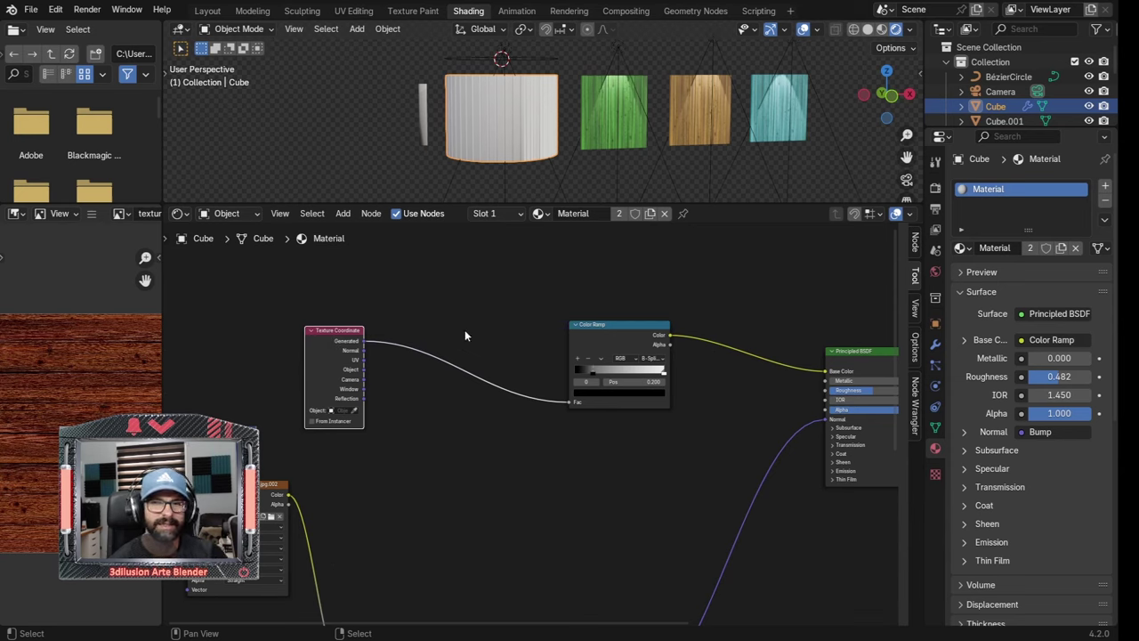
pyautogui.hotkey('shift', 'a')
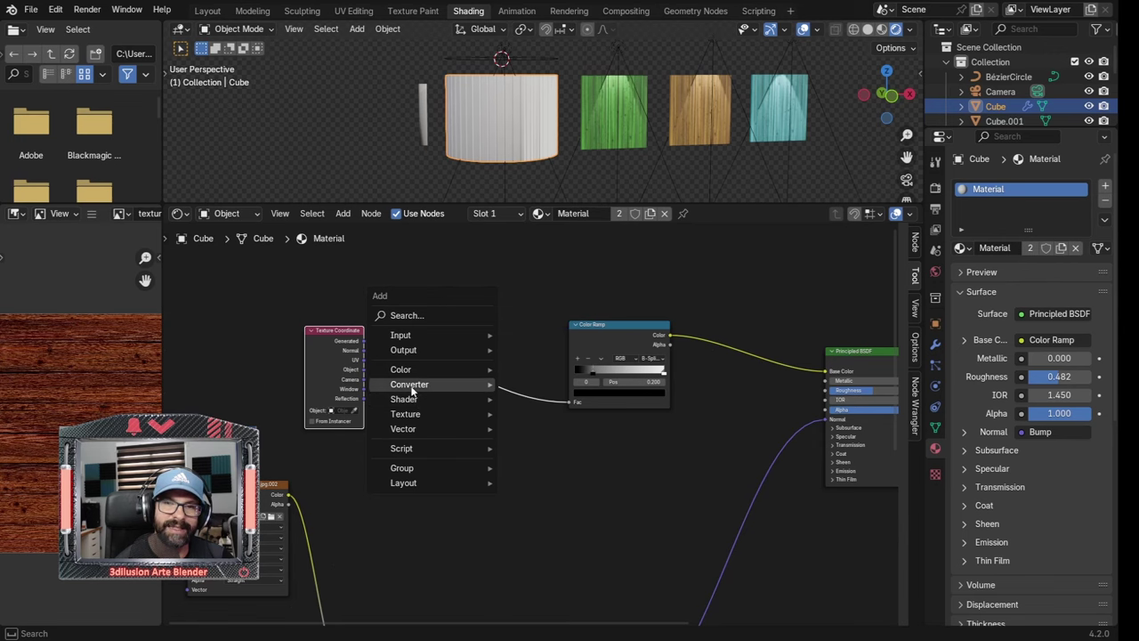
pyautogui.moveTo(411, 385)
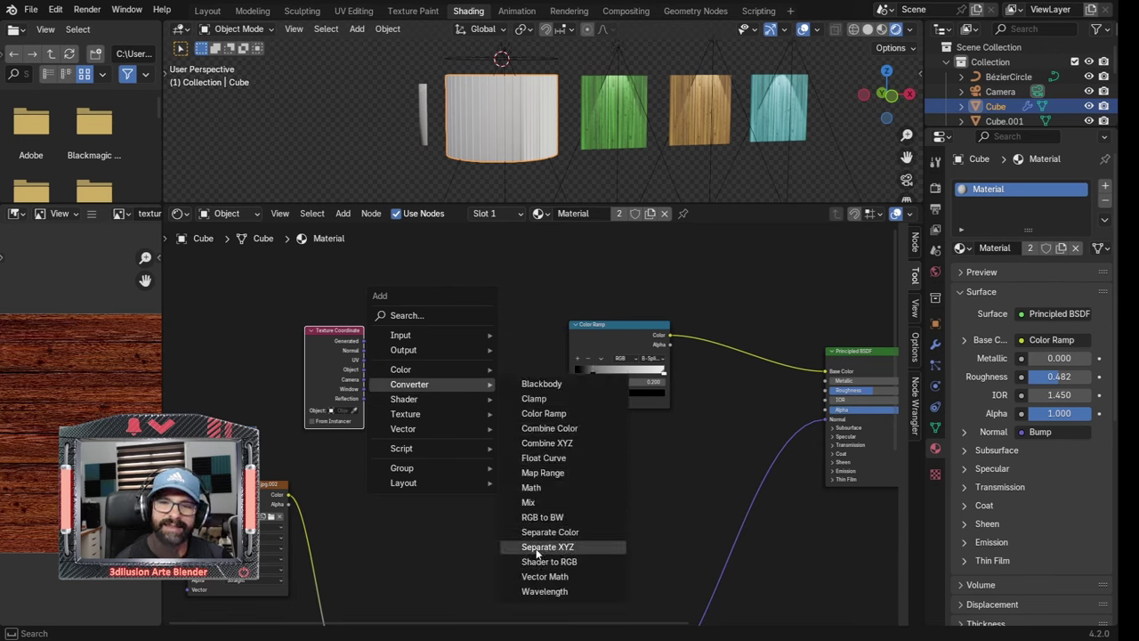
# Insert a Separate XYZ node between the coordinates and the ramp, linking Z to the ramp's Fac
pyautogui.click(551, 552)
pyautogui.click(472, 361)
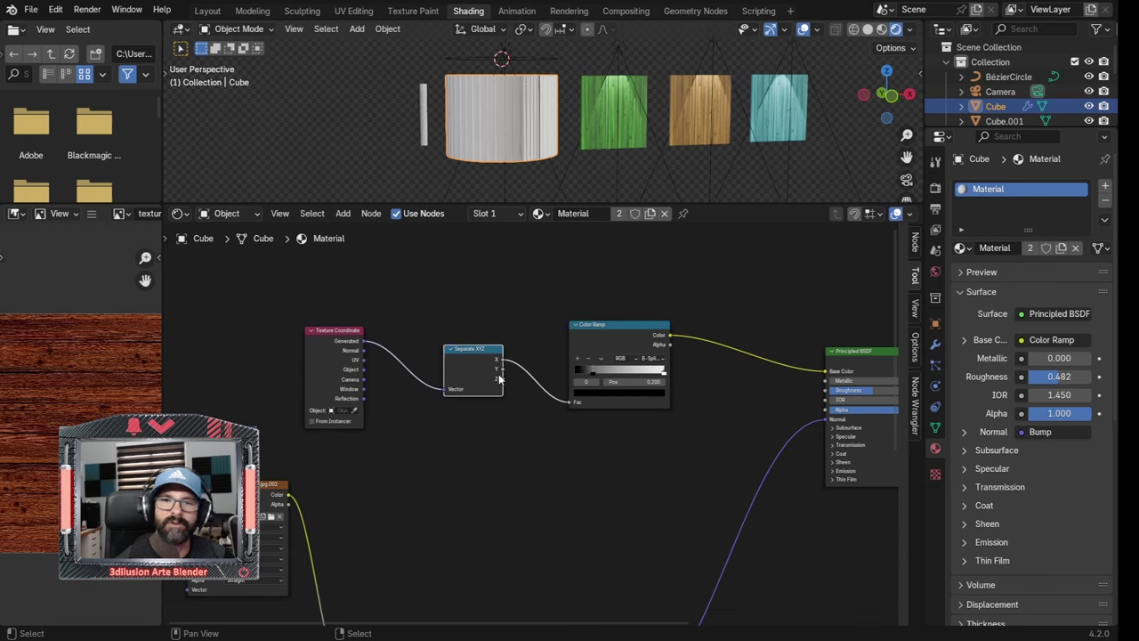
pyautogui.scroll(1, 514, 396)
pyautogui.moveTo(494, 367); pyautogui.dragTo(580, 397)
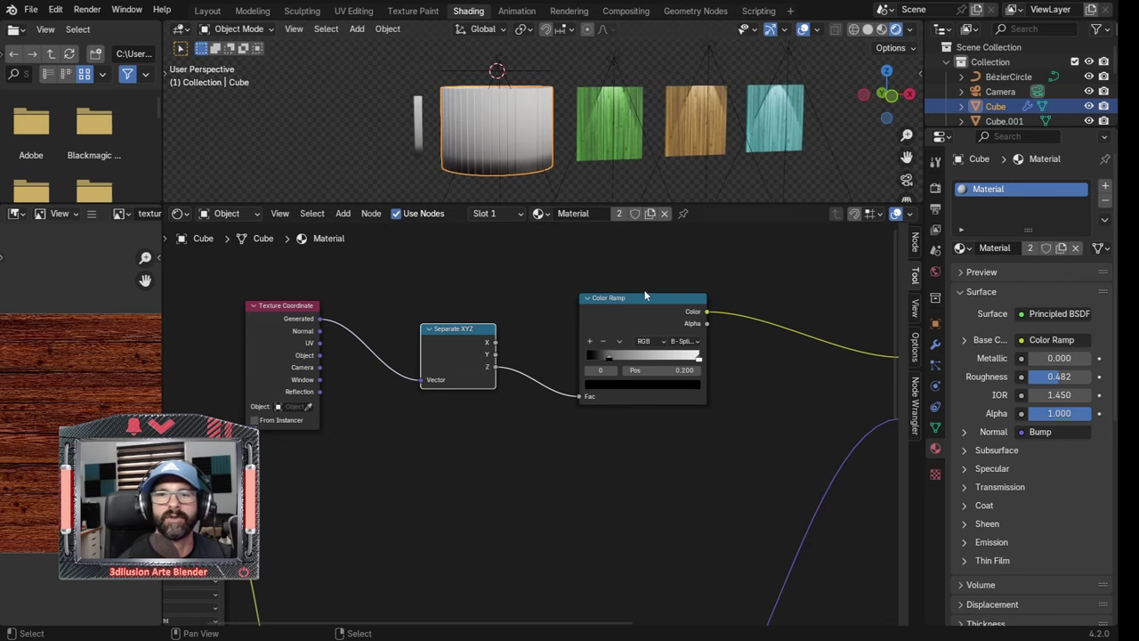
pyautogui.moveTo(643, 297)
pyautogui.mouseDown()
pyautogui.moveTo(628, 260)
pyautogui.moveTo(641, 256)
pyautogui.mouseUp()
pyautogui.moveTo(486, 326); pyautogui.dragTo(471, 317)
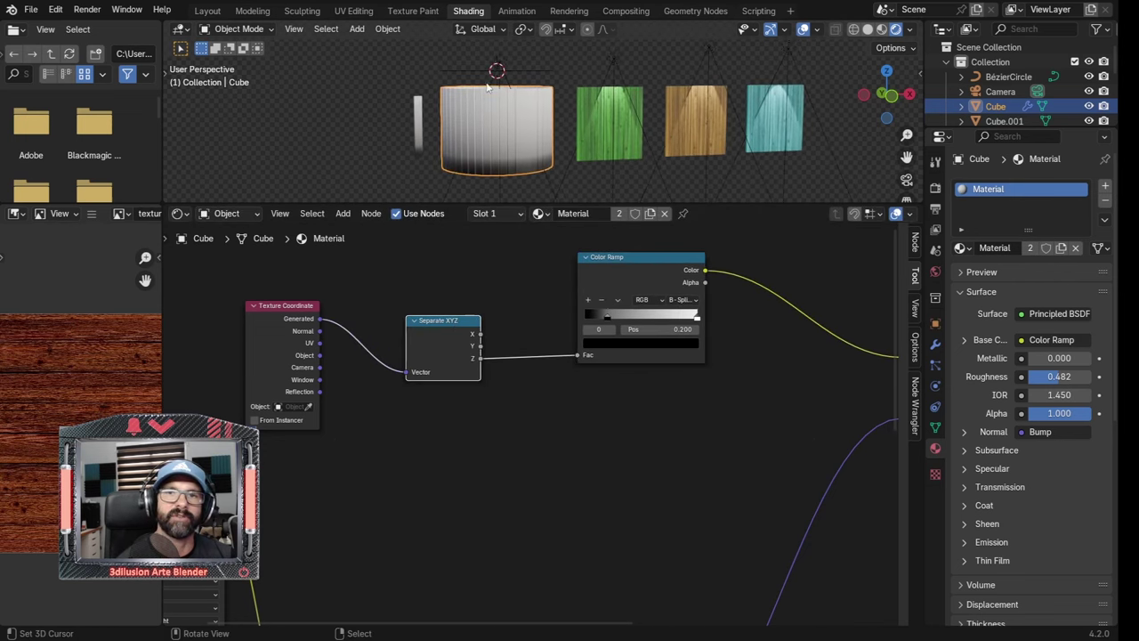
pyautogui.scroll(-1, 734, 364)
pyautogui.moveTo(734, 365); pyautogui.dragTo(595, 329, button='middle')
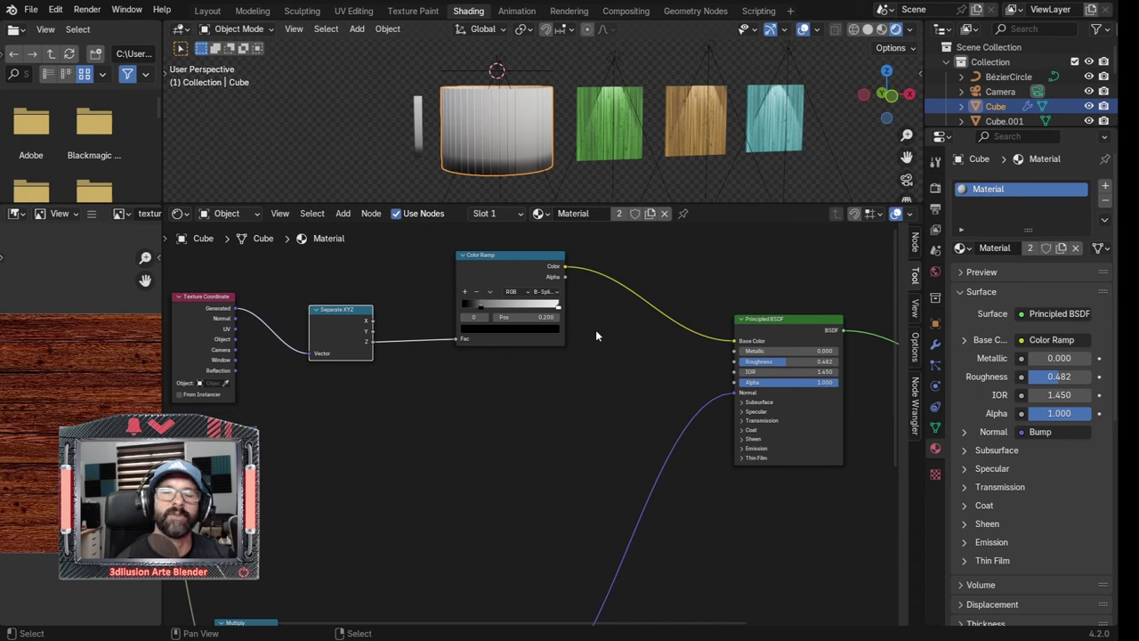
# Duplicate the Color Ramp, feed it Z, send it to Base Color, and set its stop to 0.855
pyautogui.click(494, 255)
pyautogui.hotkey('shift', 'd')
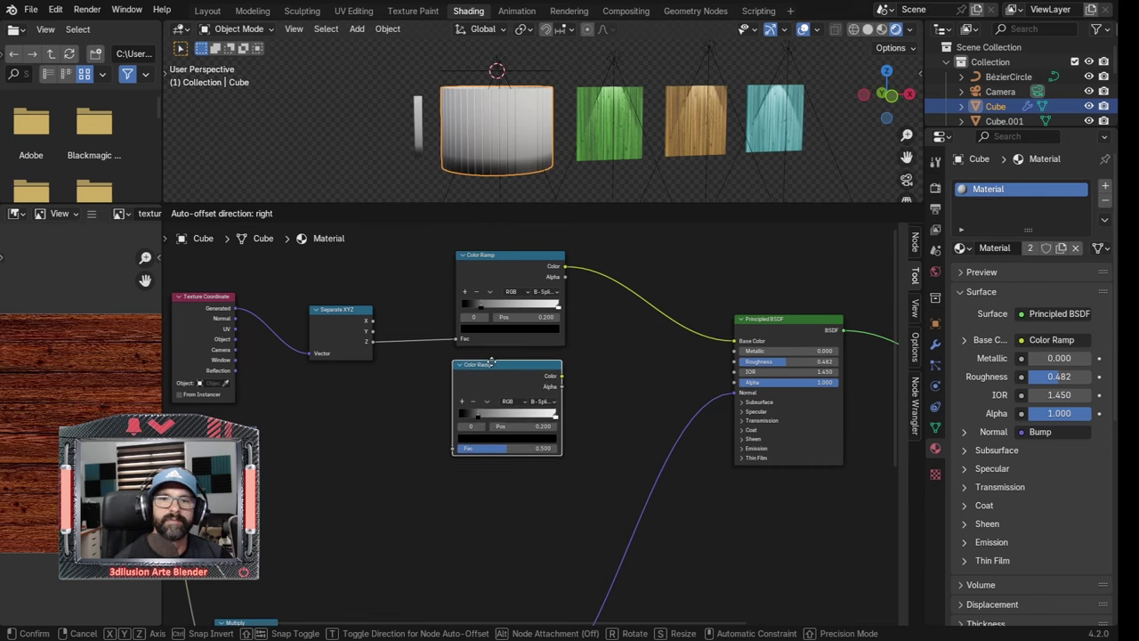
pyautogui.click(495, 357)
pyautogui.moveTo(372, 341); pyautogui.dragTo(457, 443)
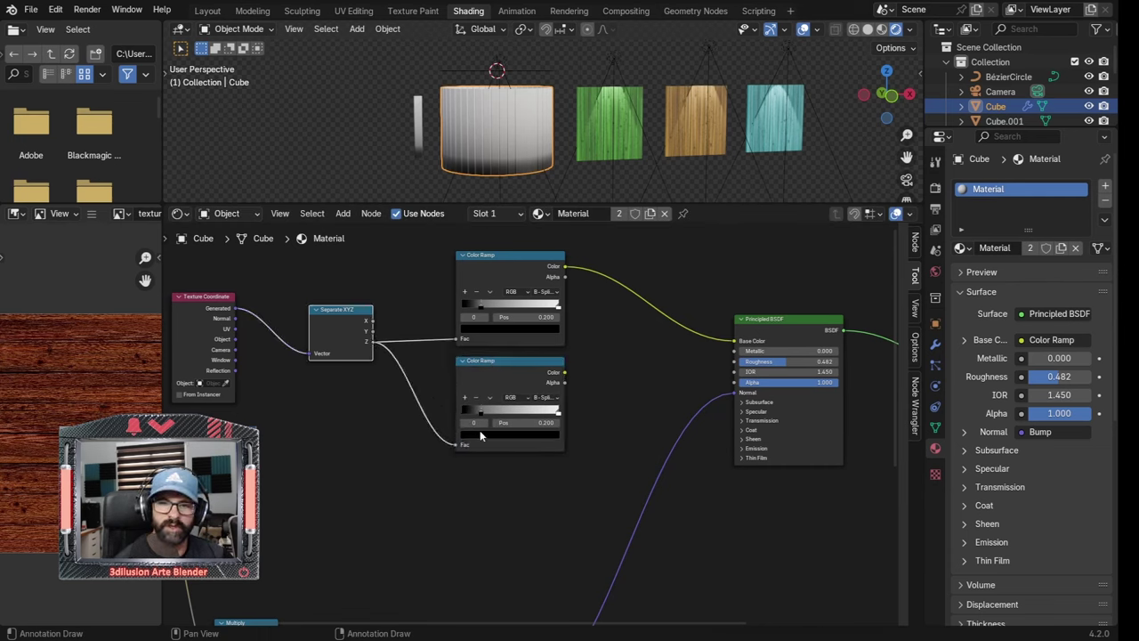
pyautogui.moveTo(563, 372); pyautogui.dragTo(735, 341)
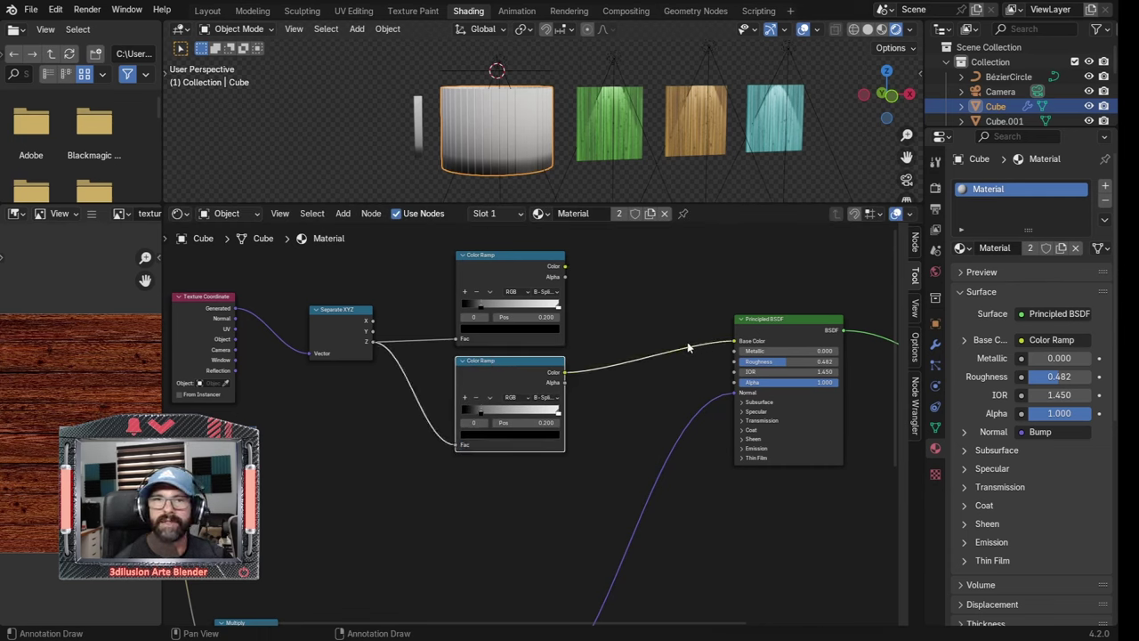
pyautogui.moveTo(558, 412)
pyautogui.mouseDown()
pyautogui.moveTo(464, 411)
pyautogui.moveTo(543, 408)
pyautogui.mouseUp()
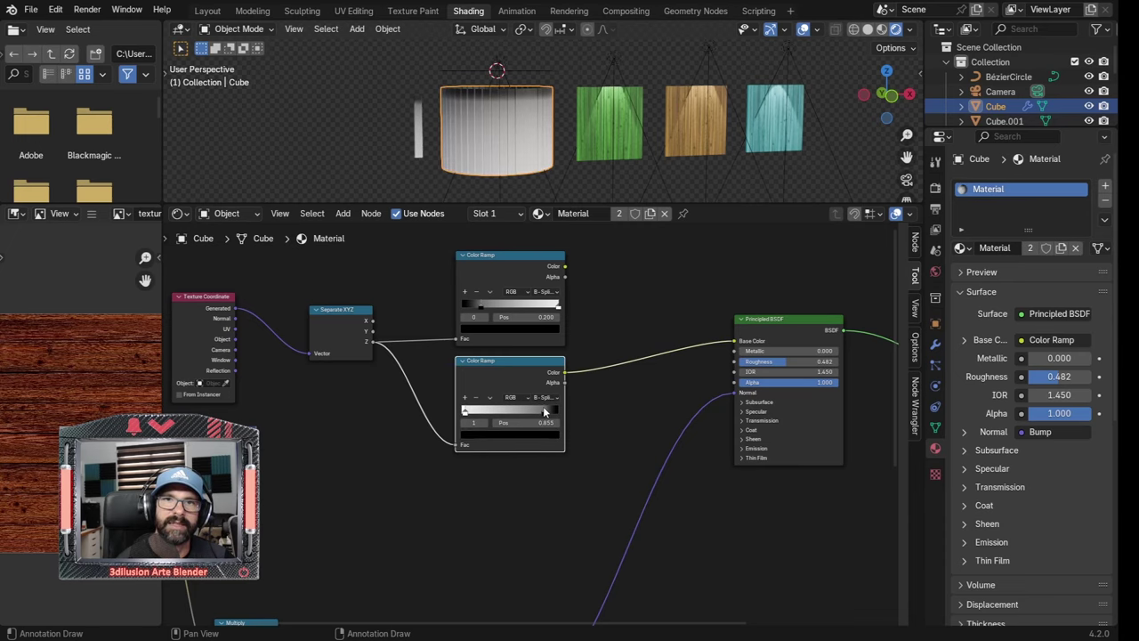
pyautogui.moveTo(512, 323); pyautogui.dragTo(501, 456)
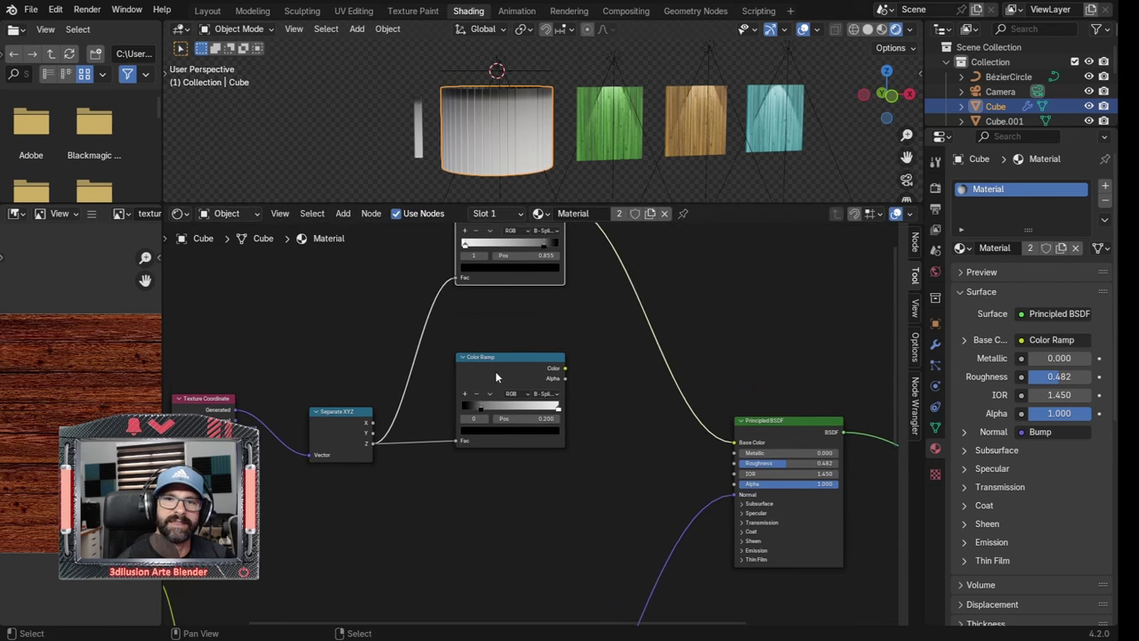
pyautogui.moveTo(513, 282); pyautogui.dragTo(505, 377)
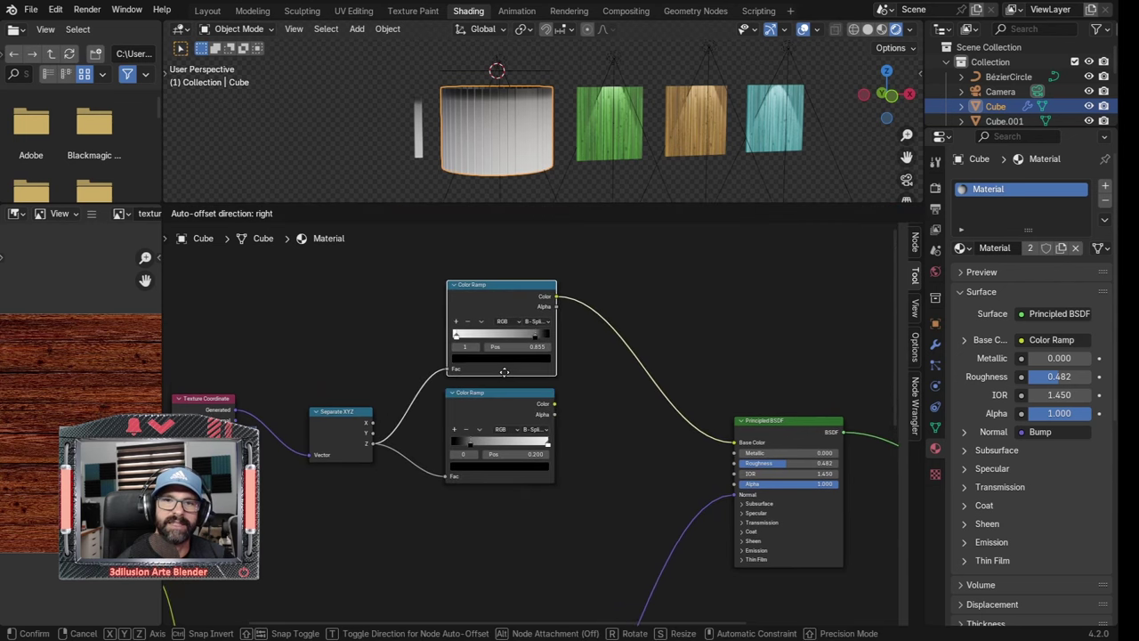
pyautogui.scroll(-1, 421, 389)
pyautogui.moveTo(198, 323); pyautogui.dragTo(524, 489)
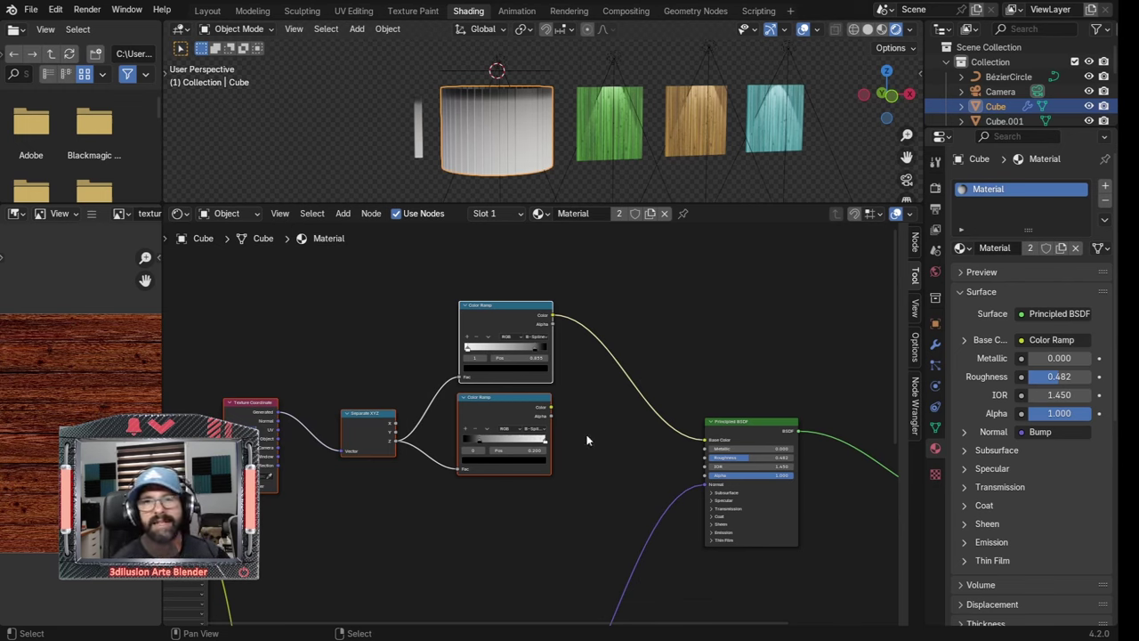
pyautogui.moveTo(613, 464); pyautogui.dragTo(568, 424, button='middle')
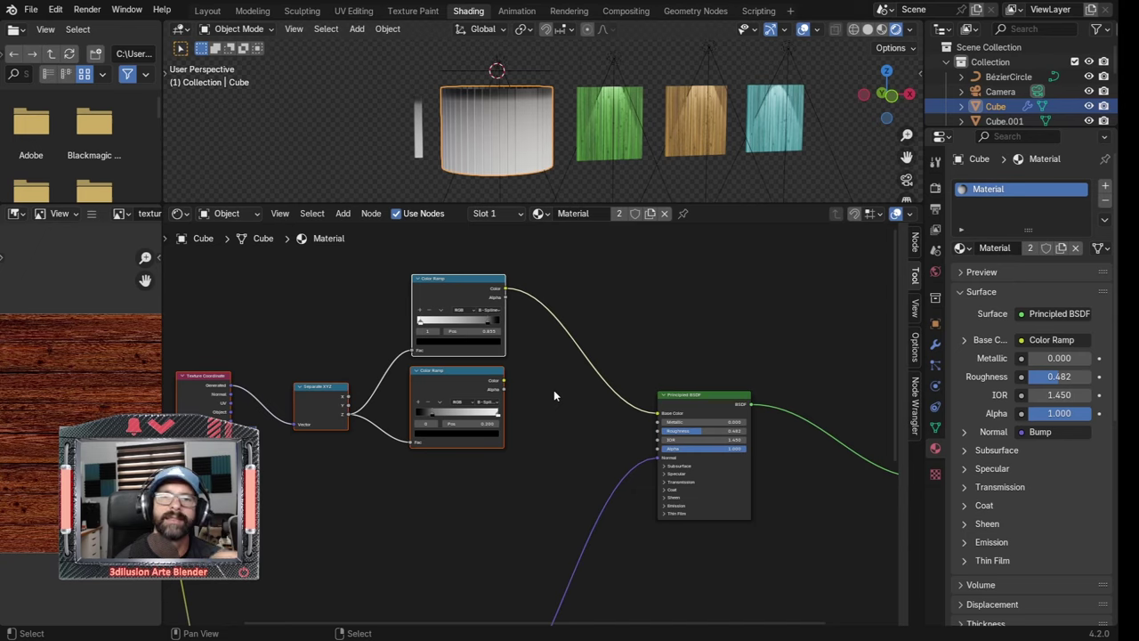
# Insert a Math node set to Multiply into the Base Color link, fed by both Color Ramps
pyautogui.hotkey('shift', 'a')
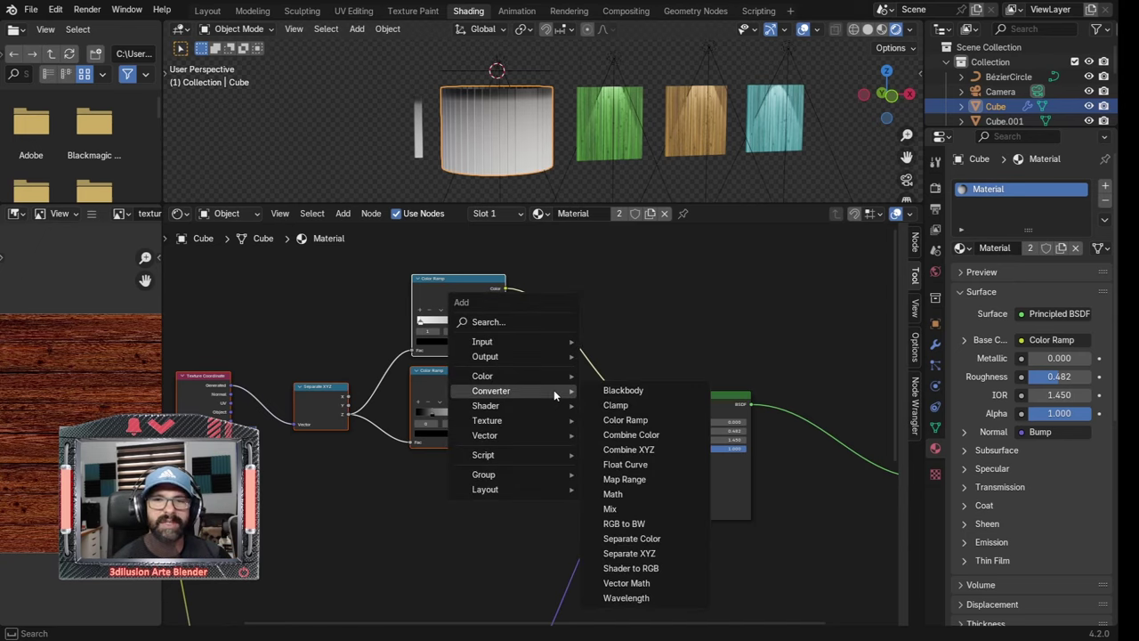
pyautogui.moveTo(482, 342)
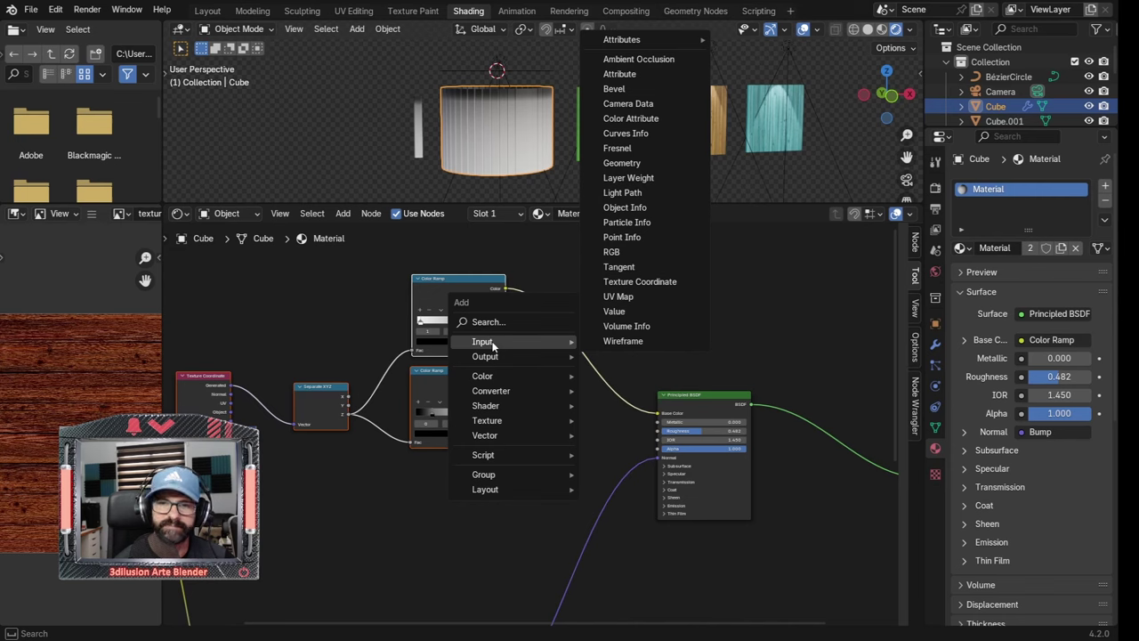
pyautogui.click(495, 321)
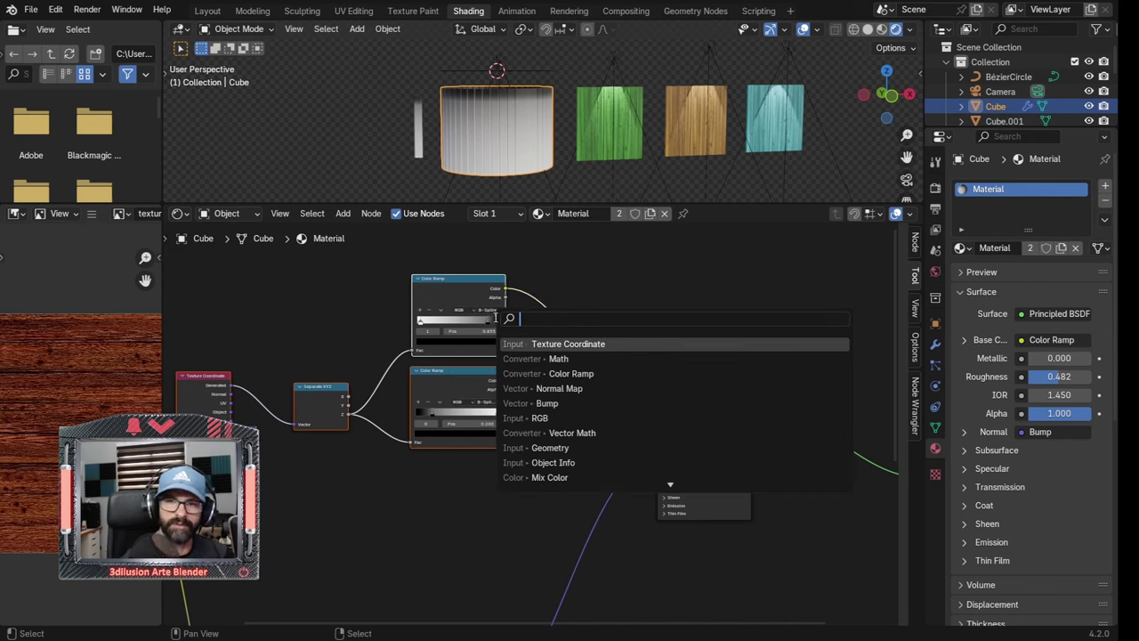
pyautogui.click(552, 359)
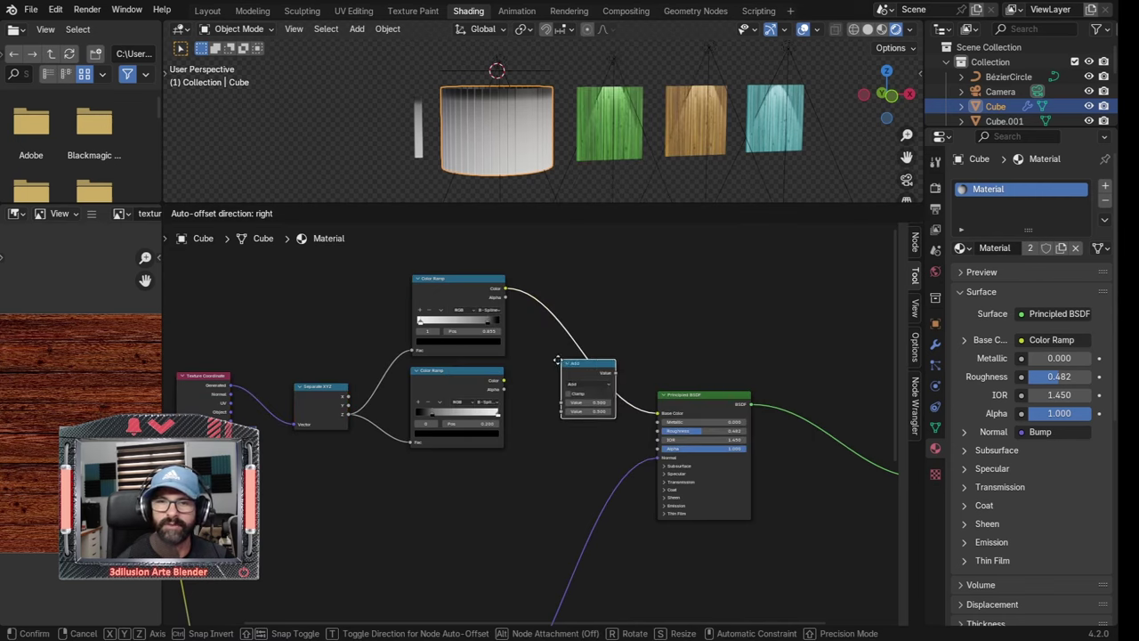
pyautogui.click(605, 391)
pyautogui.scroll(1, 480, 423)
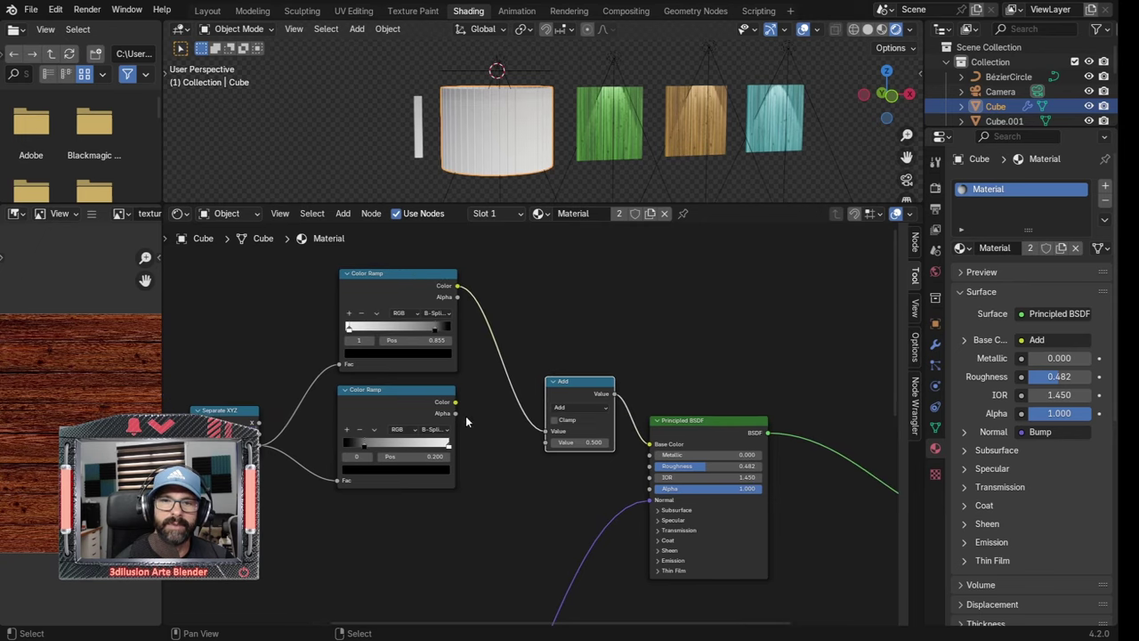
pyautogui.moveTo(457, 404); pyautogui.dragTo(545, 442)
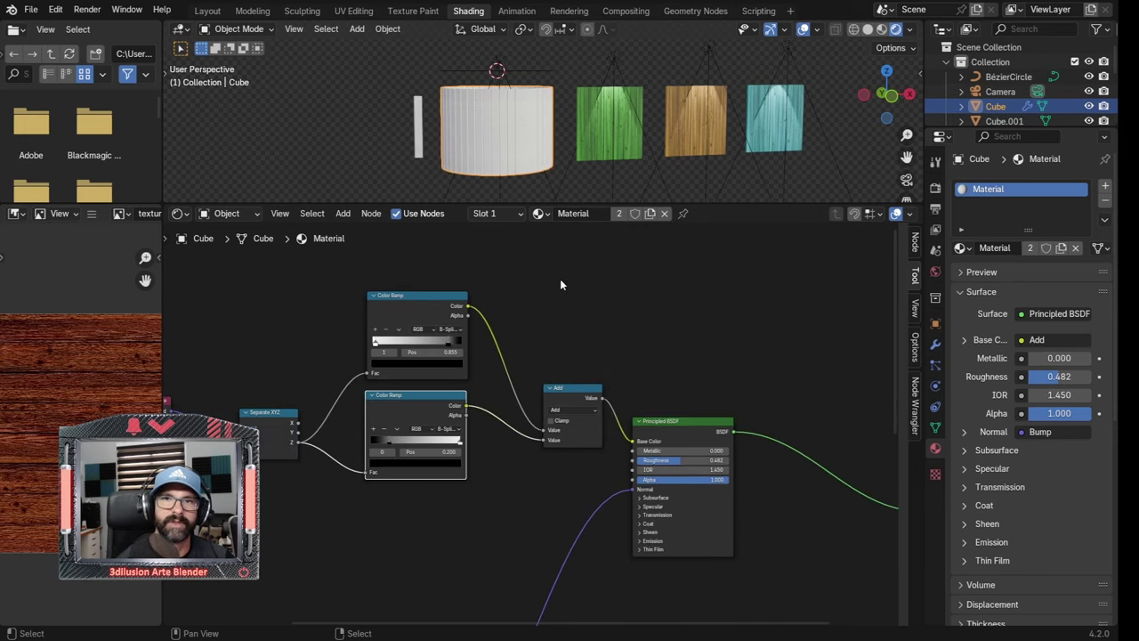
pyautogui.scroll(-2, 560, 279)
pyautogui.moveTo(505, 374); pyautogui.dragTo(481, 331)
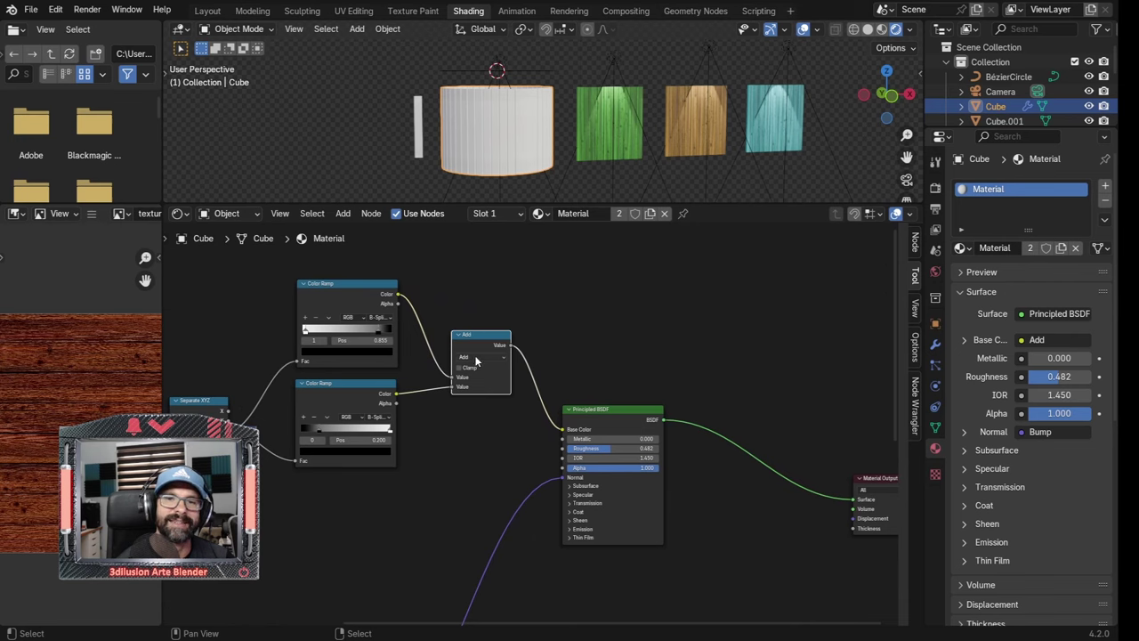
pyautogui.click(476, 357)
pyautogui.click(476, 390)
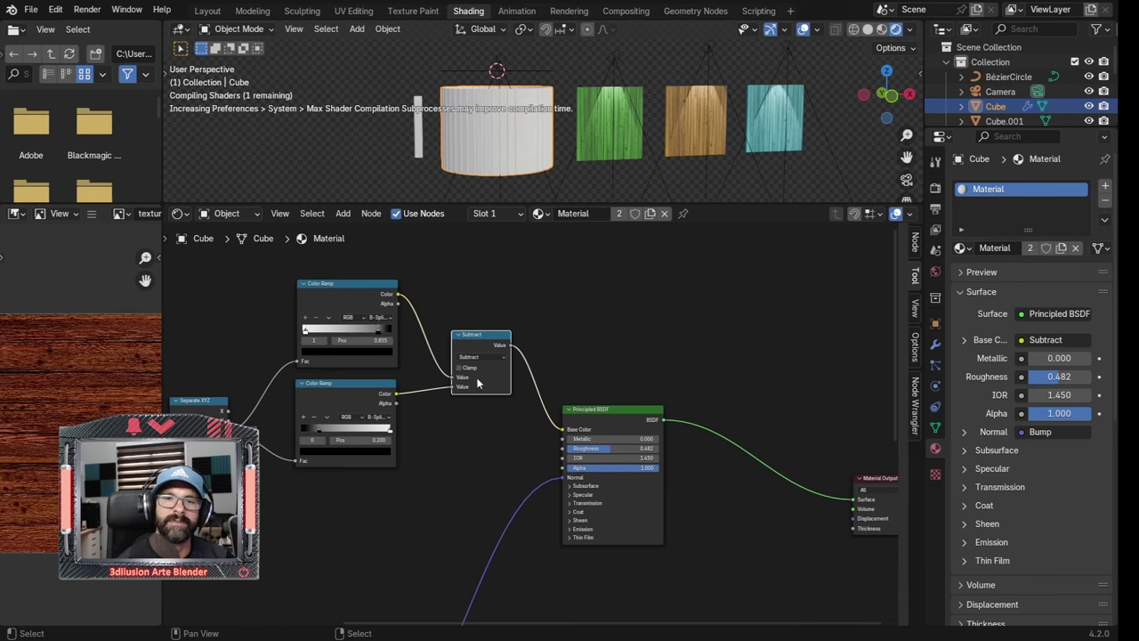
pyautogui.click(480, 357)
pyautogui.click(476, 400)
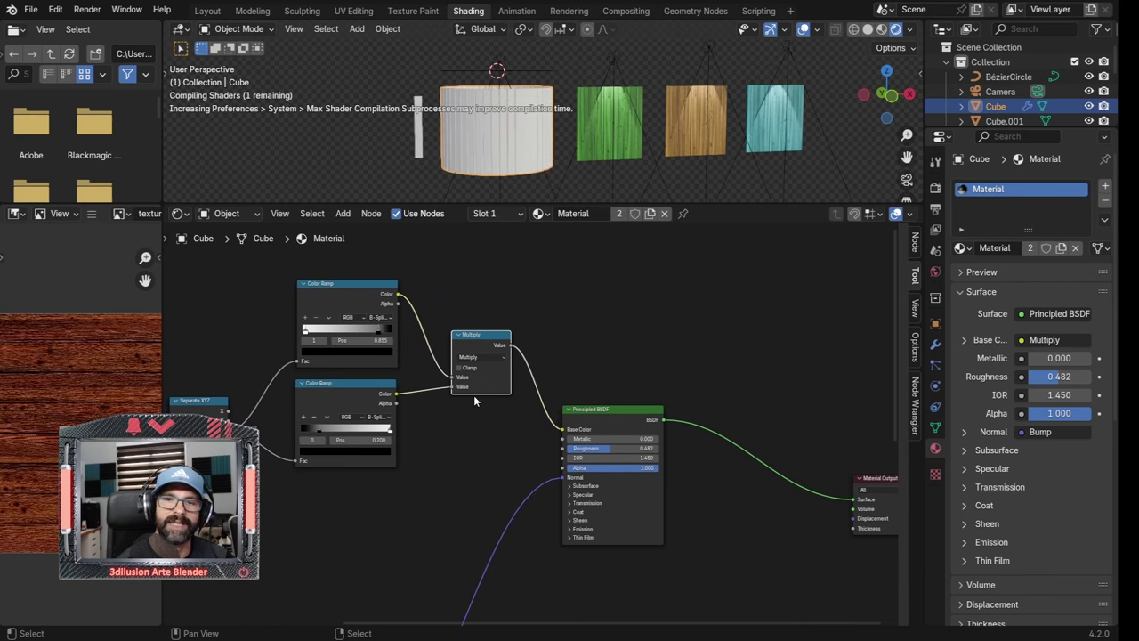
# Move the Principled BSDF node up and set the upper ramp's white stop to 0.909
pyautogui.scroll(1, 496, 444)
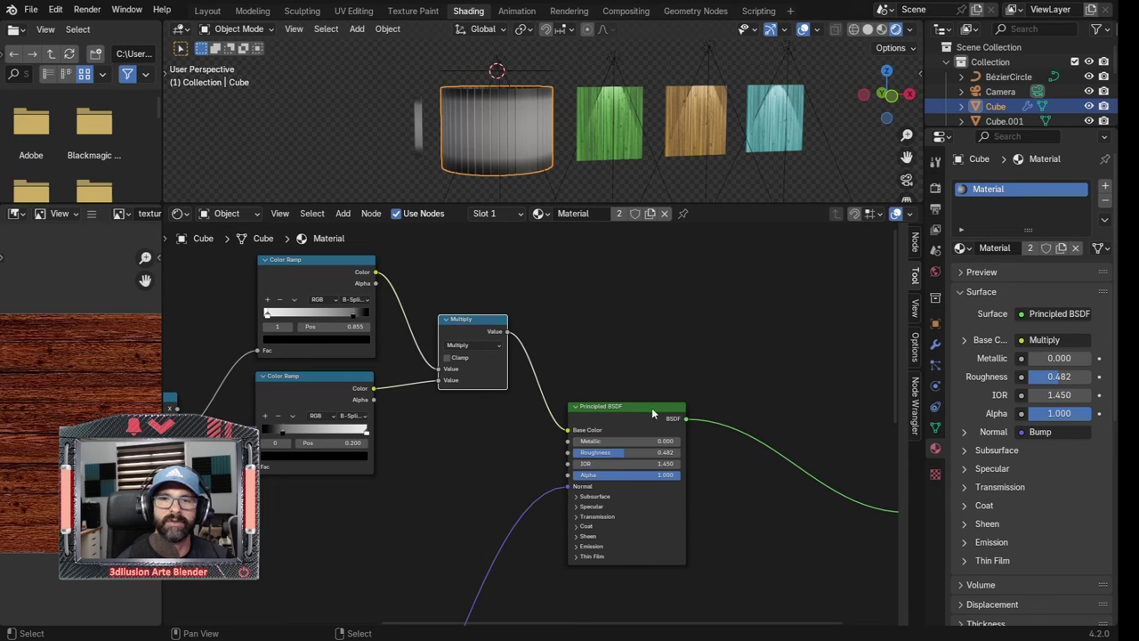
pyautogui.moveTo(651, 407); pyautogui.dragTo(722, 379)
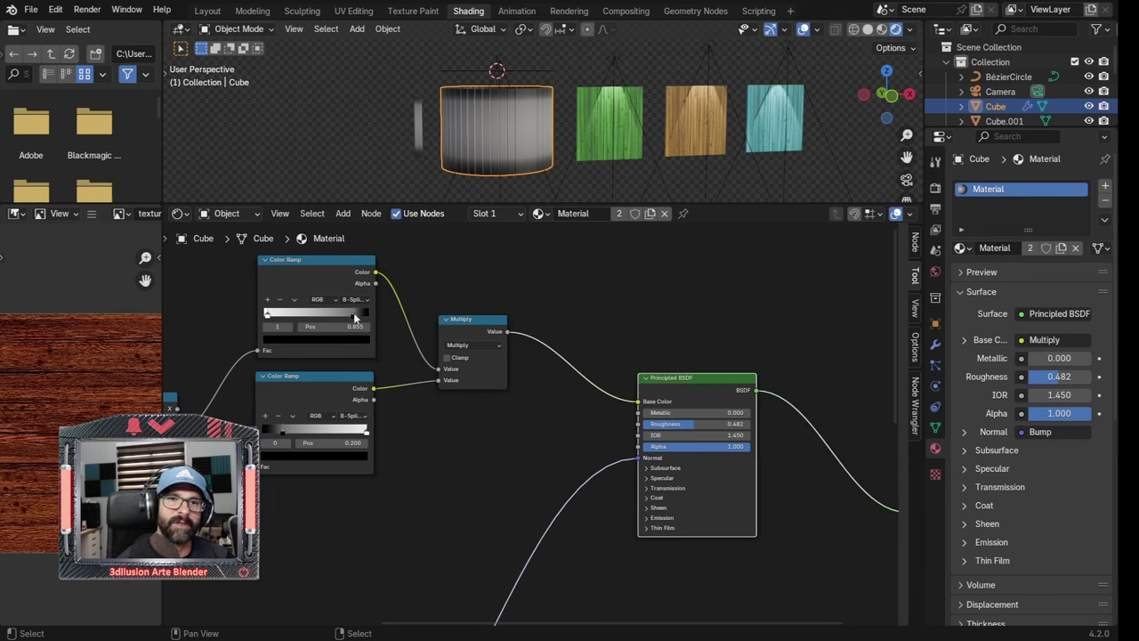
pyautogui.moveTo(354, 313); pyautogui.dragTo(360, 316)
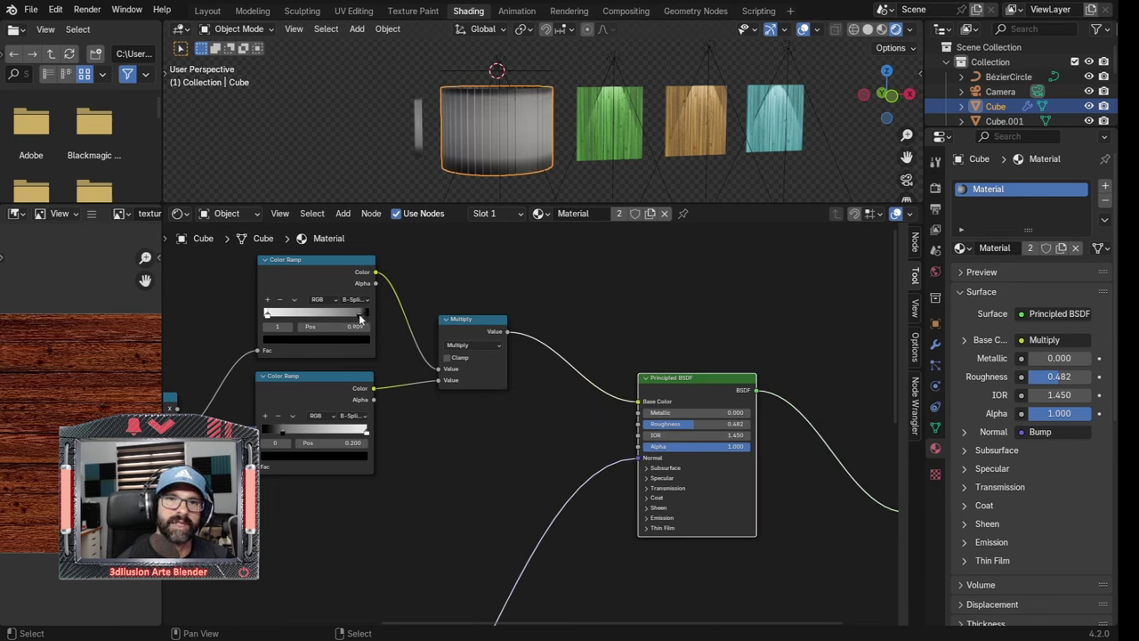
pyautogui.scroll(-1, 422, 456)
pyautogui.scroll(-2, 422, 454)
pyautogui.scroll(-1, 427, 454)
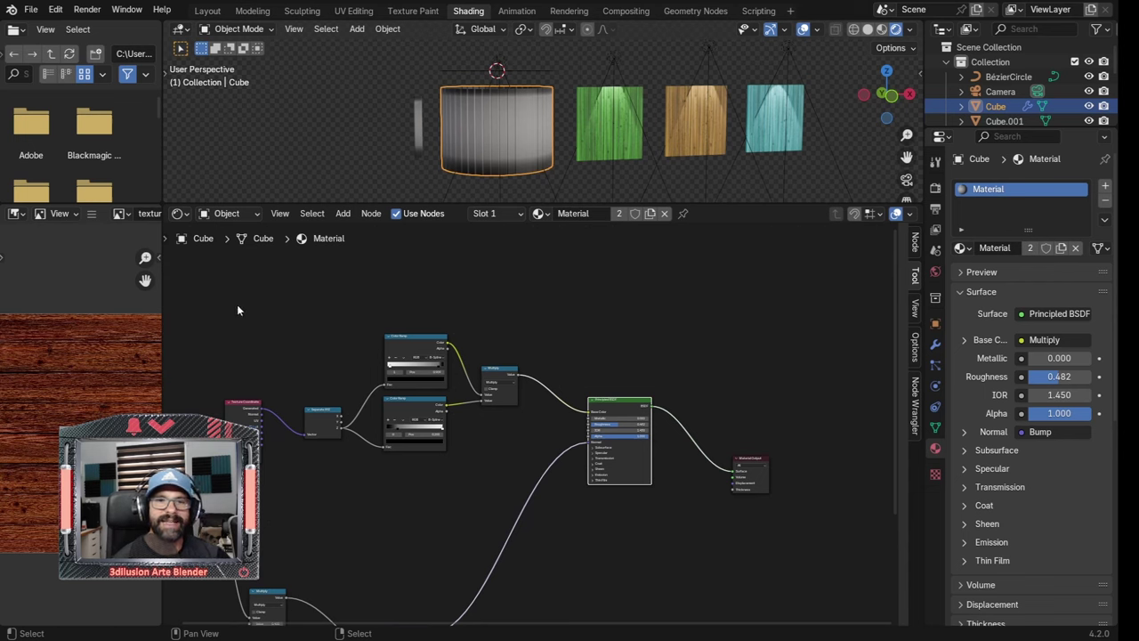
# Move the mask-building nodes up and left and disconnect the mask from Base Color
pyautogui.moveTo(237, 310); pyautogui.dragTo(470, 439)
pyautogui.press('g')
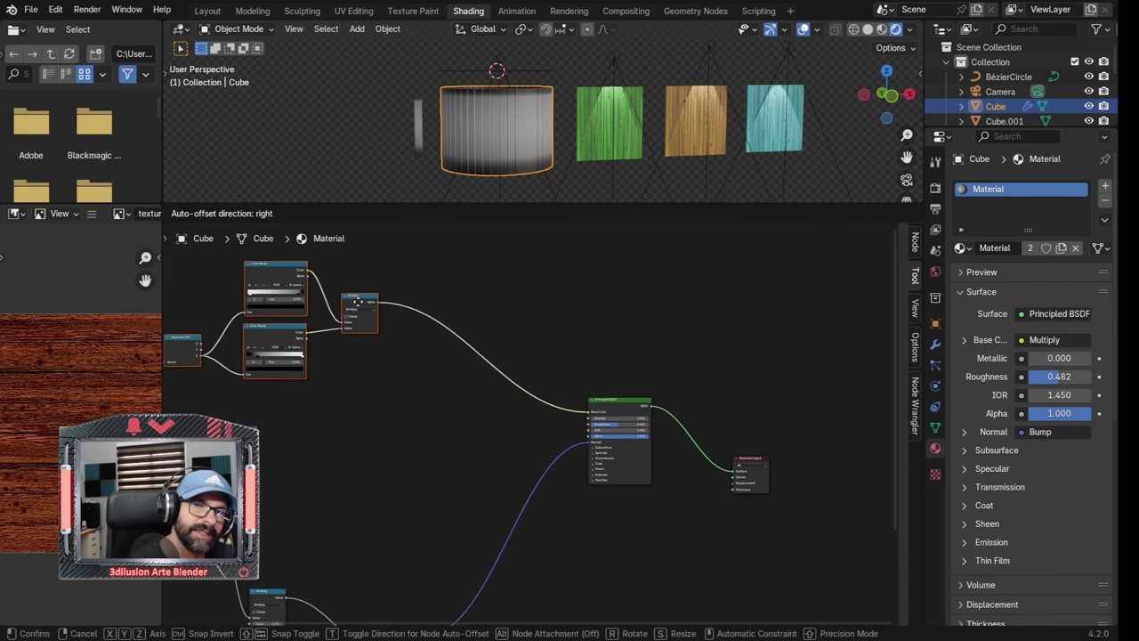
pyautogui.click(373, 340)
pyautogui.hotkey('ctrl', 'z')
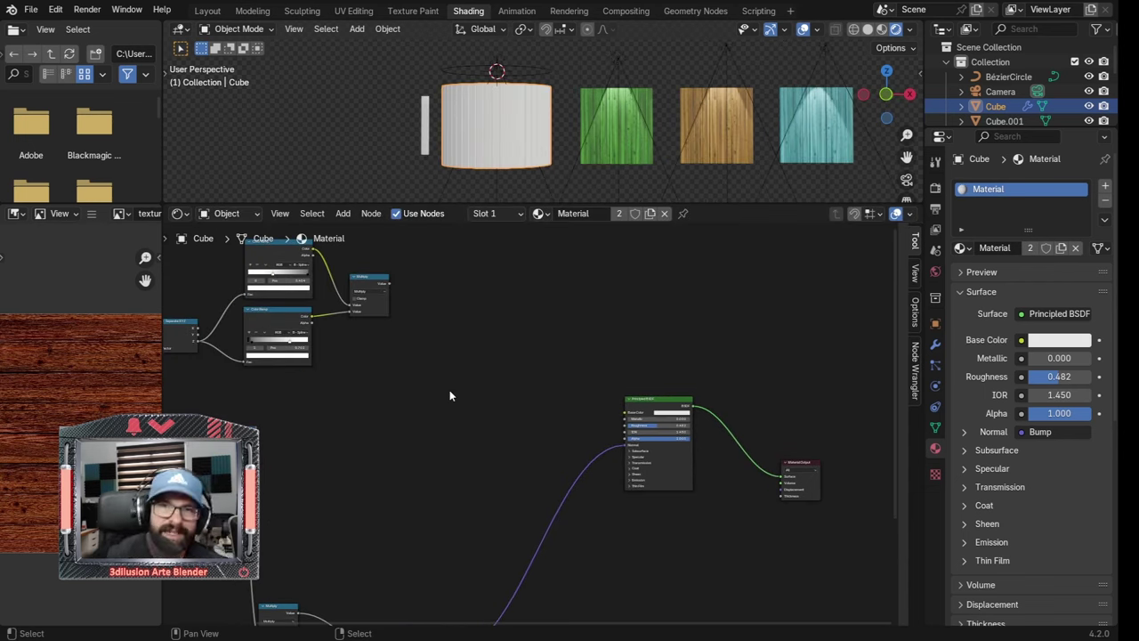
pyautogui.moveTo(415, 274); pyautogui.dragTo(378, 371)
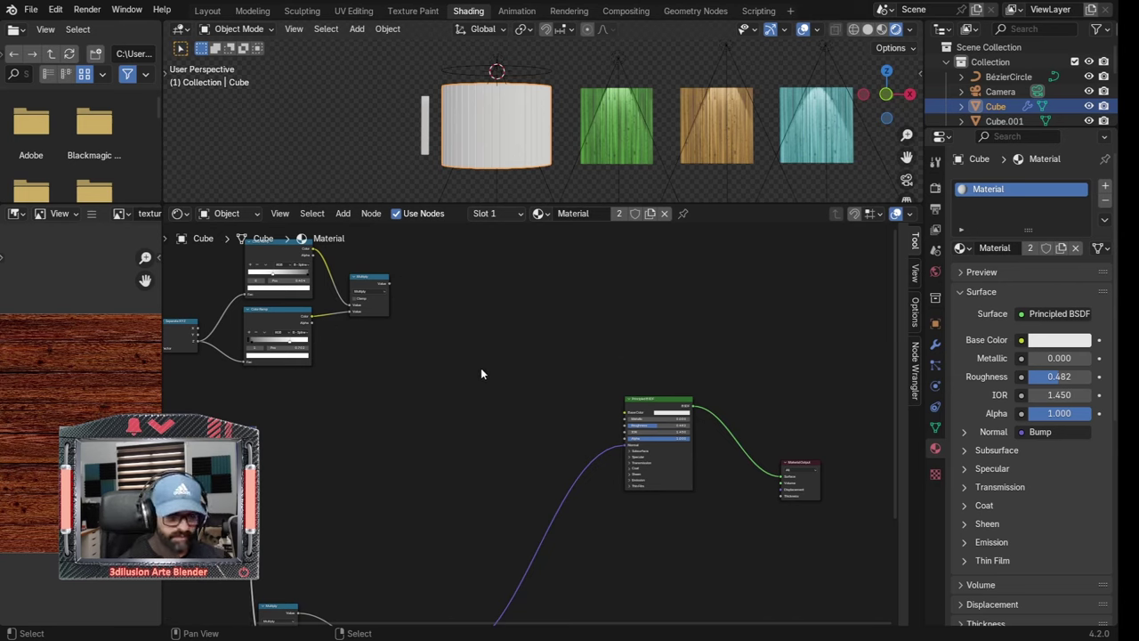
# Add a Mix Color node before the shader and link its Result to Base Color
pyautogui.hotkey('shift', 'a')
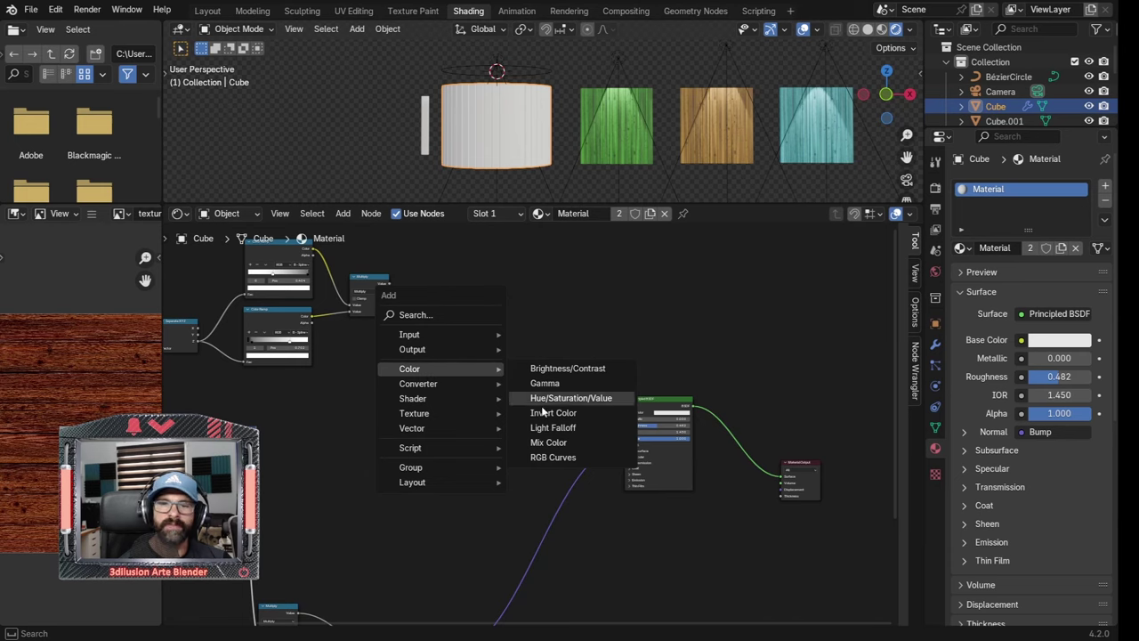
pyautogui.click(545, 443)
pyautogui.click(499, 412)
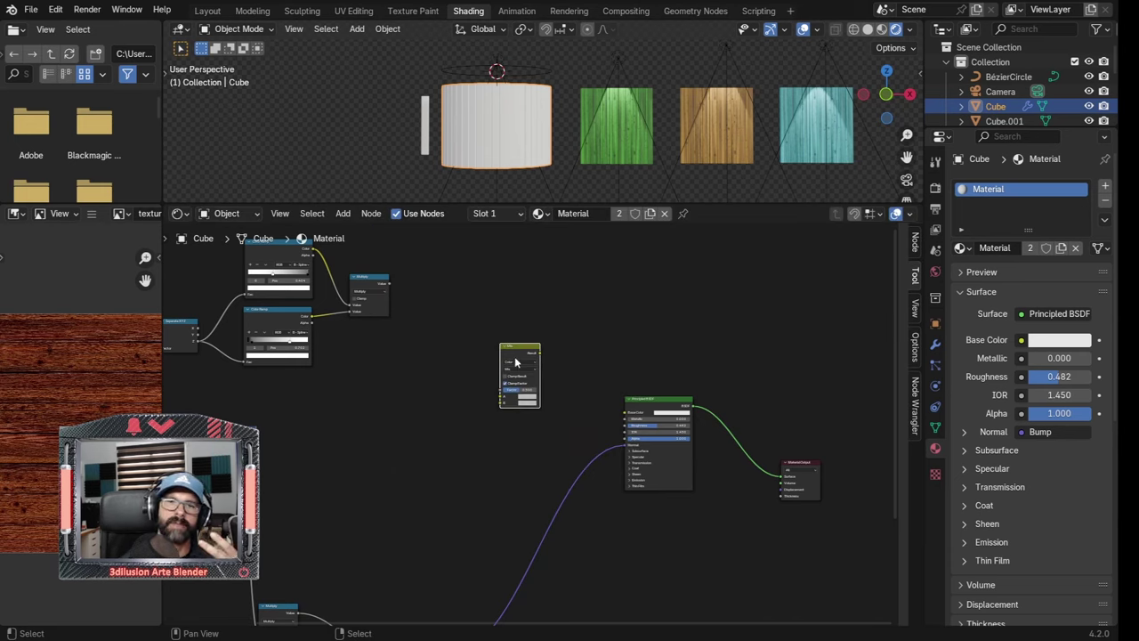
pyautogui.scroll(2, 532, 369)
pyautogui.moveTo(626, 335); pyautogui.dragTo(721, 391)
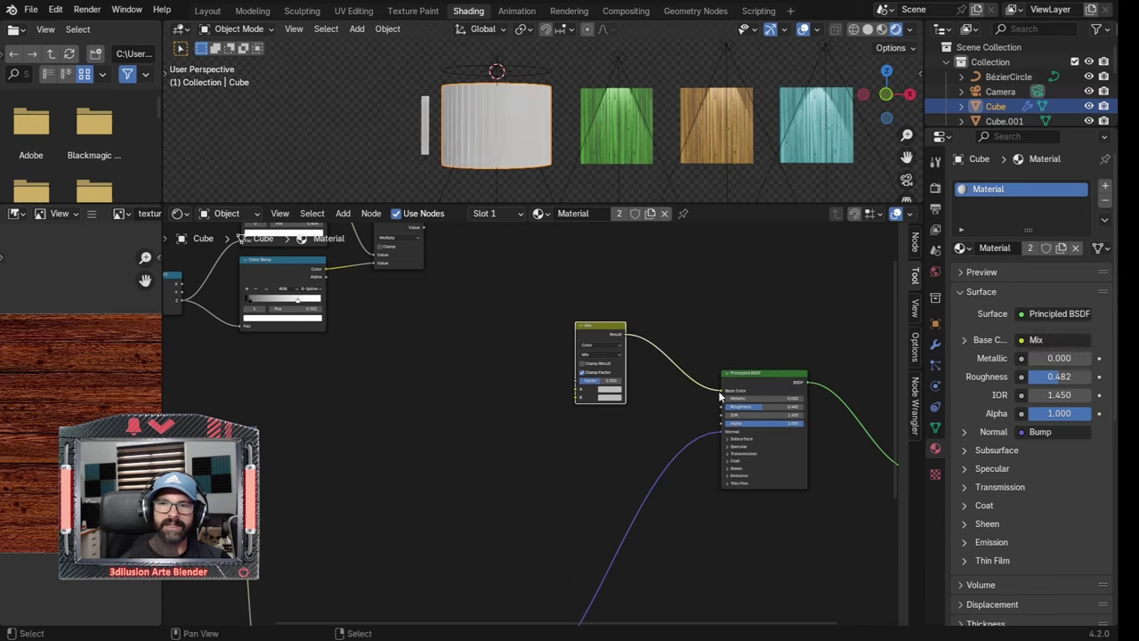
pyautogui.scroll(1, 577, 427)
pyautogui.scroll(1, 577, 429)
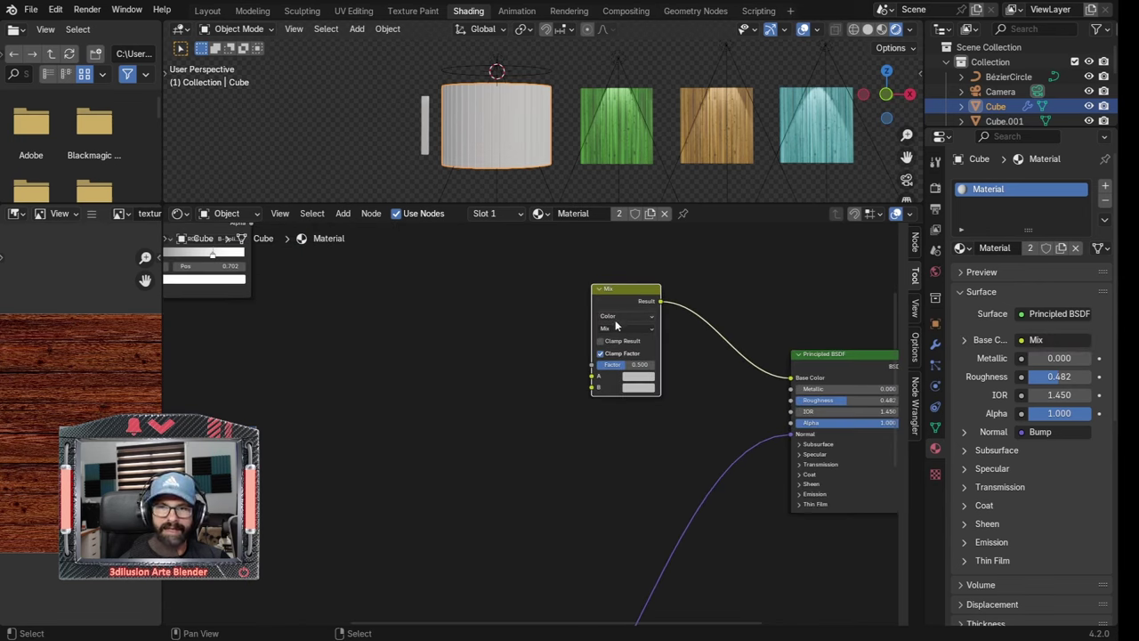
pyautogui.scroll(-1, 553, 413)
# Feed the multiplied Z-gradient mask into the Mix node's Factor input
pyautogui.moveTo(584, 374)
pyautogui.mouseDown()
pyautogui.moveTo(501, 347)
pyautogui.moveTo(508, 338)
pyautogui.mouseUp()
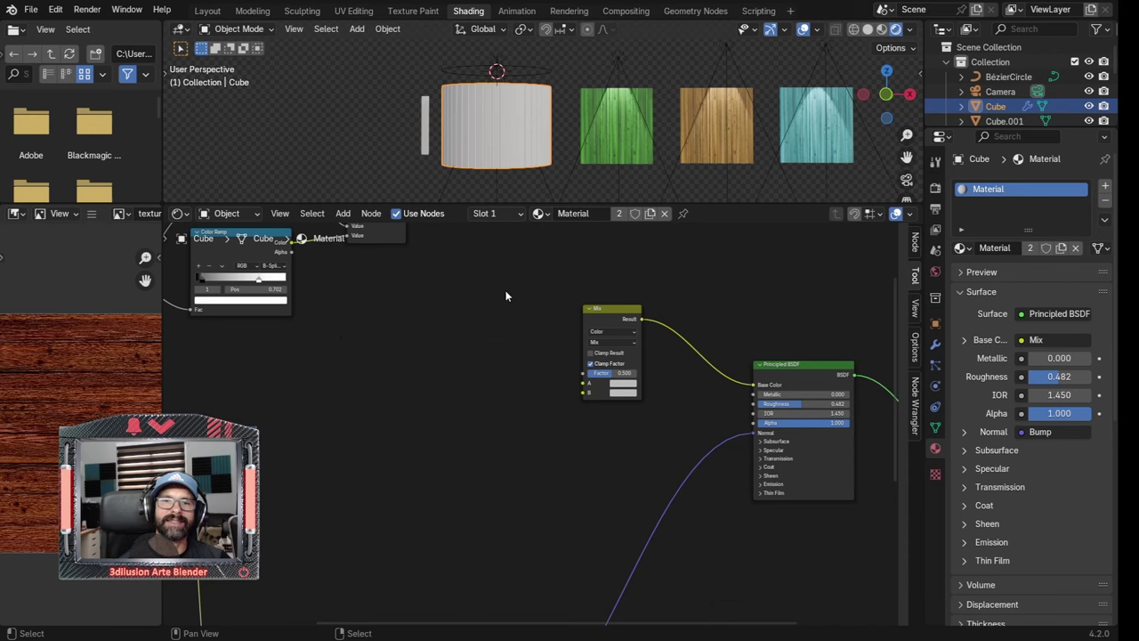
pyautogui.keyDown('shift'); pyautogui.scroll(2, 397, 271); pyautogui.keyUp('shift')
pyautogui.moveTo(409, 250); pyautogui.dragTo(588, 429)
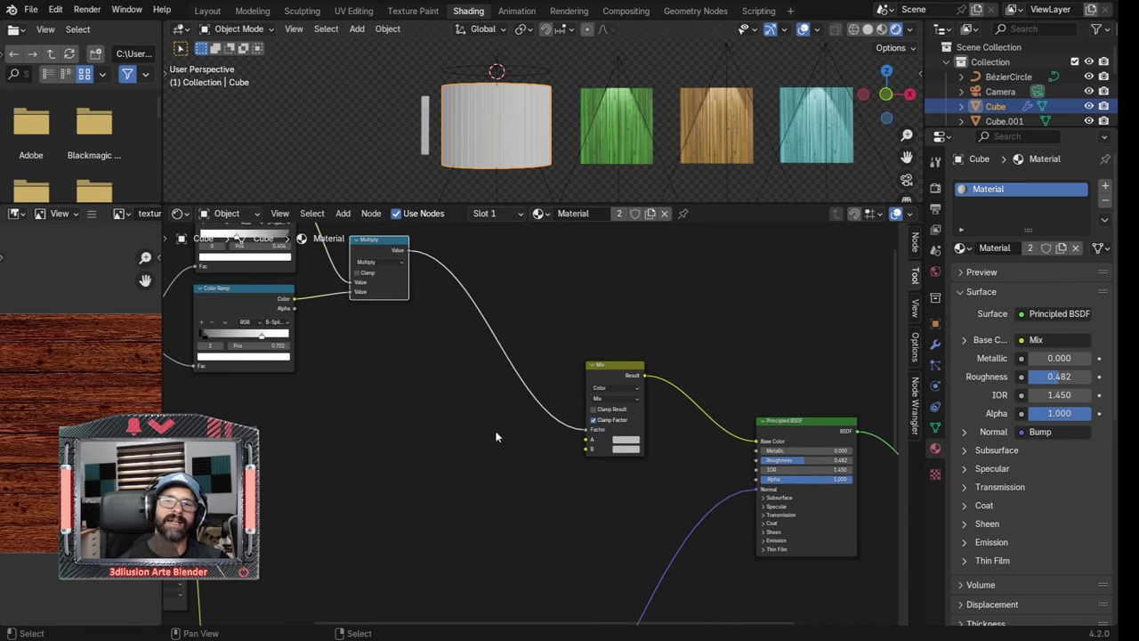
pyautogui.moveTo(489, 463); pyautogui.dragTo(524, 425, button='middle')
# Plug the wood Image Texture Color into the Mix node's B input
pyautogui.moveTo(227, 480); pyautogui.dragTo(622, 412)
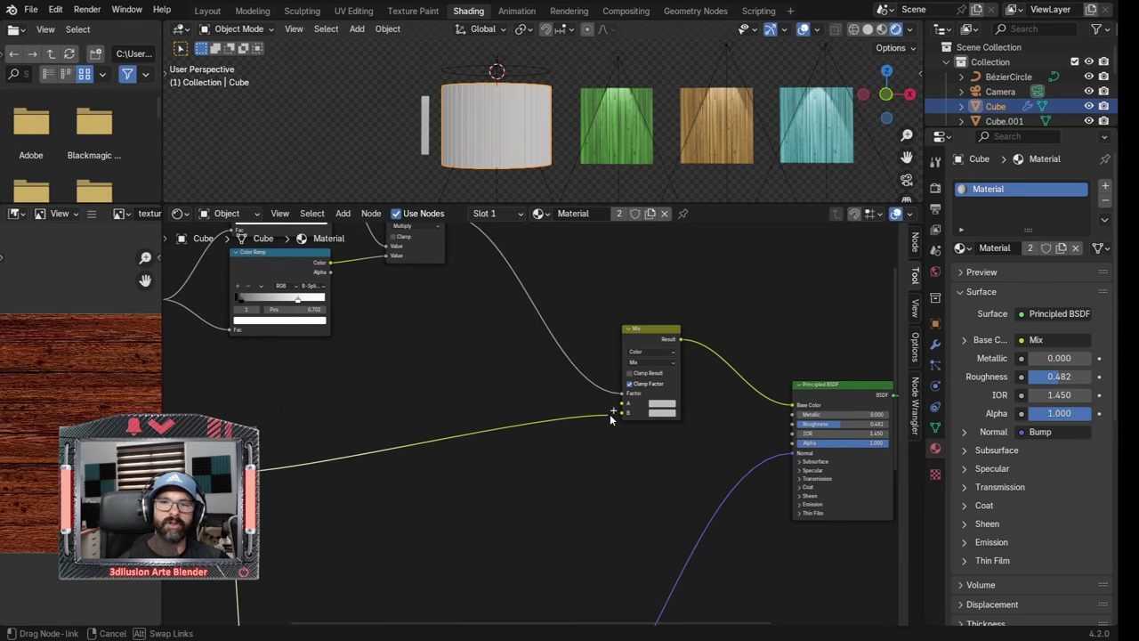
pyautogui.click(649, 392)
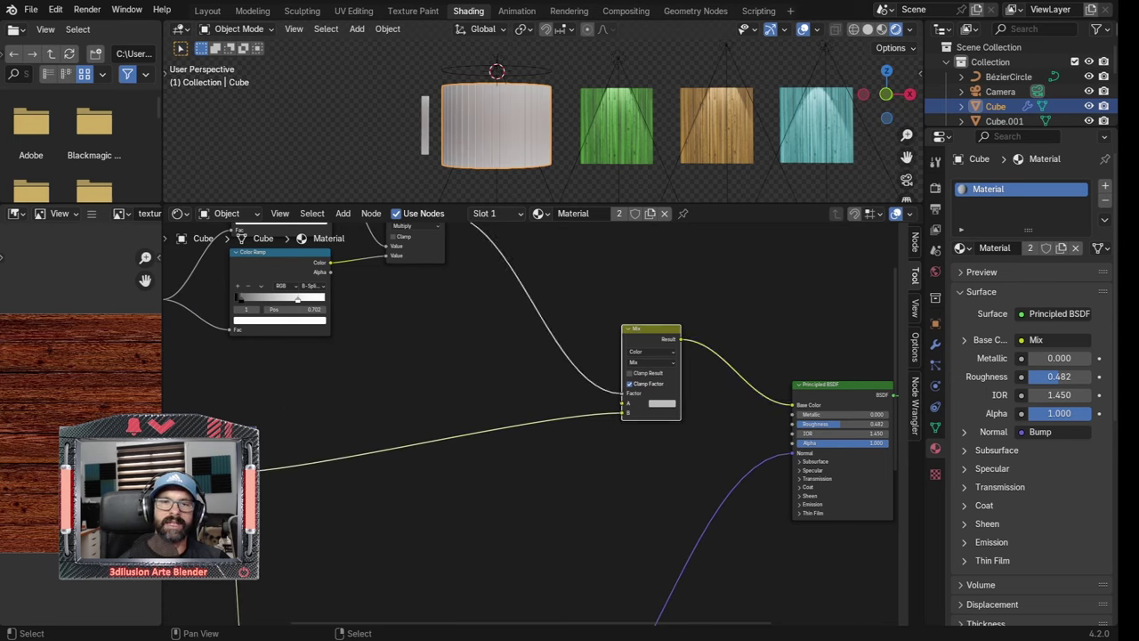
pyautogui.moveTo(247, 468); pyautogui.dragTo(261, 463)
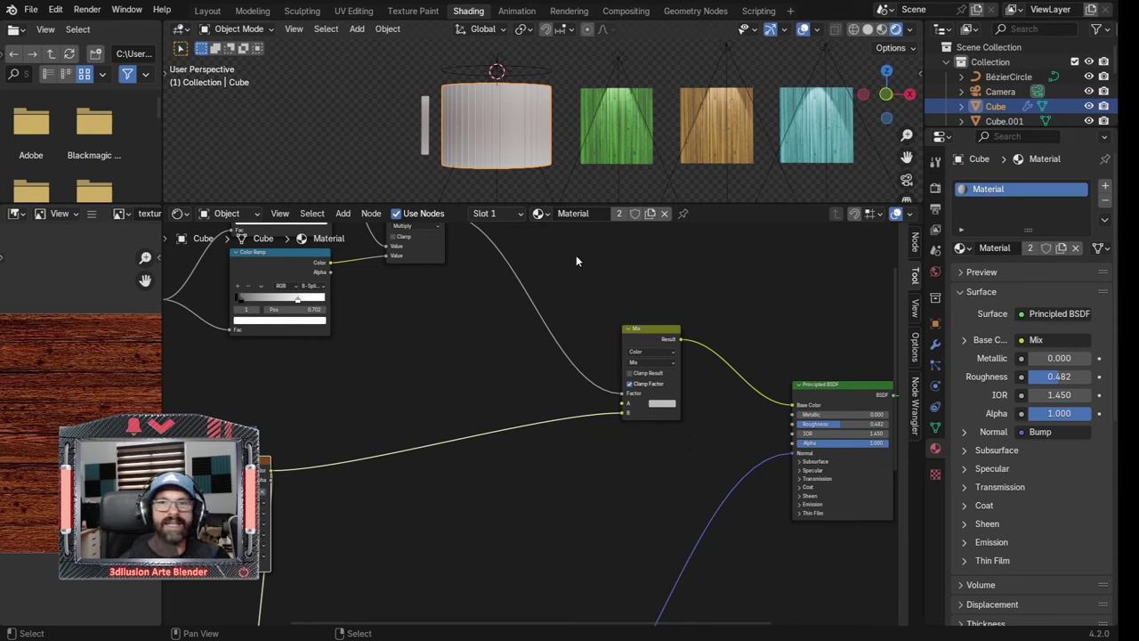
# Set the Mix A colour to black, then inspect the dark wood on the cylinder
pyautogui.click(664, 405)
pyautogui.moveTo(734, 278); pyautogui.dragTo(734, 347)
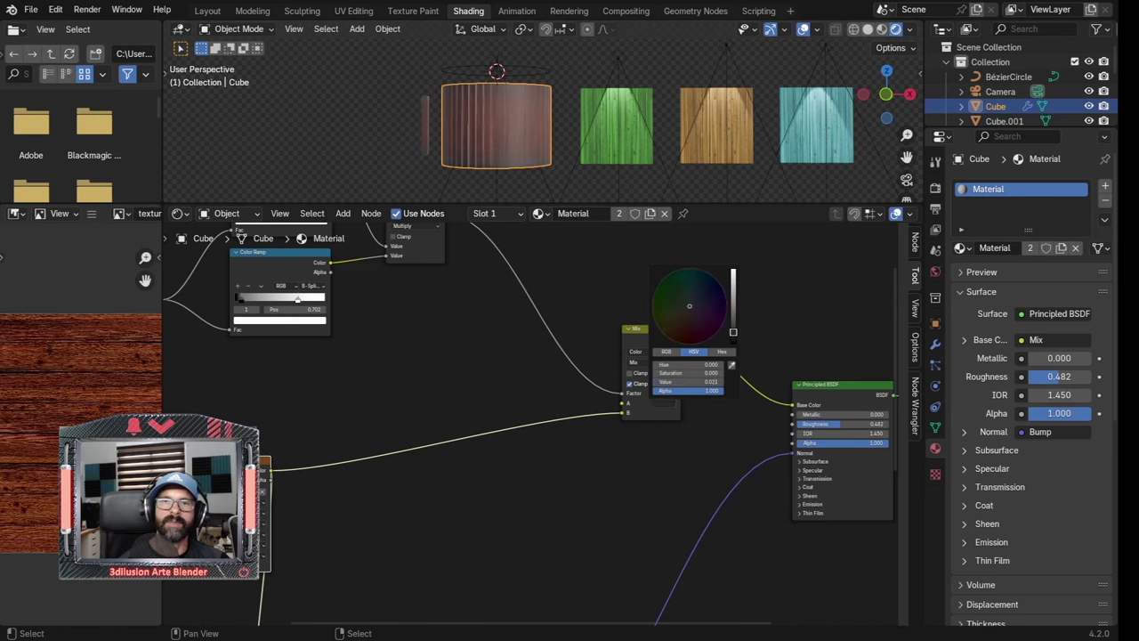
pyautogui.moveTo(480, 118); pyautogui.dragTo(536, 149, button='middle')
pyautogui.scroll(-3, 500, 287)
pyautogui.scroll(4, 435, 360)
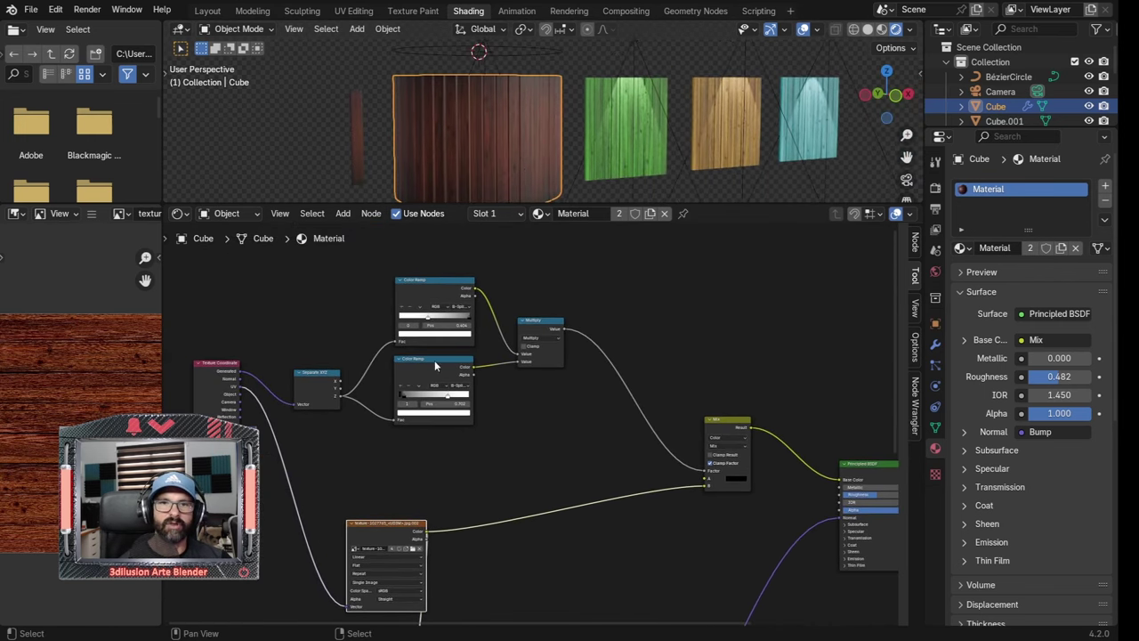
pyautogui.scroll(1, 425, 358)
pyautogui.scroll(1, 507, 294)
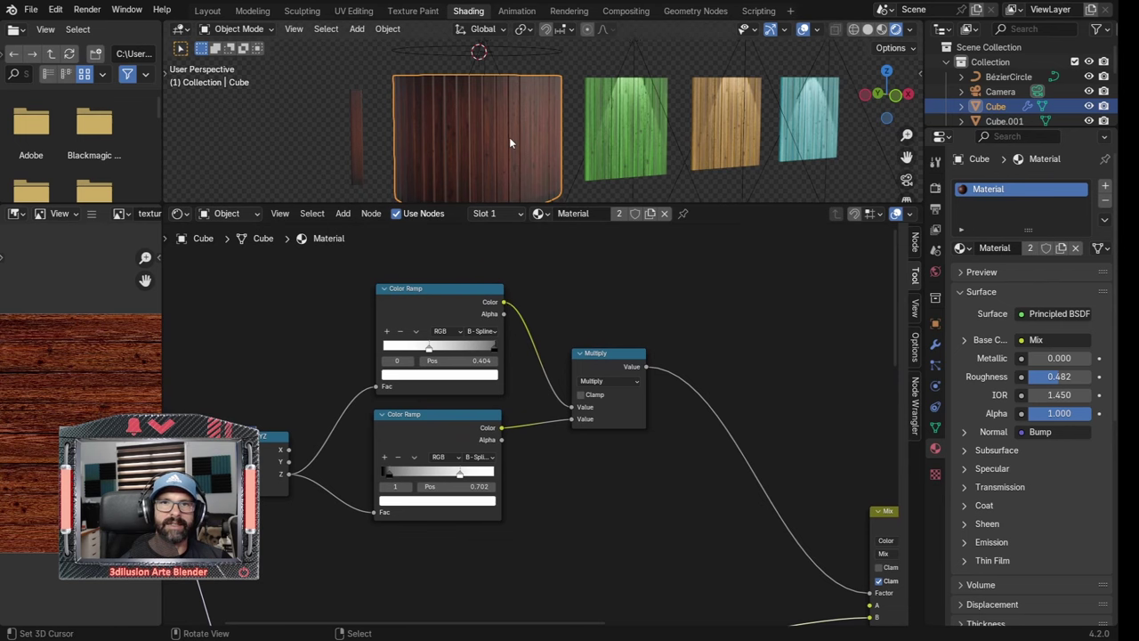
# Enlarge the 3D view and move the Color Ramp stops to 0.709 and 0.200
pyautogui.scroll(1, 509, 137)
pyautogui.moveTo(570, 204); pyautogui.dragTo(570, 273)
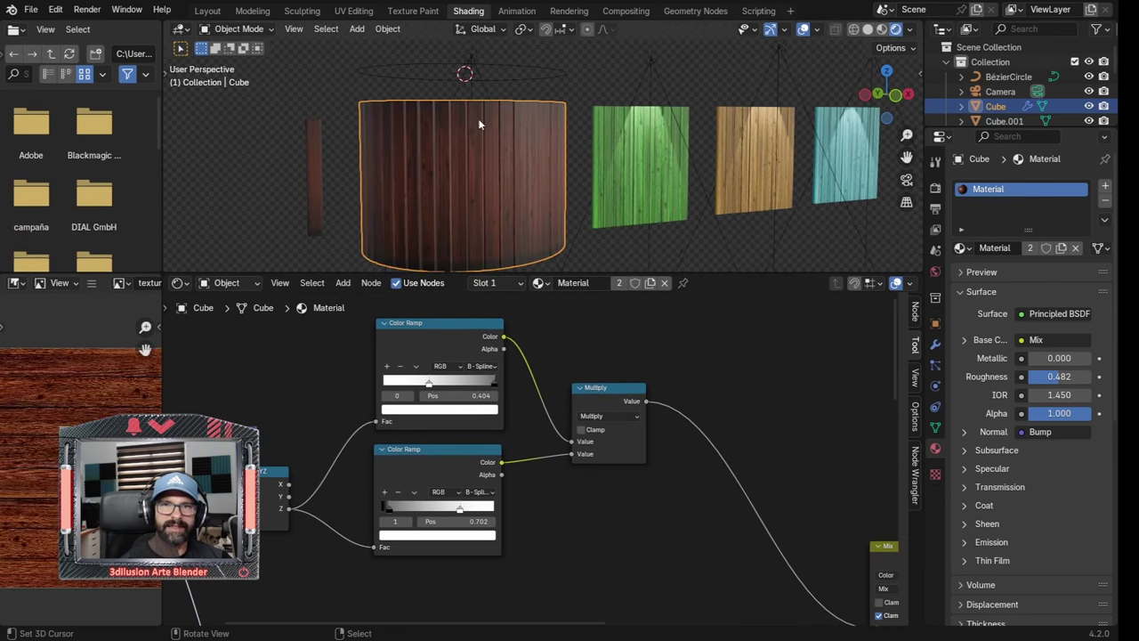
pyautogui.moveTo(462, 205); pyautogui.dragTo(432, 246, button='middle')
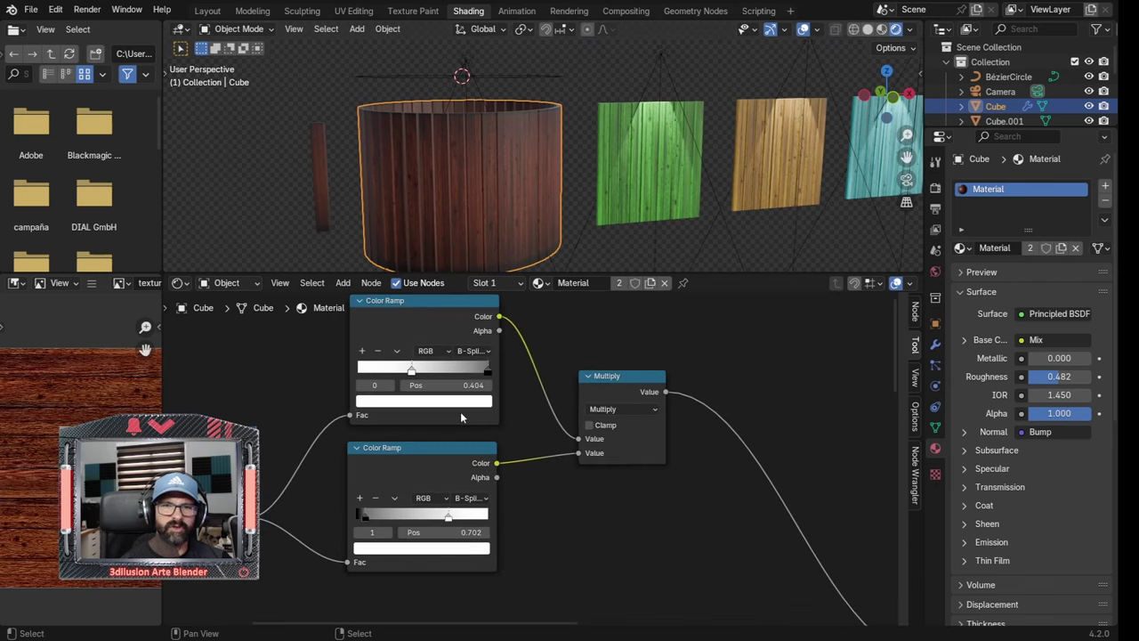
pyautogui.scroll(1, 529, 448)
pyautogui.moveTo(411, 371); pyautogui.dragTo(451, 370)
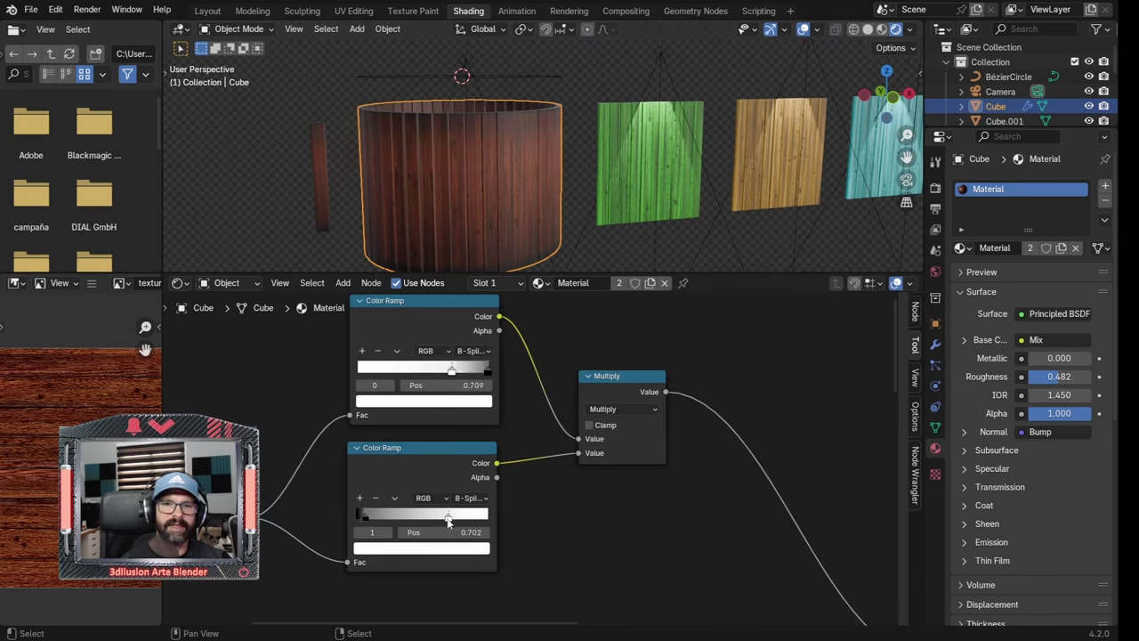
pyautogui.moveTo(448, 520); pyautogui.dragTo(380, 517)
pyautogui.moveTo(570, 227)
pyautogui.mouseDown(button='middle')
pyautogui.moveTo(464, 210)
pyautogui.moveTo(585, 220)
pyautogui.moveTo(504, 169)
pyautogui.moveTo(516, 193)
pyautogui.mouseUp(button='middle')
# Frame all material nodes and view the cylinder level from the side to check its darkened rims
pyautogui.scroll(-3, 519, 201)
pyautogui.scroll(-2, 519, 200)
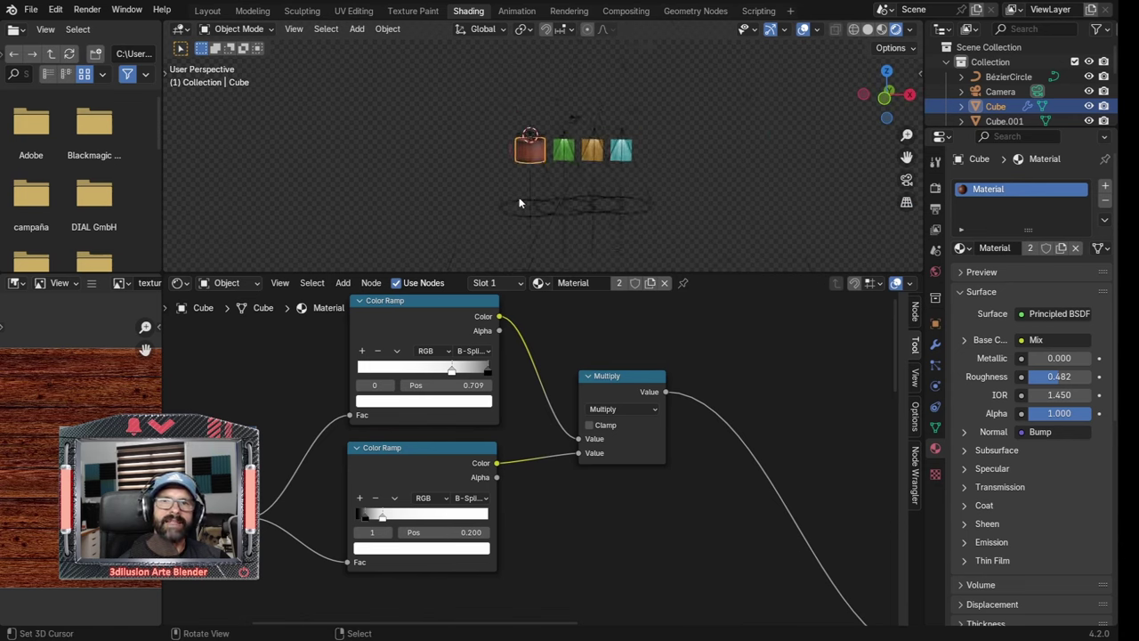
pyautogui.scroll(-3, 525, 490)
pyautogui.moveTo(525, 489)
pyautogui.mouseDown(button='middle')
pyautogui.moveTo(551, 508)
pyautogui.moveTo(591, 427)
pyautogui.moveTo(356, 339)
pyautogui.mouseUp(button='middle')
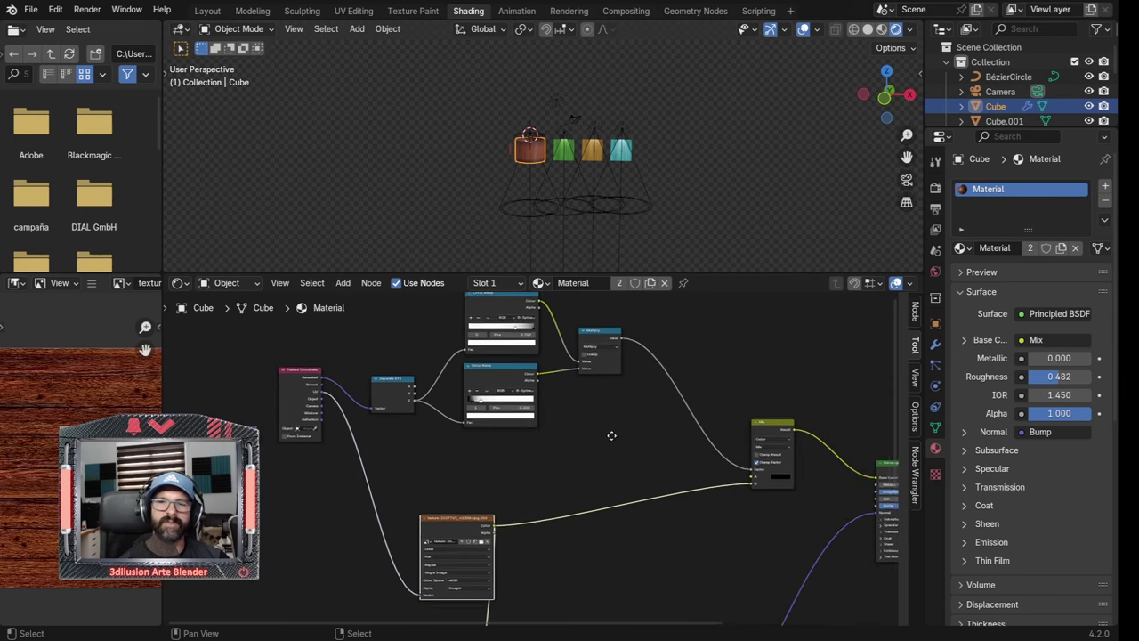
pyautogui.scroll(3, 519, 153)
pyautogui.moveTo(519, 153)
pyautogui.mouseDown(button='middle')
pyautogui.moveTo(522, 190)
pyautogui.moveTo(531, 171)
pyautogui.mouseUp(button='middle')
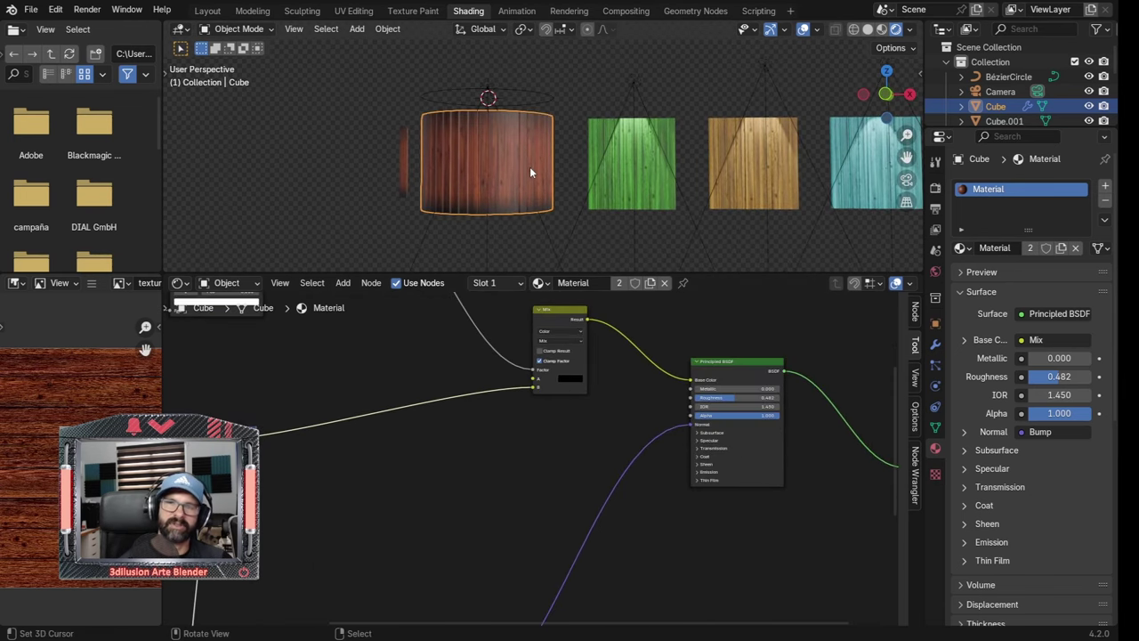
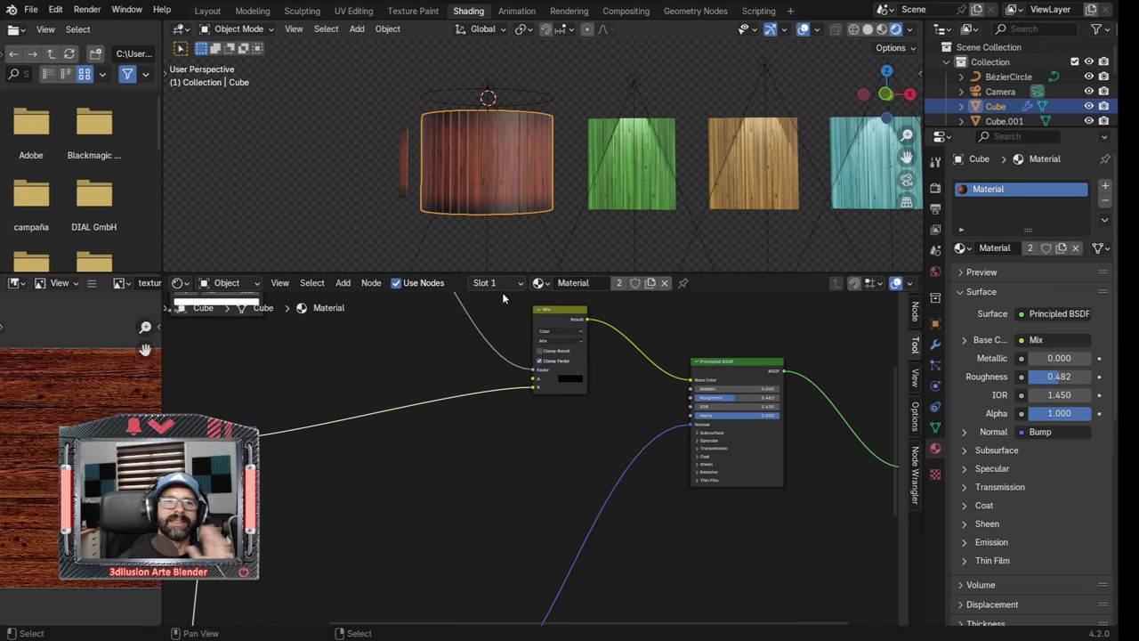
# Add pintura.png as an image texture node and place it among the other shader nodes
pyautogui.scroll(-1, 519, 460)
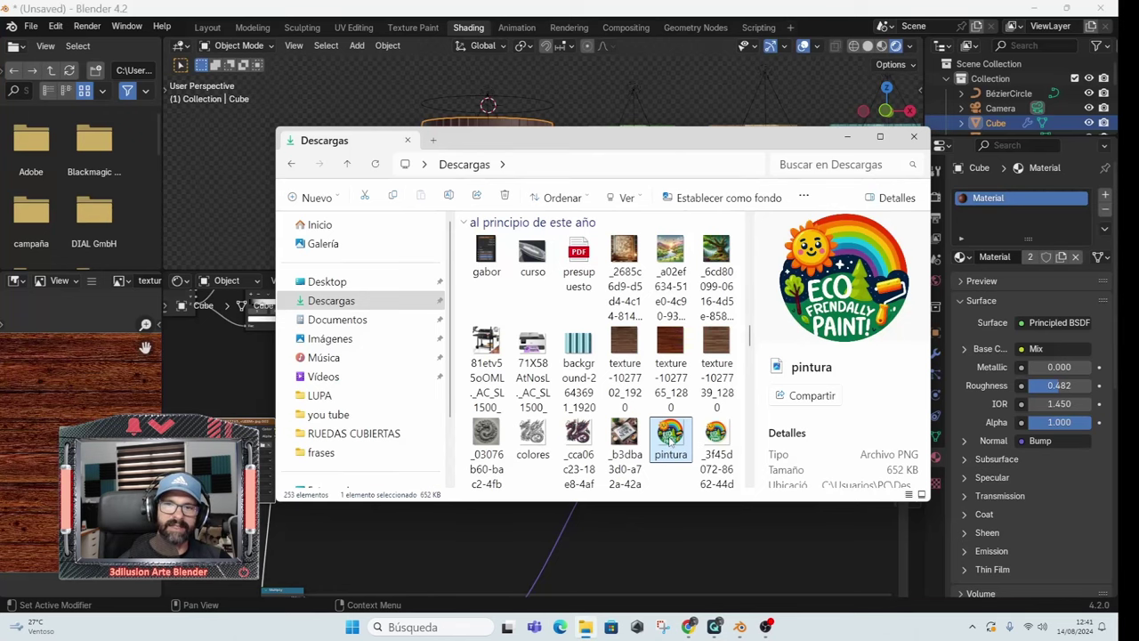
pyautogui.moveTo(634, 534); pyautogui.dragTo(633, 557)
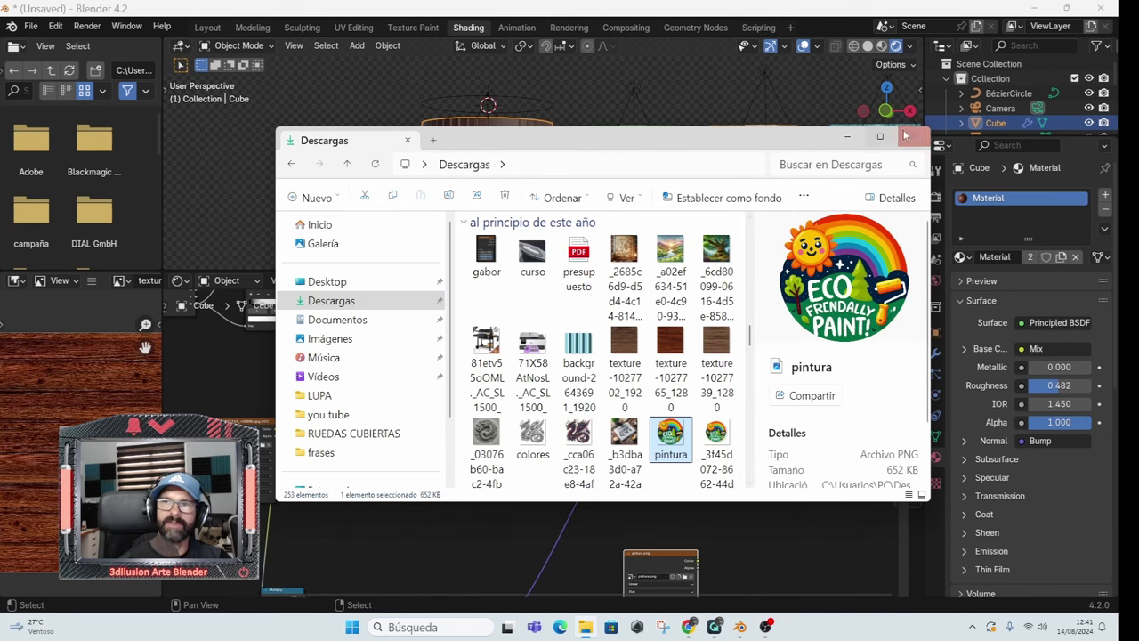
pyautogui.click(792, 386)
pyautogui.click(419, 454)
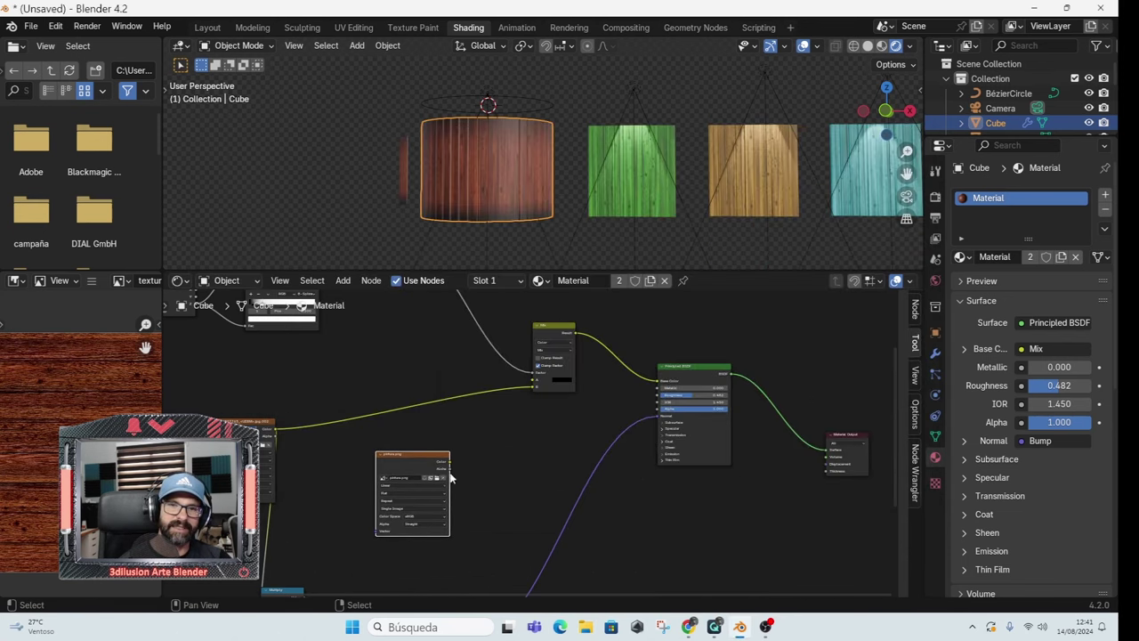
pyautogui.scroll(2, 454, 469)
pyautogui.scroll(1, 472, 450)
pyautogui.moveTo(495, 430); pyautogui.dragTo(603, 391)
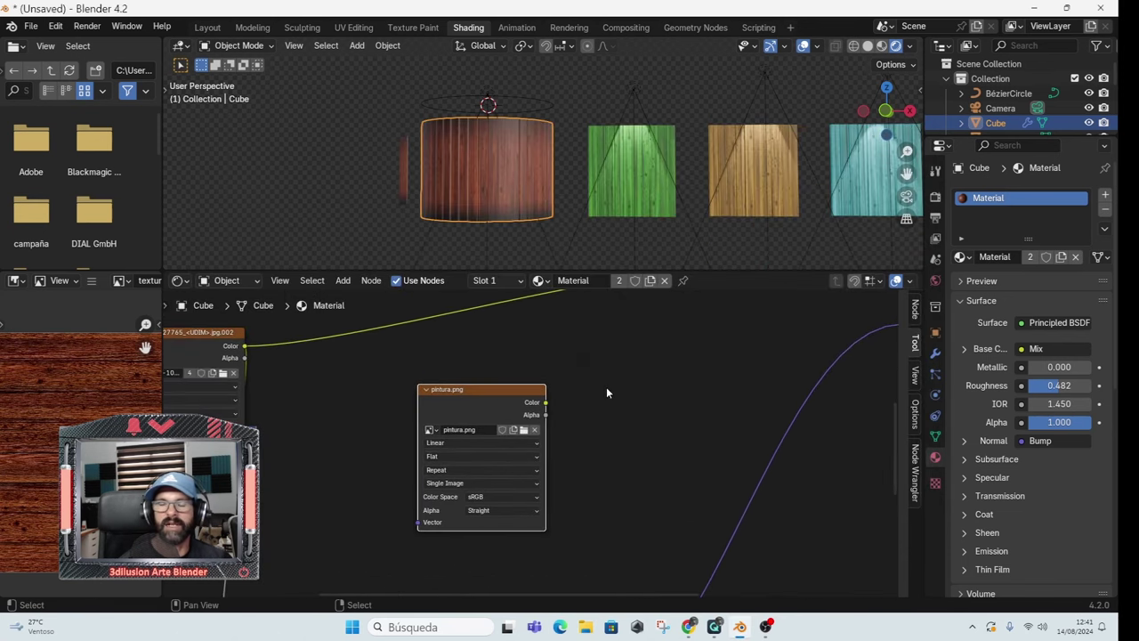
# Connect the pintura.png Color output to the Principled BSDF Base Color
pyautogui.scroll(-1, 606, 386)
pyautogui.scroll(-1, 606, 386)
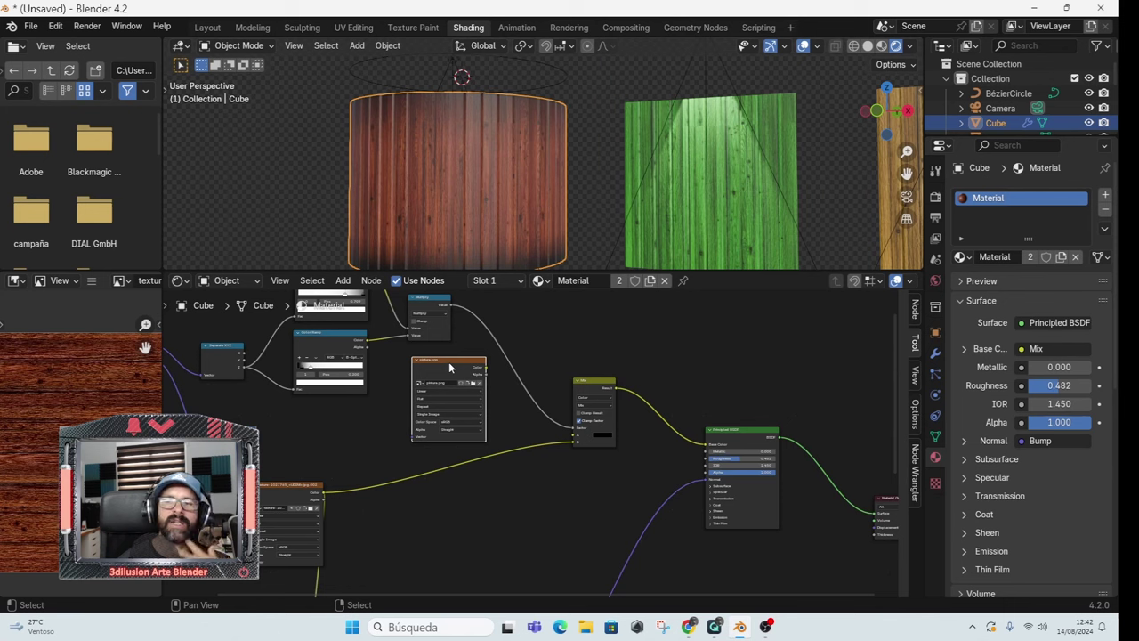
pyautogui.moveTo(689, 369); pyautogui.dragTo(633, 327, button='middle')
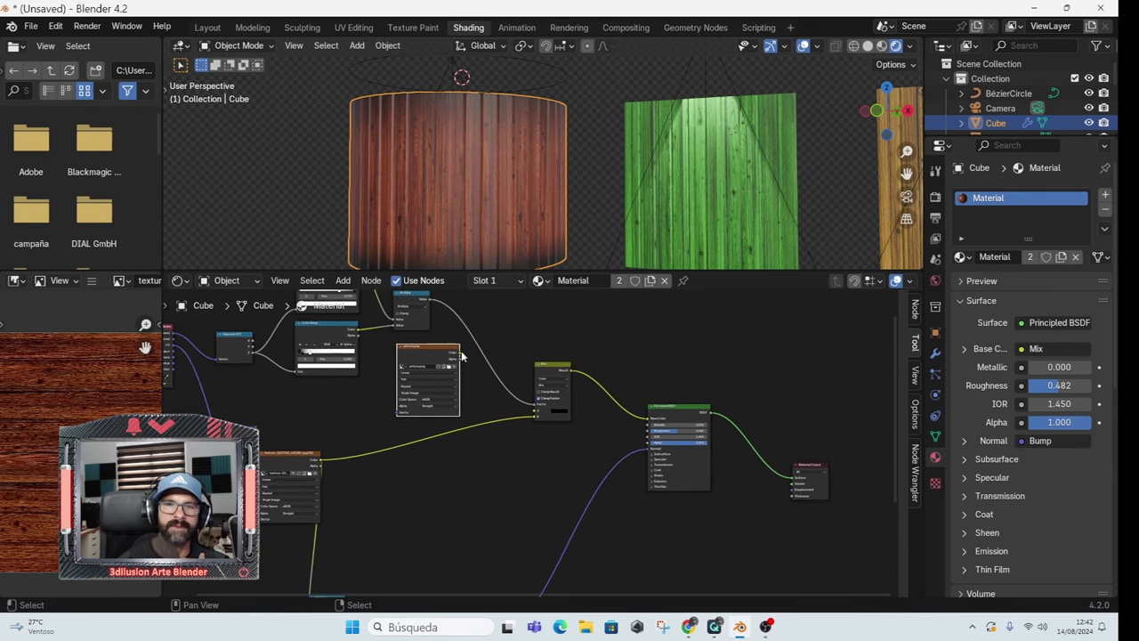
pyautogui.moveTo(460, 353); pyautogui.dragTo(648, 418)
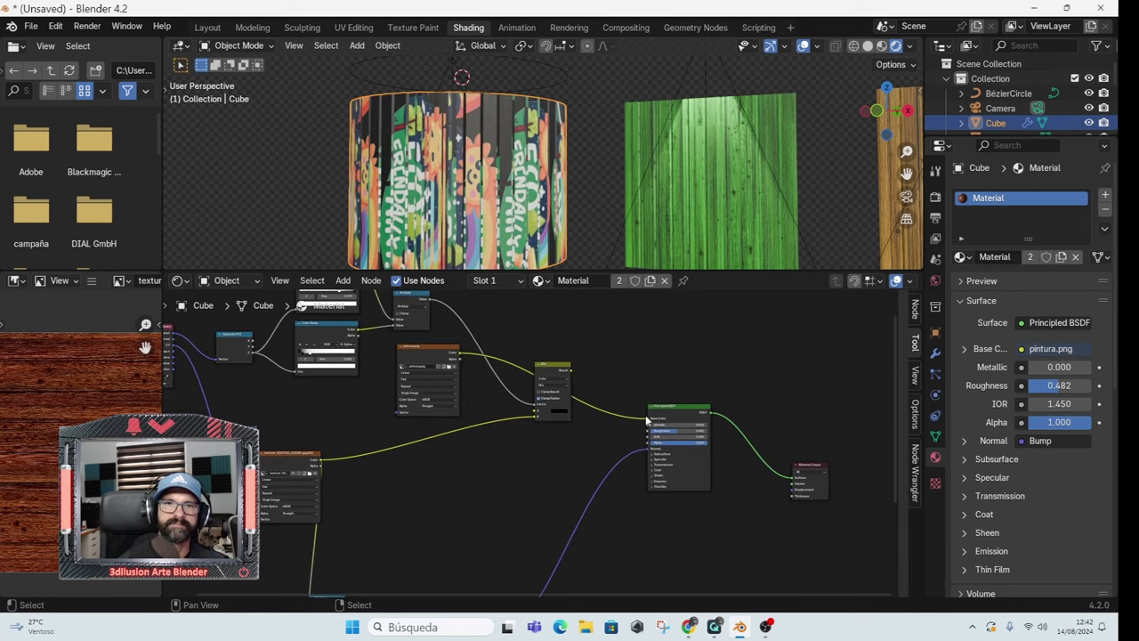
pyautogui.moveTo(322, 406); pyautogui.dragTo(371, 416, button='middle')
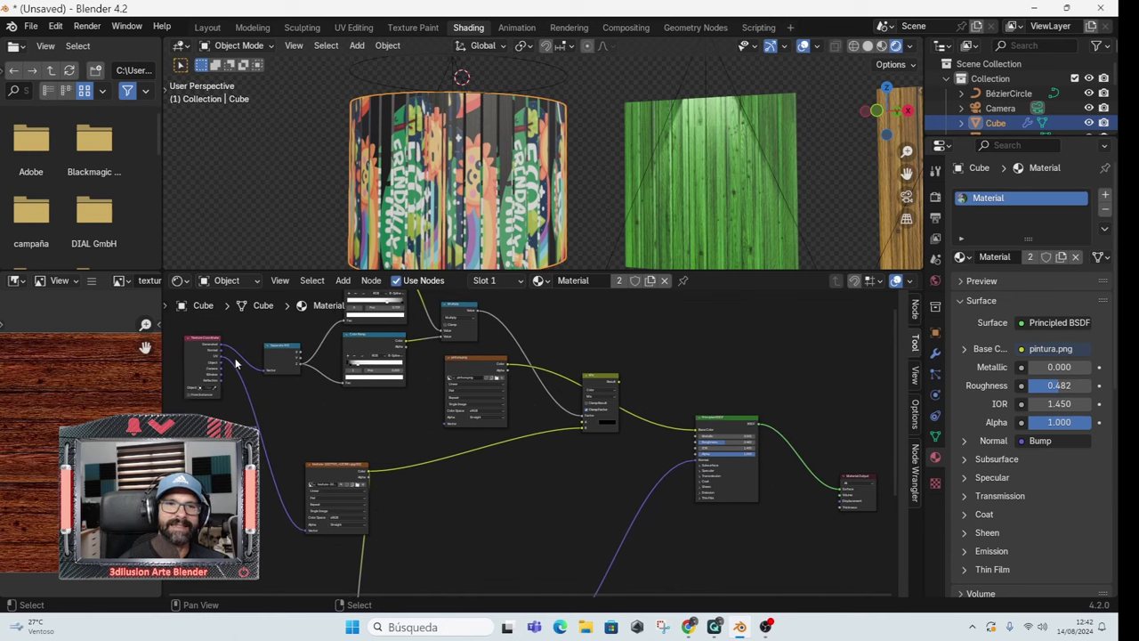
pyautogui.moveTo(221, 360); pyautogui.dragTo(442, 424)
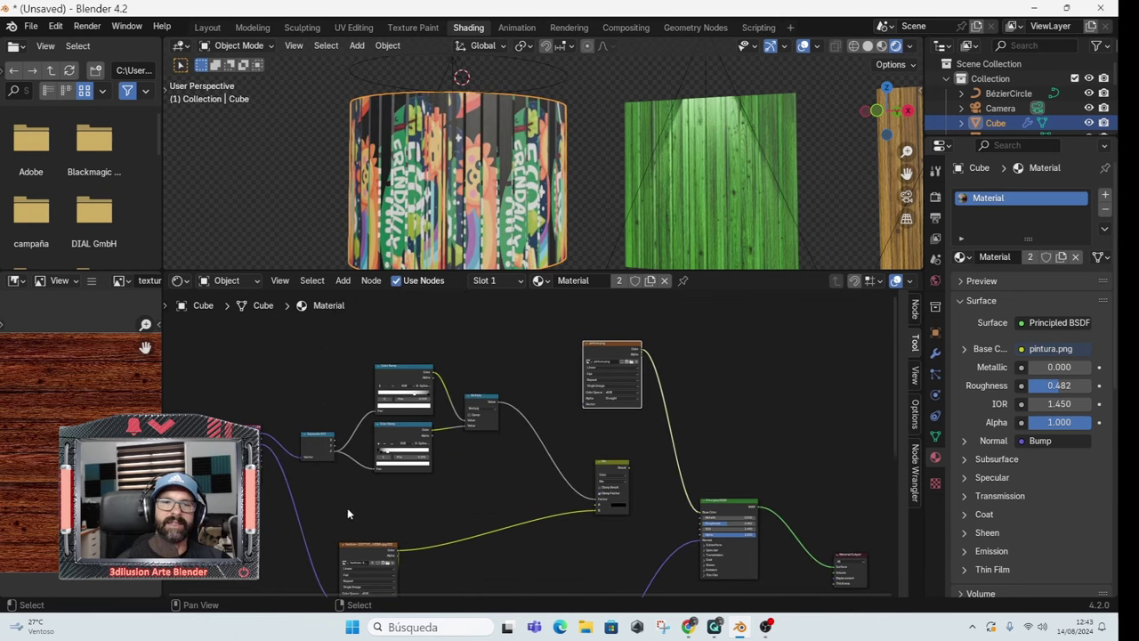
# Add a second UV map, UVMap.001, to the cube and make it the render map
pyautogui.hotkey('alt', 'a')
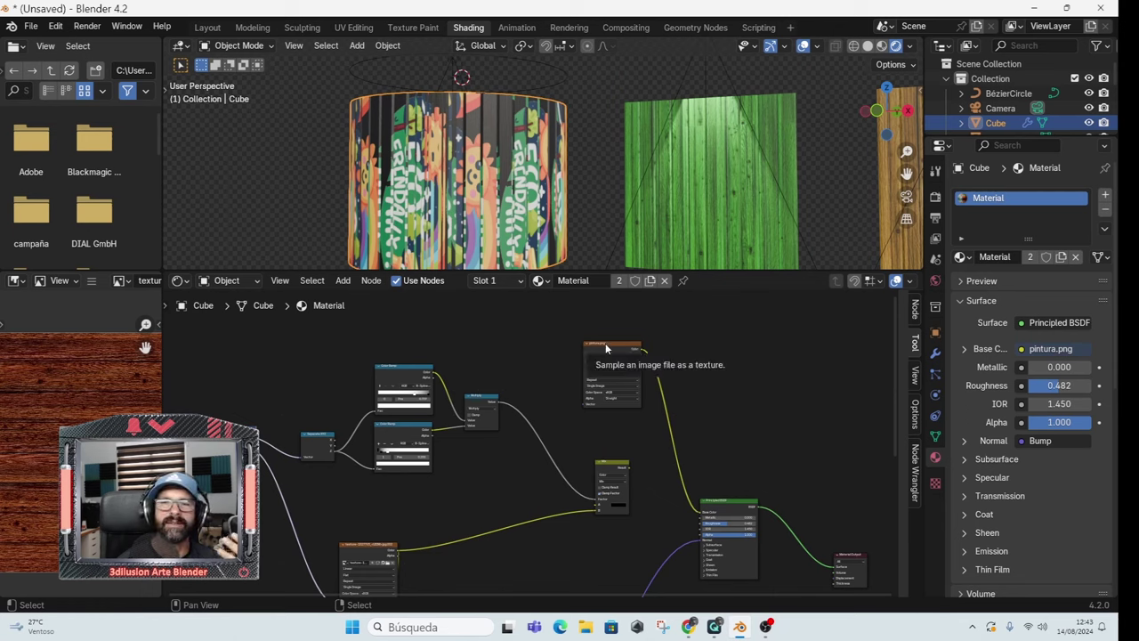
pyautogui.click(936, 436)
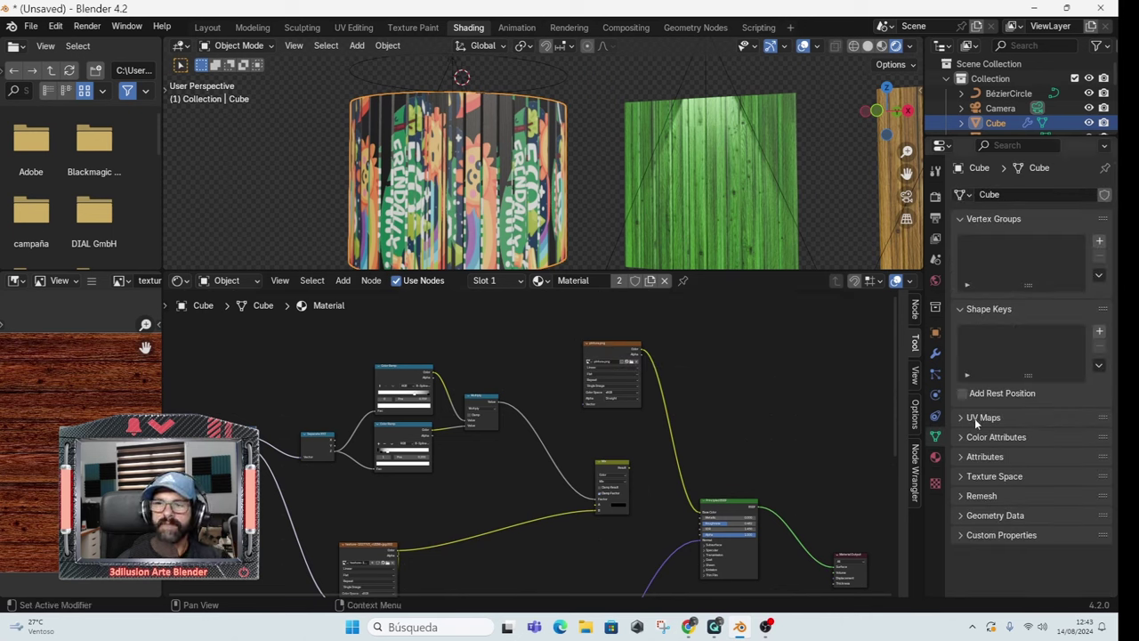
pyautogui.click(974, 418)
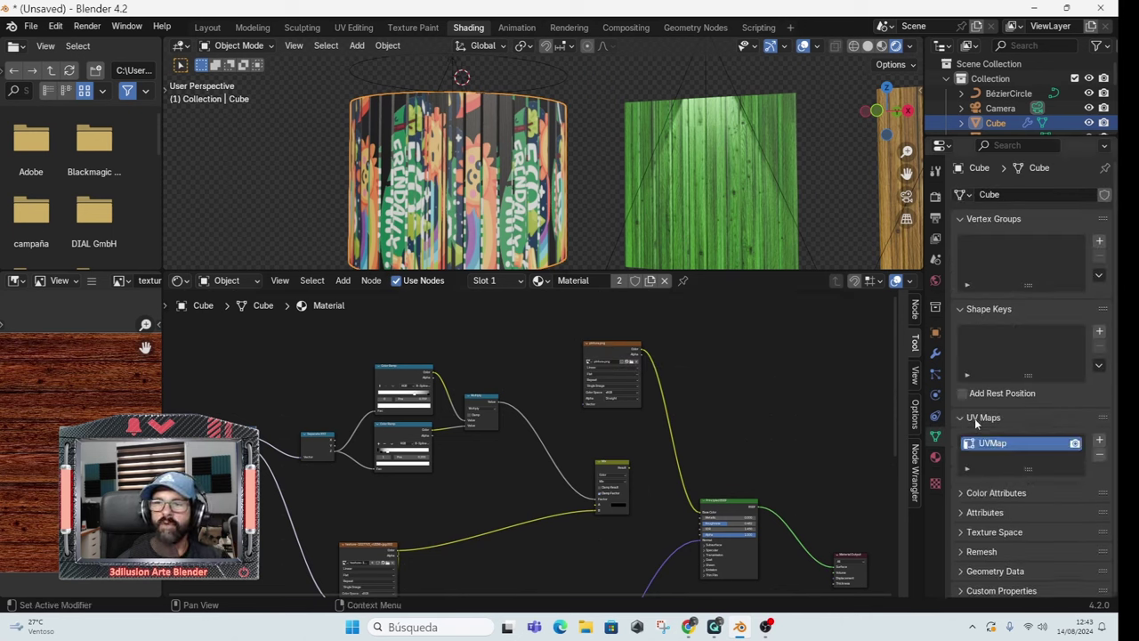
pyautogui.click(1100, 441)
pyautogui.click(1075, 458)
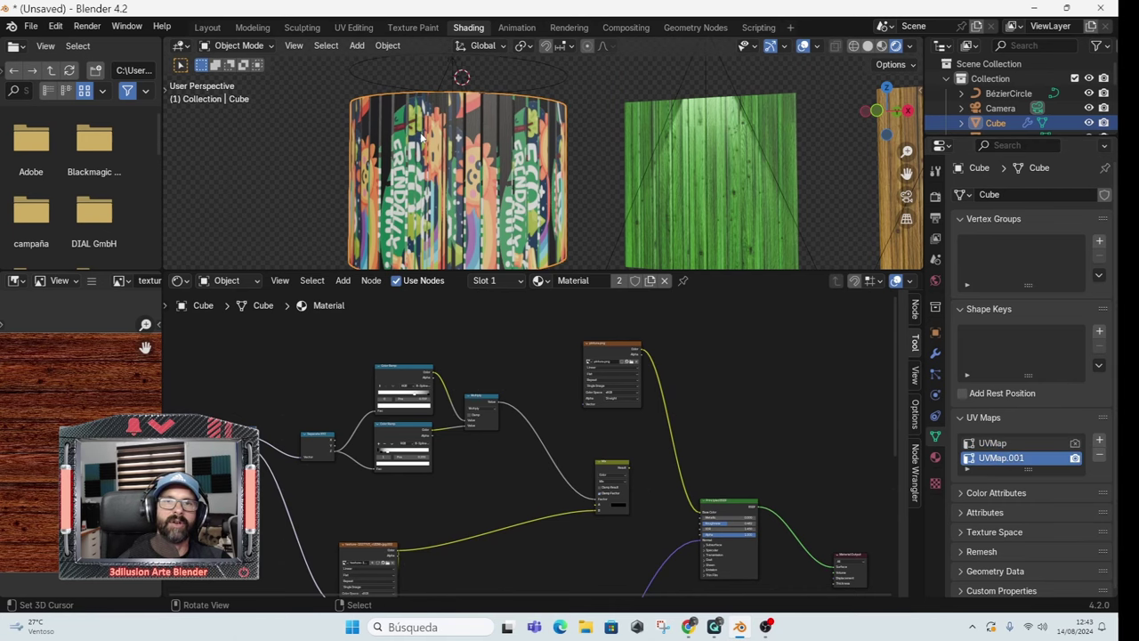
pyautogui.click(353, 27)
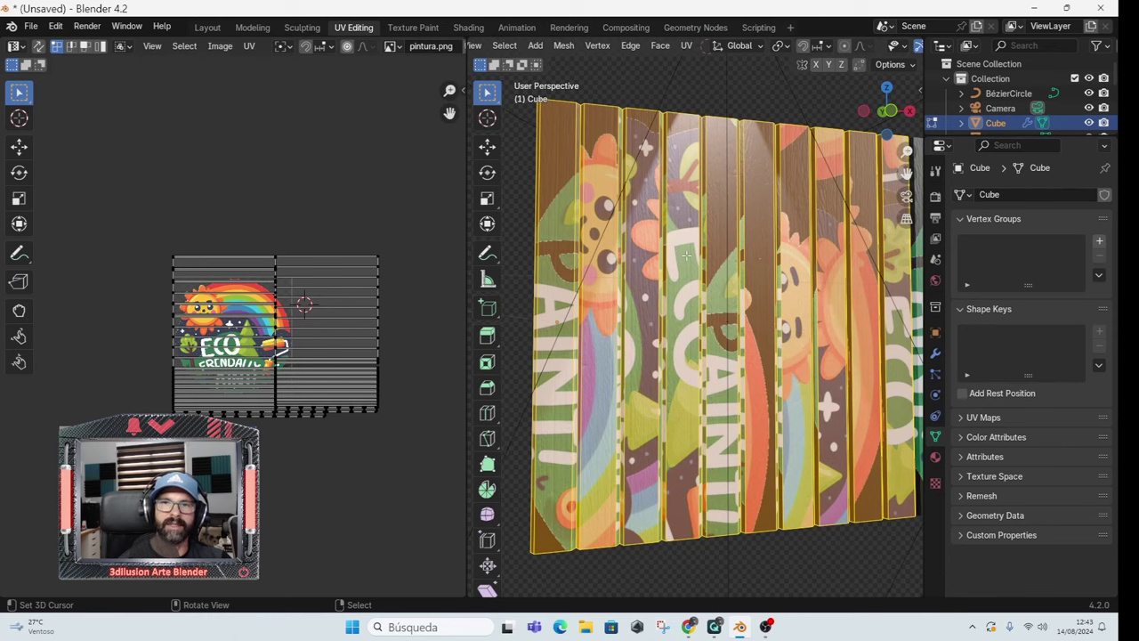
# Project the panel's UVs from the front orthographic view
pyautogui.scroll(-2, 686, 255)
pyautogui.press('KP_1')
pyautogui.scroll(-3, 660, 241)
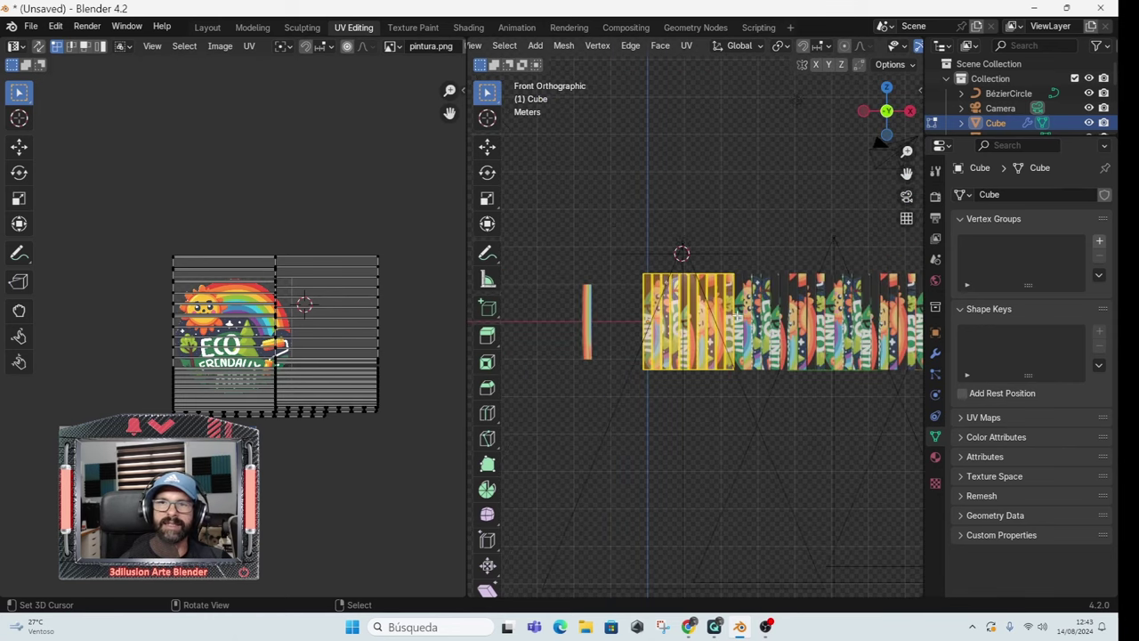
pyautogui.keyDown('shift'); pyautogui.moveTo(775, 316); pyautogui.dragTo(703, 302, button='middle'); pyautogui.keyUp('shift')
pyautogui.press('u')
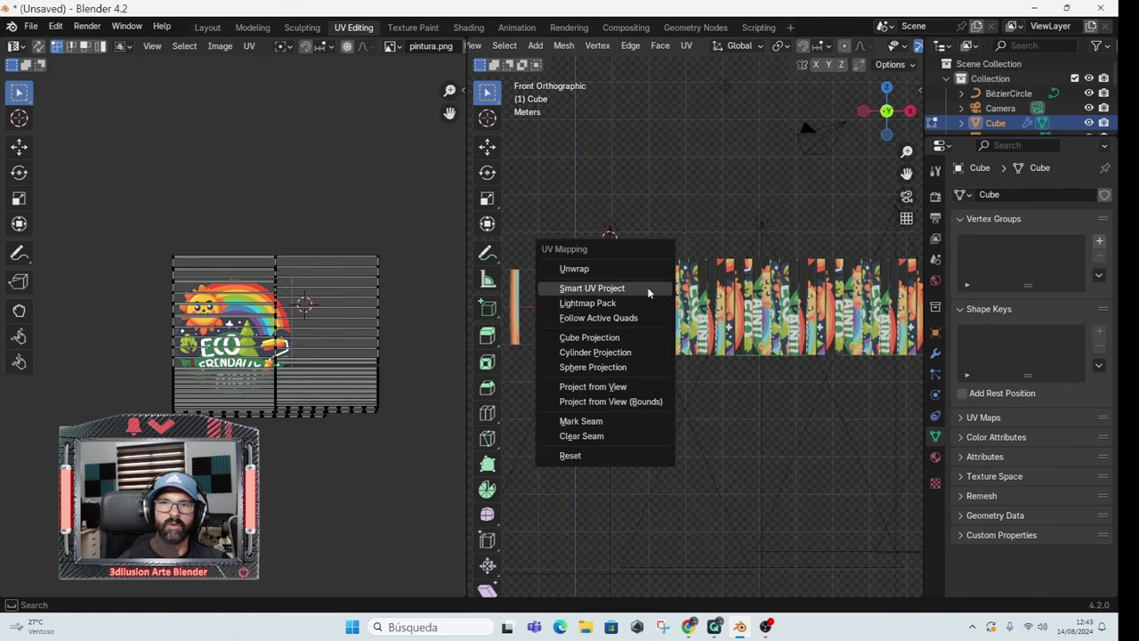
pyautogui.click(594, 388)
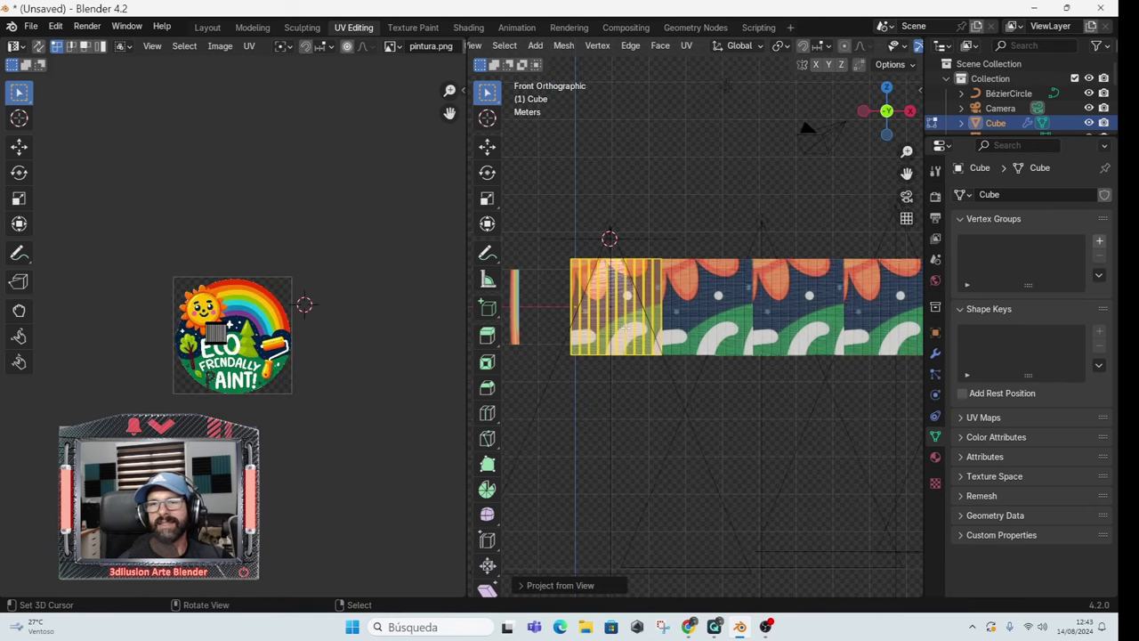
# Lower the Array modifier count to 1 and leave Edit Mode
pyautogui.click(935, 353)
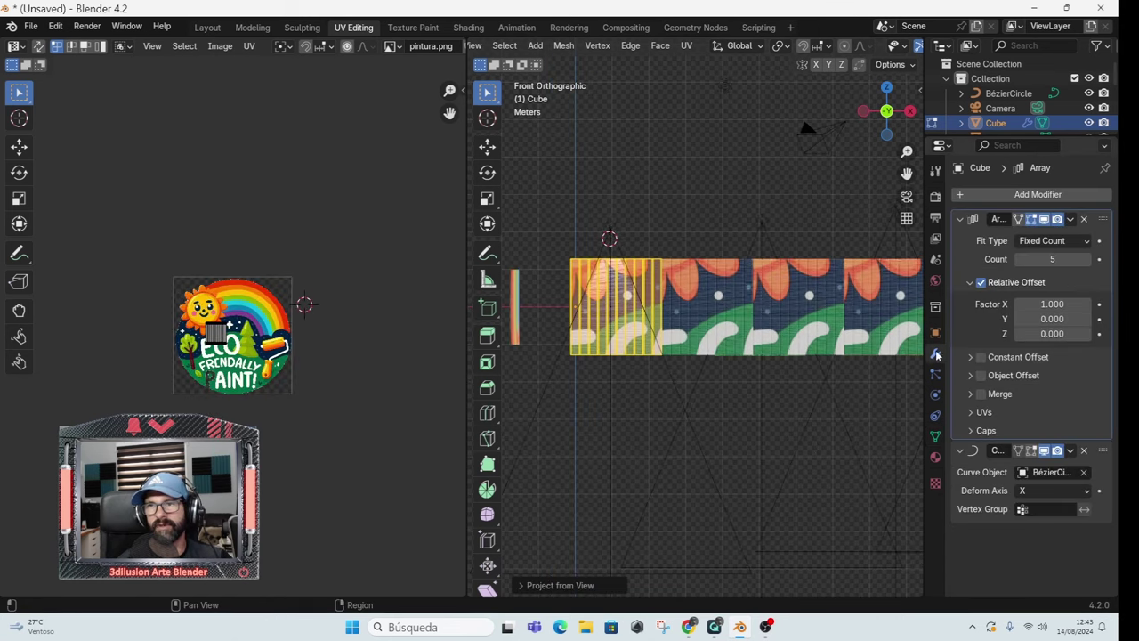
pyautogui.click(1020, 259)
pyautogui.click(1020, 259)
pyautogui.click(1019, 259)
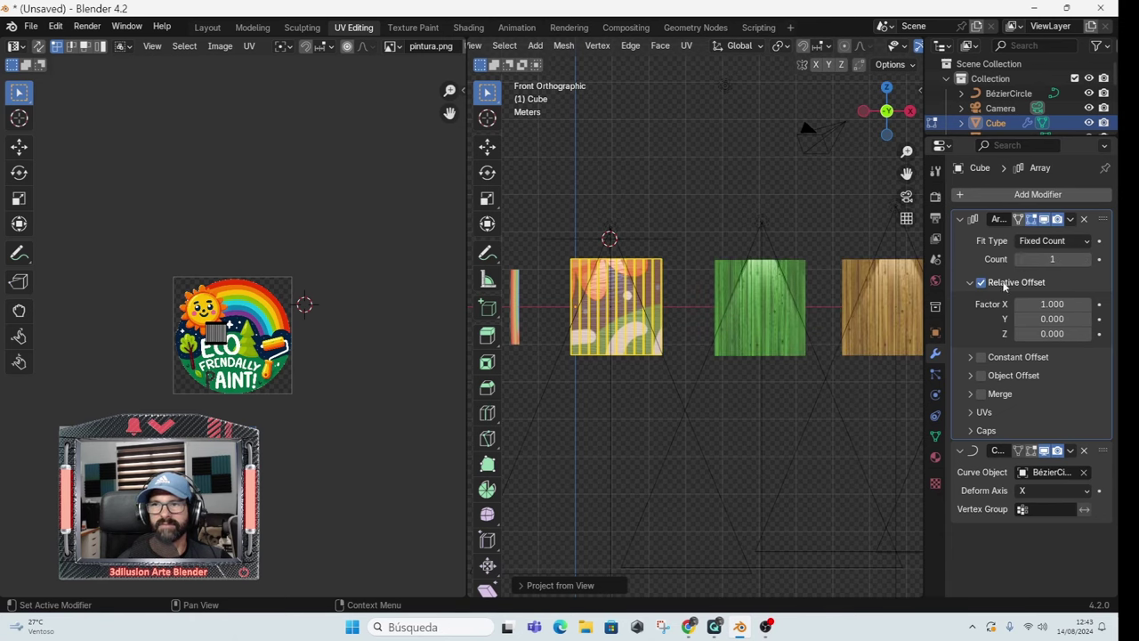
pyautogui.press('Tab')
pyautogui.scroll(3, 639, 383)
# Reconnect the Mix output to Base Color and set UVMap back as the render map
pyautogui.click(468, 26)
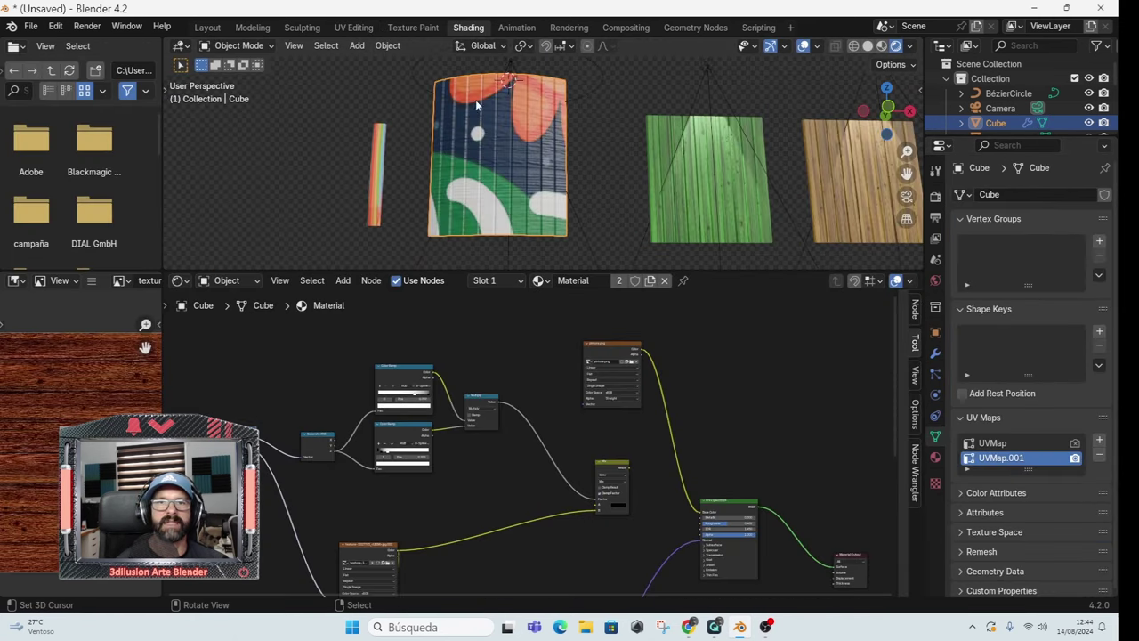
pyautogui.scroll(3, 509, 431)
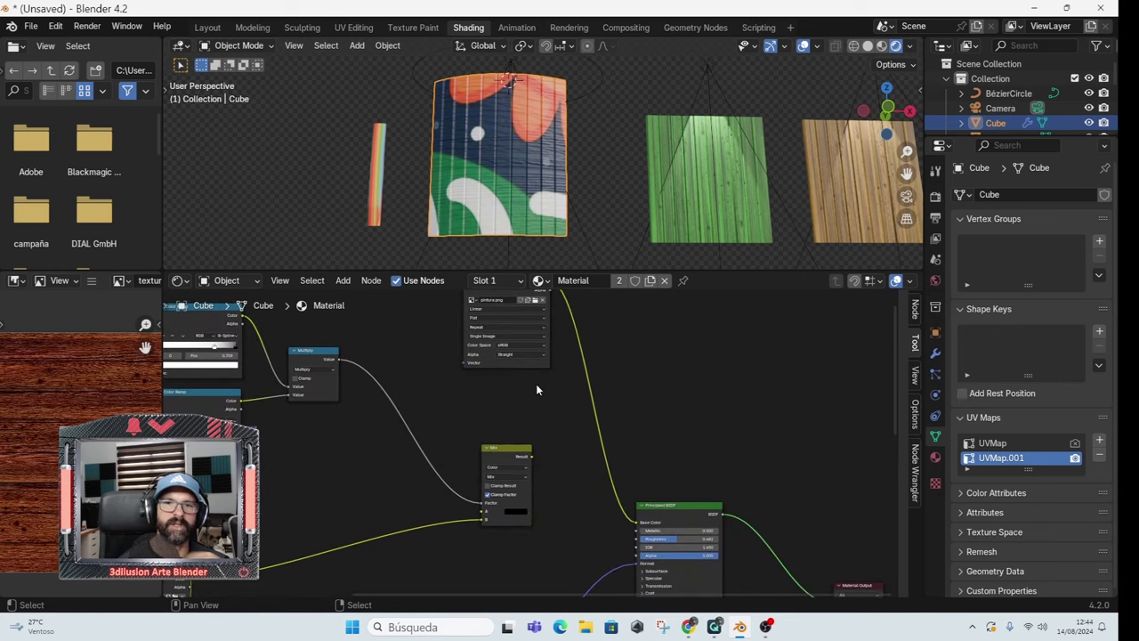
pyautogui.moveTo(531, 457); pyautogui.dragTo(637, 521)
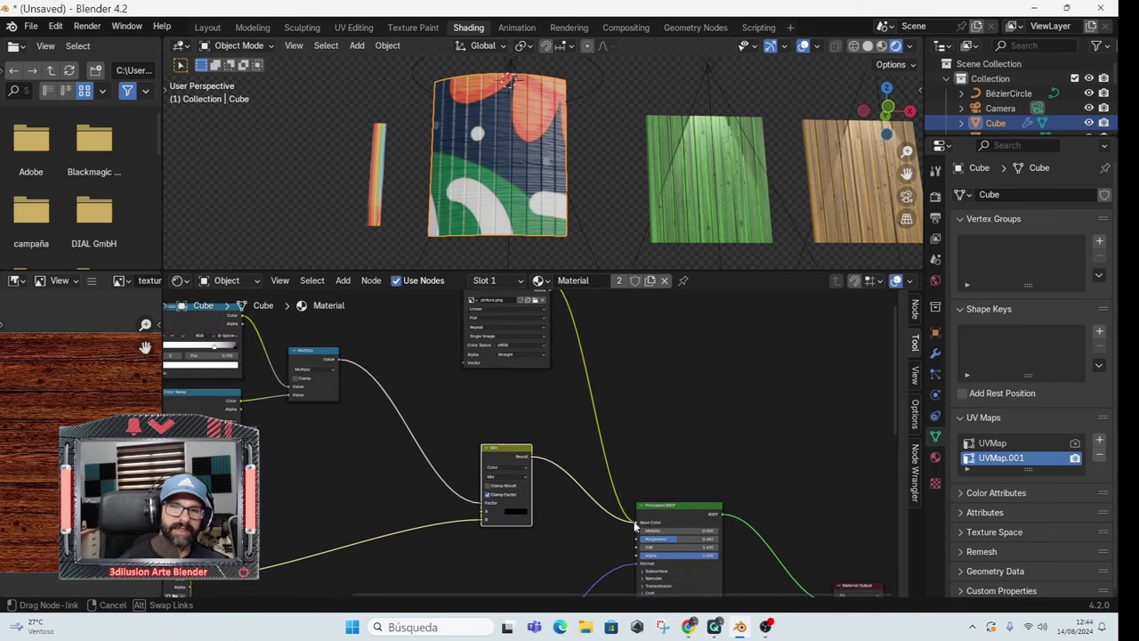
pyautogui.scroll(-2, 583, 417)
pyautogui.scroll(3, 475, 182)
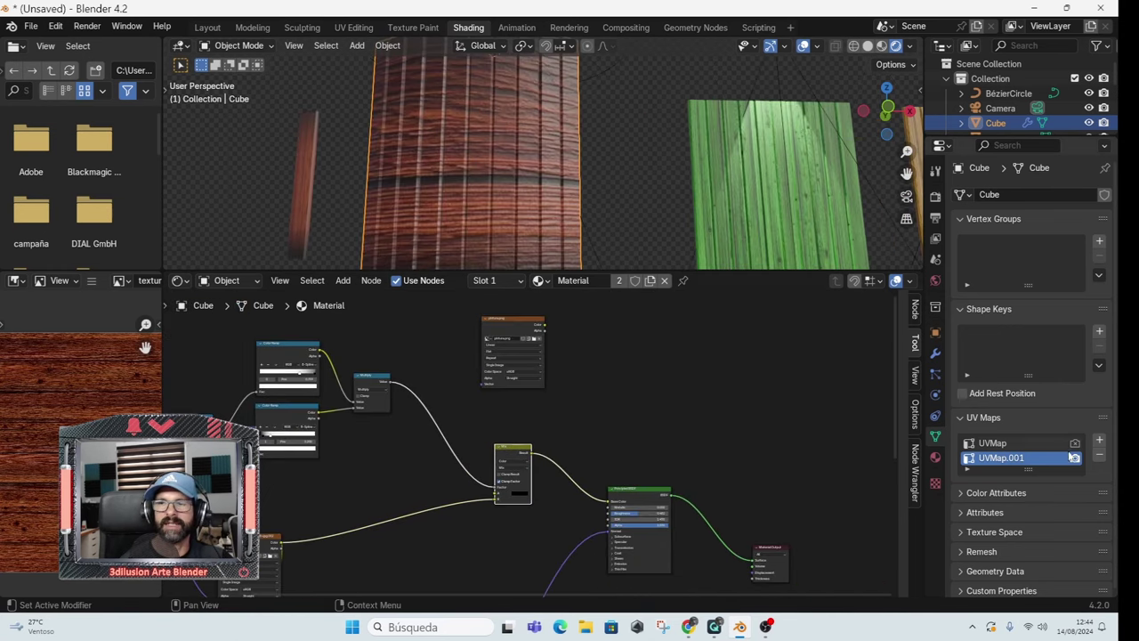
pyautogui.click(1075, 444)
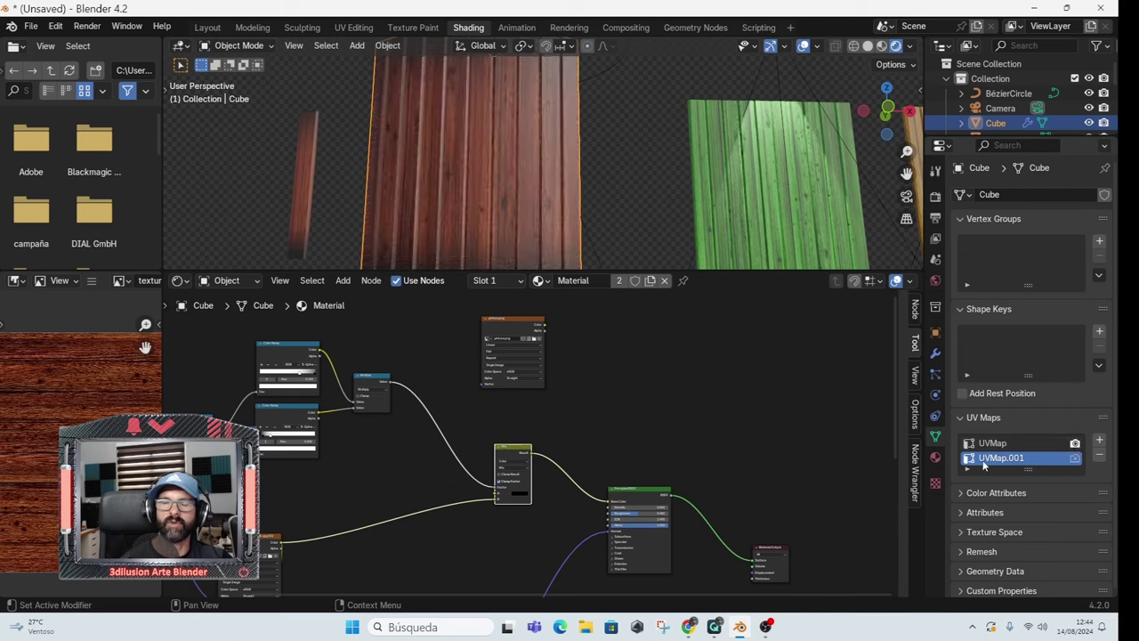
# Add a UV Map node set to UVMap.001 and link it to the pintura.png Vector input
pyautogui.moveTo(514, 326); pyautogui.dragTo(571, 337)
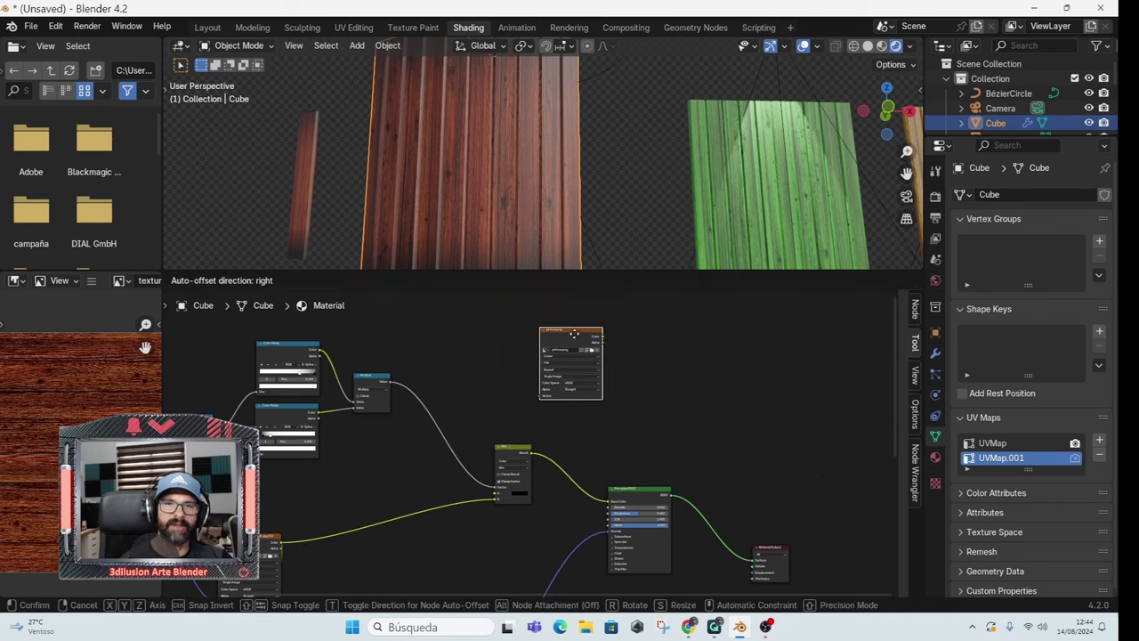
pyautogui.hotkey('shift', 'a')
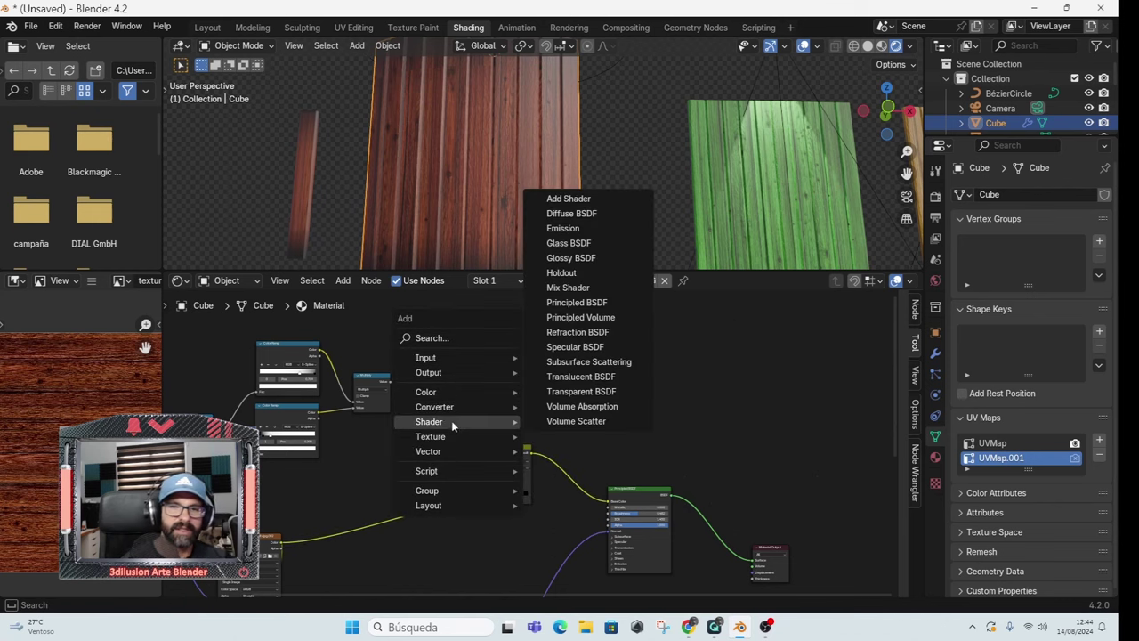
pyautogui.click(454, 339)
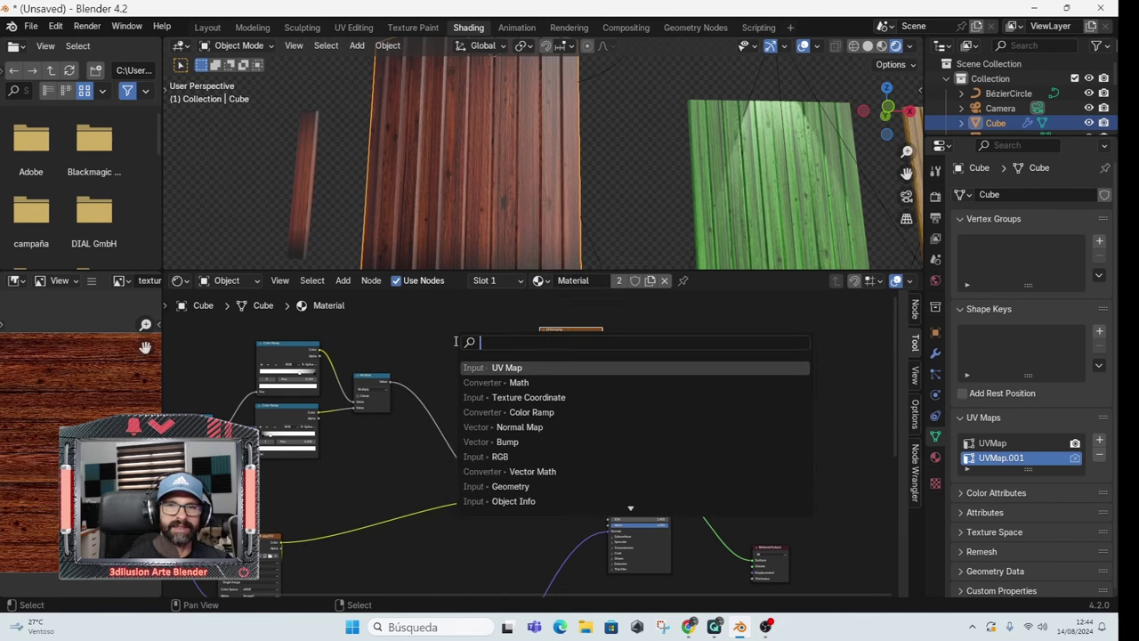
pyautogui.click(476, 364)
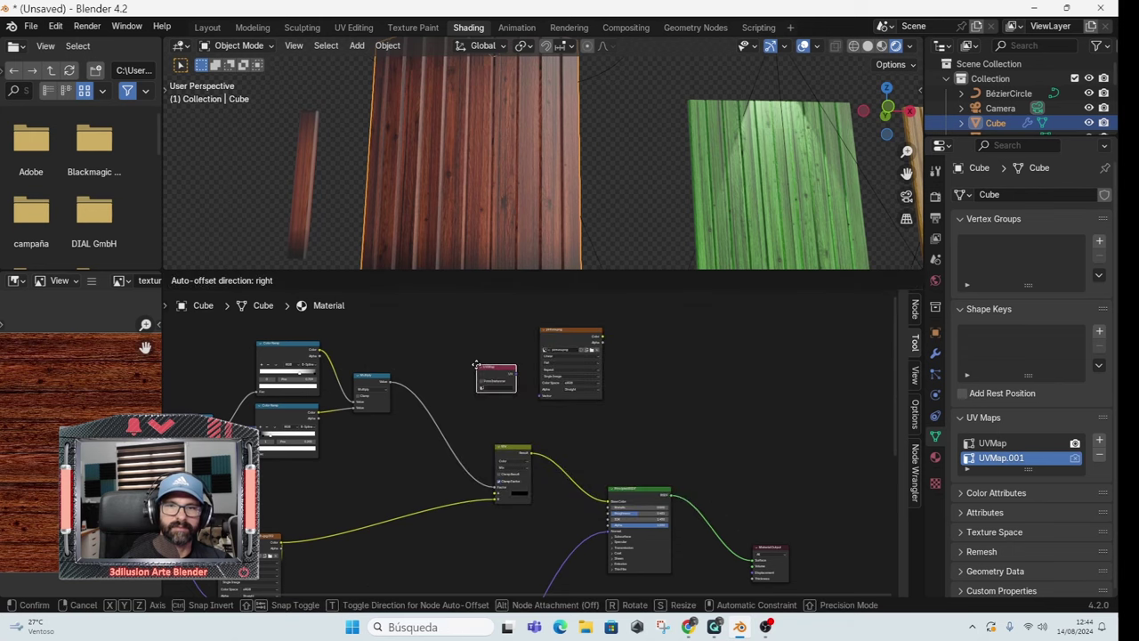
pyautogui.click(454, 366)
pyautogui.scroll(3, 466, 359)
pyautogui.scroll(2, 466, 359)
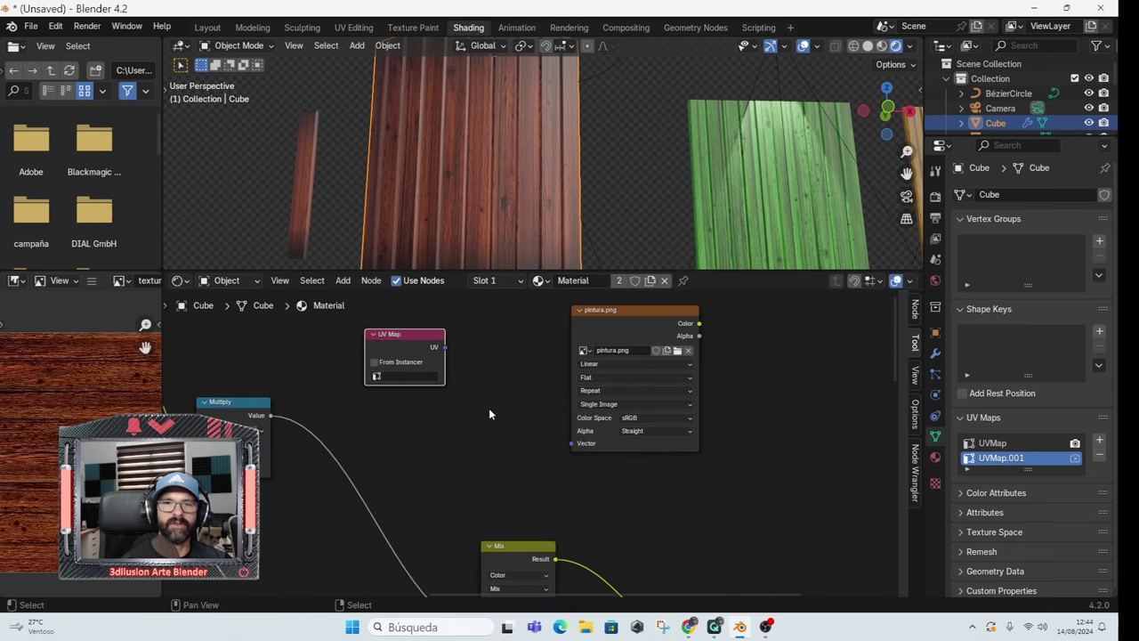
pyautogui.click(391, 370)
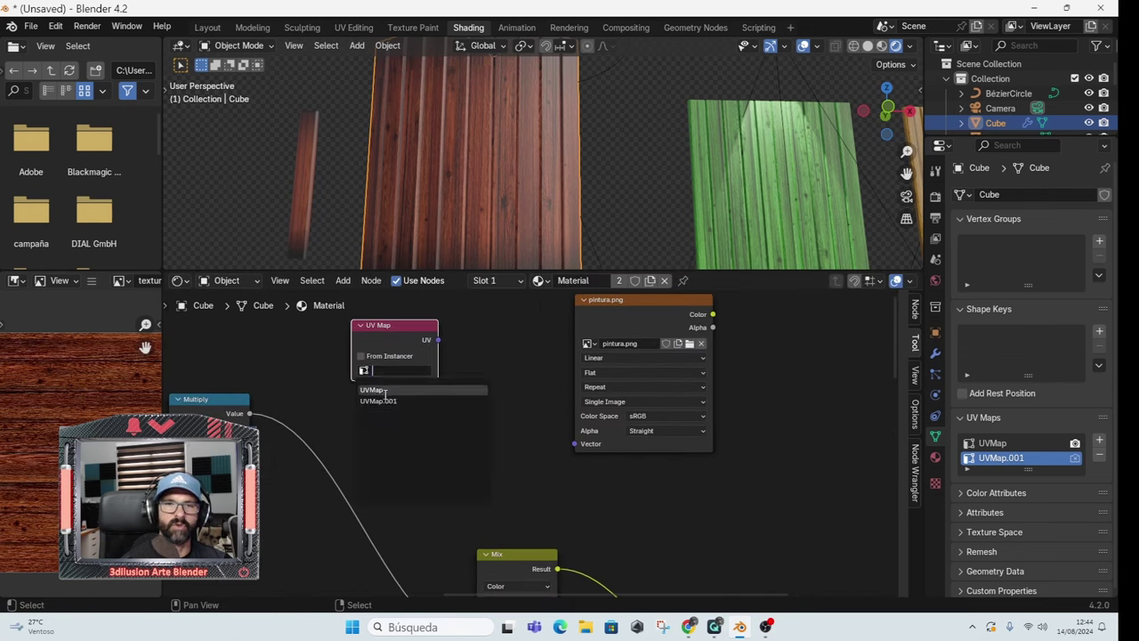
pyautogui.click(377, 400)
pyautogui.moveTo(438, 340); pyautogui.dragTo(557, 452)
# Rearrange the shader nodes and plug the pintura.png Color into Base Color
pyautogui.scroll(-2, 521, 459)
pyautogui.scroll(-1, 521, 459)
pyautogui.moveTo(617, 482); pyautogui.dragTo(522, 429, button='middle')
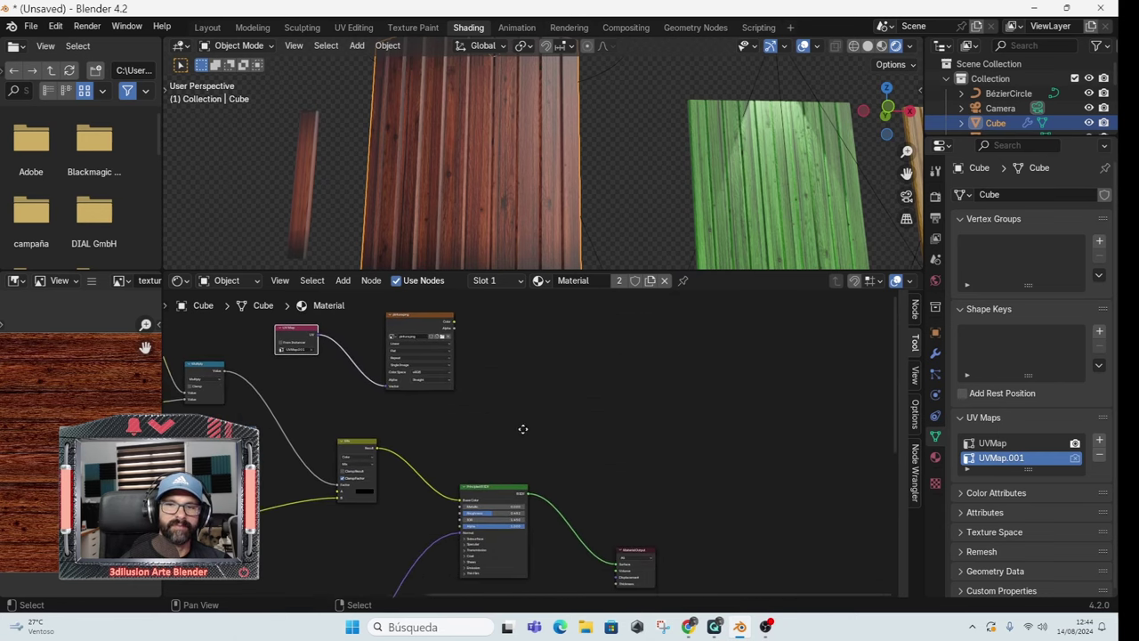
pyautogui.moveTo(636, 547); pyautogui.dragTo(711, 494)
pyautogui.moveTo(509, 484); pyautogui.dragTo(611, 474)
pyautogui.moveTo(449, 321); pyautogui.dragTo(563, 481)
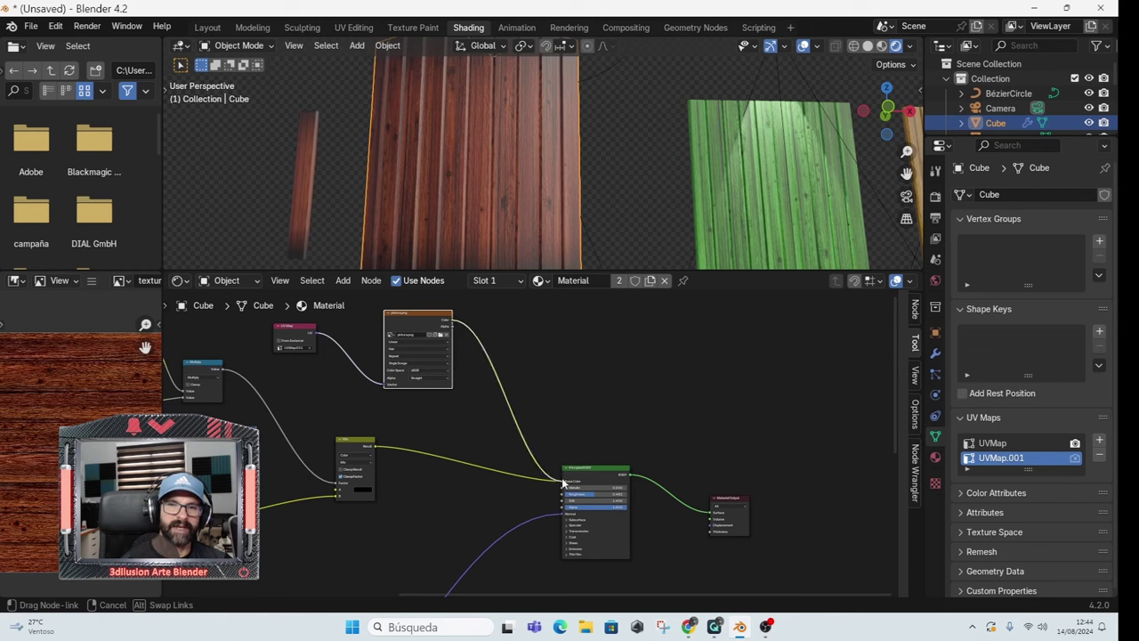
pyautogui.scroll(-3, 514, 216)
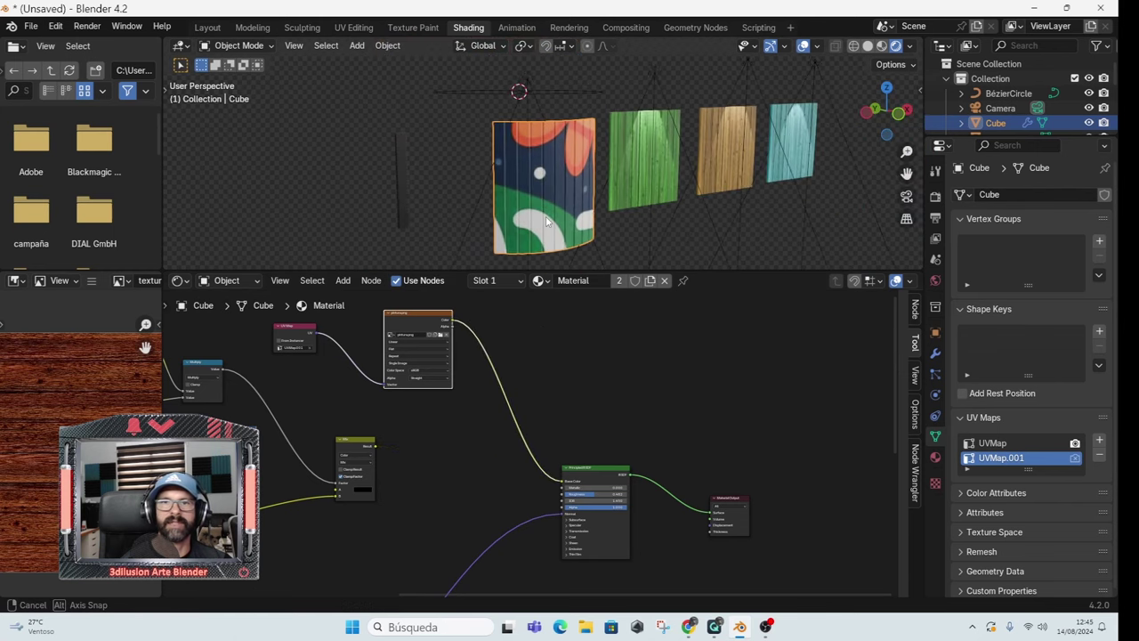
pyautogui.moveTo(498, 196); pyautogui.dragTo(514, 216, button='middle')
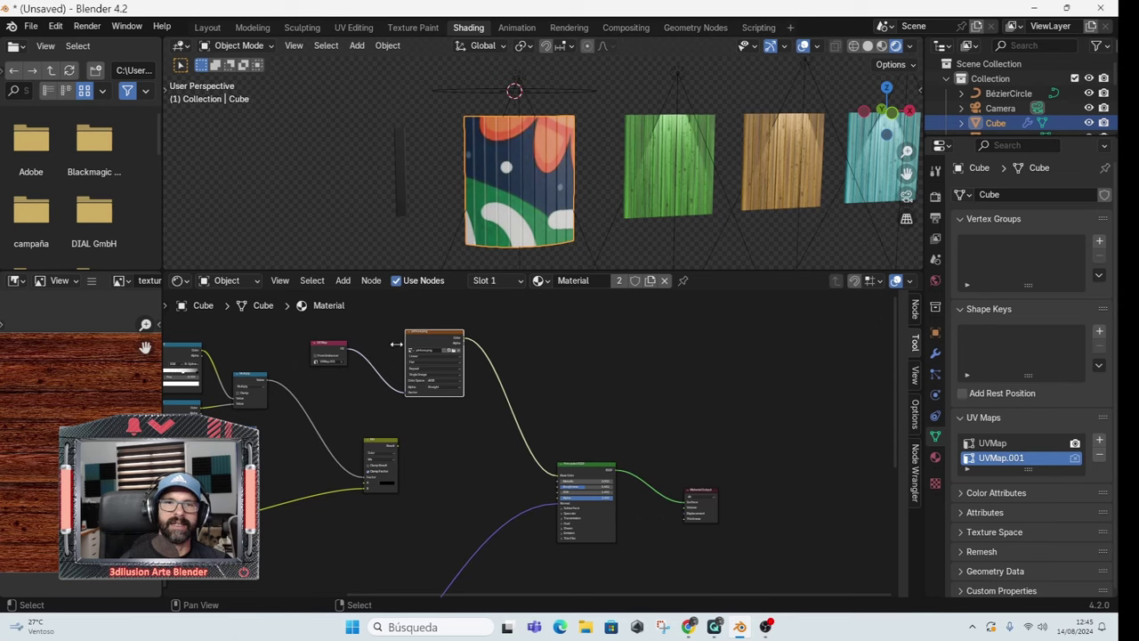
pyautogui.click(326, 349)
pyautogui.click(433, 340)
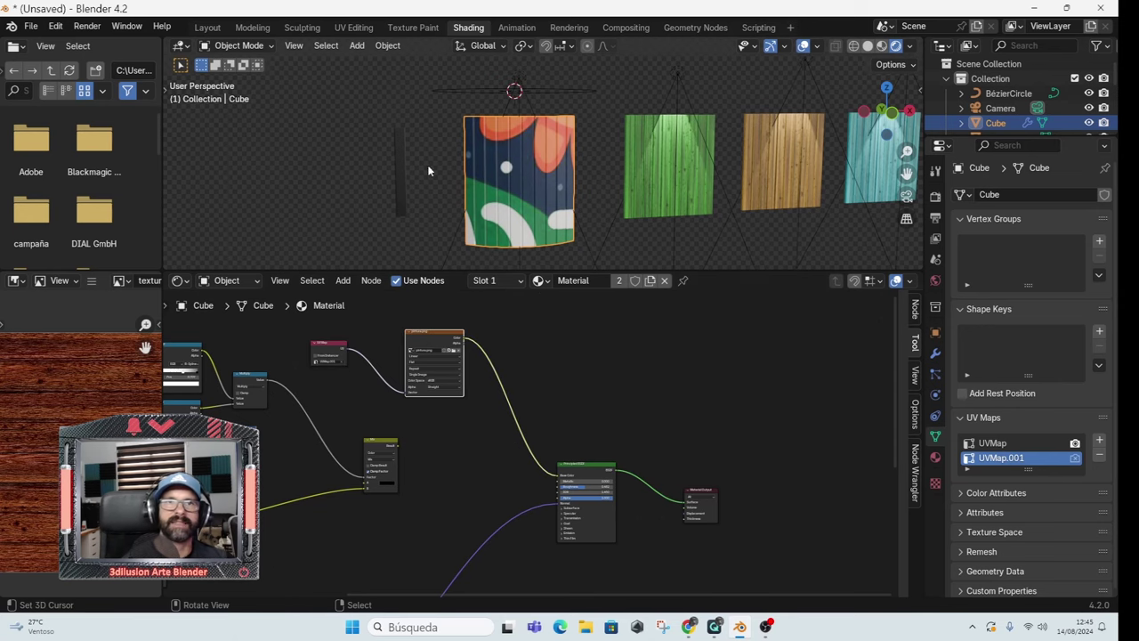
pyautogui.click(356, 28)
# Select all of the cube's UVs in edit mode and show its UV map list
pyautogui.scroll(2, 412, 354)
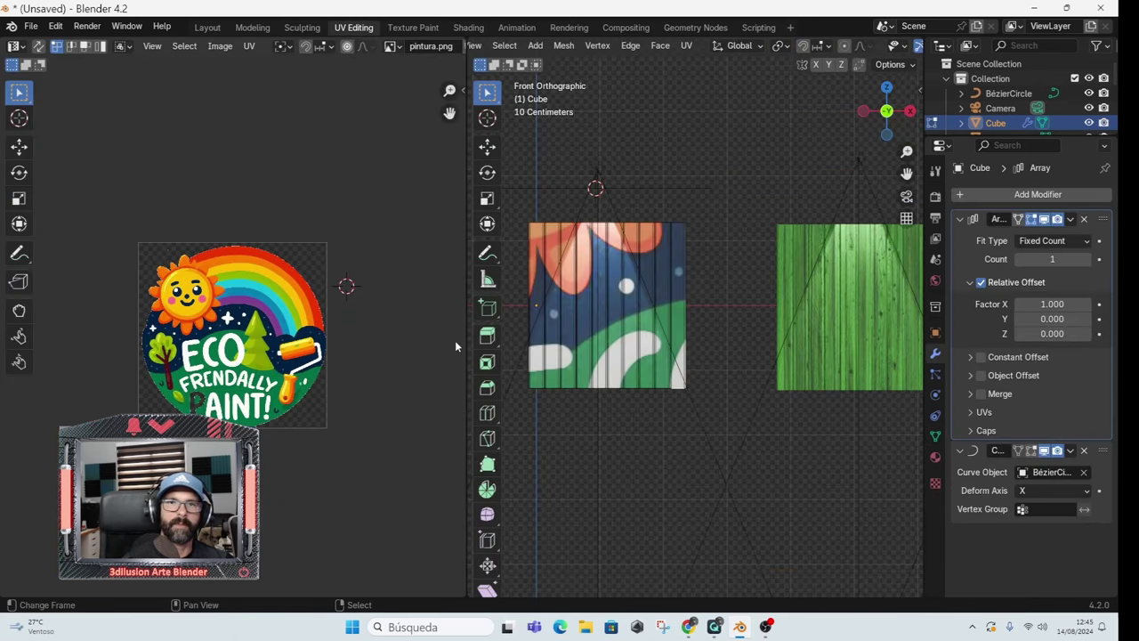
pyautogui.press('a')
pyautogui.scroll(2, 287, 436)
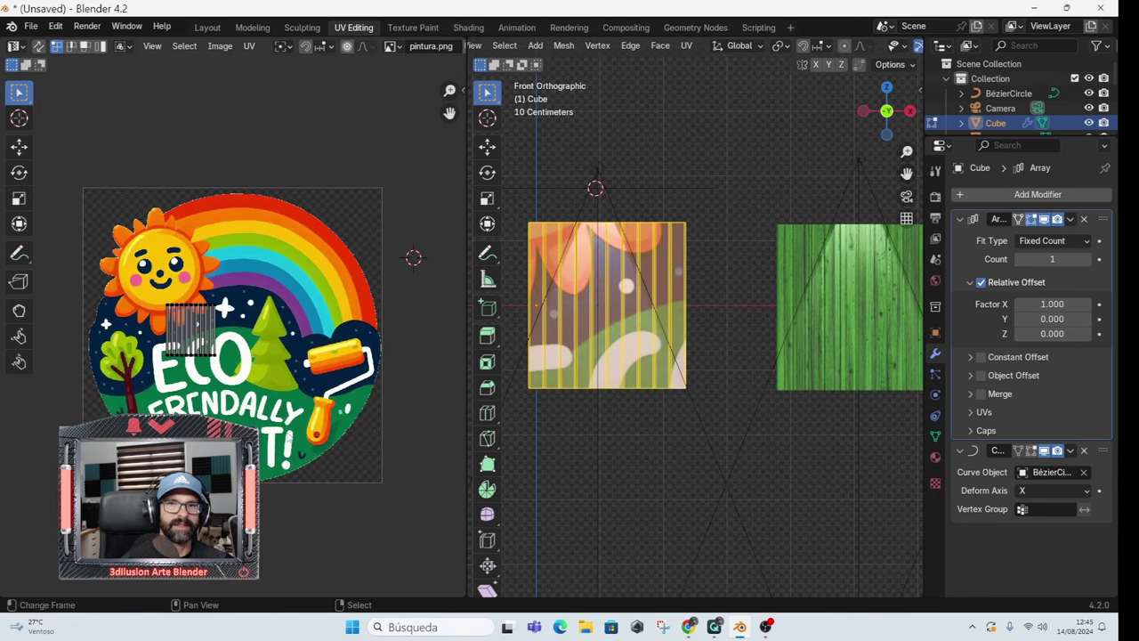
pyautogui.scroll(1, 286, 436)
pyautogui.scroll(-2, 287, 436)
pyautogui.press('a')
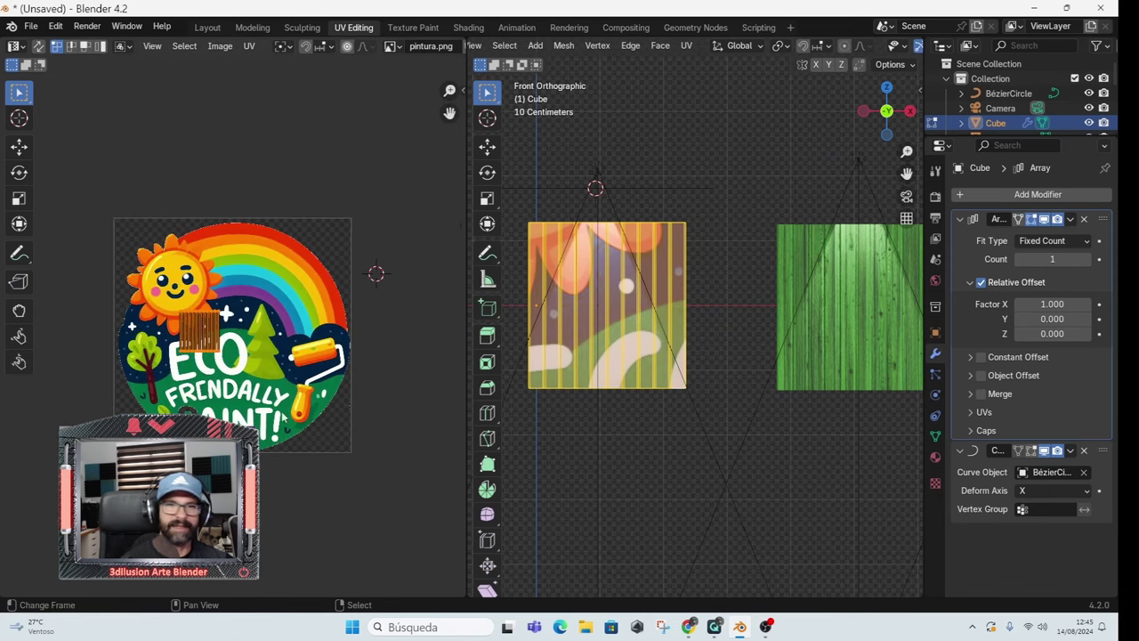
pyautogui.click(935, 436)
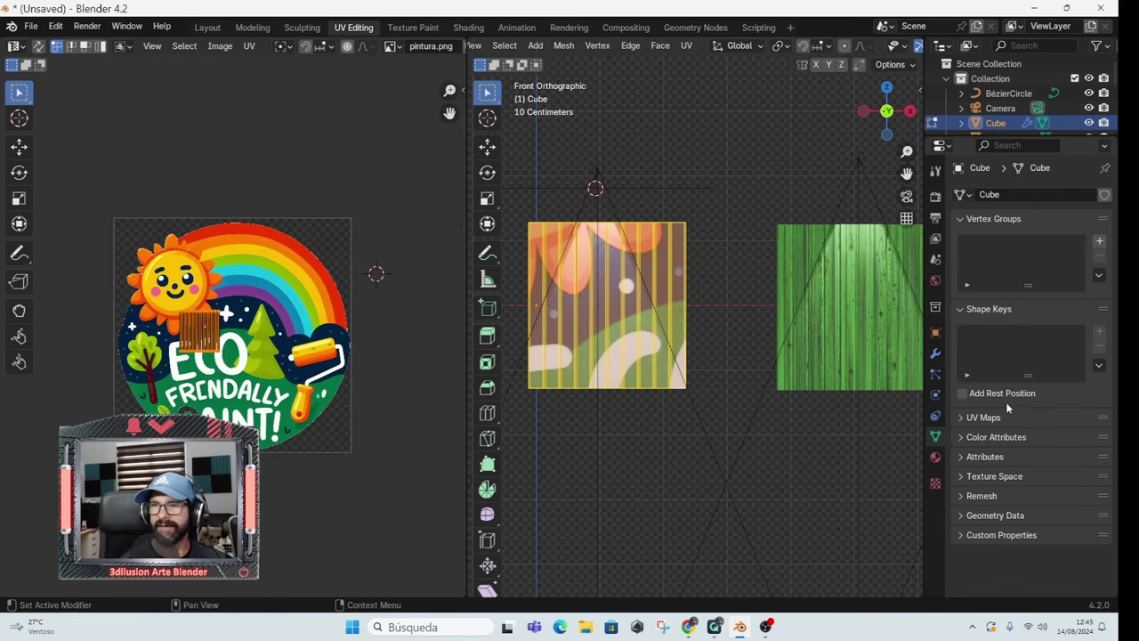
pyautogui.click(997, 417)
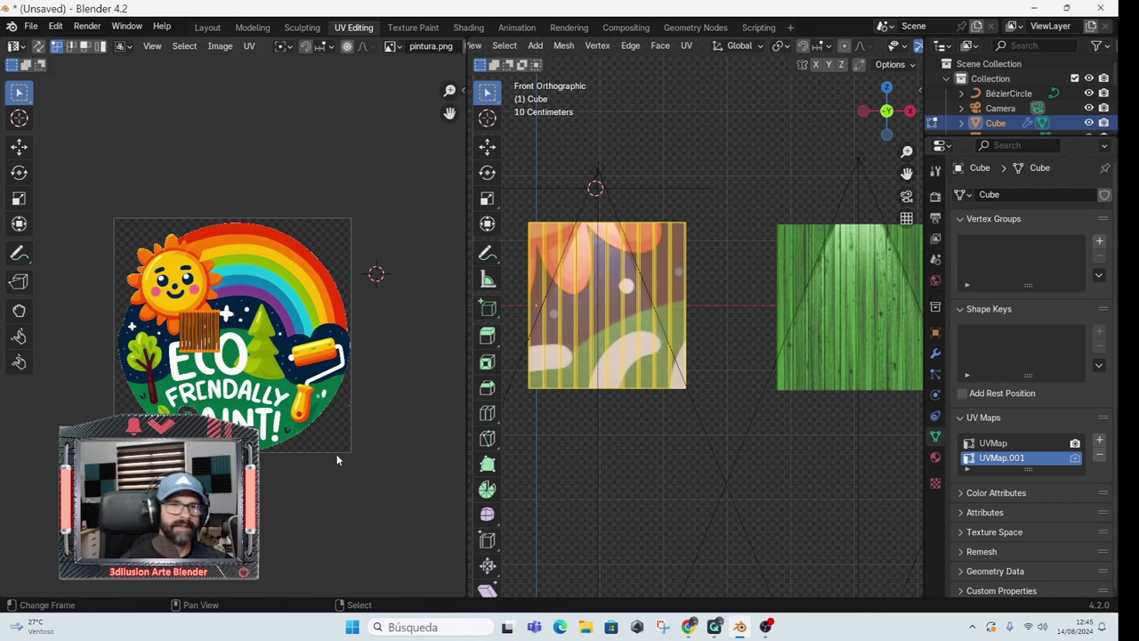
# Scale and move the UV island so it covers the whole Eco Friendly Paint logo
pyautogui.press('s')
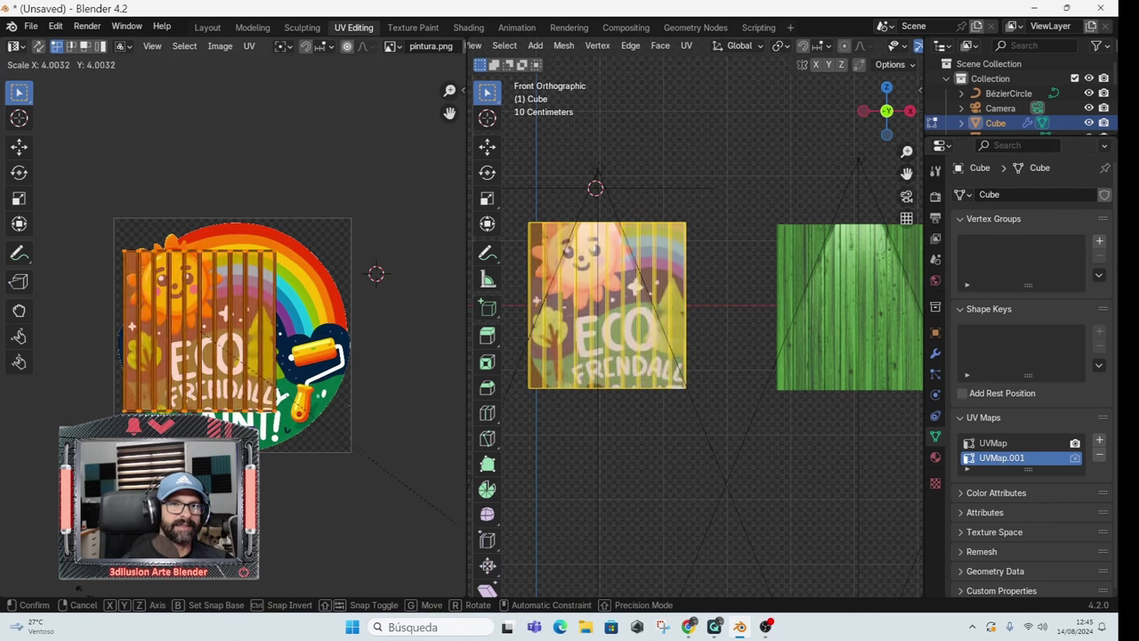
pyautogui.click(196, 110)
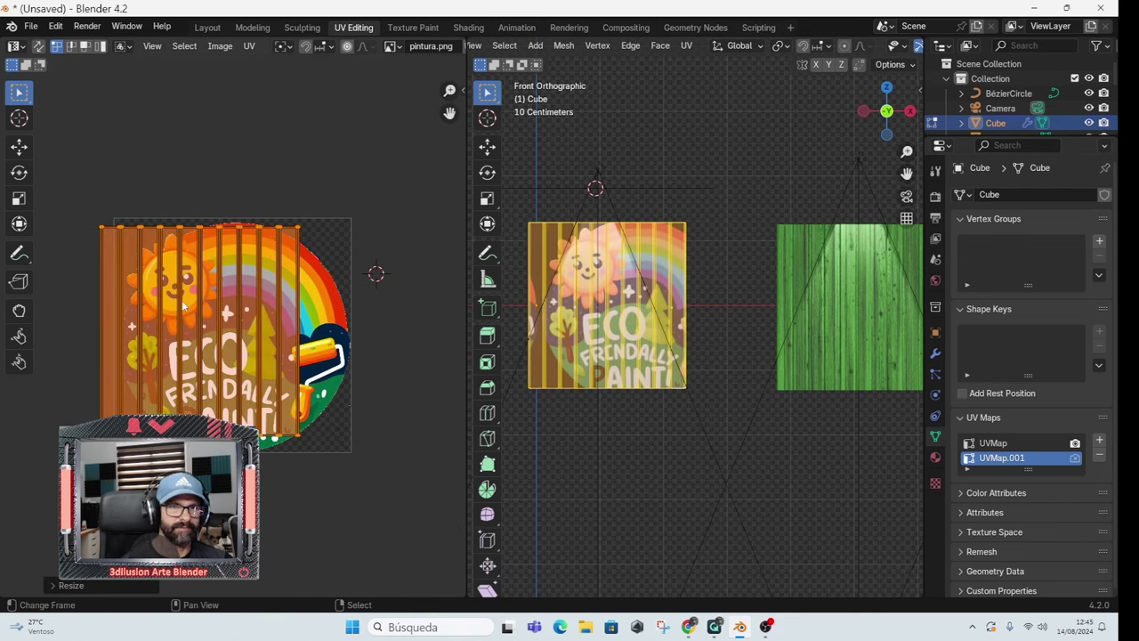
pyautogui.press('g')
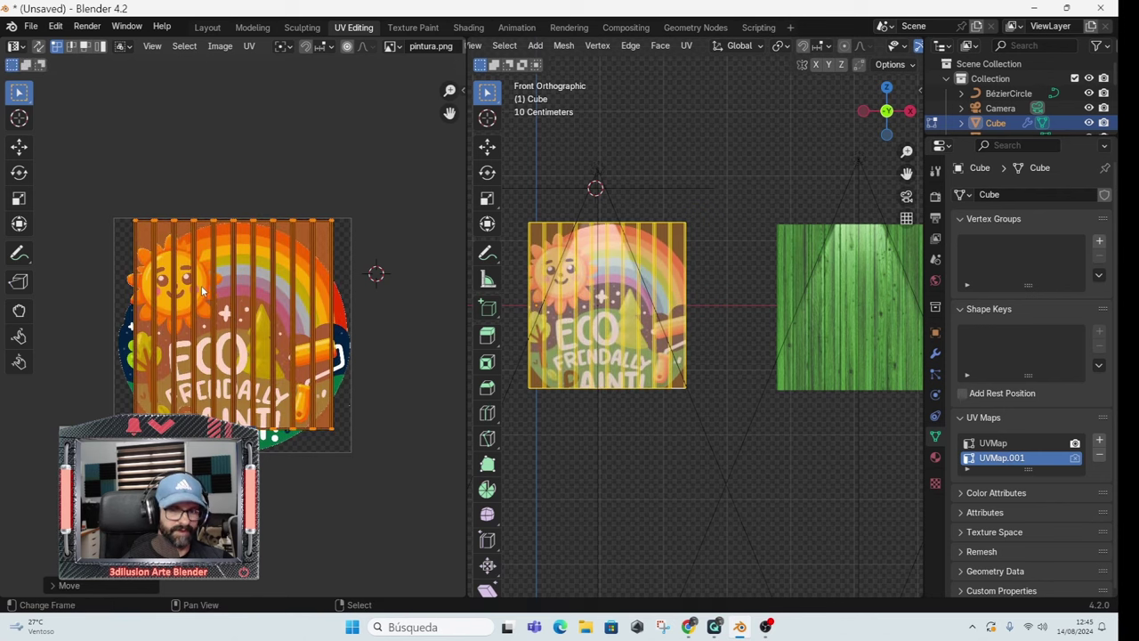
pyautogui.click(205, 298)
pyautogui.press('s')
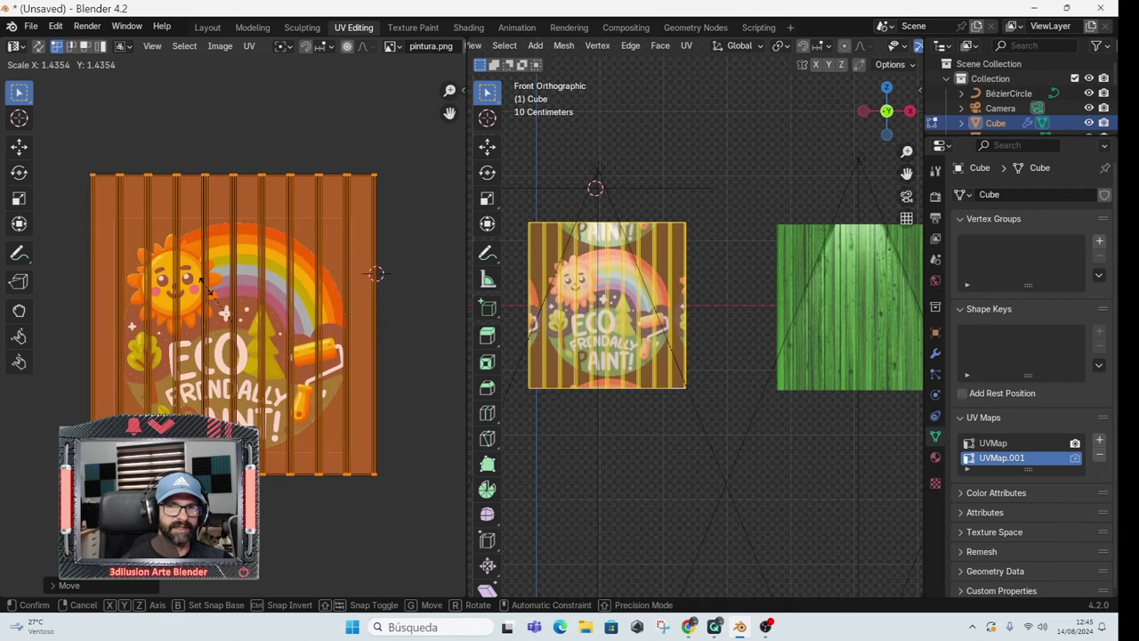
pyautogui.click(207, 283)
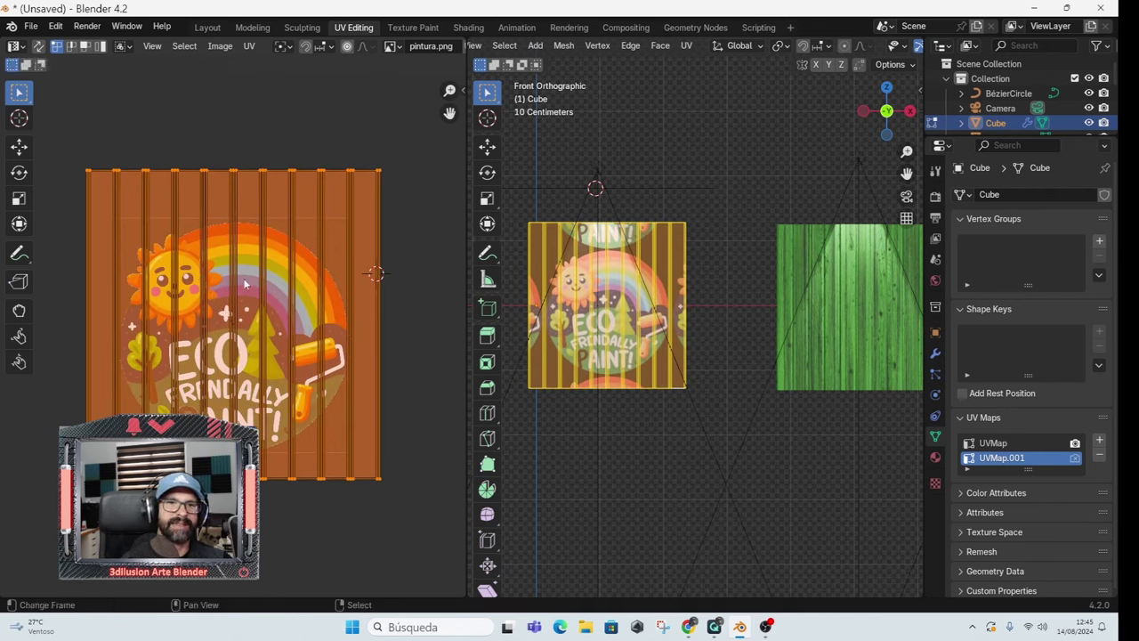
# Change the pintura.png Extension from Repeat to Extend, then to Clip, and inspect the panel
pyautogui.click(468, 28)
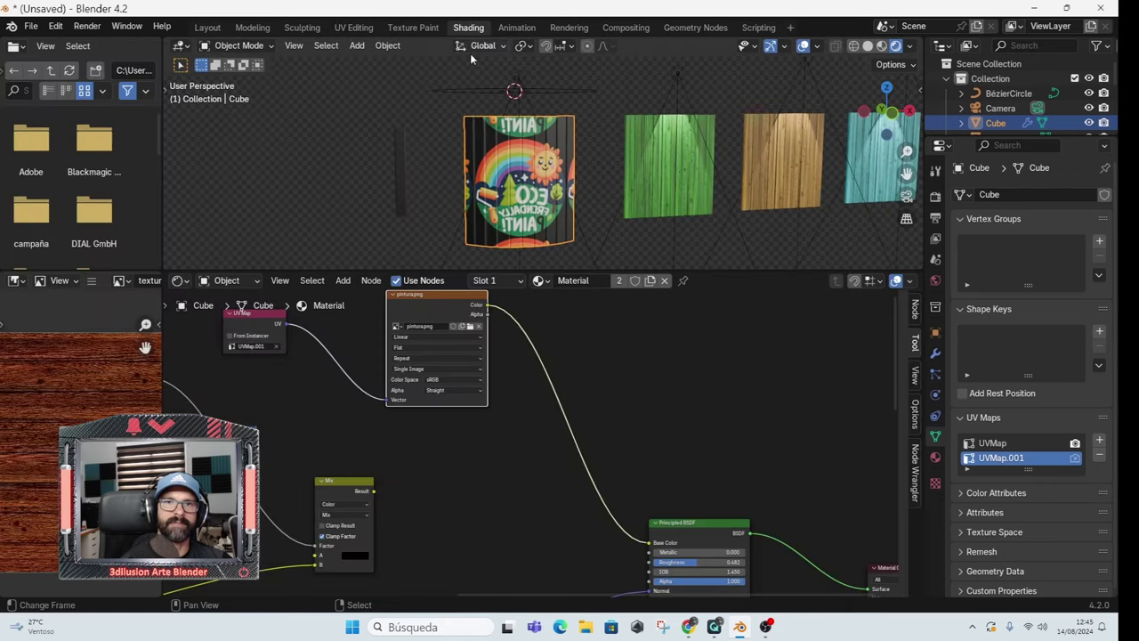
pyautogui.scroll(1, 521, 200)
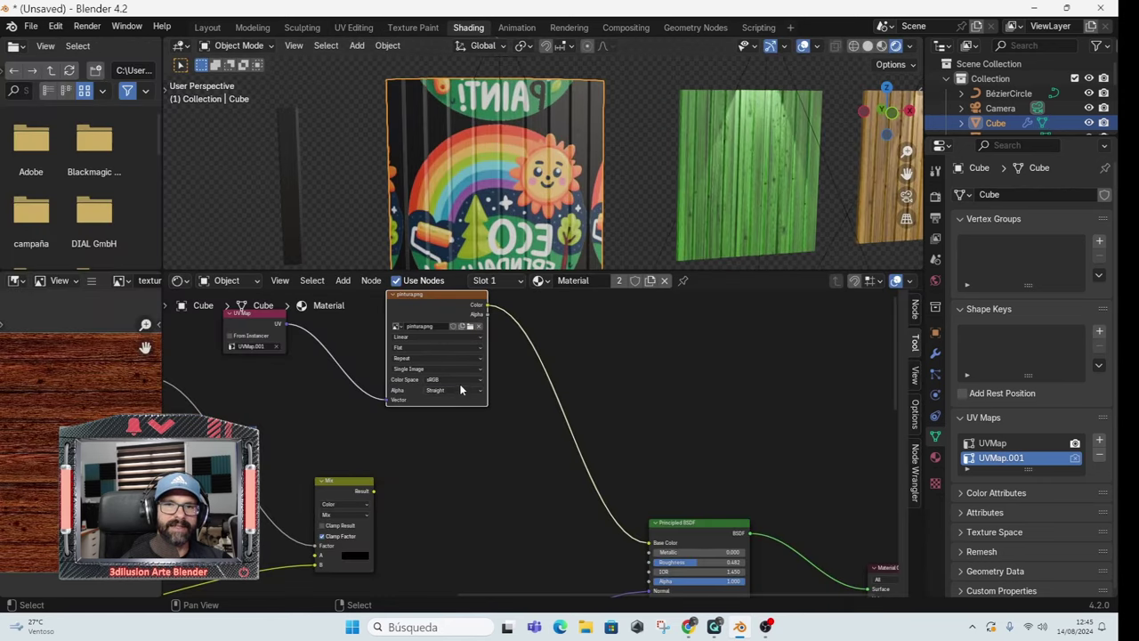
pyautogui.scroll(1, 459, 383)
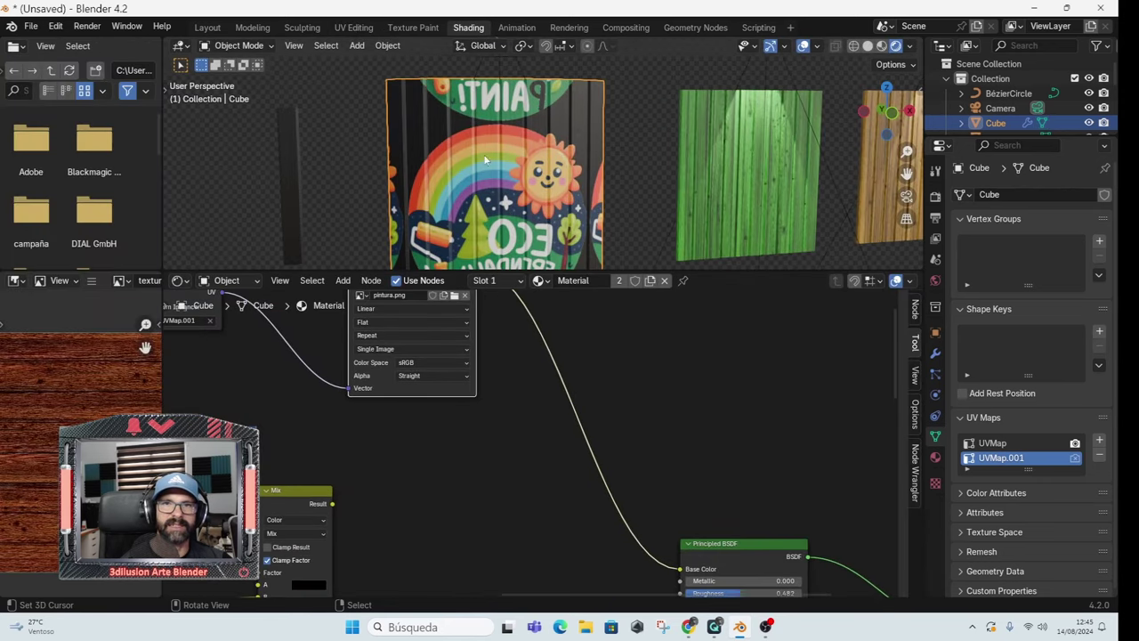
pyautogui.click(378, 335)
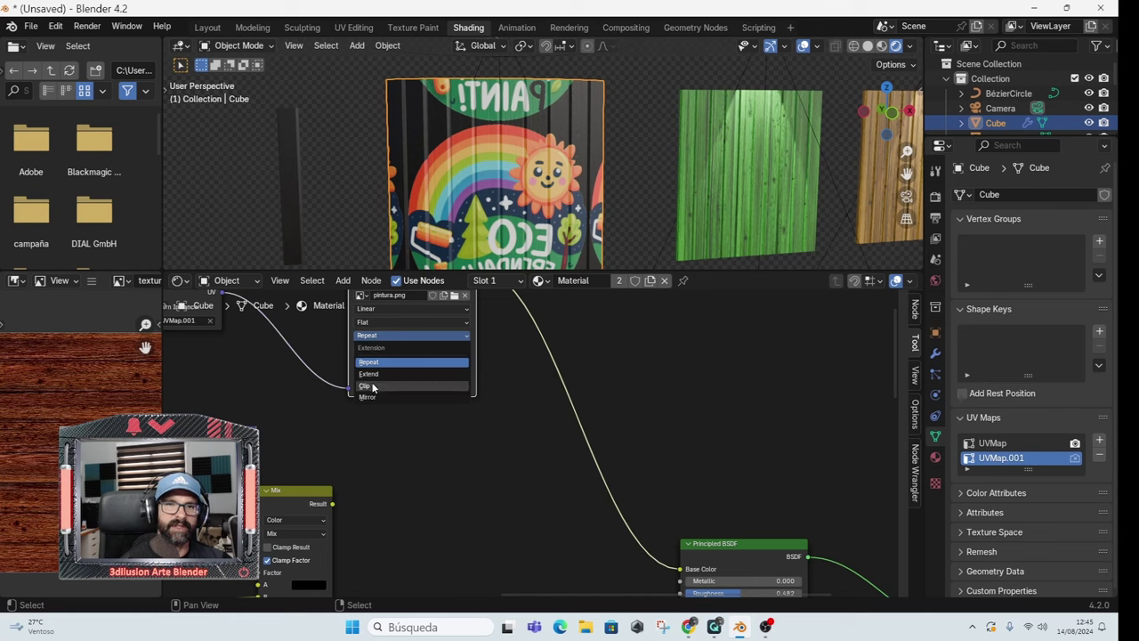
pyautogui.click(380, 374)
pyautogui.scroll(-2, 552, 194)
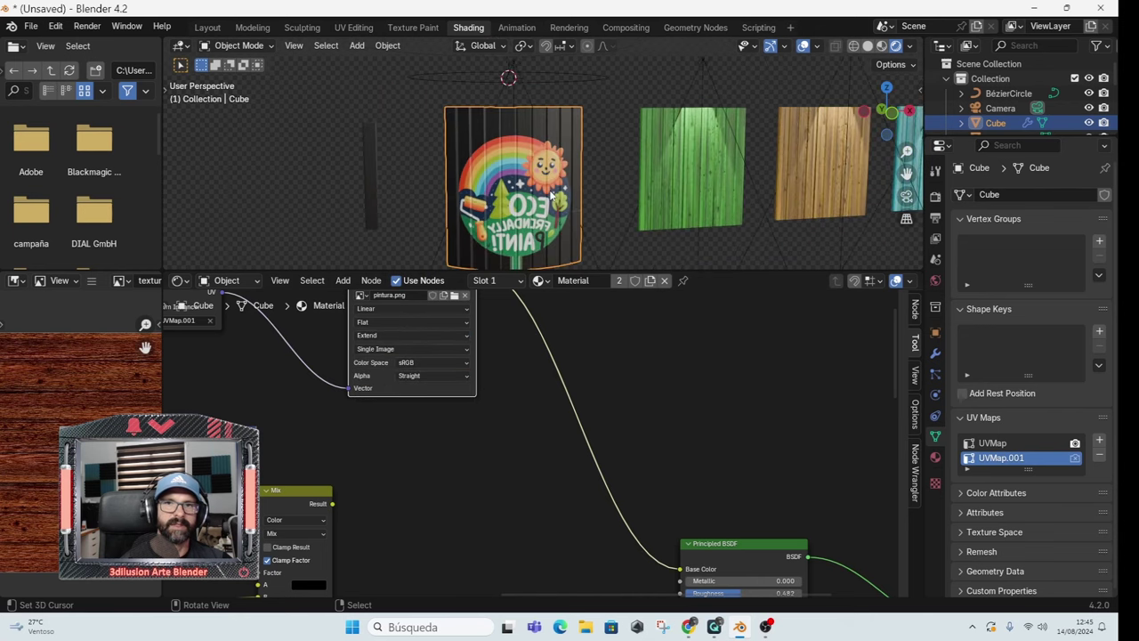
pyautogui.scroll(-2, 551, 188)
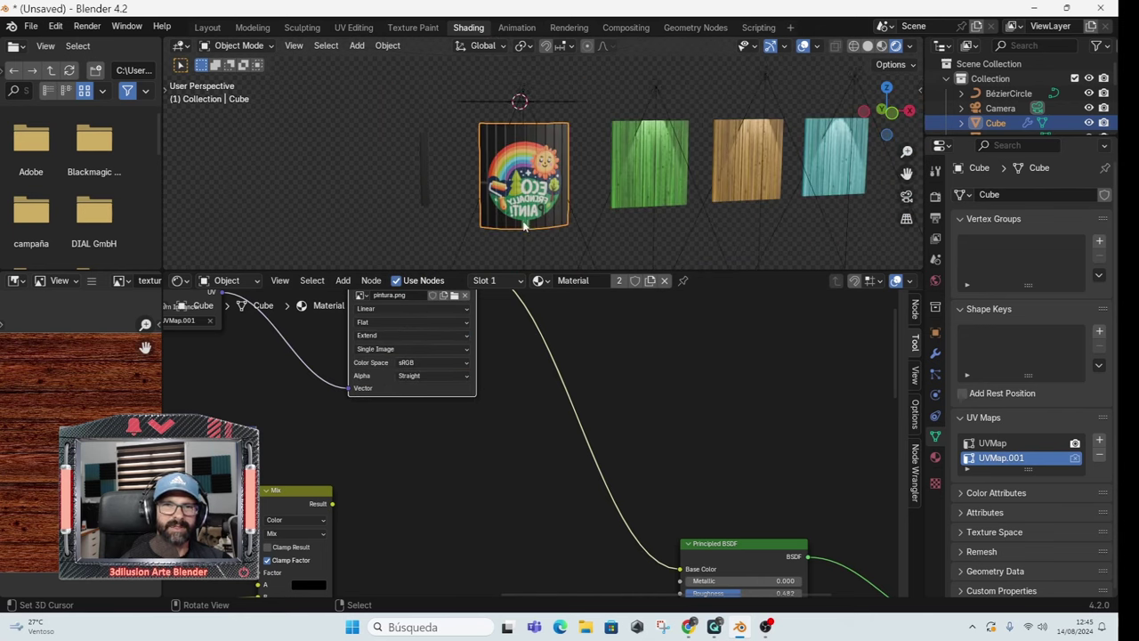
pyautogui.click(407, 334)
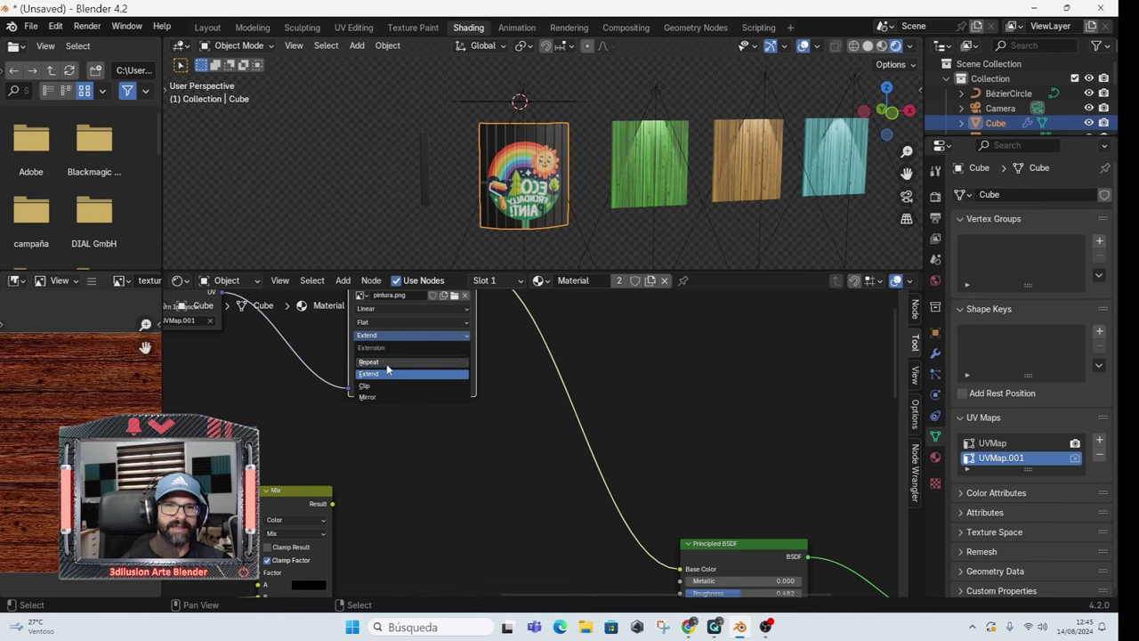
pyautogui.click(383, 384)
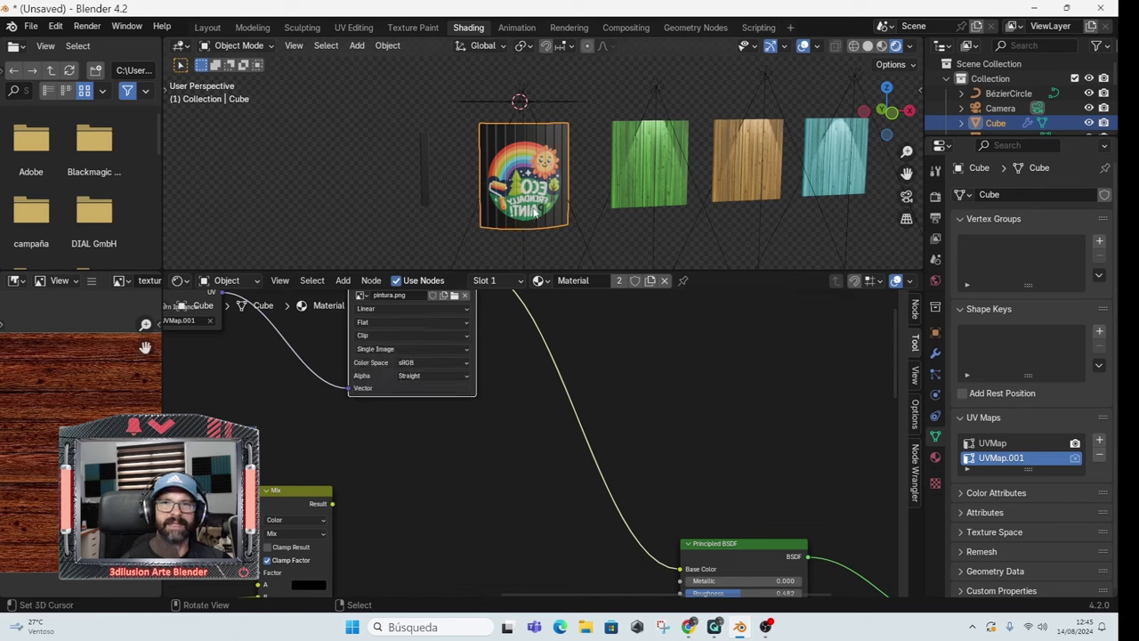
pyautogui.scroll(3, 534, 210)
pyautogui.moveTo(542, 207)
pyautogui.mouseDown(button='middle')
pyautogui.moveTo(491, 124)
pyautogui.moveTo(504, 172)
pyautogui.moveTo(560, 173)
pyautogui.mouseUp(button='middle')
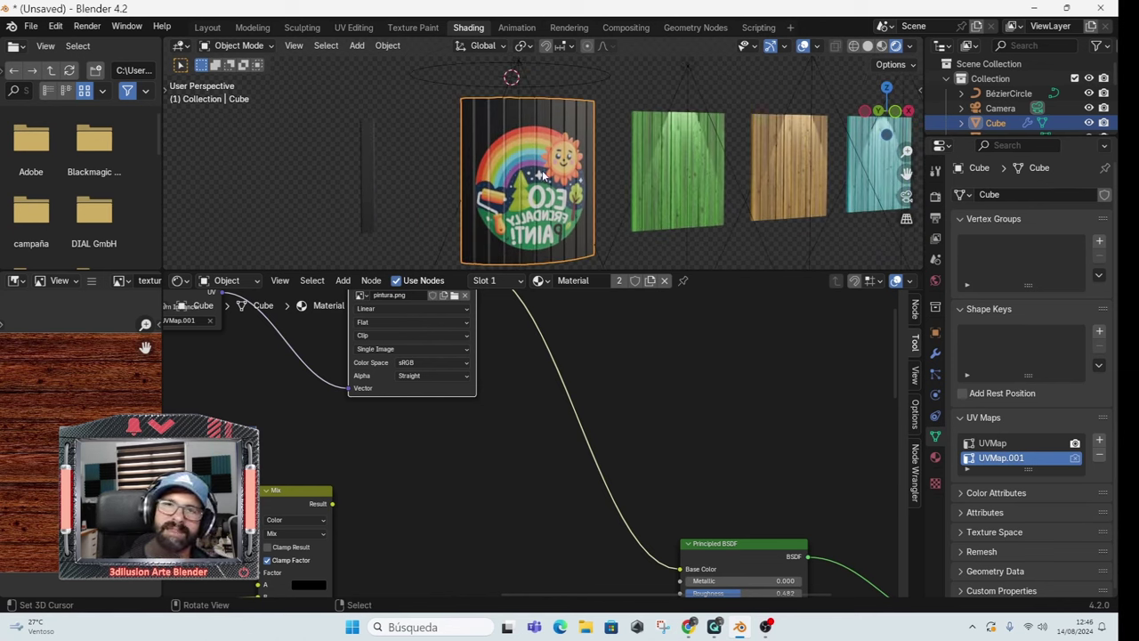
# Shift the existing Mix node to the right to make room in the node tree
pyautogui.scroll(-2, 536, 202)
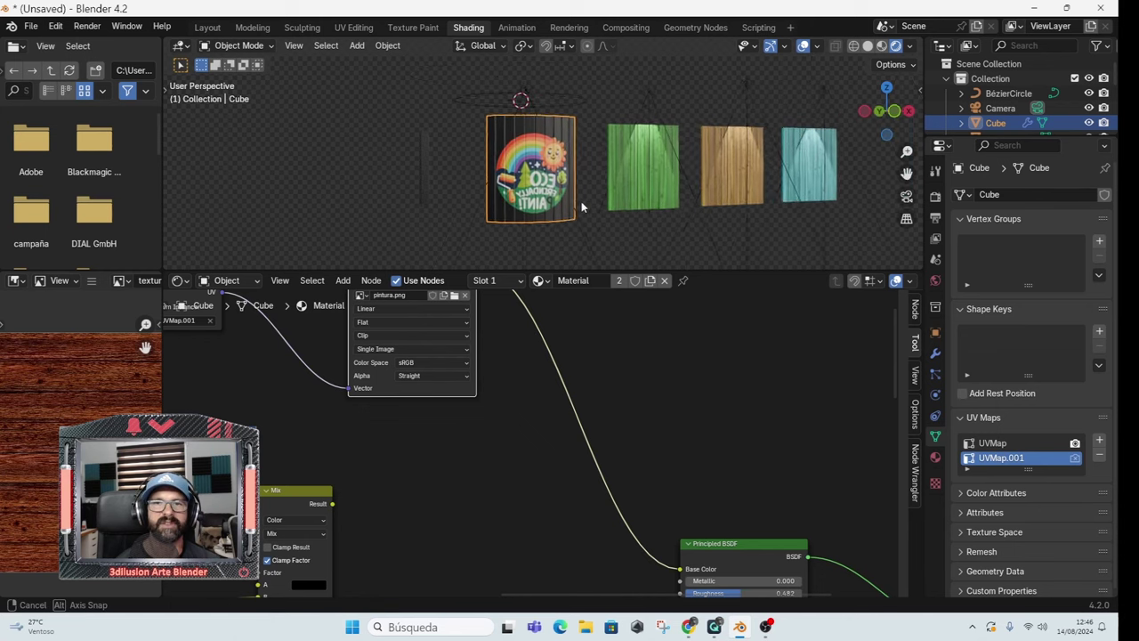
pyautogui.scroll(-2, 539, 450)
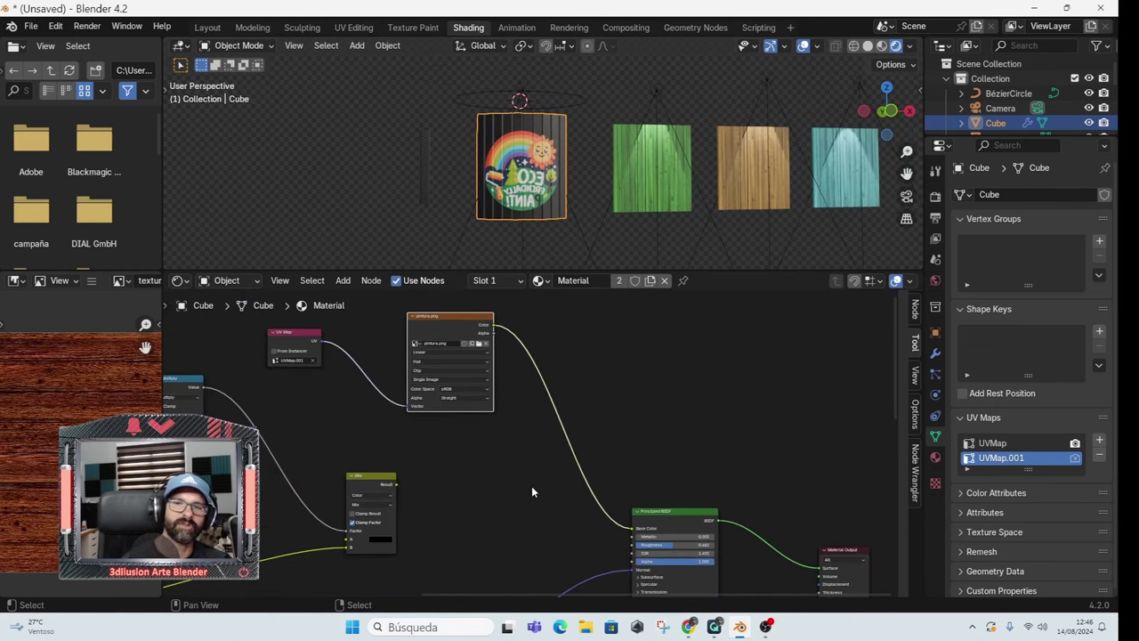
pyautogui.moveTo(531, 485); pyautogui.dragTo(503, 364, button='middle')
pyautogui.scroll(-1, 503, 361)
pyautogui.scroll(-1, 504, 359)
pyautogui.scroll(-1, 506, 369)
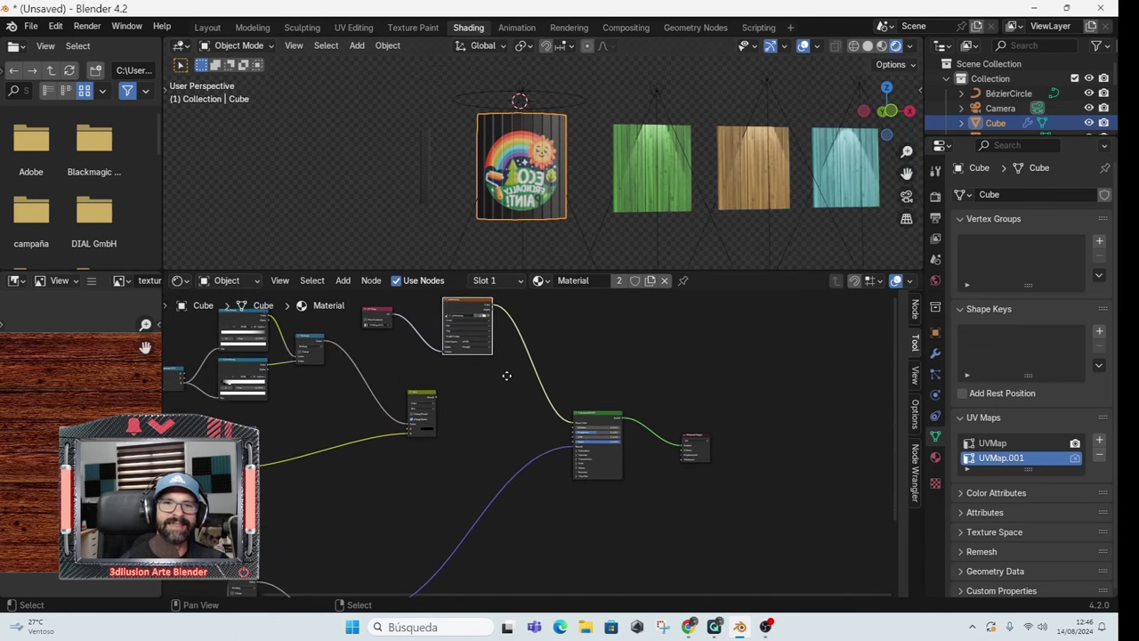
pyautogui.moveTo(428, 402); pyautogui.dragTo(472, 406)
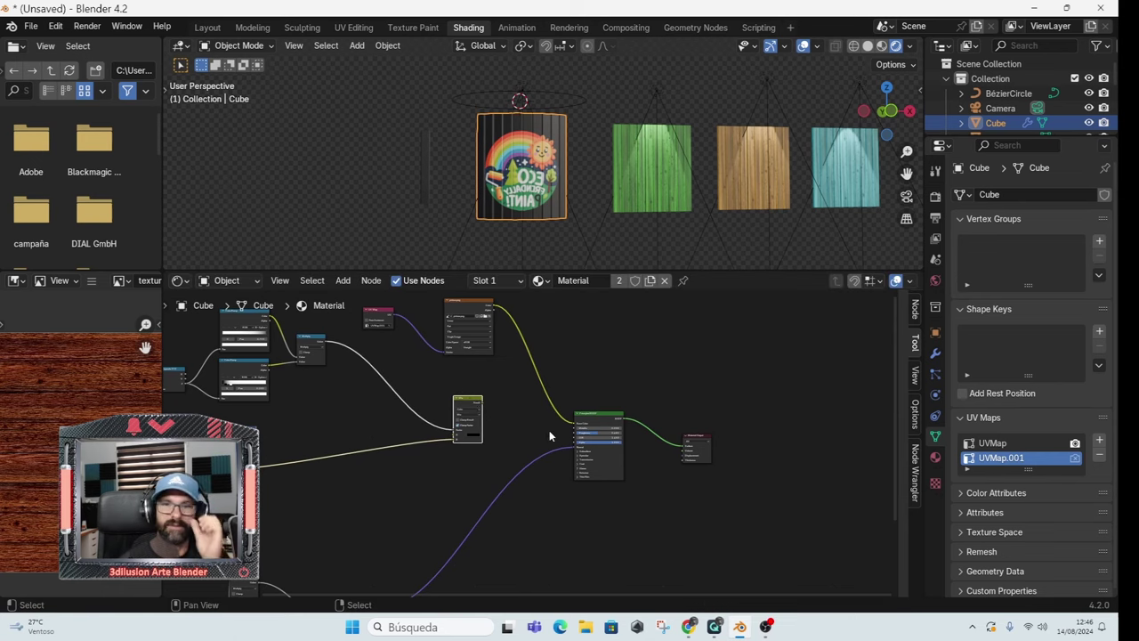
# Duplicate the Mix node, insert it before Base Color, and feed the wood mix into its B
pyautogui.scroll(1, 549, 430)
pyautogui.scroll(1, 546, 421)
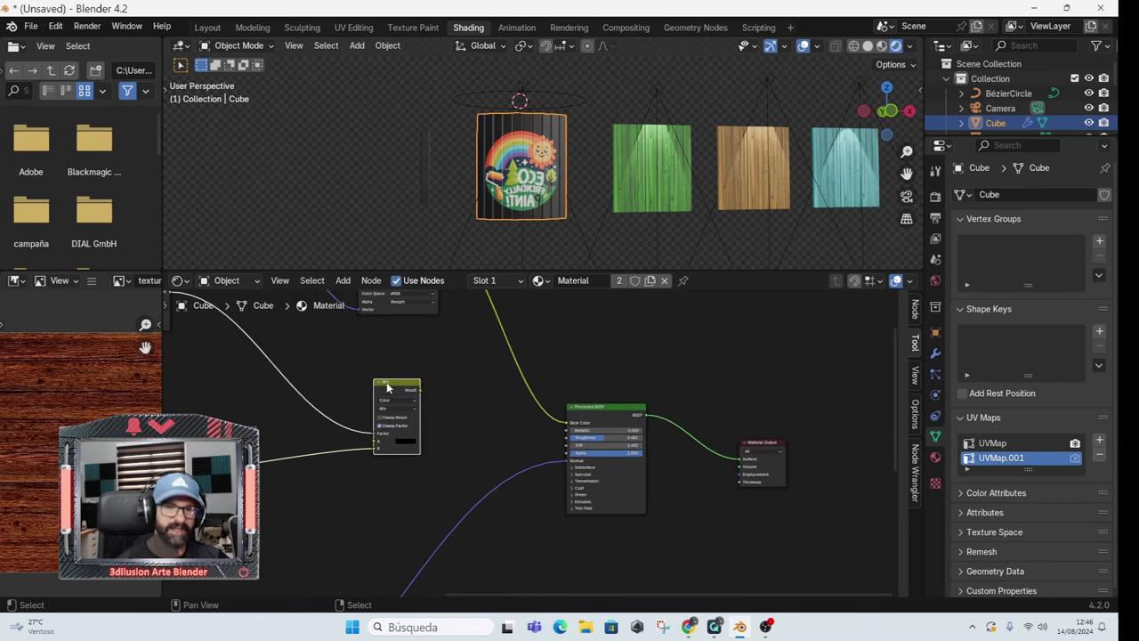
pyautogui.hotkey('shift', 'd')
pyautogui.click(465, 410)
pyautogui.scroll(2, 465, 410)
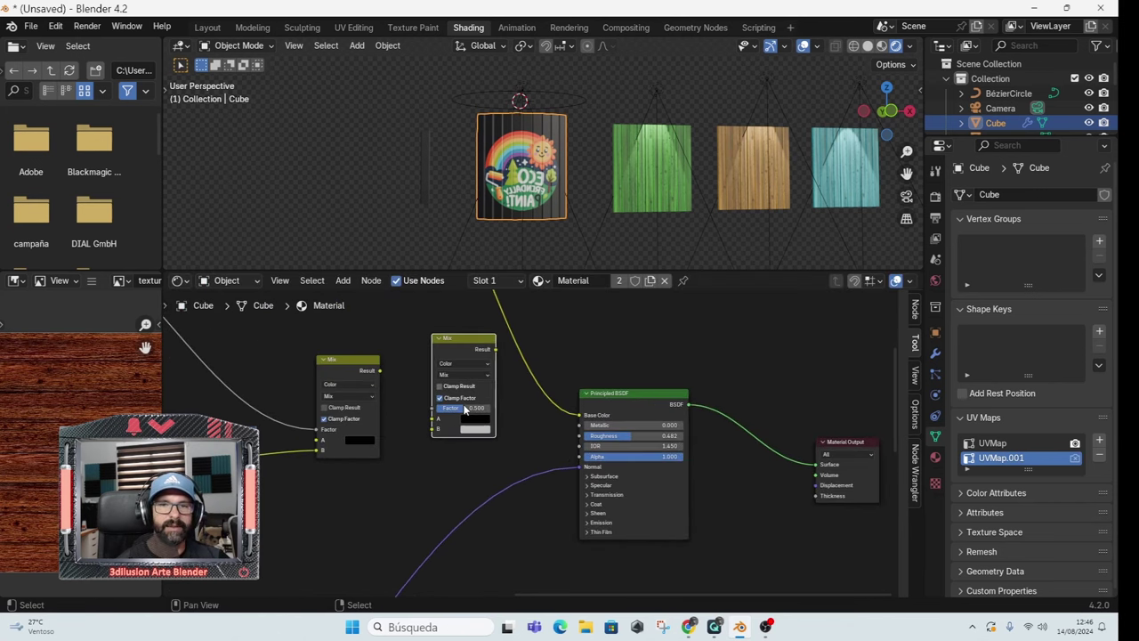
pyautogui.moveTo(451, 339); pyautogui.dragTo(517, 346)
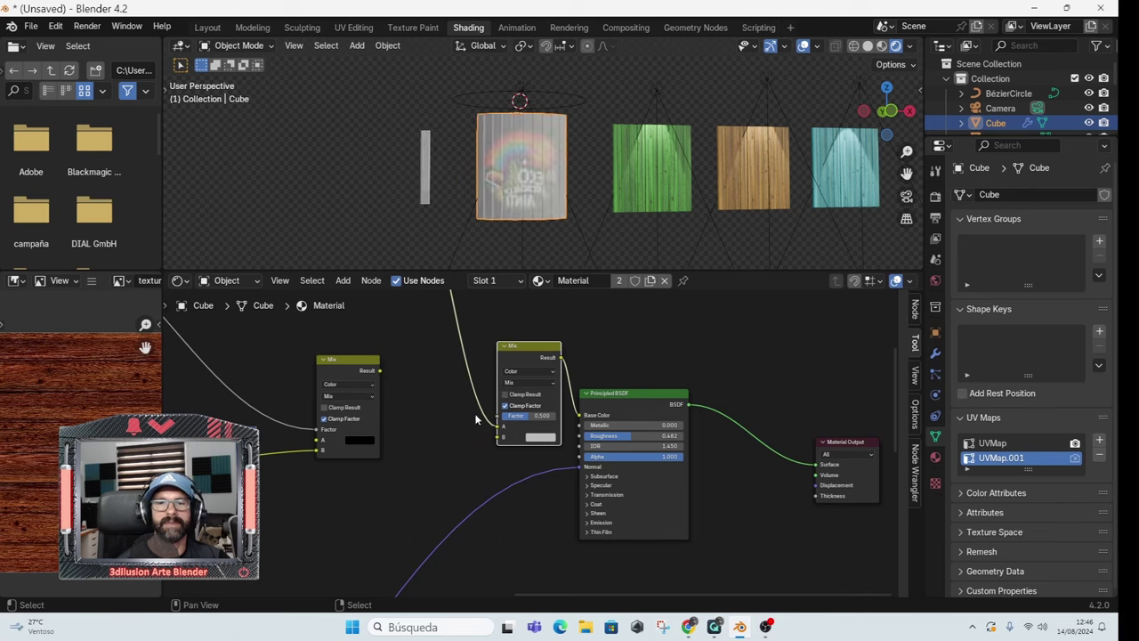
pyautogui.scroll(-1, 475, 414)
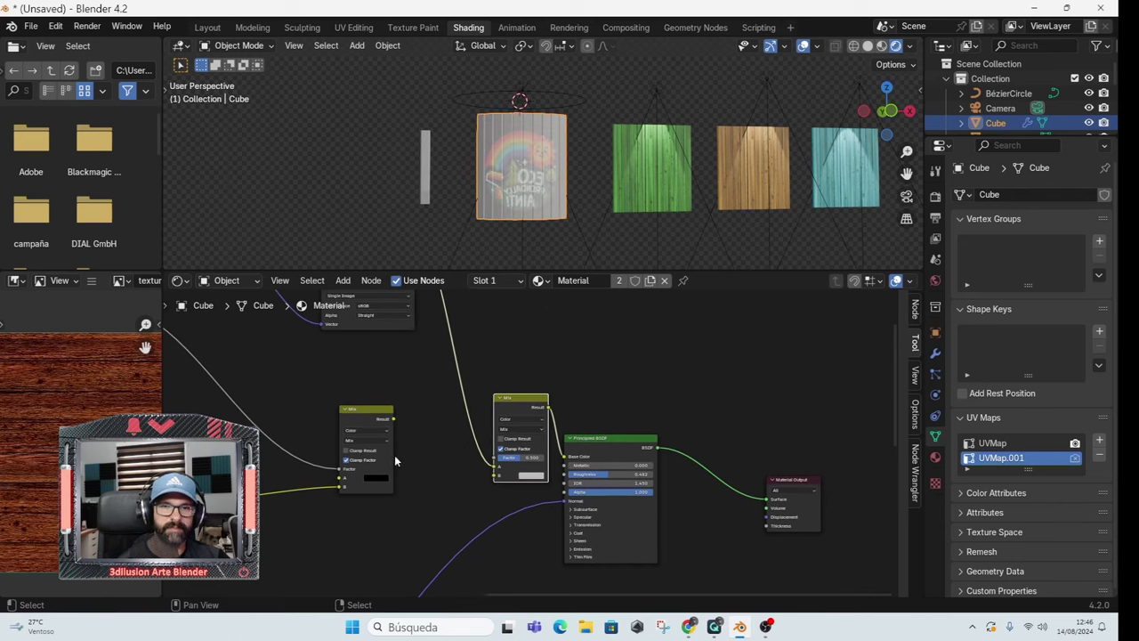
pyautogui.moveTo(394, 420); pyautogui.dragTo(491, 477)
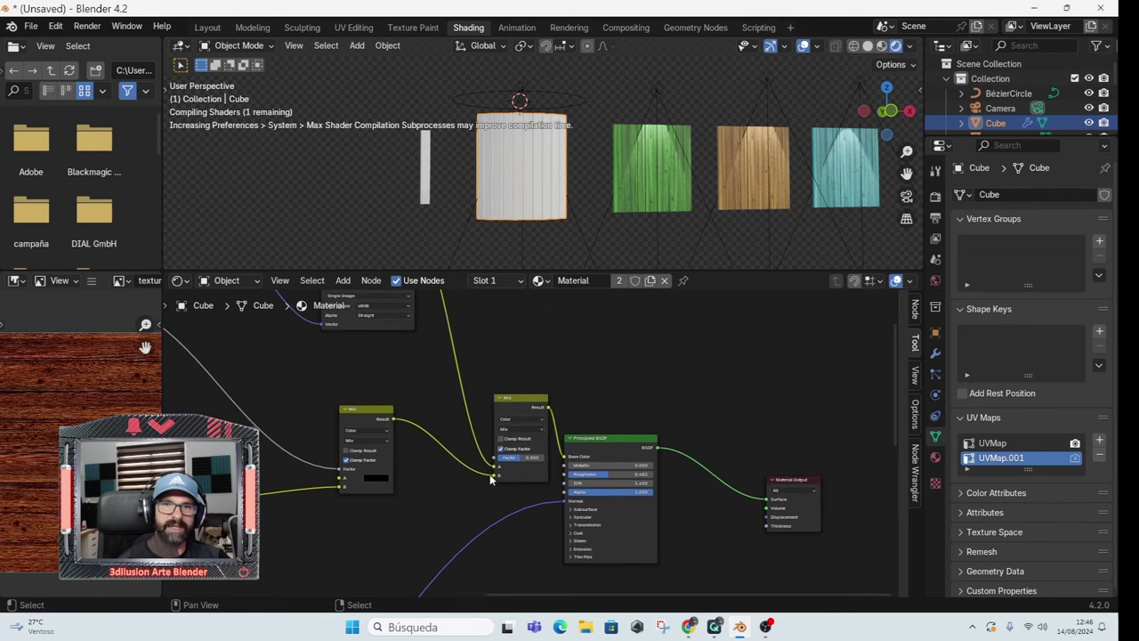
# Set the new Mix node's factor to 0
pyautogui.scroll(3, 529, 148)
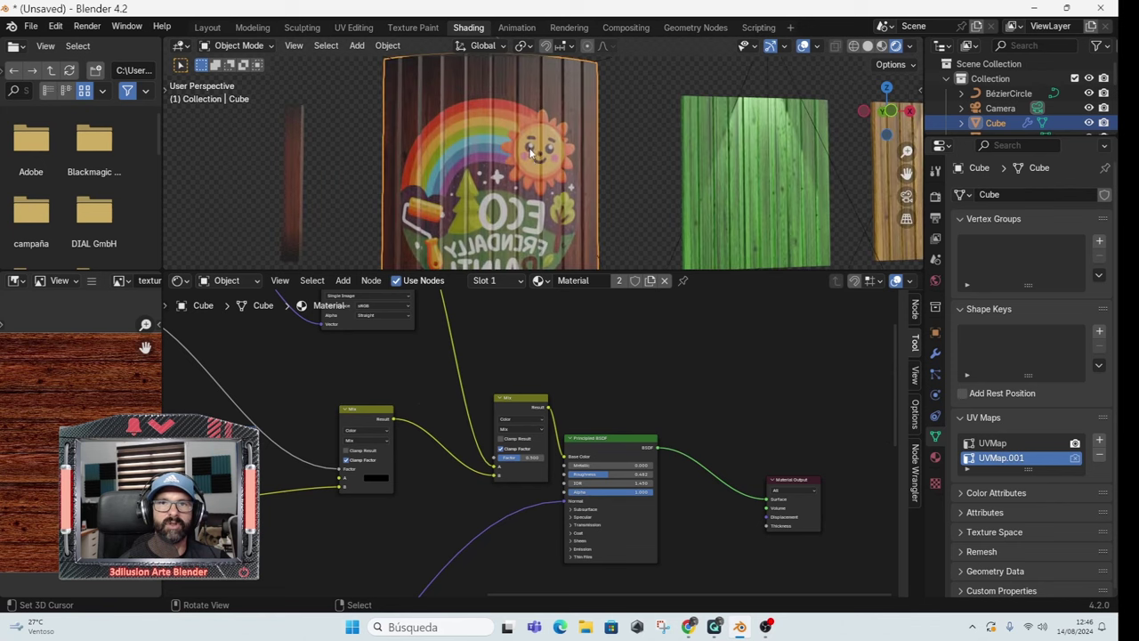
pyautogui.moveTo(534, 153)
pyautogui.mouseDown(button='middle')
pyautogui.moveTo(581, 184)
pyautogui.moveTo(523, 233)
pyautogui.mouseUp(button='middle')
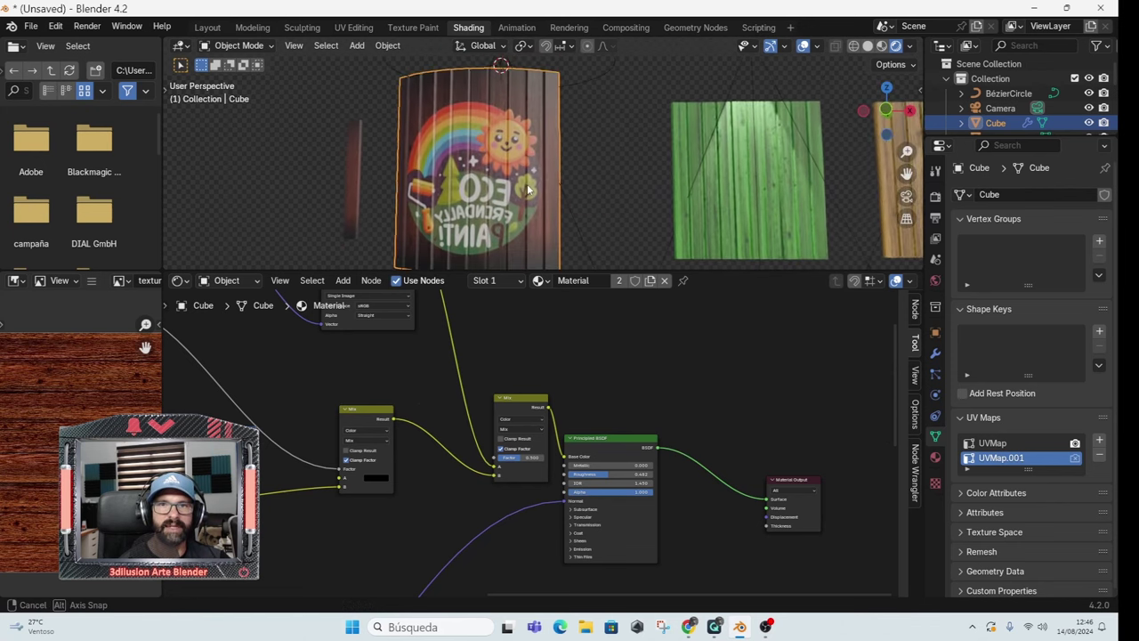
pyautogui.scroll(-3, 525, 227)
pyautogui.scroll(-3, 524, 227)
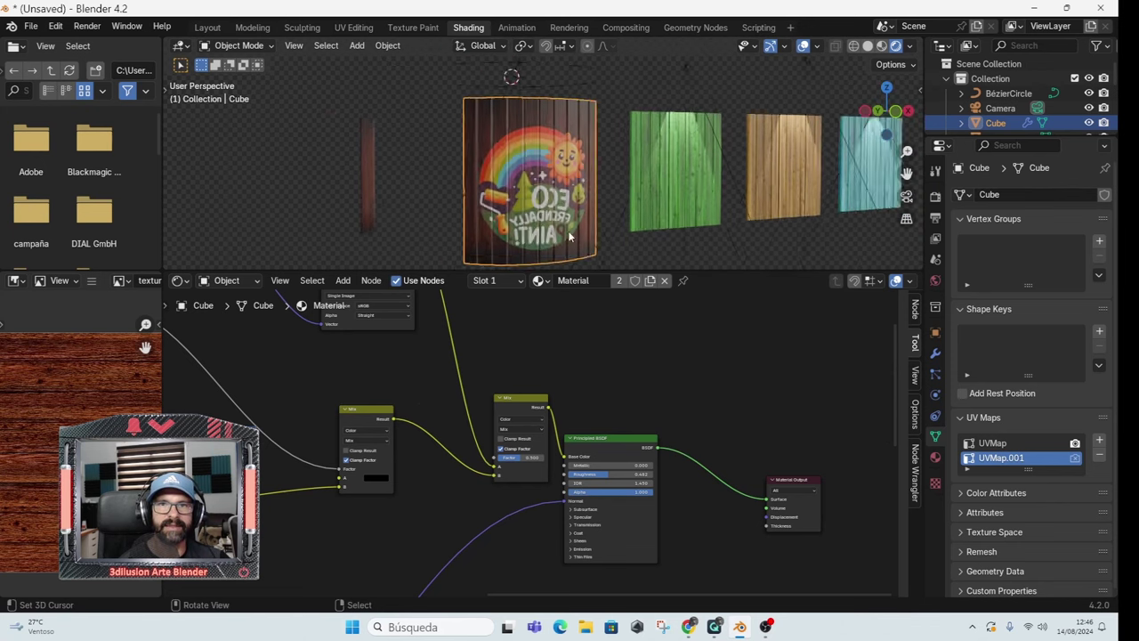
pyautogui.moveTo(498, 373); pyautogui.dragTo(552, 436, button='middle')
pyautogui.moveTo(589, 492); pyautogui.dragTo(577, 492)
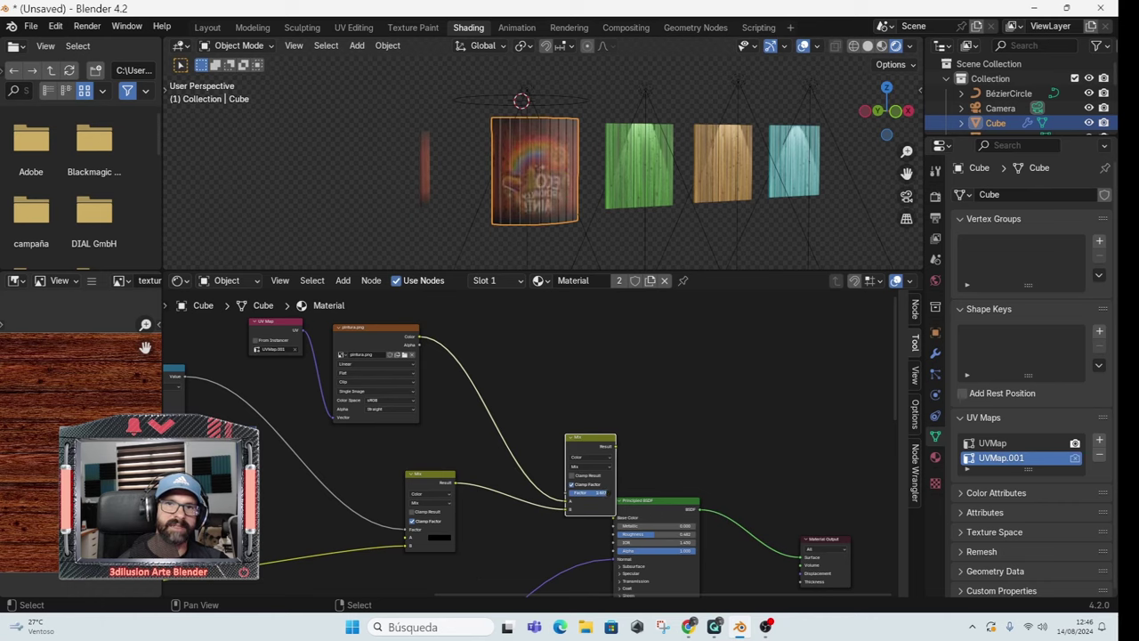
pyautogui.moveTo(587, 492)
pyautogui.mouseDown()
pyautogui.moveTo(570, 492)
pyautogui.moveTo(589, 492)
pyautogui.mouseUp()
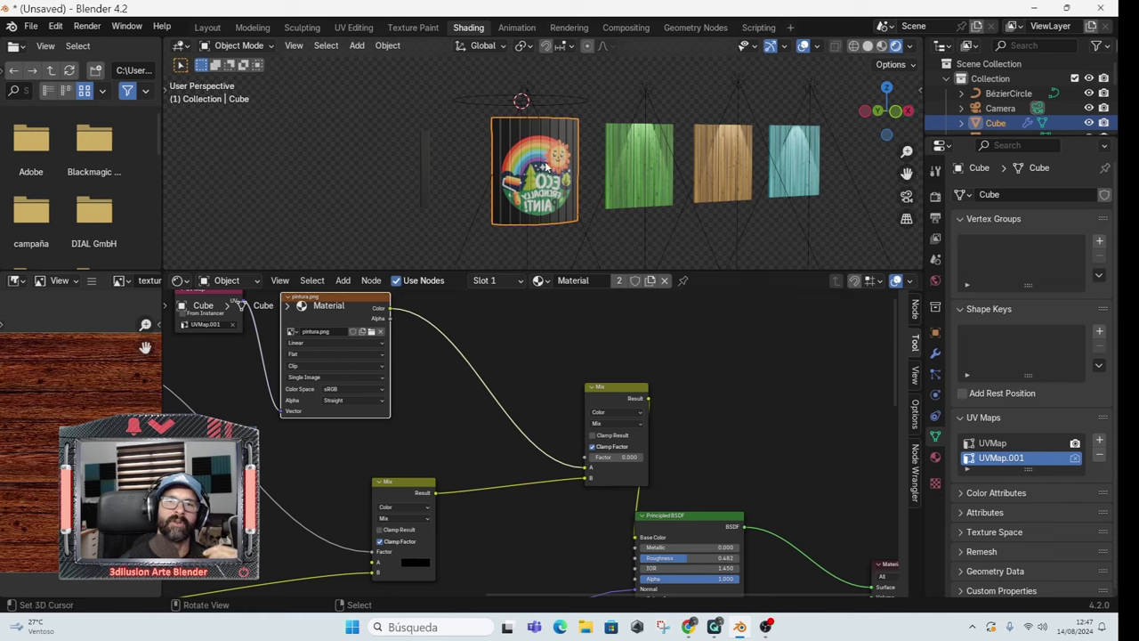
# Drive the new Mix factor with the pintura.png Alpha and move the wood mix link to input A
pyautogui.moveTo(388, 320); pyautogui.dragTo(586, 460)
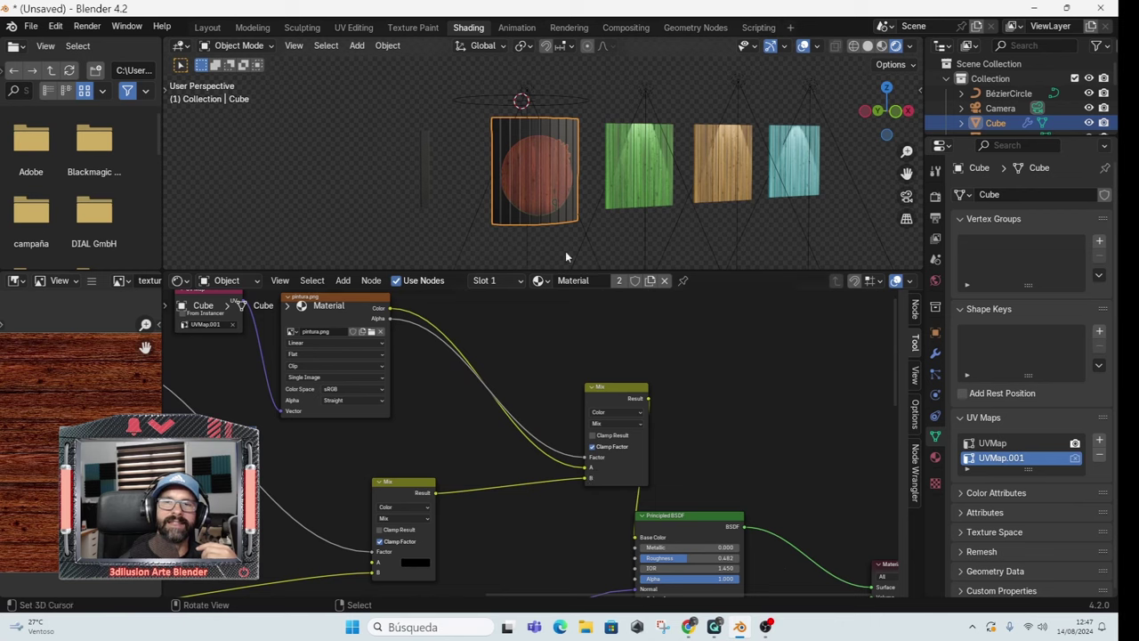
pyautogui.scroll(2, 552, 187)
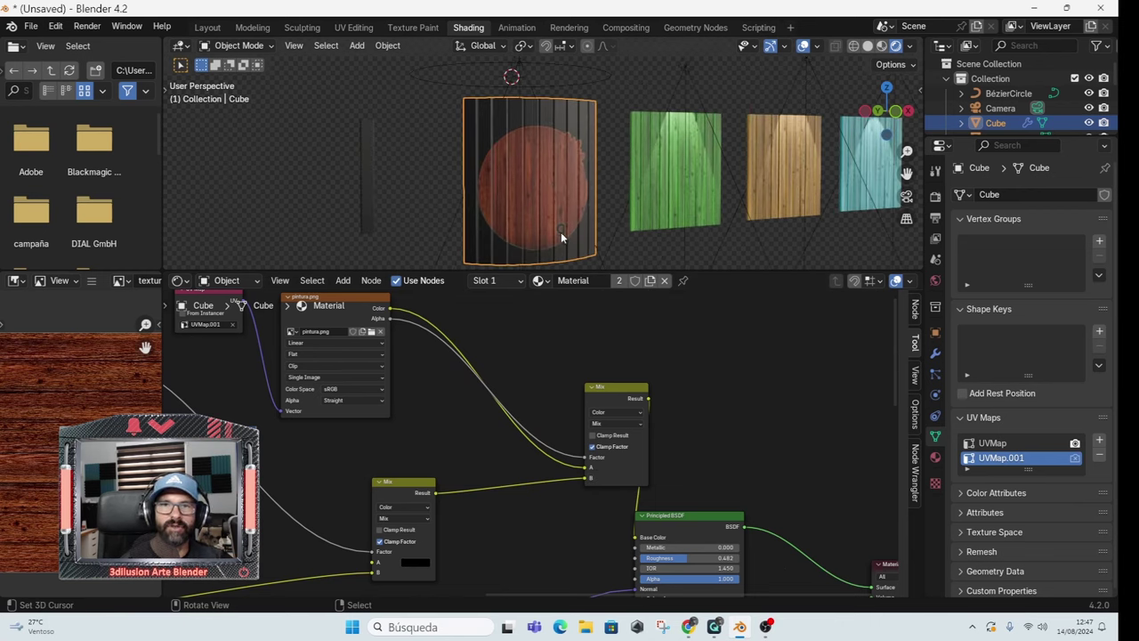
pyautogui.hotkey('ctrl', 'z')
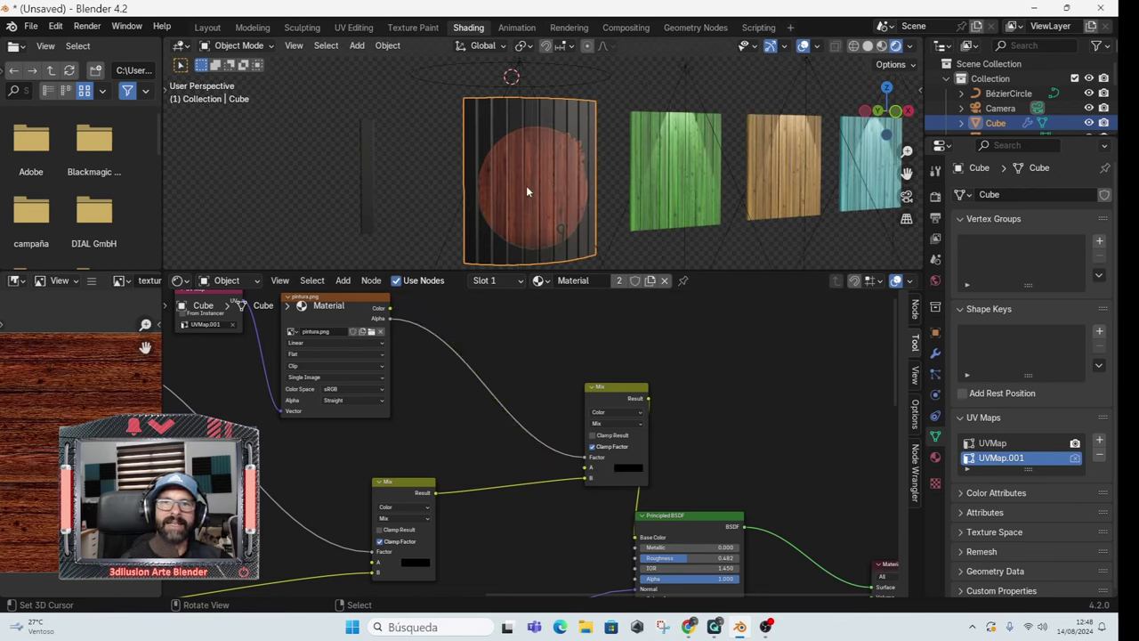
pyautogui.scroll(1, 530, 443)
pyautogui.moveTo(594, 485); pyautogui.dragTo(591, 472)
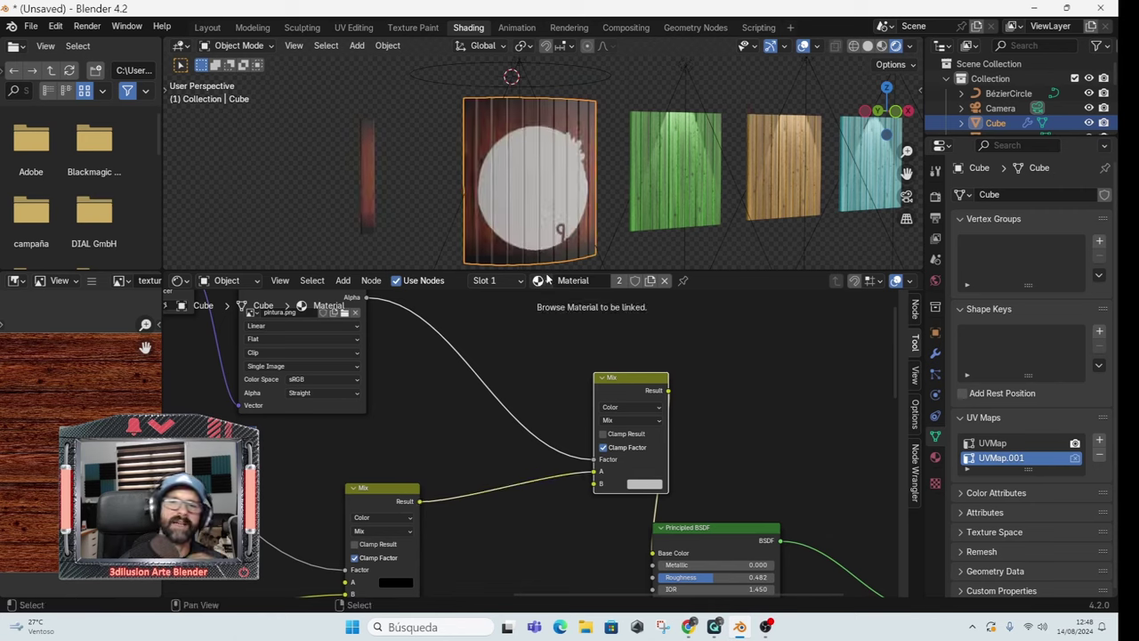
pyautogui.scroll(-1, 523, 366)
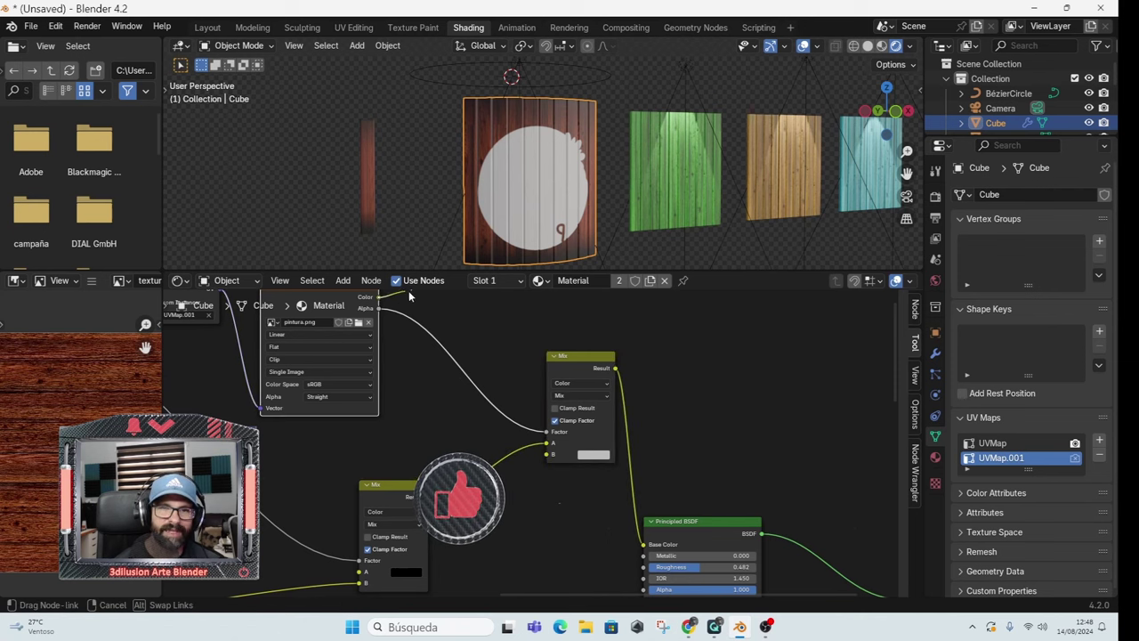
# Connect the pintura.png Color to the second Mix node's B input and inspect the panel
pyautogui.moveTo(380, 296)
pyautogui.mouseDown()
pyautogui.moveTo(486, 334)
pyautogui.moveTo(514, 472)
pyautogui.moveTo(538, 447)
pyautogui.mouseUp()
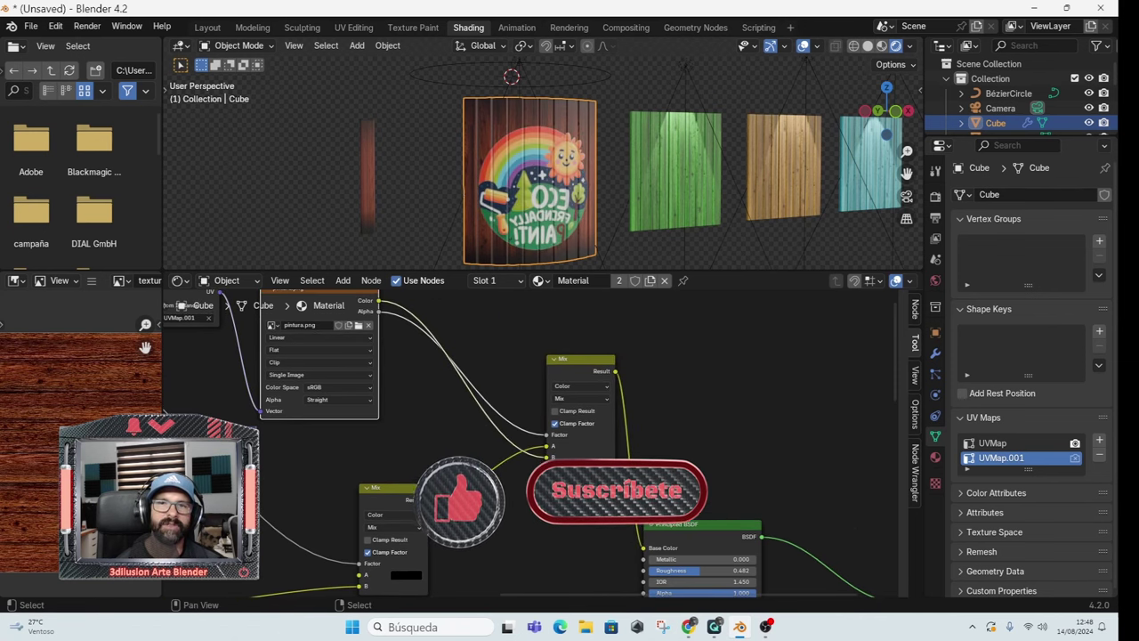
pyautogui.scroll(3, 525, 142)
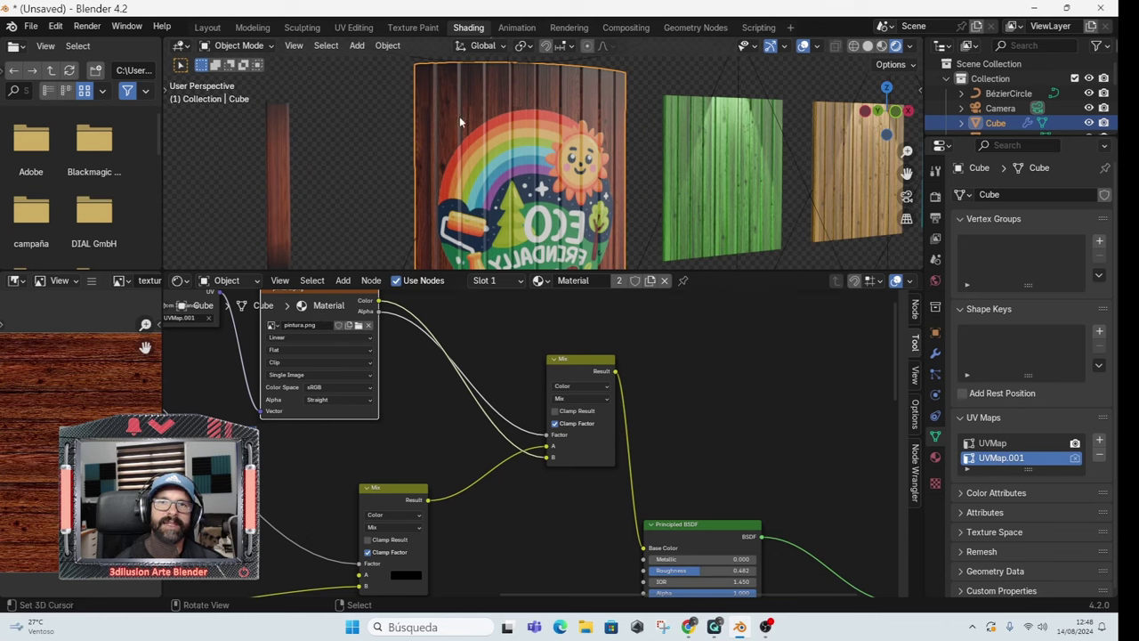
pyautogui.moveTo(607, 266); pyautogui.dragTo(569, 258, button='middle')
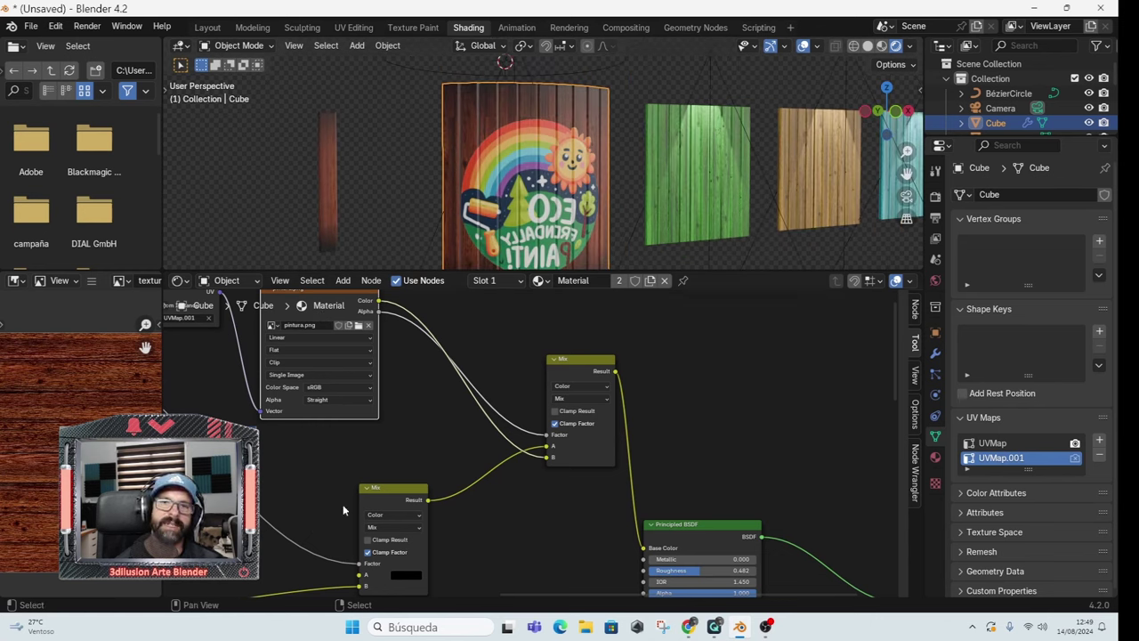
pyautogui.scroll(2, 526, 211)
pyautogui.scroll(2, 526, 211)
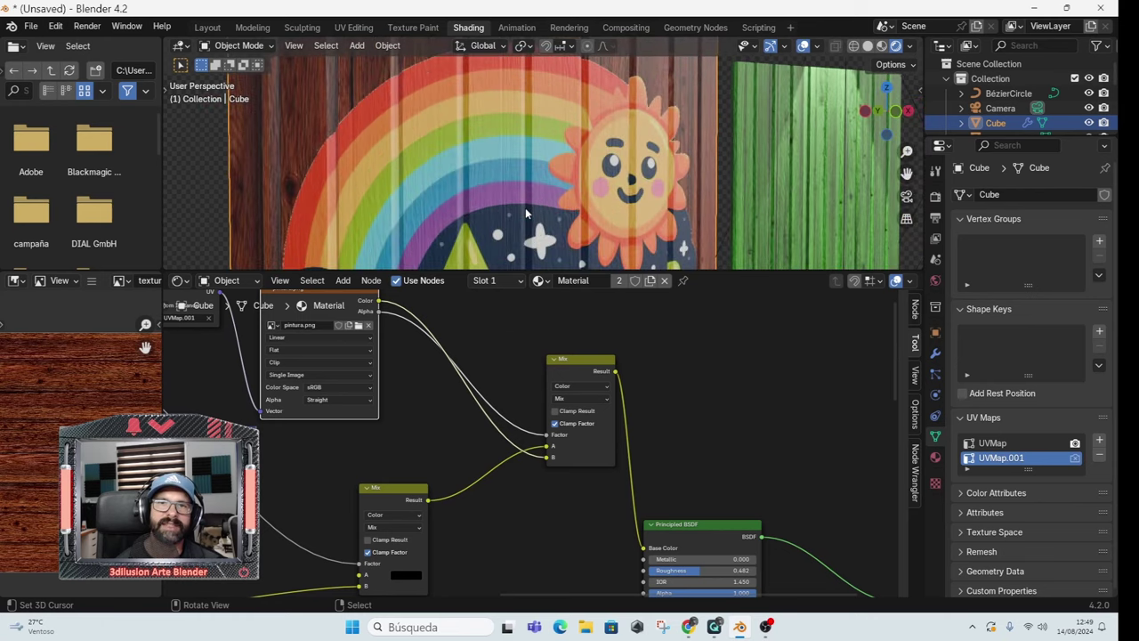
pyautogui.scroll(-2, 526, 211)
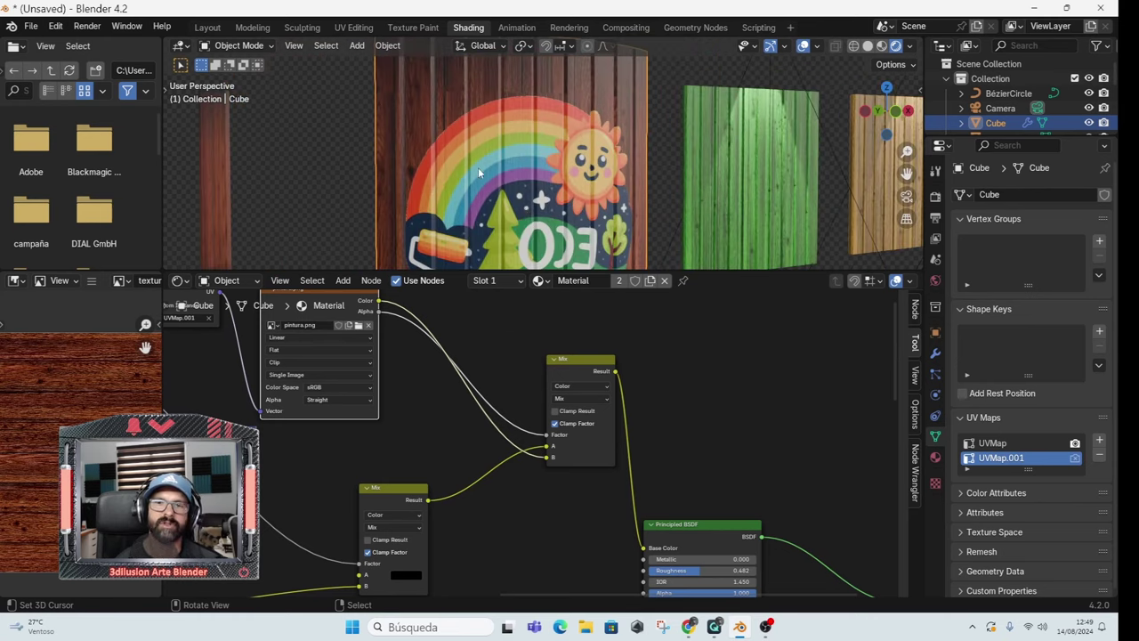
pyautogui.scroll(1, 566, 509)
# Rearrange the nodes, moving the second Mix node up-right and the image node left
pyautogui.moveTo(567, 509); pyautogui.dragTo(481, 443, button='middle')
pyautogui.scroll(-1, 481, 443)
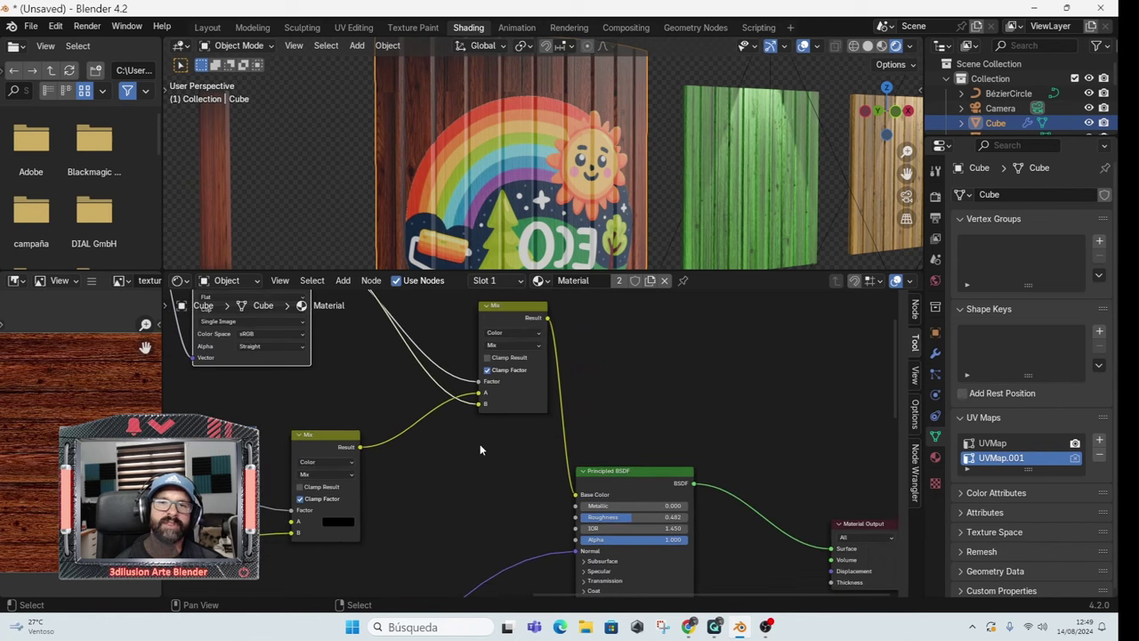
pyautogui.moveTo(507, 329); pyautogui.dragTo(574, 411, button='middle')
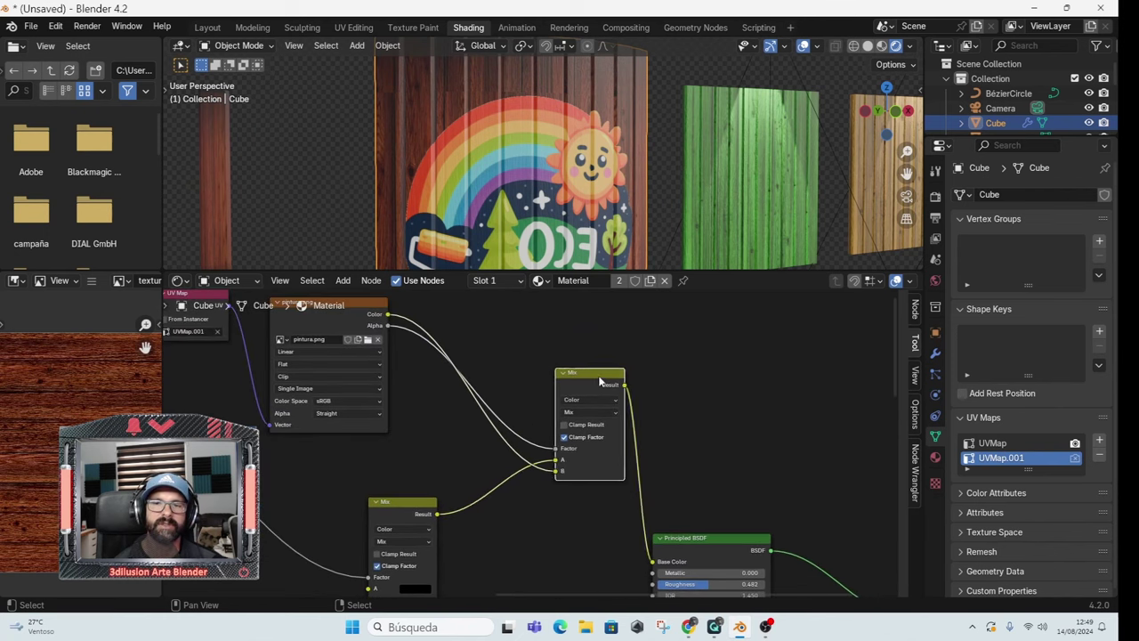
pyautogui.moveTo(600, 375); pyautogui.dragTo(670, 340)
pyautogui.moveTo(363, 338); pyautogui.dragTo(313, 348)
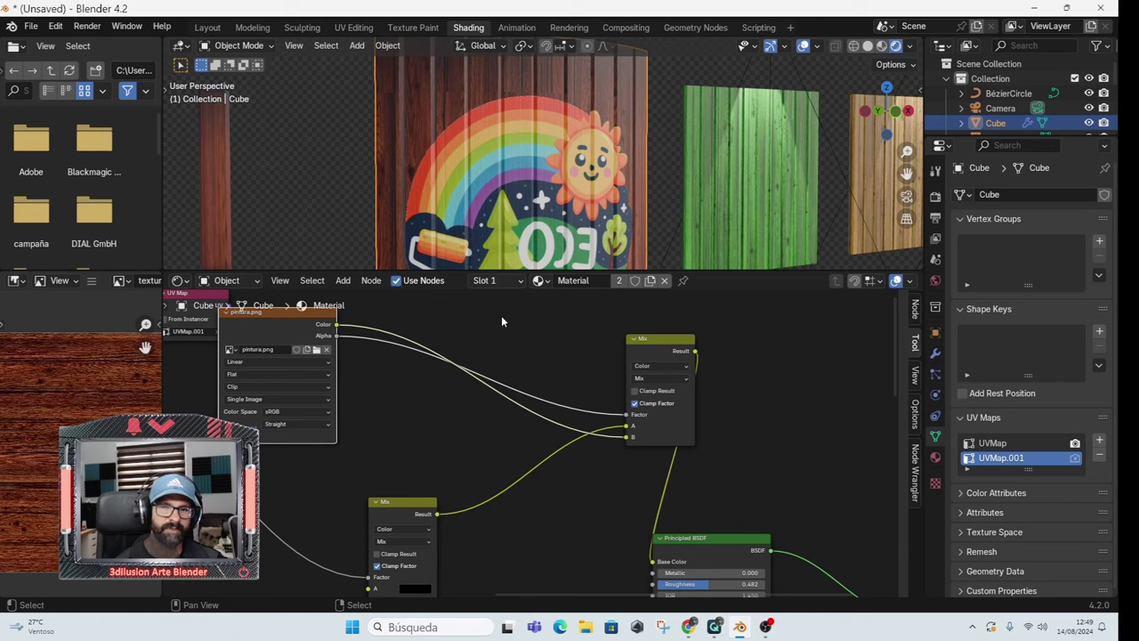
# Insert a Brightness/Contrast node on the logo colour link with brightness -0.600
pyautogui.hotkey('shift', 'a')
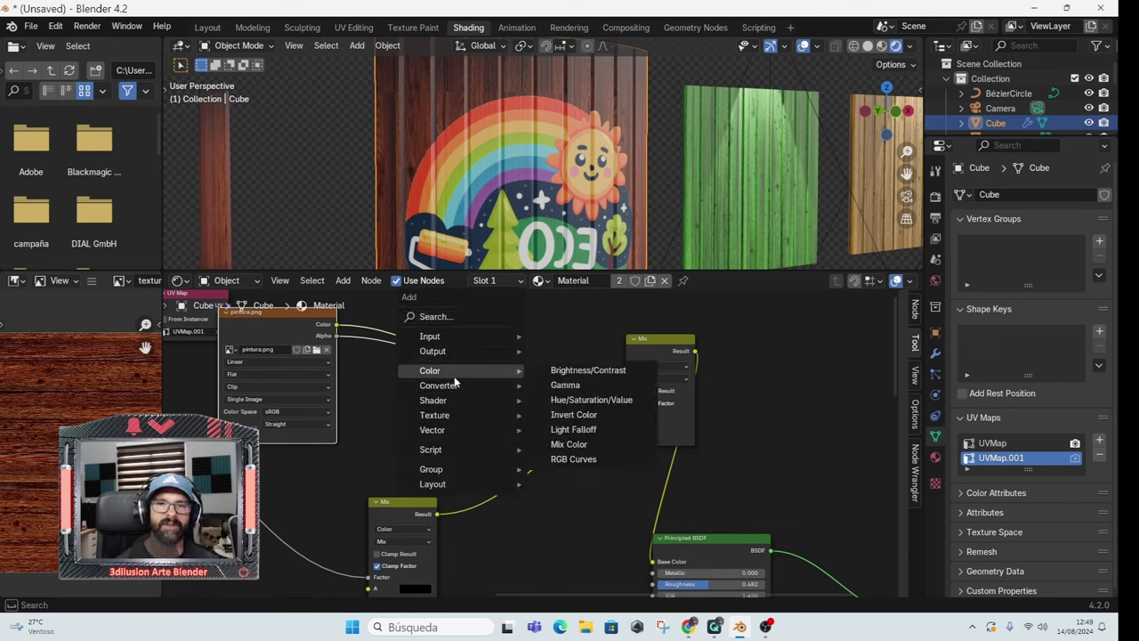
pyautogui.click(557, 372)
pyautogui.click(548, 381)
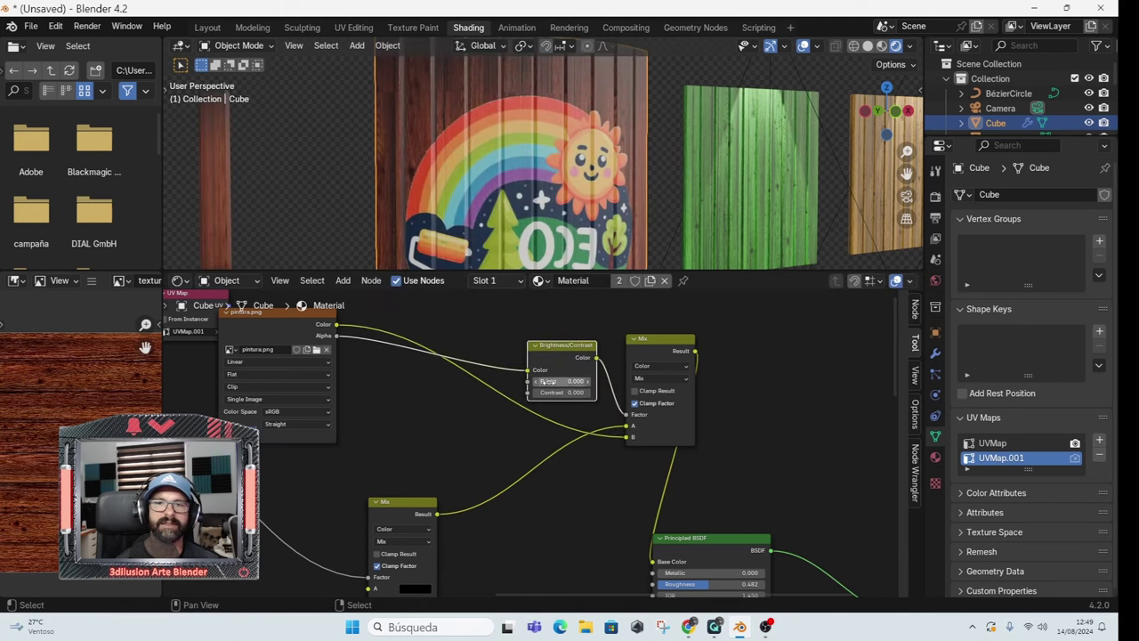
pyautogui.moveTo(548, 381)
pyautogui.mouseDown()
pyautogui.moveTo(507, 381)
pyautogui.moveTo(569, 381)
pyautogui.mouseUp()
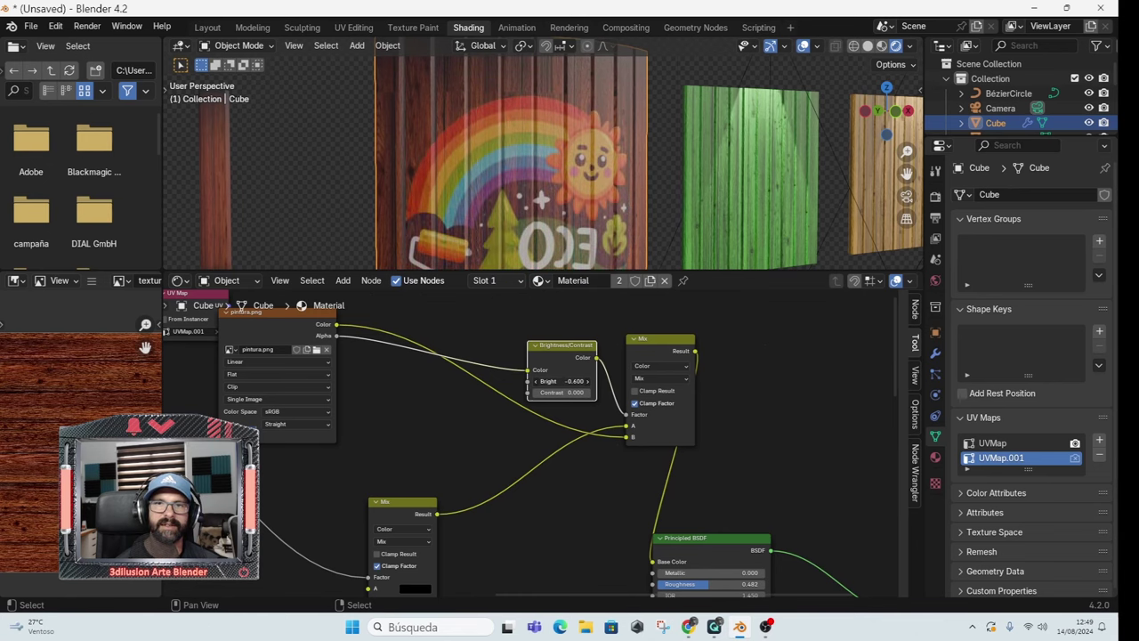